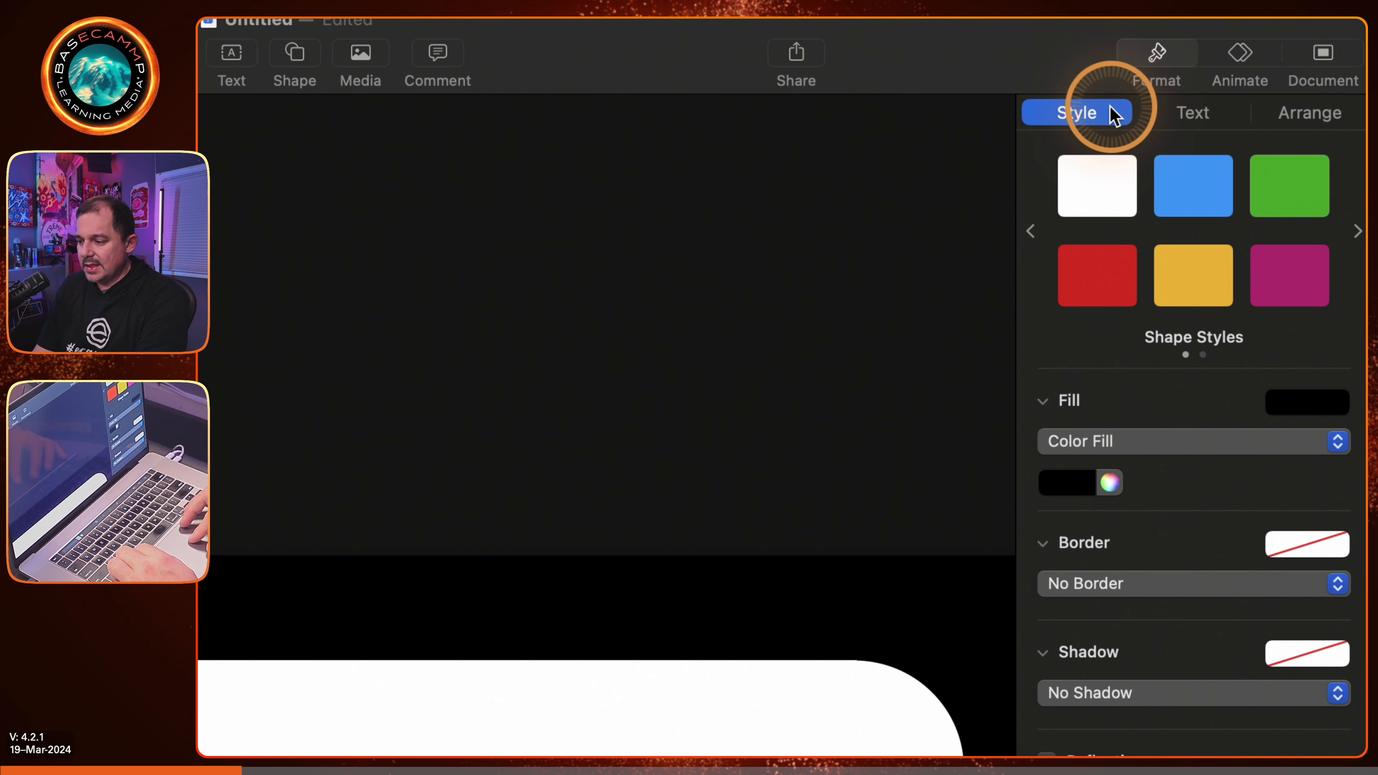
Review the Animate and Document inspectors, then move the black triangle onto the bar's lower-left corner.
{"action": "left_click", "coordinate": [1244, 59]}
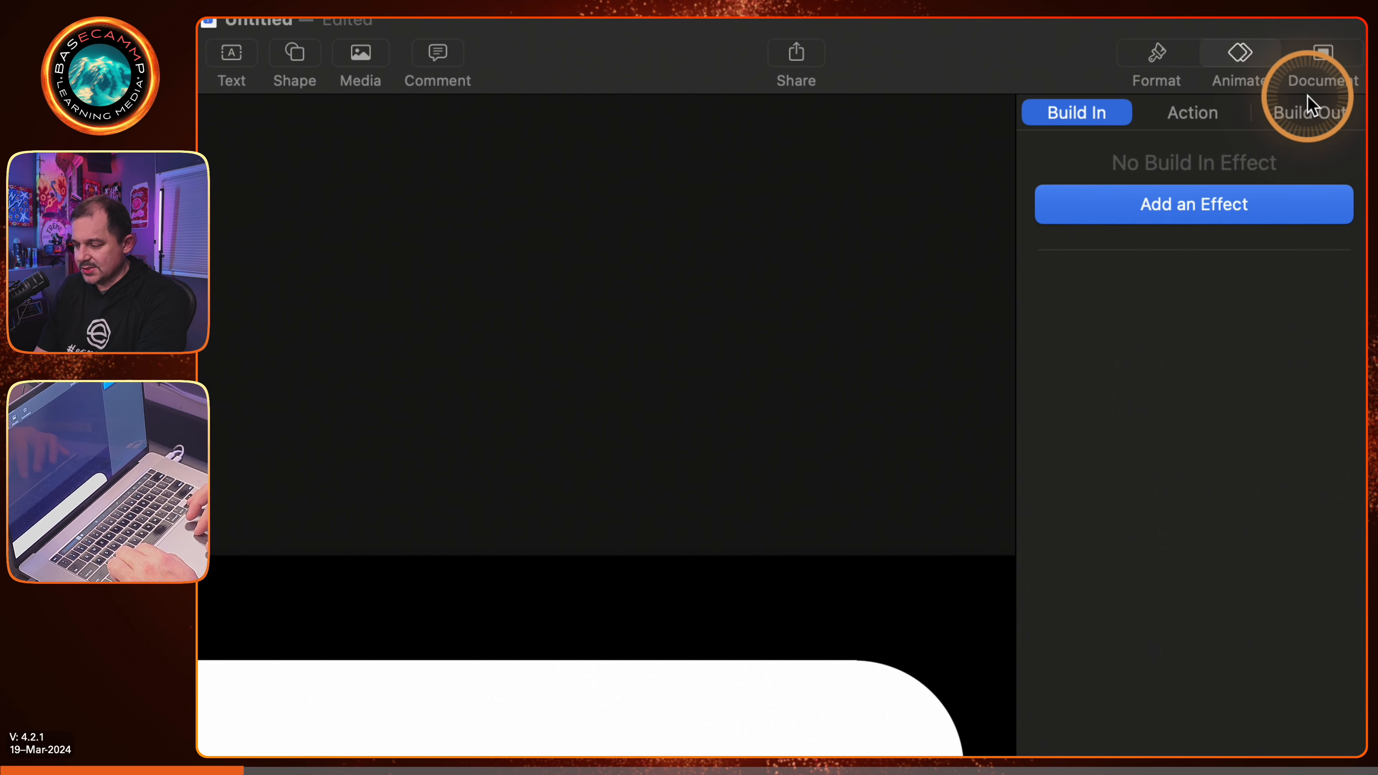
{"action": "left_click", "coordinate": [1323, 54]}
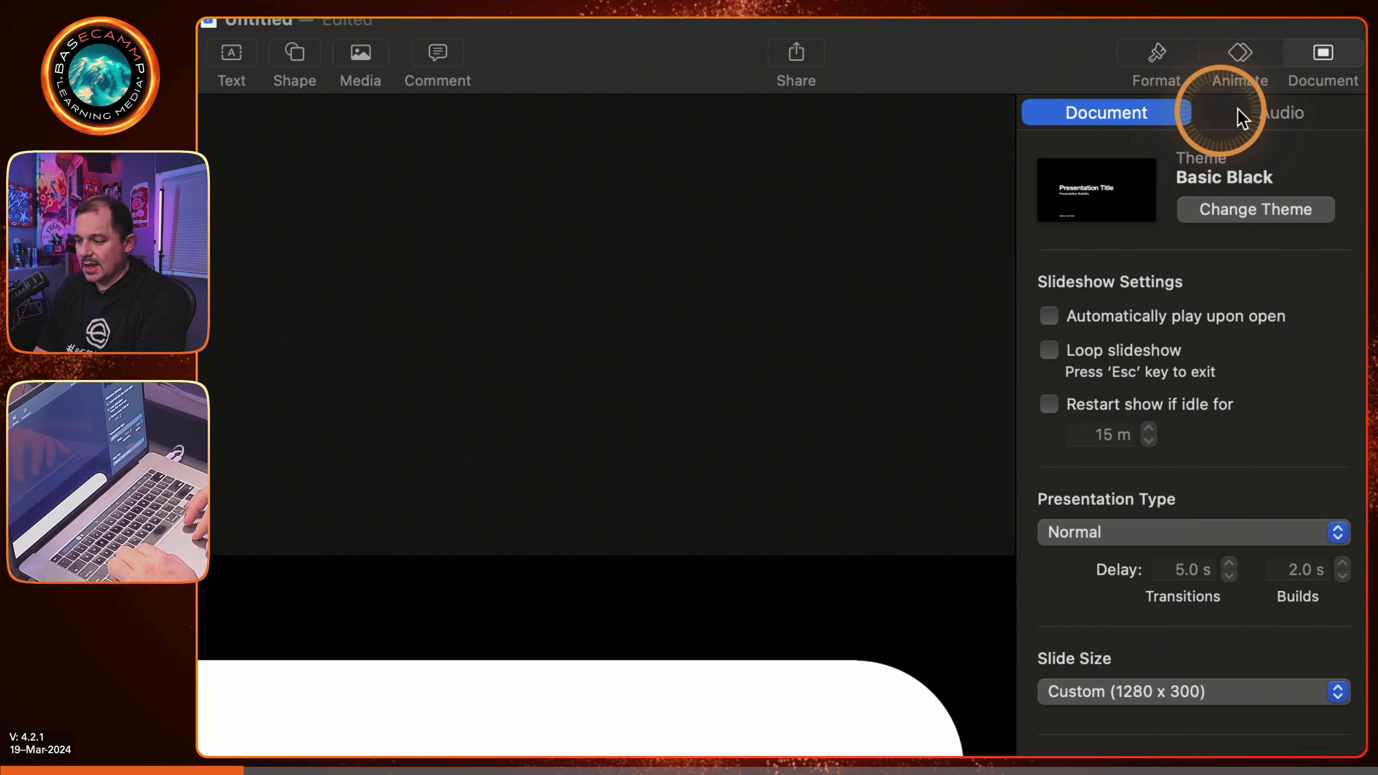
{"action": "left_click", "coordinate": [1162, 61]}
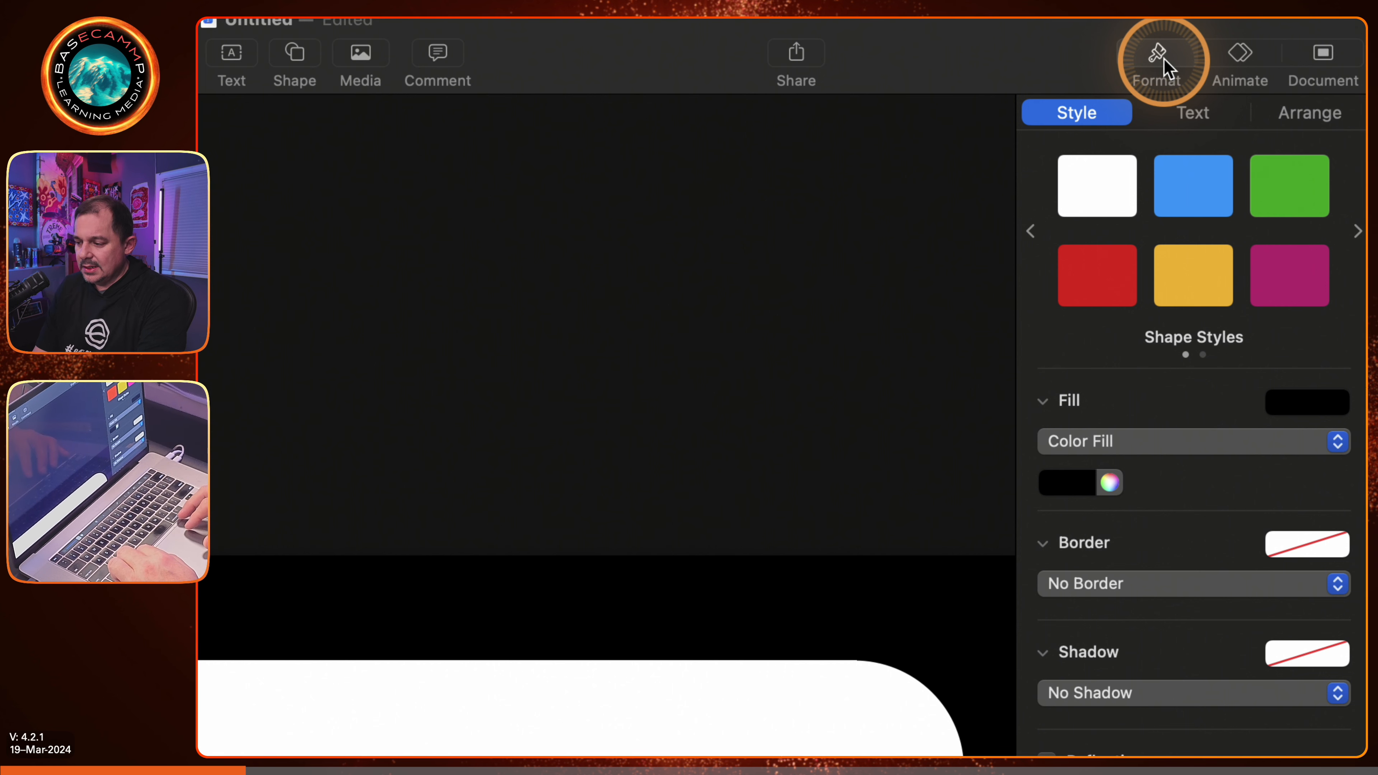
{"action": "key", "text": "alt+super"}
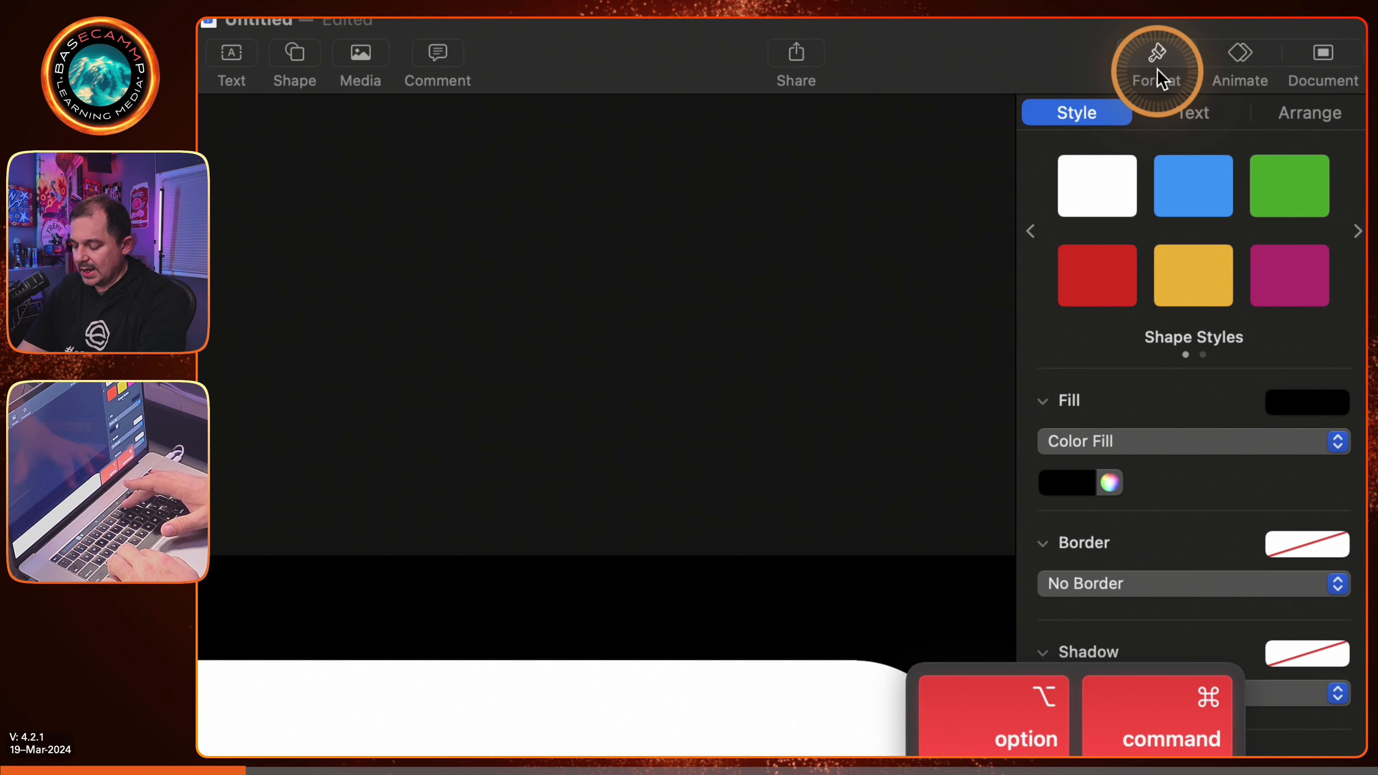
{"action": "left_click_drag", "start_coordinate": [734, 427], "coordinate": [468, 363]}
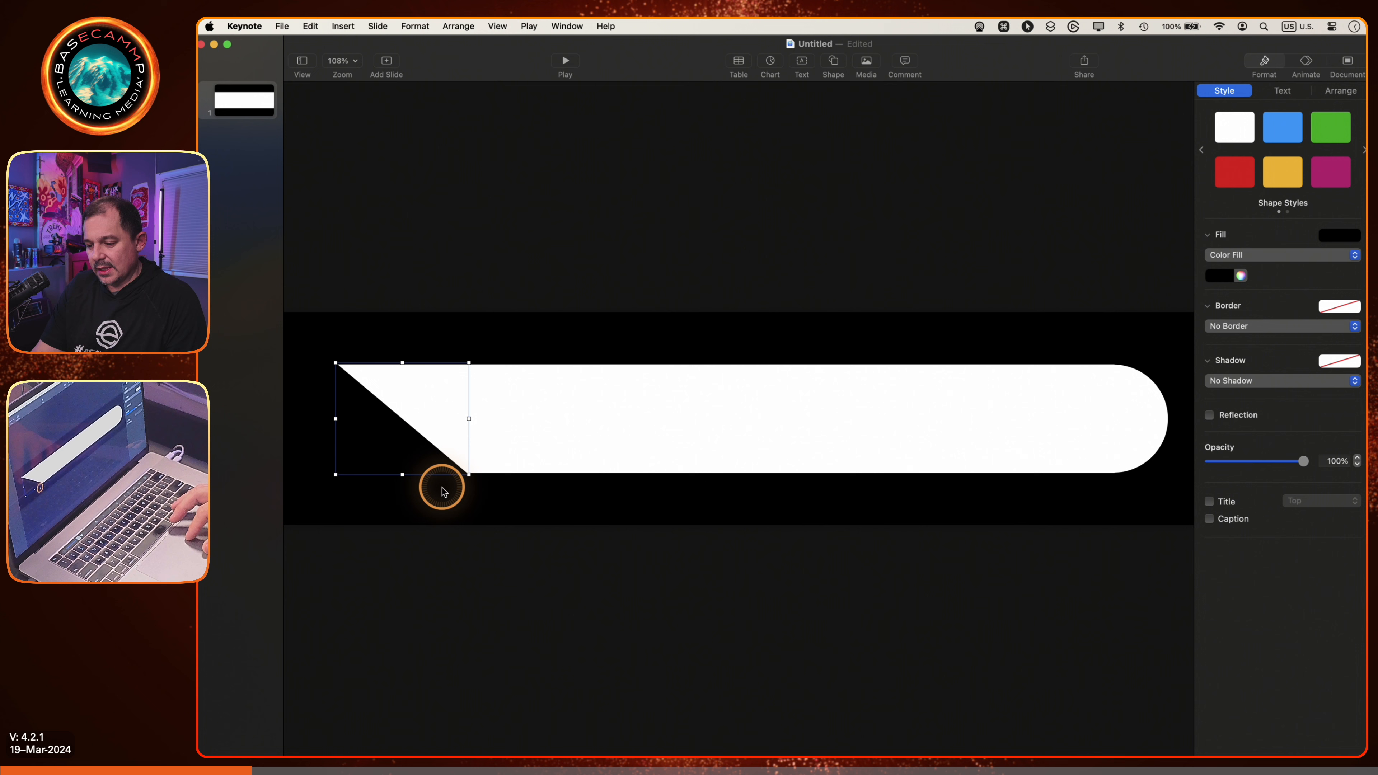
Unite all the bar pieces, including the rounded right end, into one 1170 × 153 pt shape.
{"action": "left_click", "coordinate": [424, 523]}
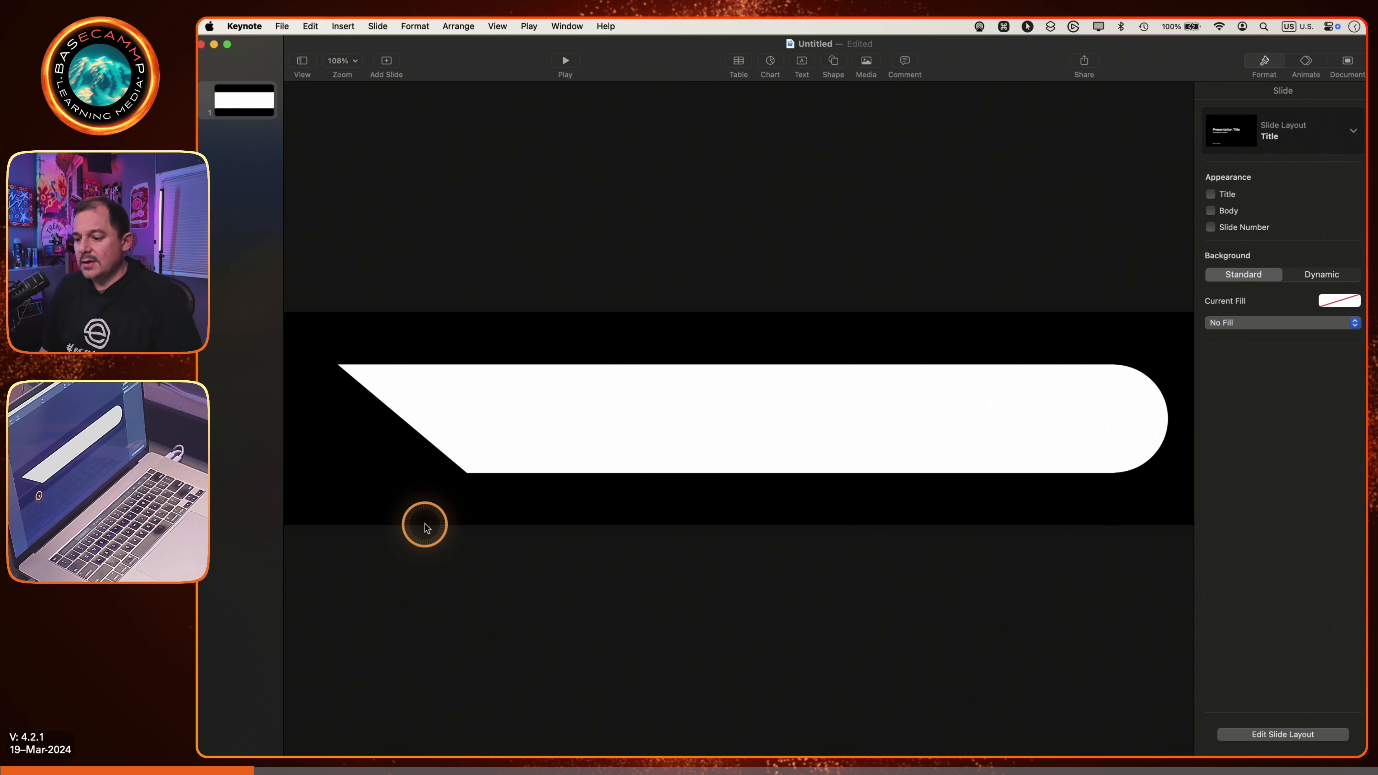
{"action": "left_click", "coordinate": [1159, 407]}
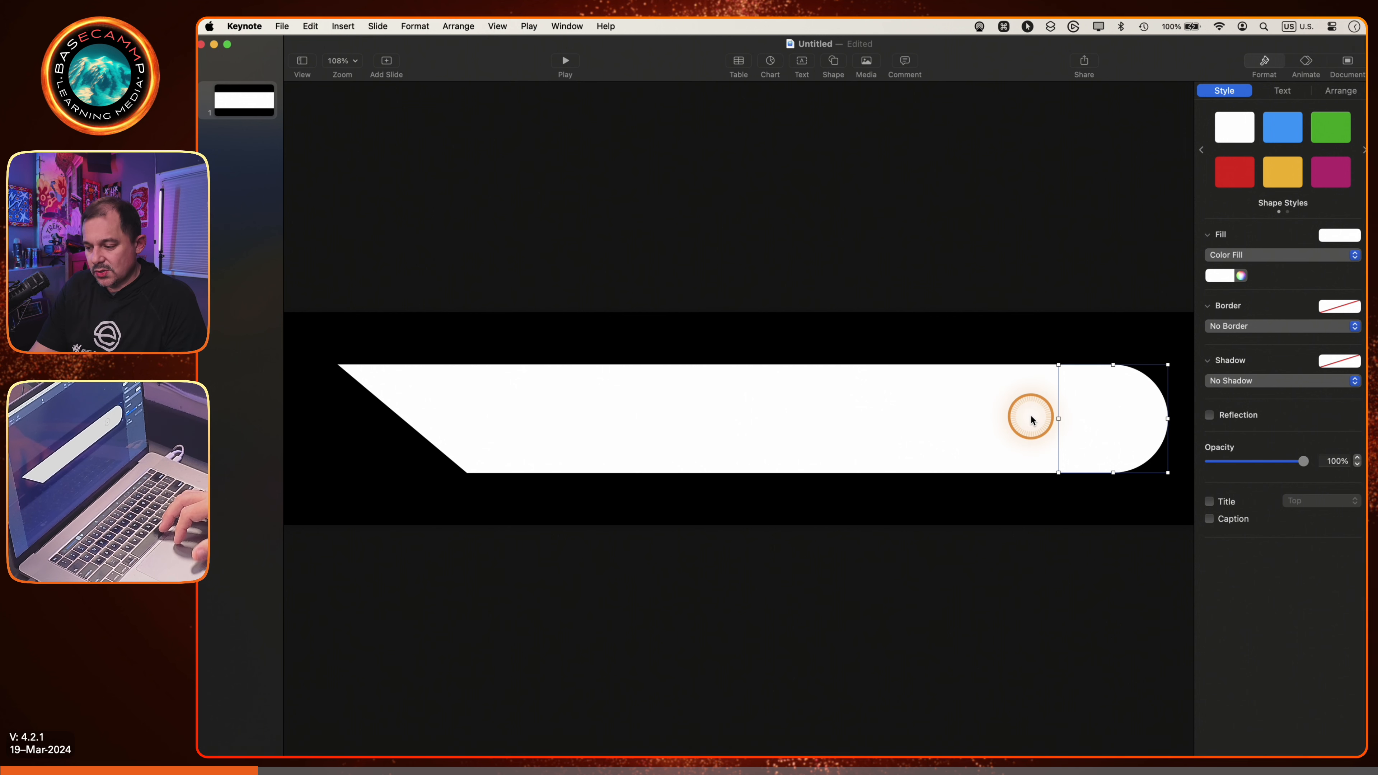
{"action": "key", "text": "super+a"}
{"action": "left_click", "coordinate": [1341, 90]}
{"action": "left_click", "coordinate": [1228, 420]}
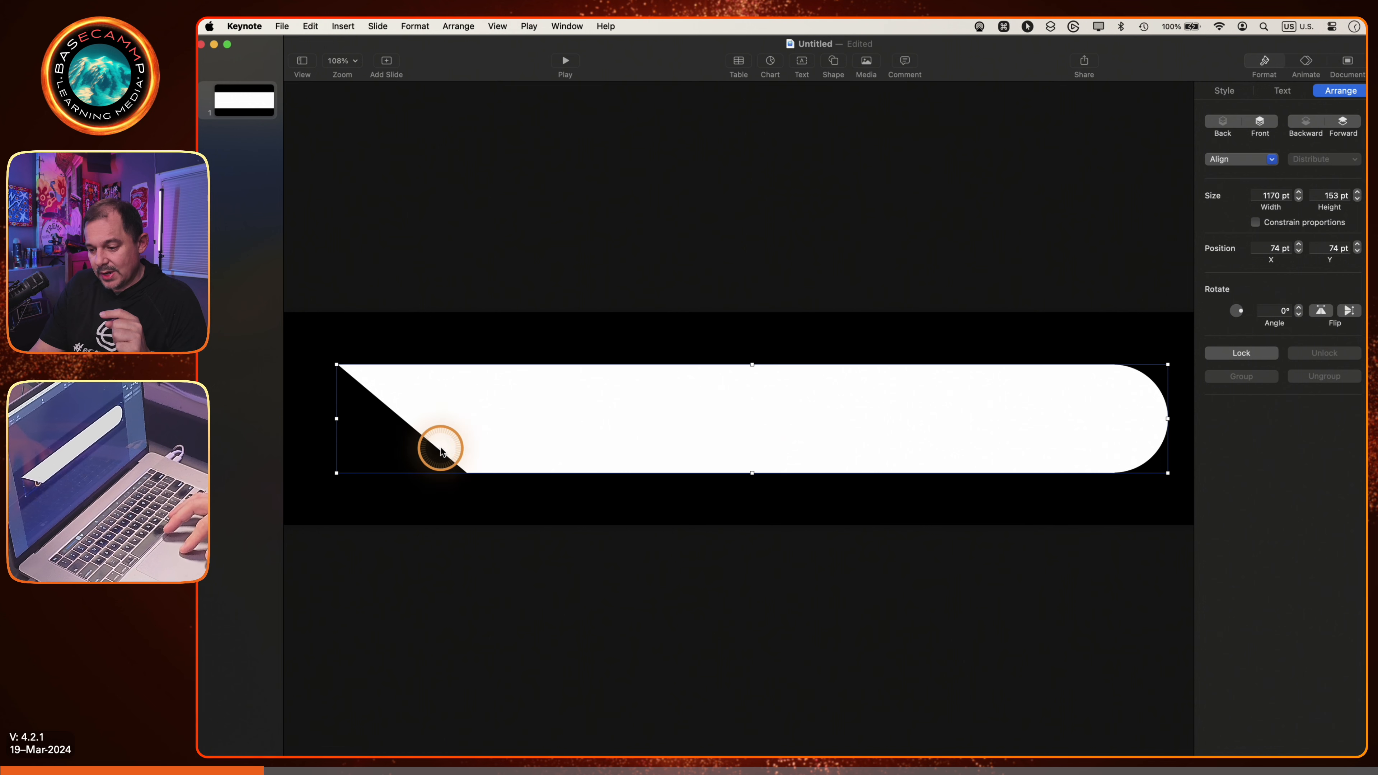
{"action": "left_click", "coordinate": [441, 515]}
{"action": "left_click", "coordinate": [395, 450]}
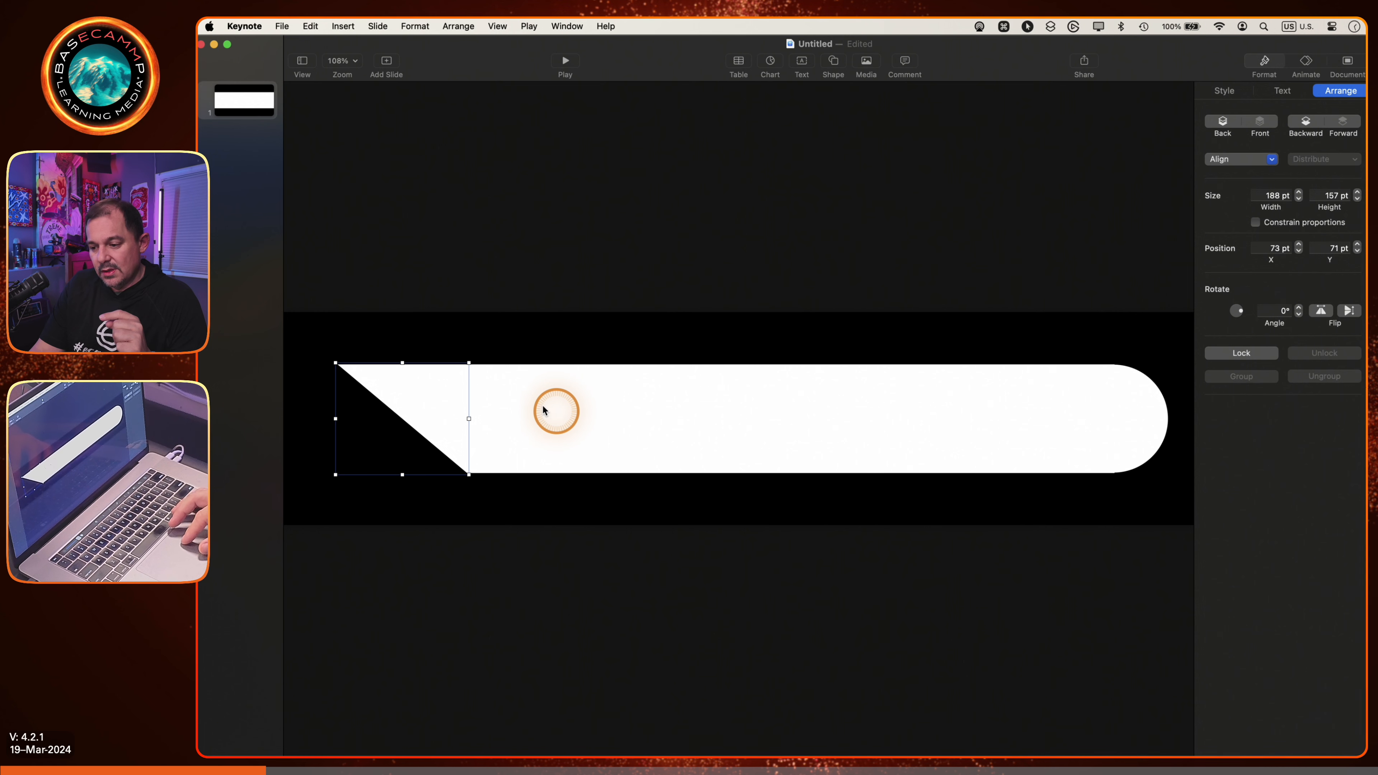
{"action": "left_click", "coordinate": [521, 396]}
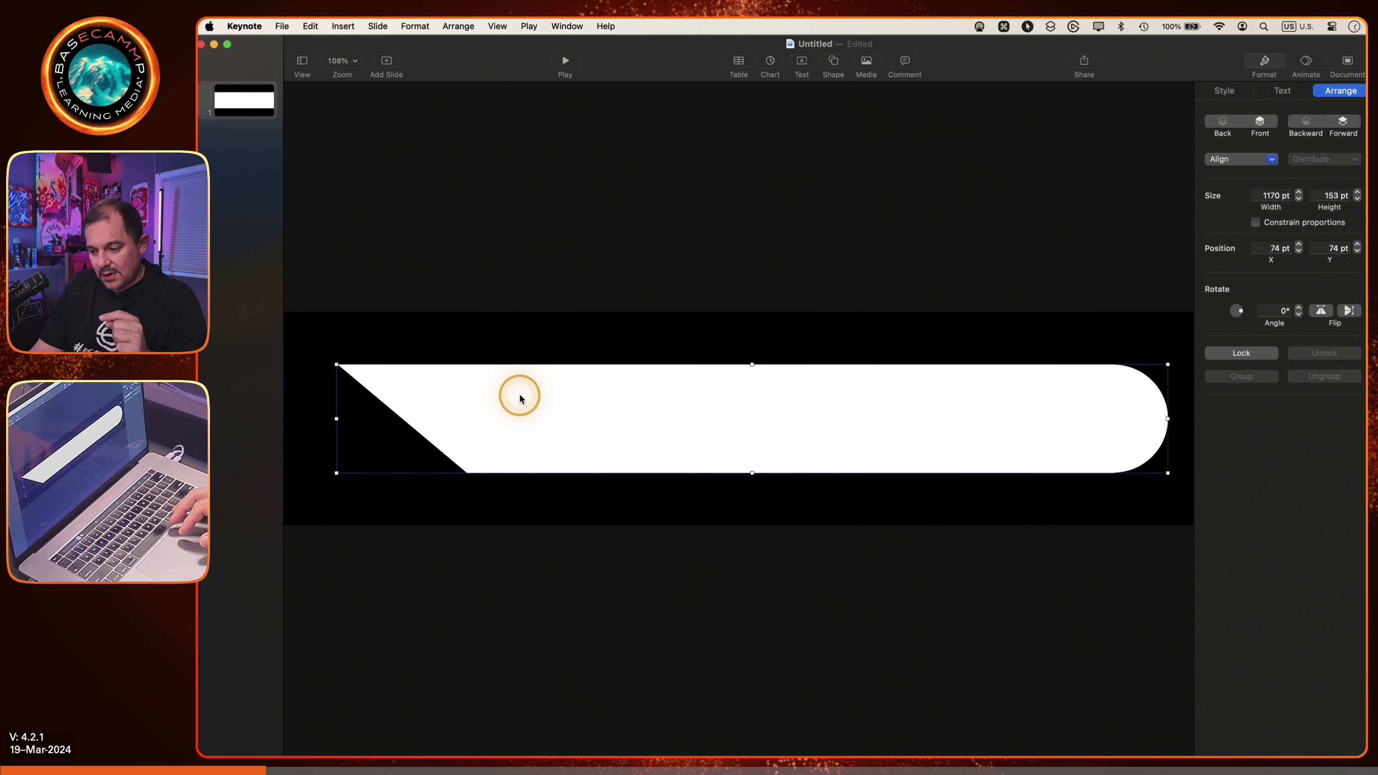
{"action": "left_click", "coordinate": [440, 507]}
{"action": "left_click_drag", "start_coordinate": [415, 506], "coordinate": [482, 414]}
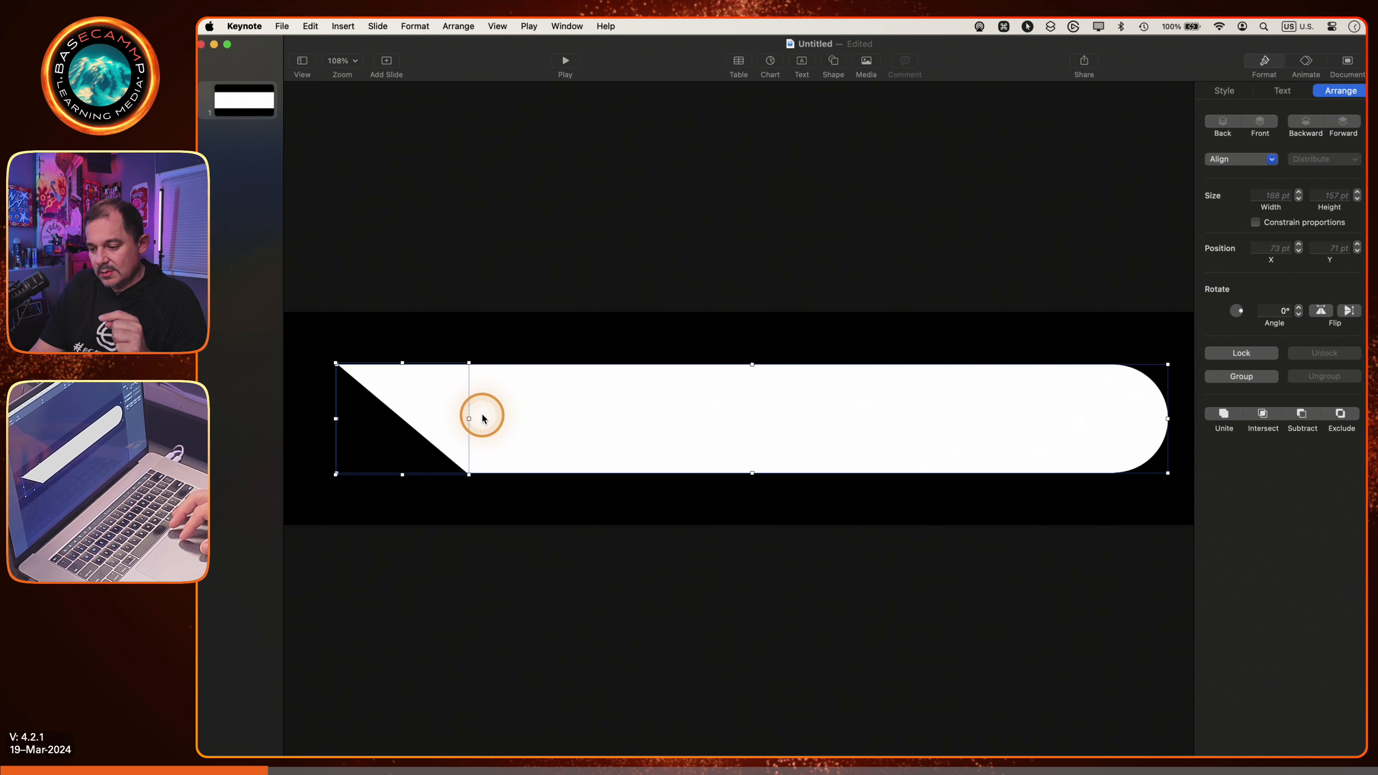
{"action": "left_click", "coordinate": [392, 439]}
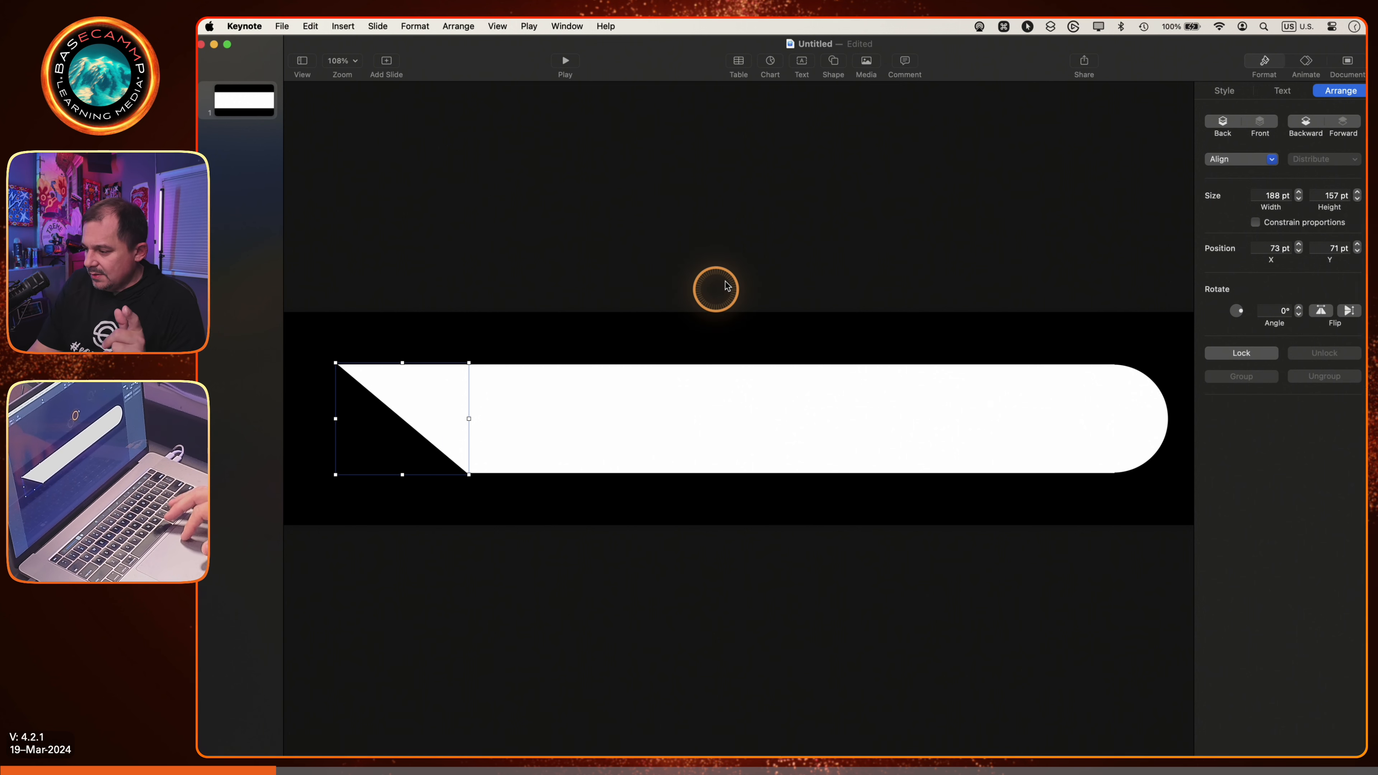
Subtract the black triangle from the white bar to slice its left end diagonally.
{"action": "left_click", "coordinate": [1216, 130]}
{"action": "key", "text": "super+a"}
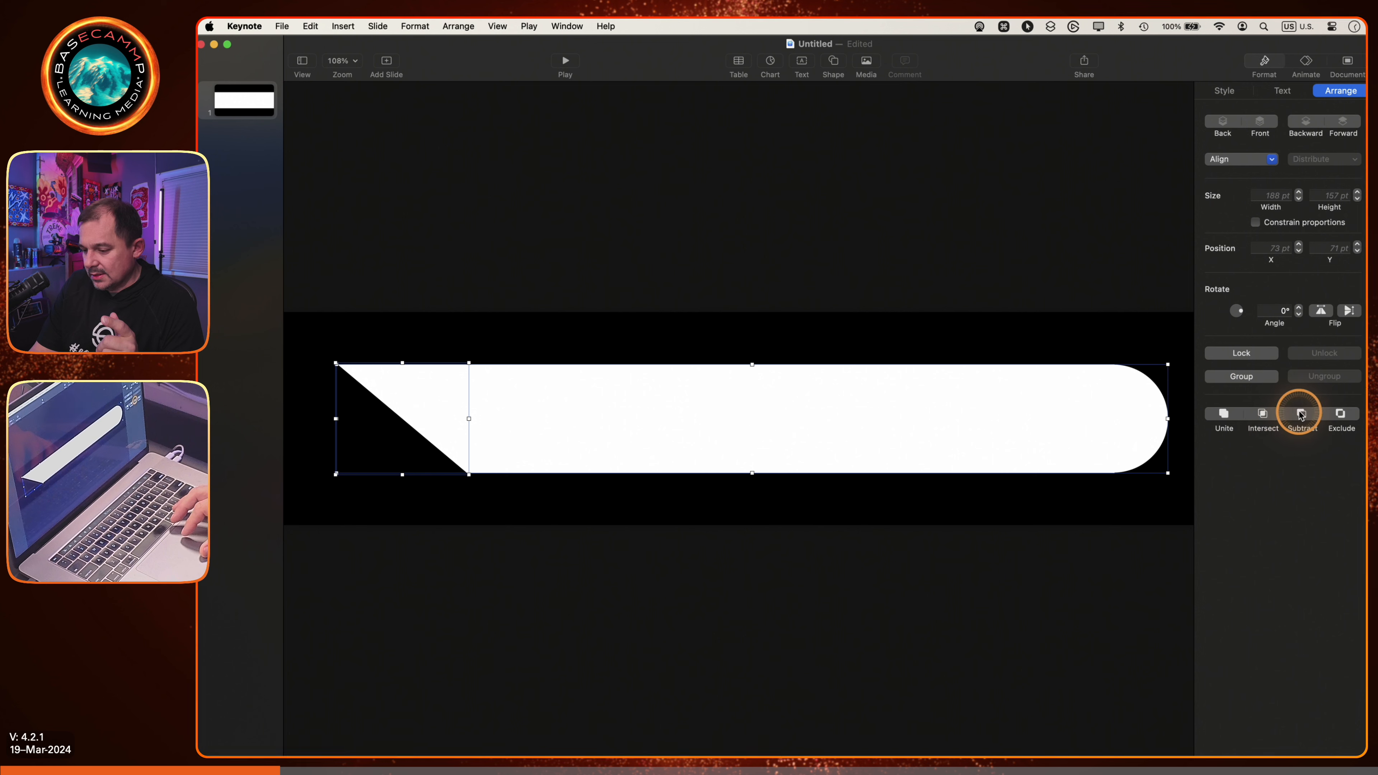
{"action": "left_click", "coordinate": [1297, 414]}
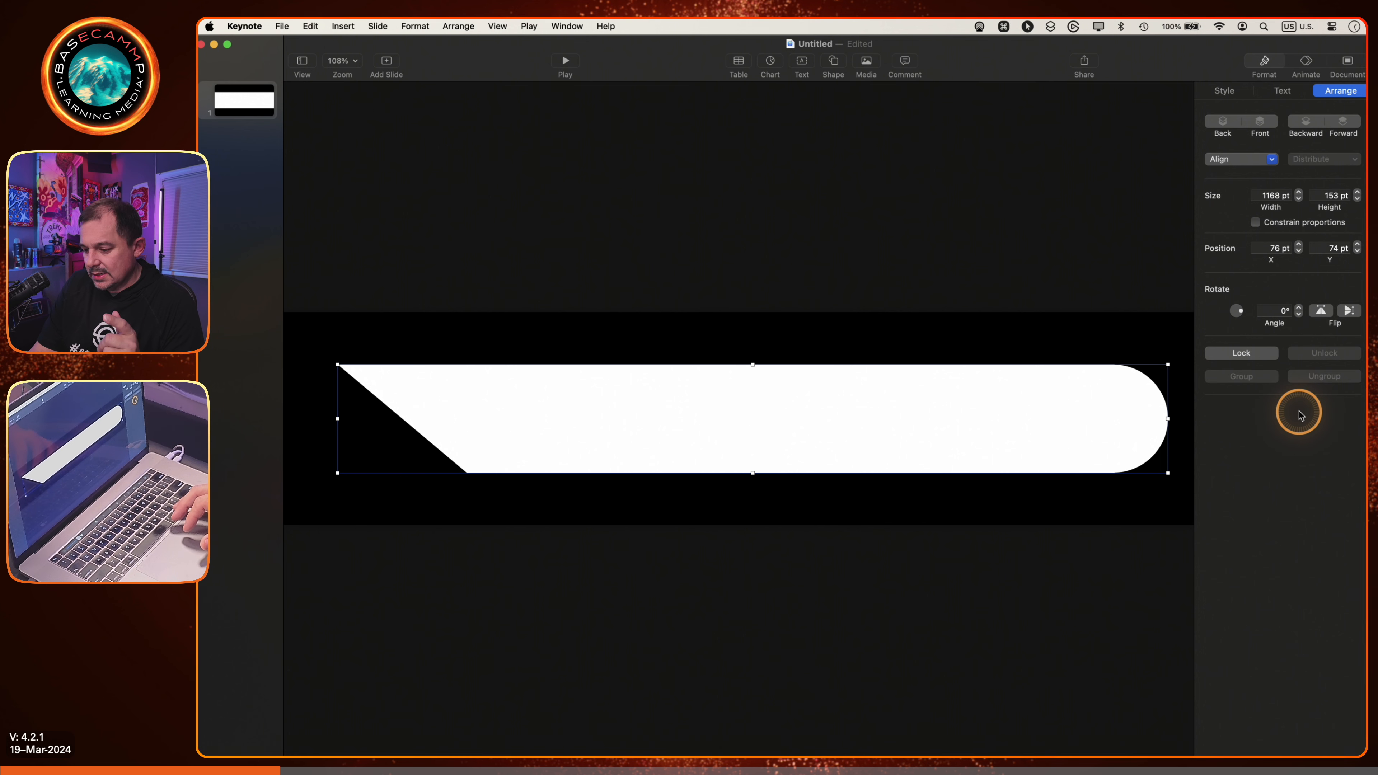
Shift the finished bar slightly left to X 56 pt.
{"action": "left_click", "coordinate": [833, 507]}
{"action": "left_click", "coordinate": [798, 467]}
{"action": "mouse_move", "coordinate": [799, 467]}
{"action": "left_mouse_down"}
{"action": "mouse_move", "coordinate": [861, 286]}
{"action": "mouse_move", "coordinate": [764, 252]}
{"action": "mouse_move", "coordinate": [792, 513]}
{"action": "mouse_move", "coordinate": [781, 469]}
{"action": "mouse_move", "coordinate": [750, 468]}
{"action": "mouse_move", "coordinate": [785, 468]}
{"action": "left_mouse_up"}
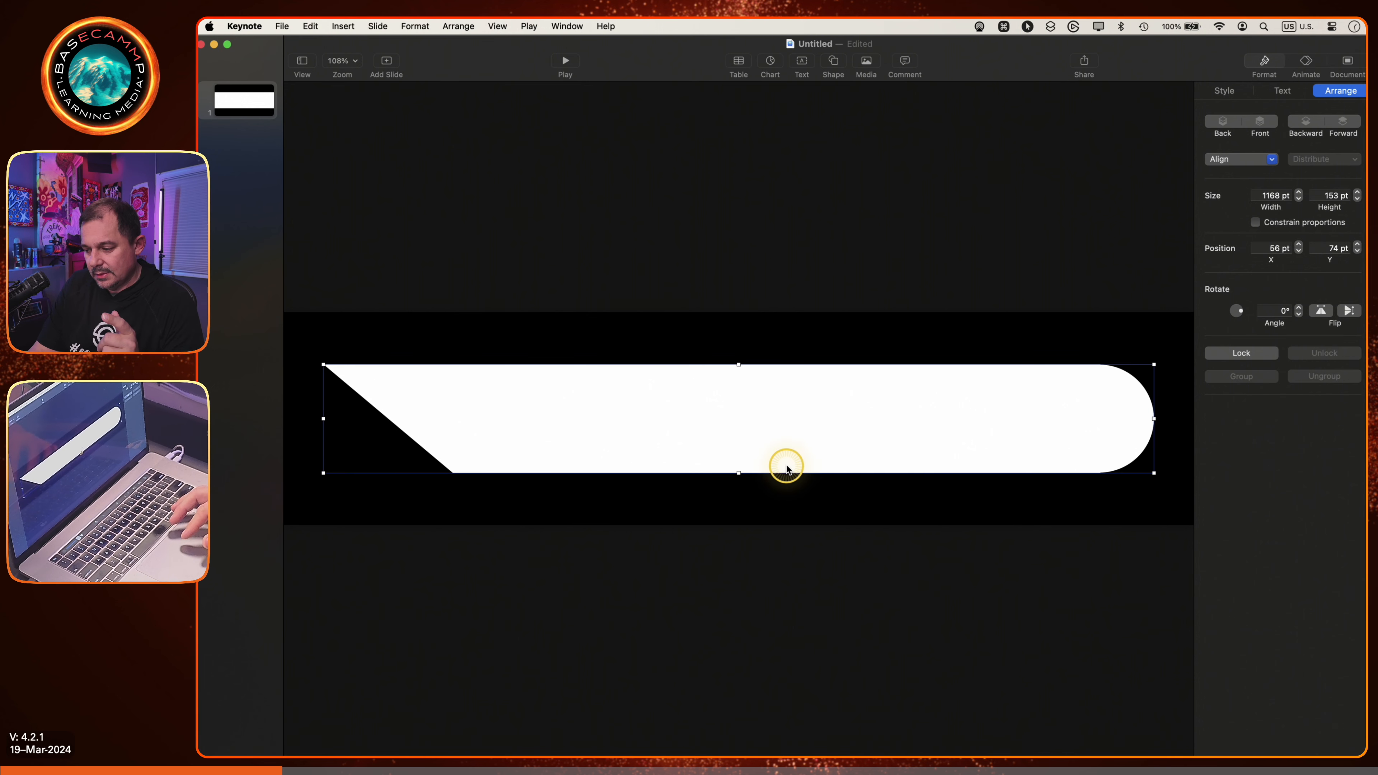
{"action": "left_click", "coordinate": [779, 503]}
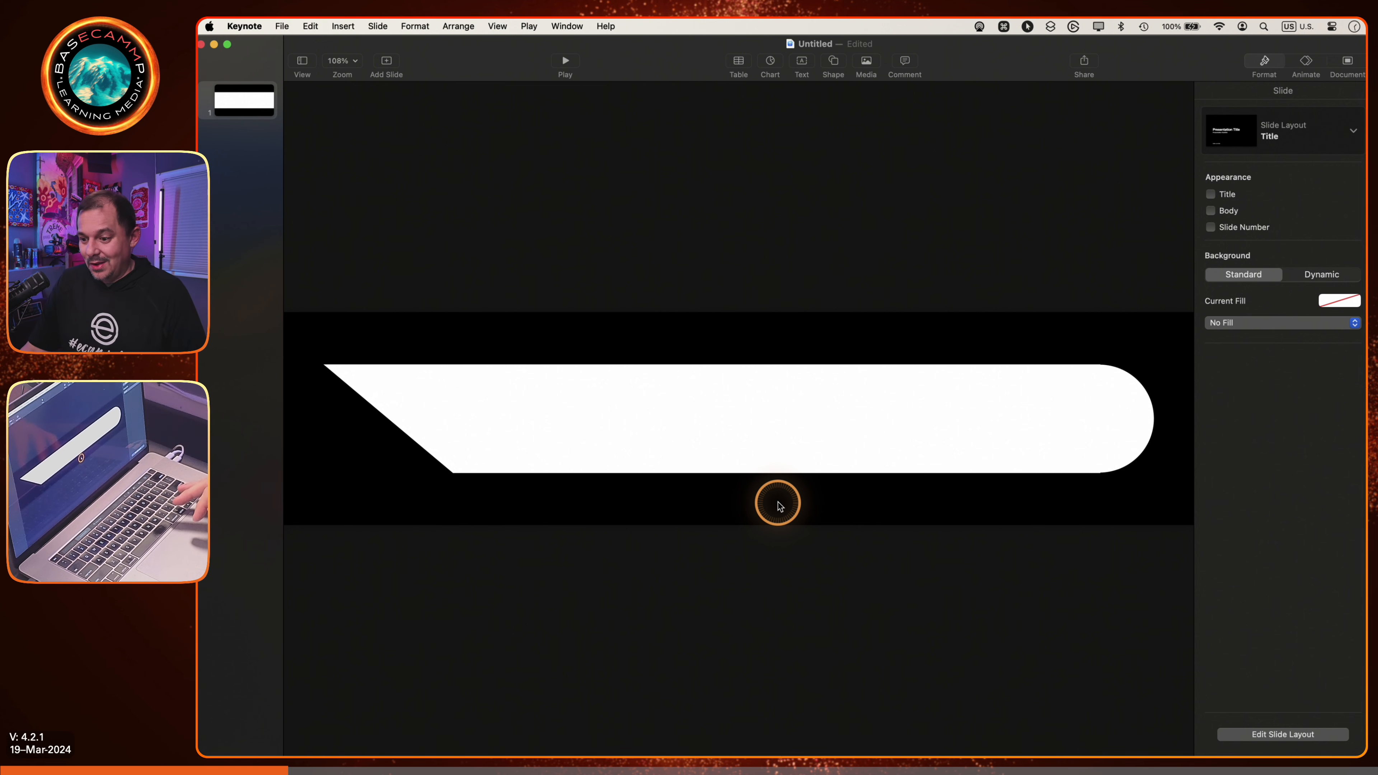
{"action": "left_click", "coordinate": [692, 443]}
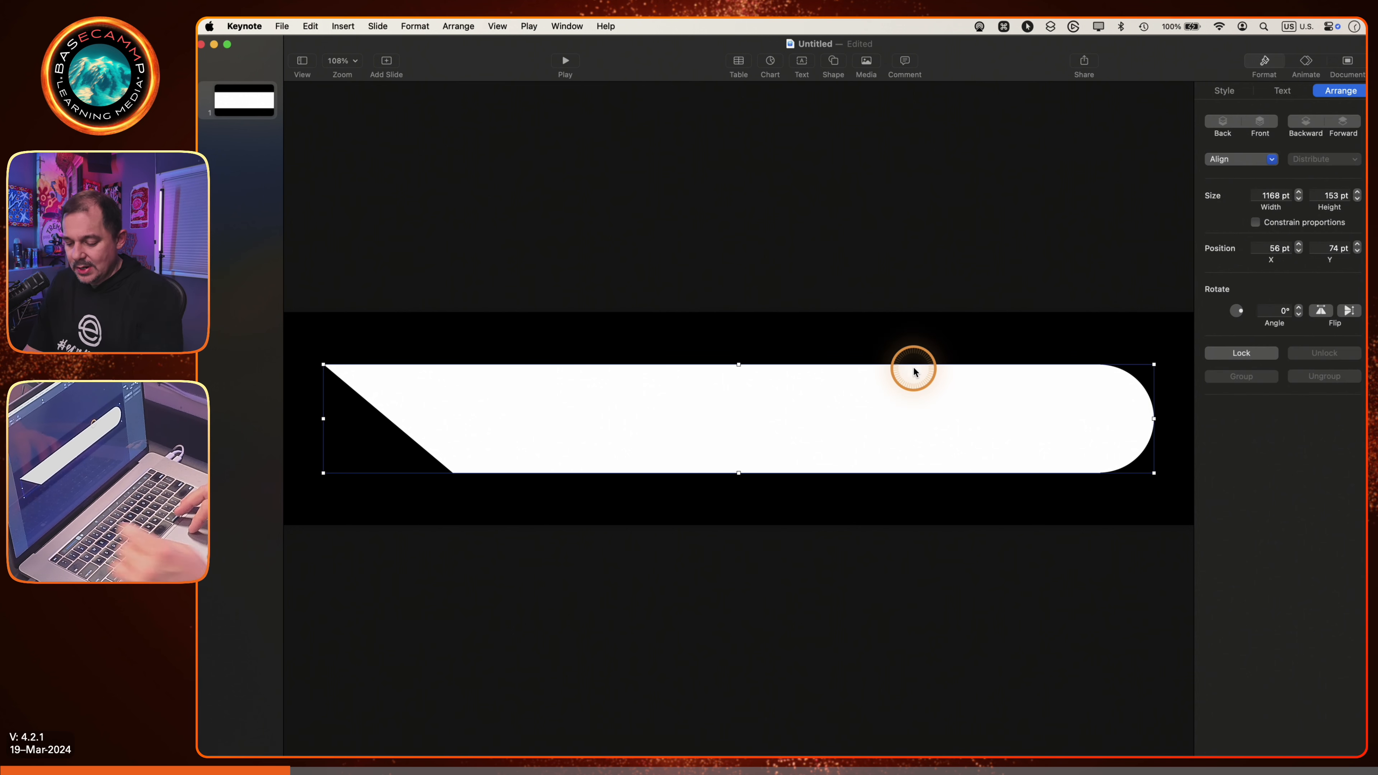
{"action": "scroll", "coordinate": [624, 443], "scroll_direction": "up", "scroll_amount": 5}
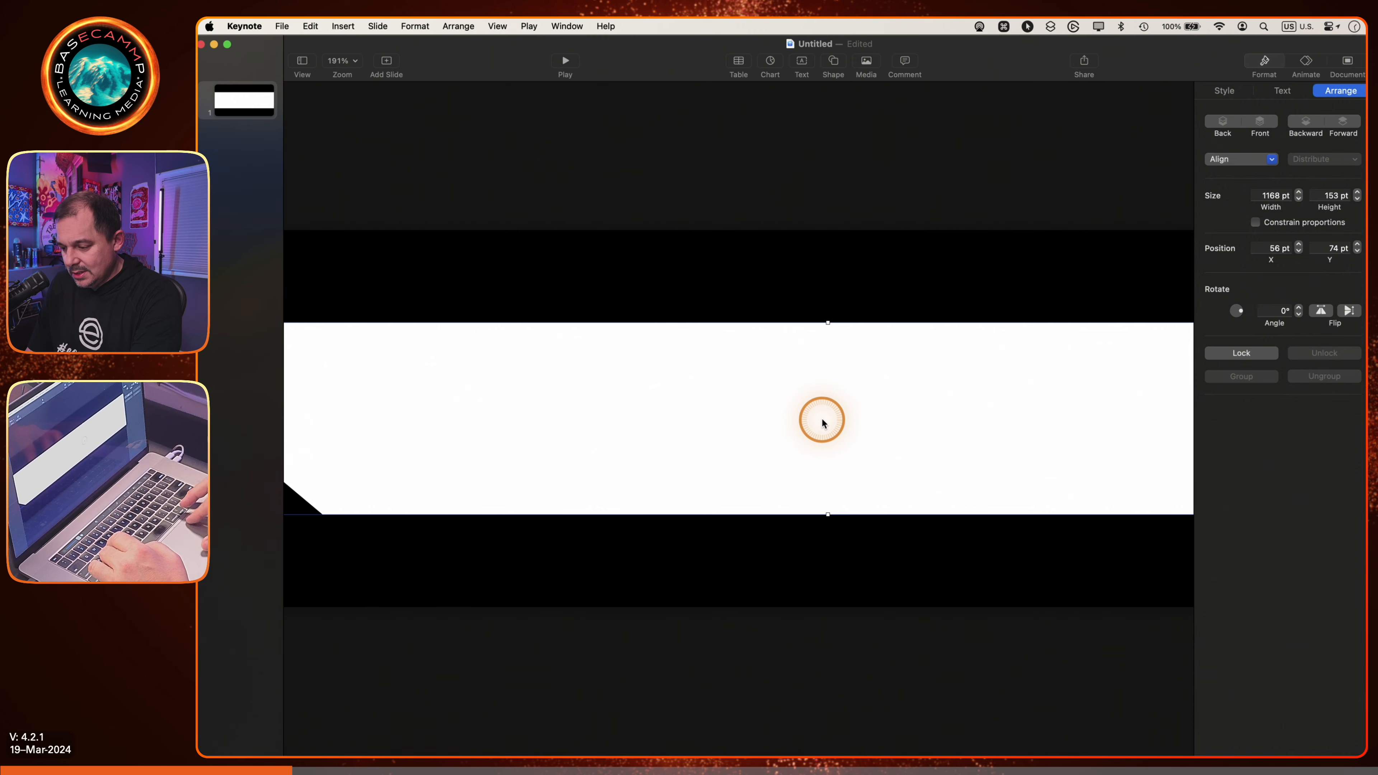
{"action": "scroll", "coordinate": [821, 422], "scroll_direction": "down", "scroll_amount": 7}
{"action": "scroll", "coordinate": [1055, 410], "scroll_direction": "up", "scroll_amount": 6}
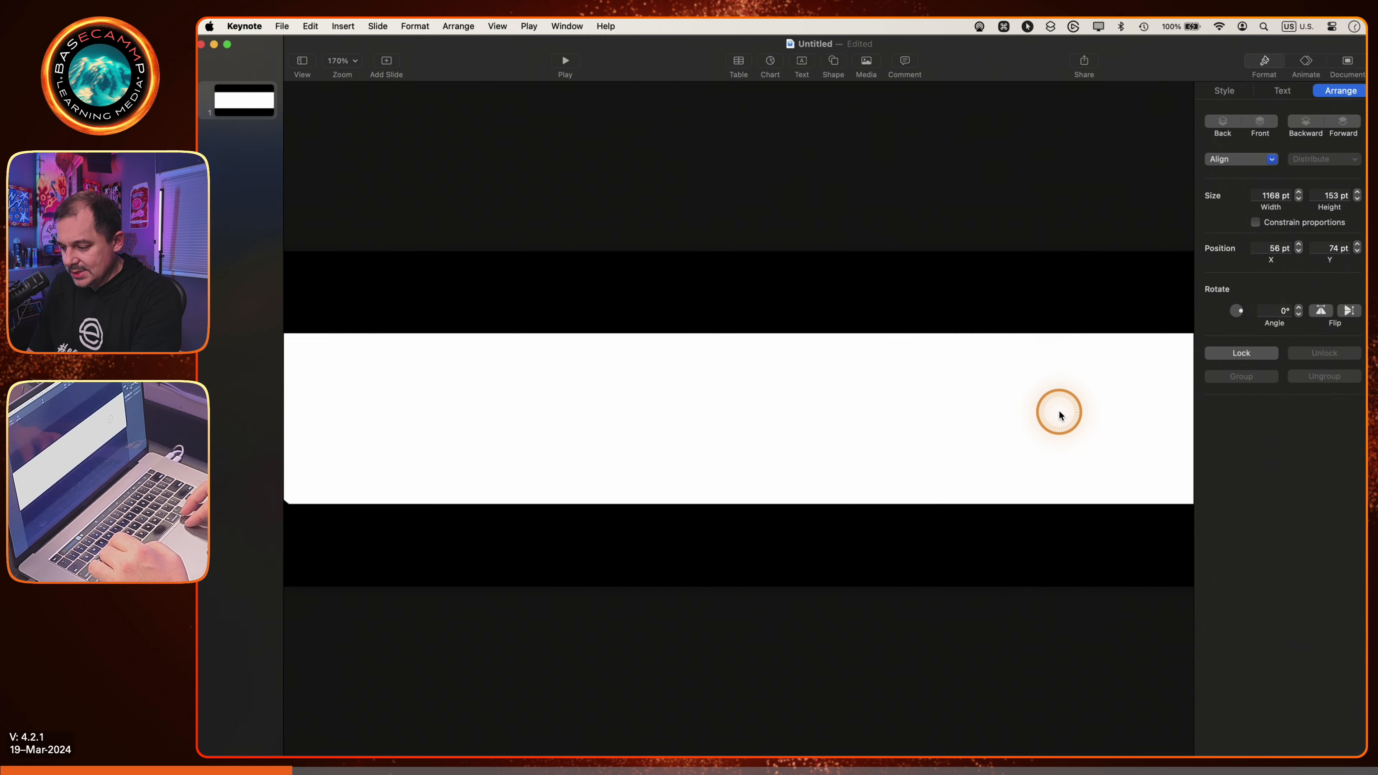
{"action": "scroll", "coordinate": [1060, 416], "scroll_direction": "right", "scroll_amount": 2}
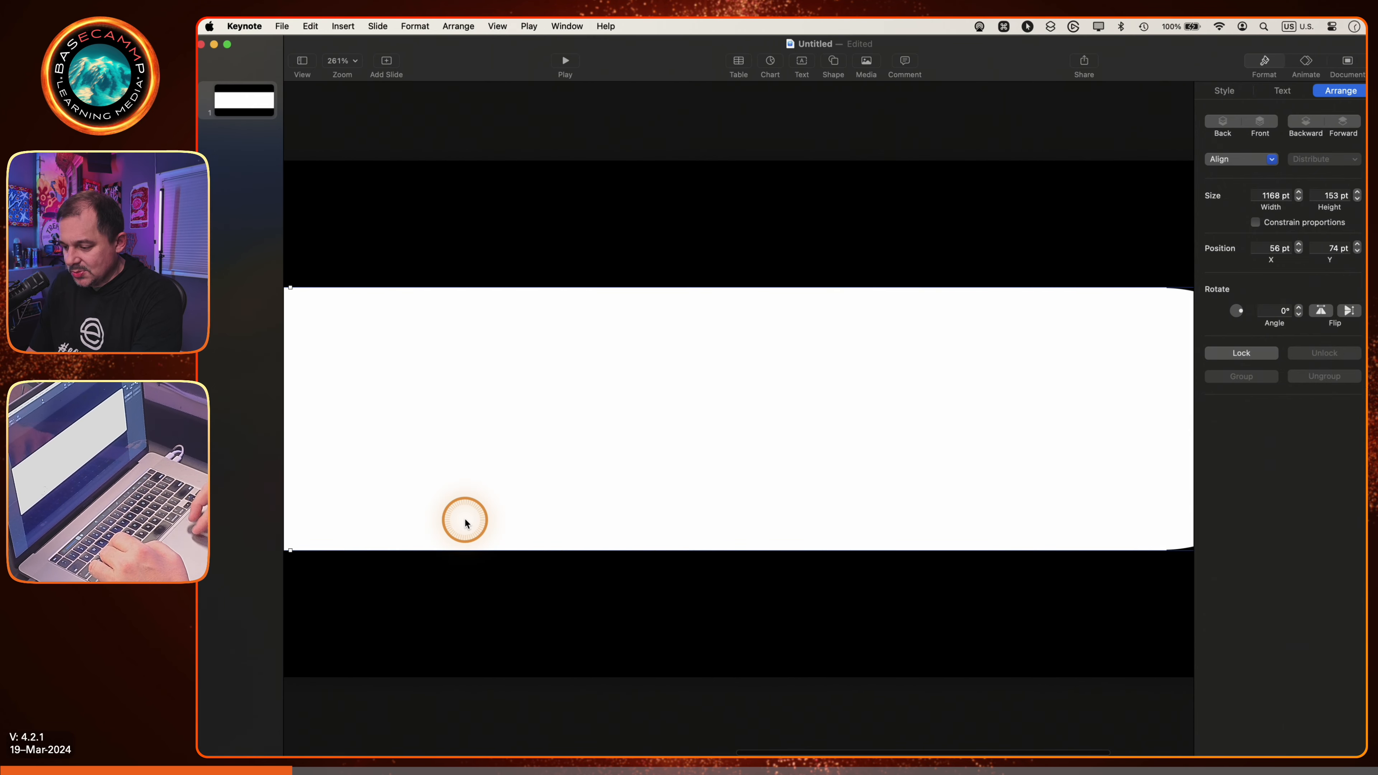
{"action": "scroll", "coordinate": [780, 587], "scroll_direction": "right", "scroll_amount": 5}
{"action": "scroll", "coordinate": [1027, 357], "scroll_direction": "up", "scroll_amount": 3}
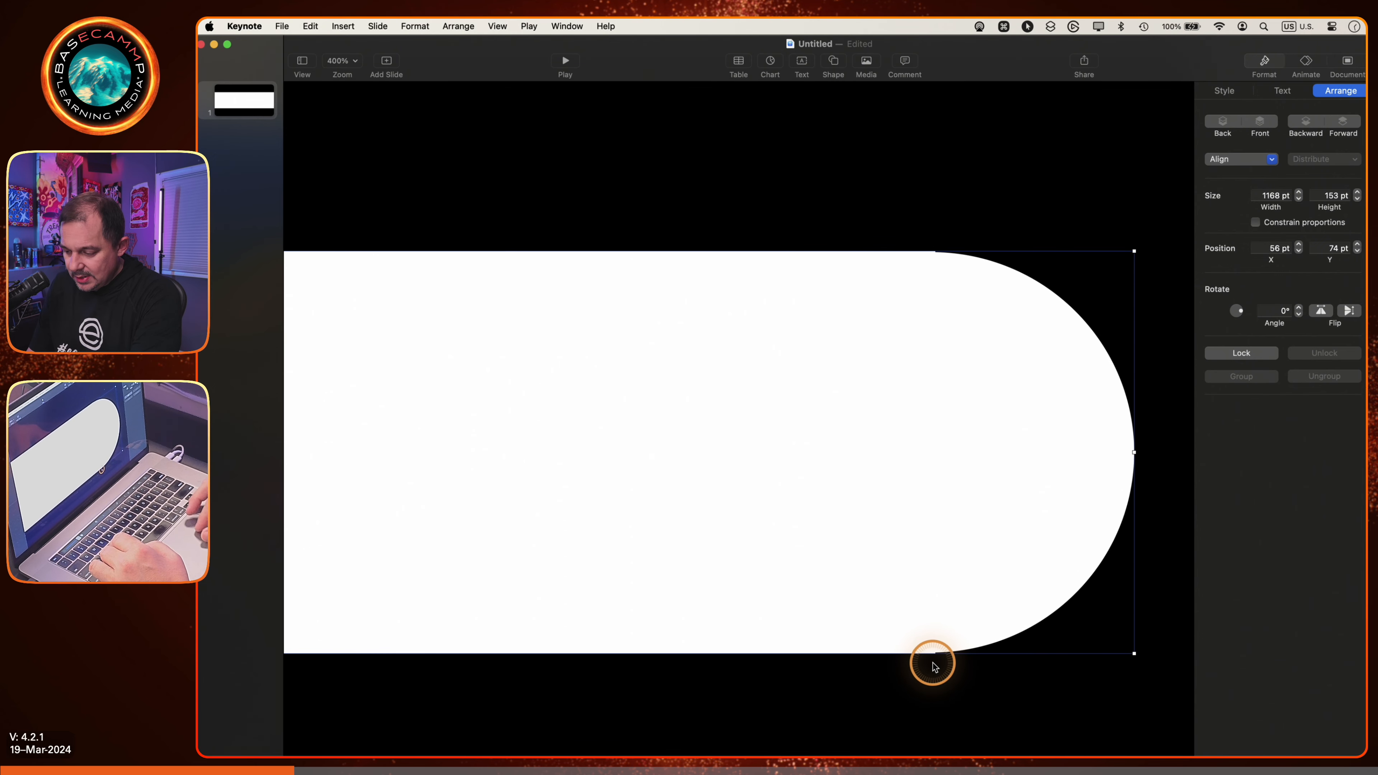
{"action": "scroll", "coordinate": [955, 313], "scroll_direction": "up", "scroll_amount": 1}
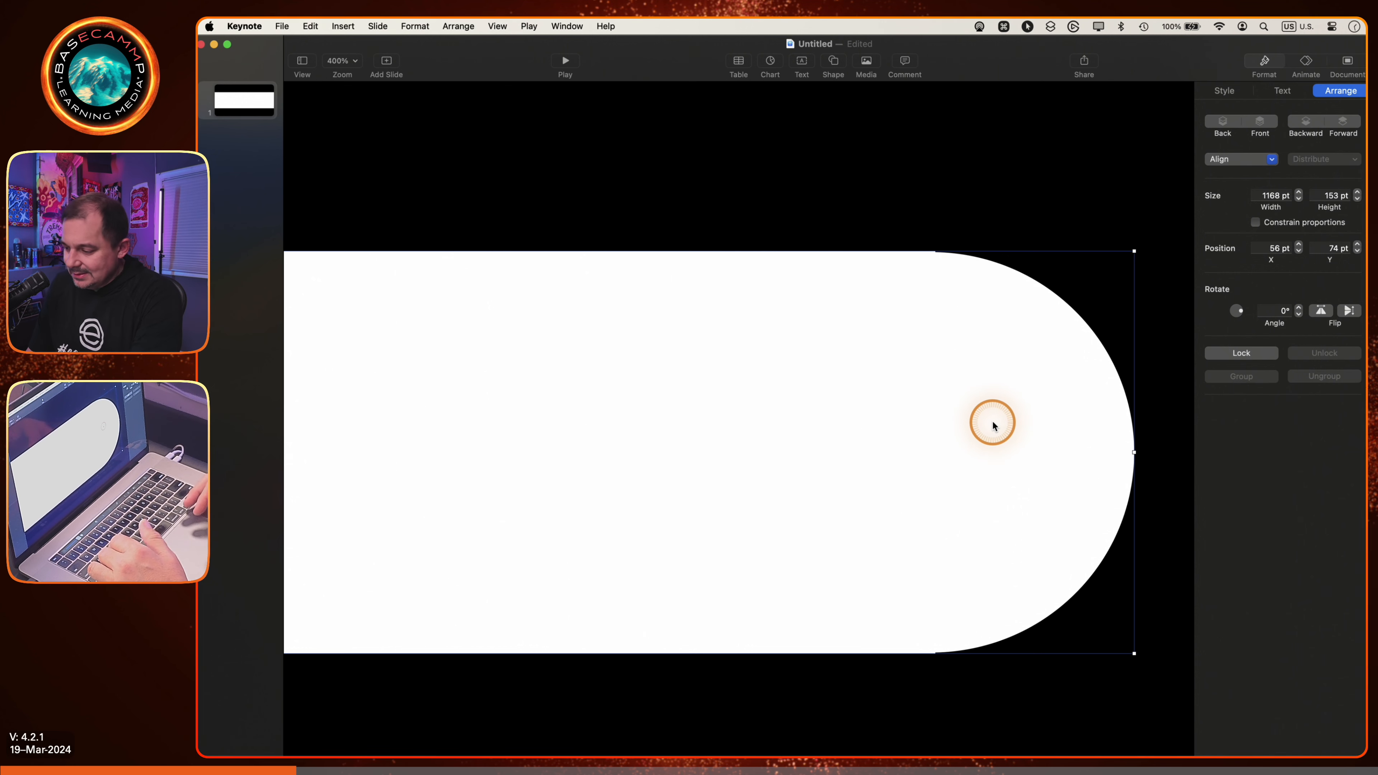
{"action": "scroll", "coordinate": [960, 421], "scroll_direction": "down", "scroll_amount": 10}
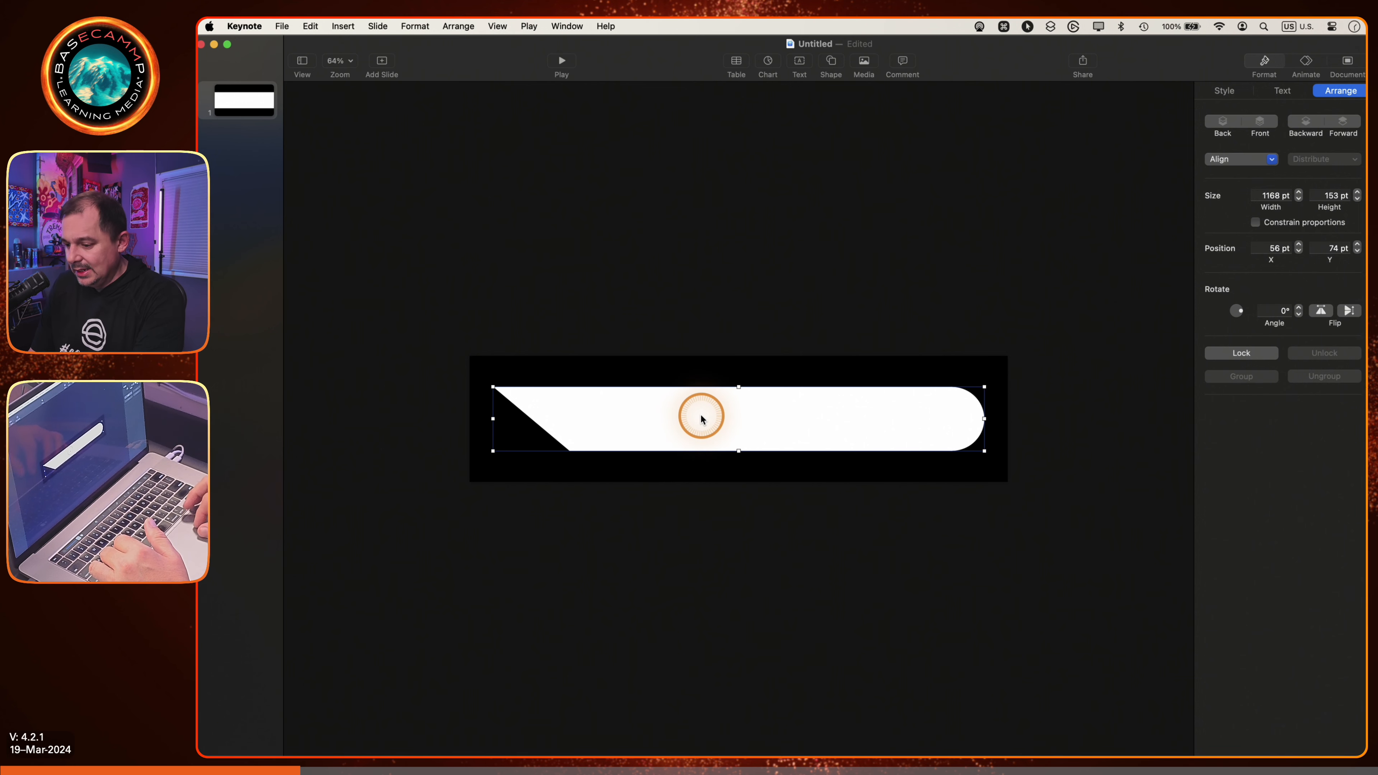
{"action": "scroll", "coordinate": [697, 407], "scroll_direction": "up", "scroll_amount": 1}
{"action": "scroll", "coordinate": [698, 407], "scroll_direction": "up", "scroll_amount": 5}
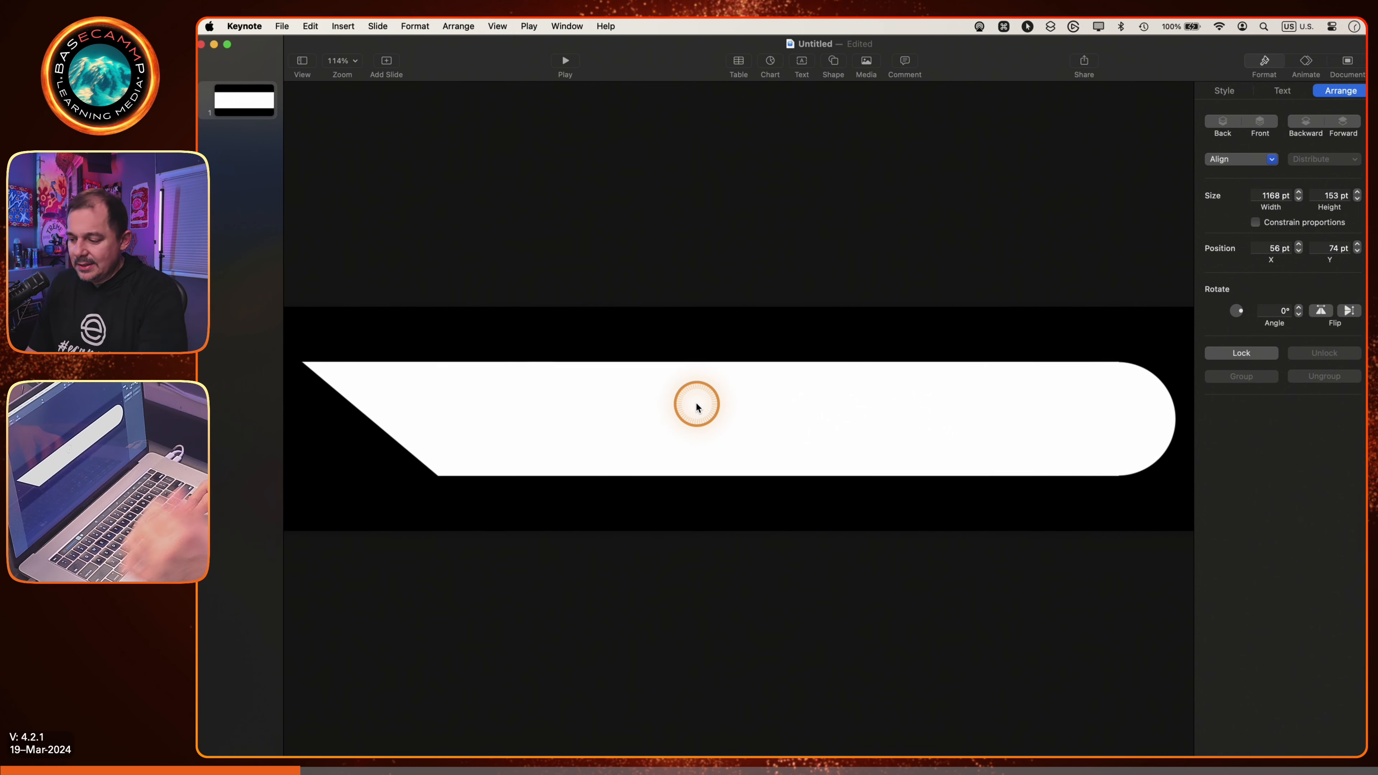
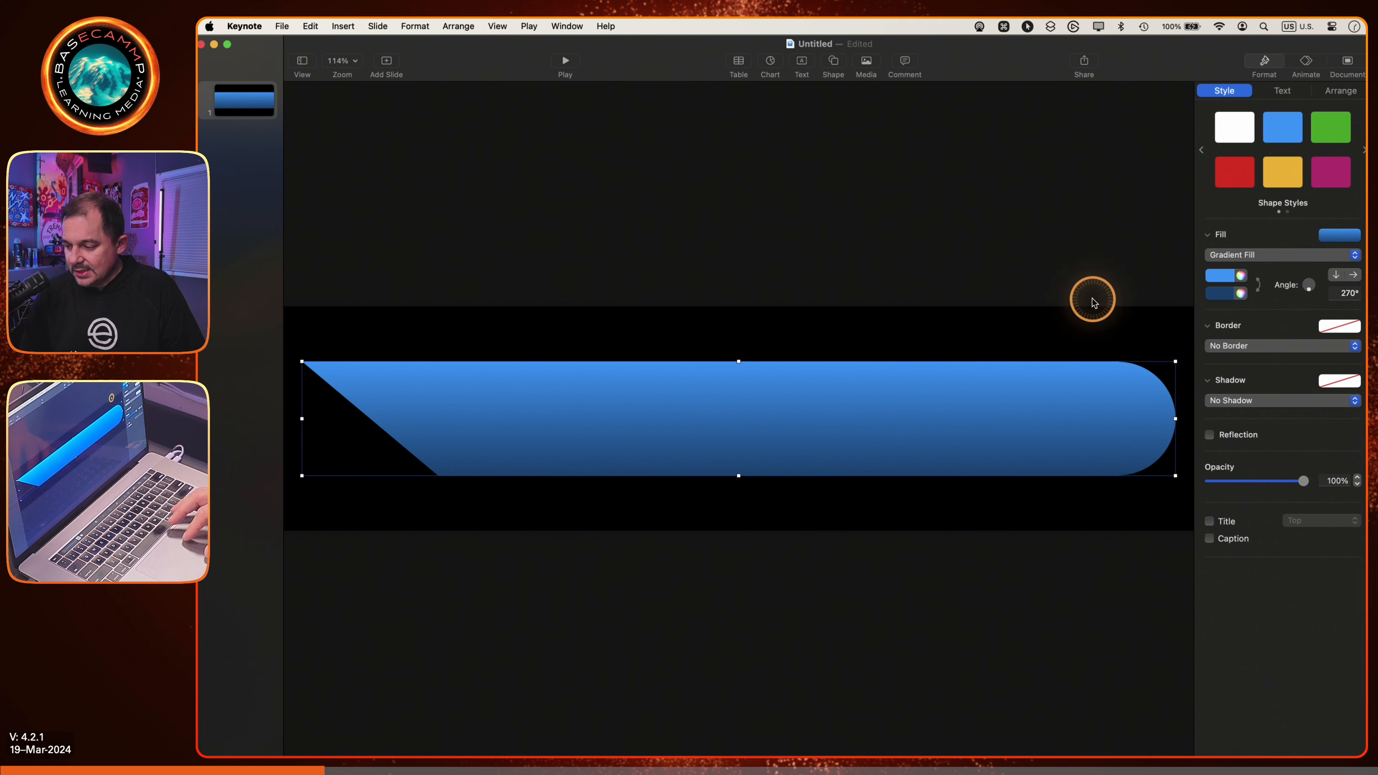
Deselect the finished blue banner by clicking an empty area of the slide.
{"action": "left_click", "coordinate": [1092, 299]}
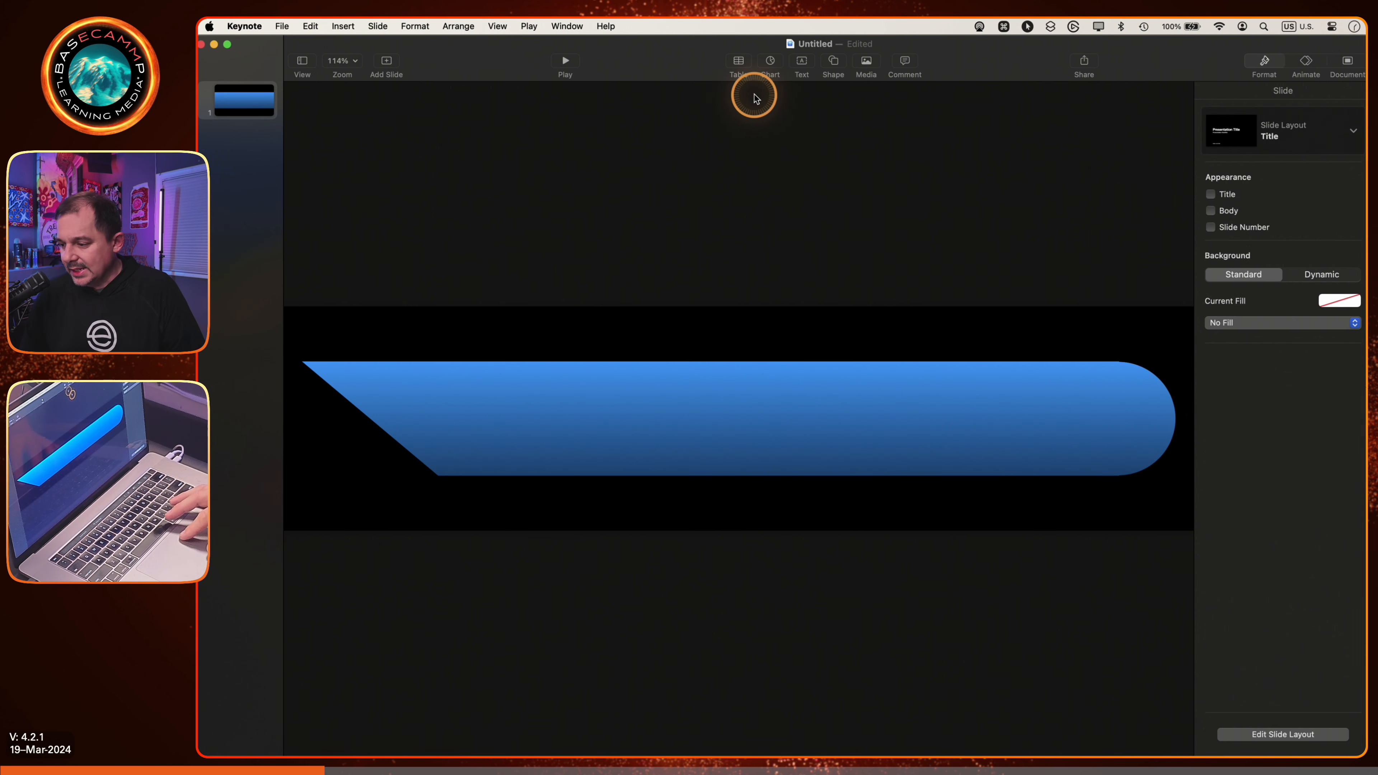
Insert a circle and fit it inside the banner's rounded right end.
{"action": "left_click", "coordinate": [833, 64]}
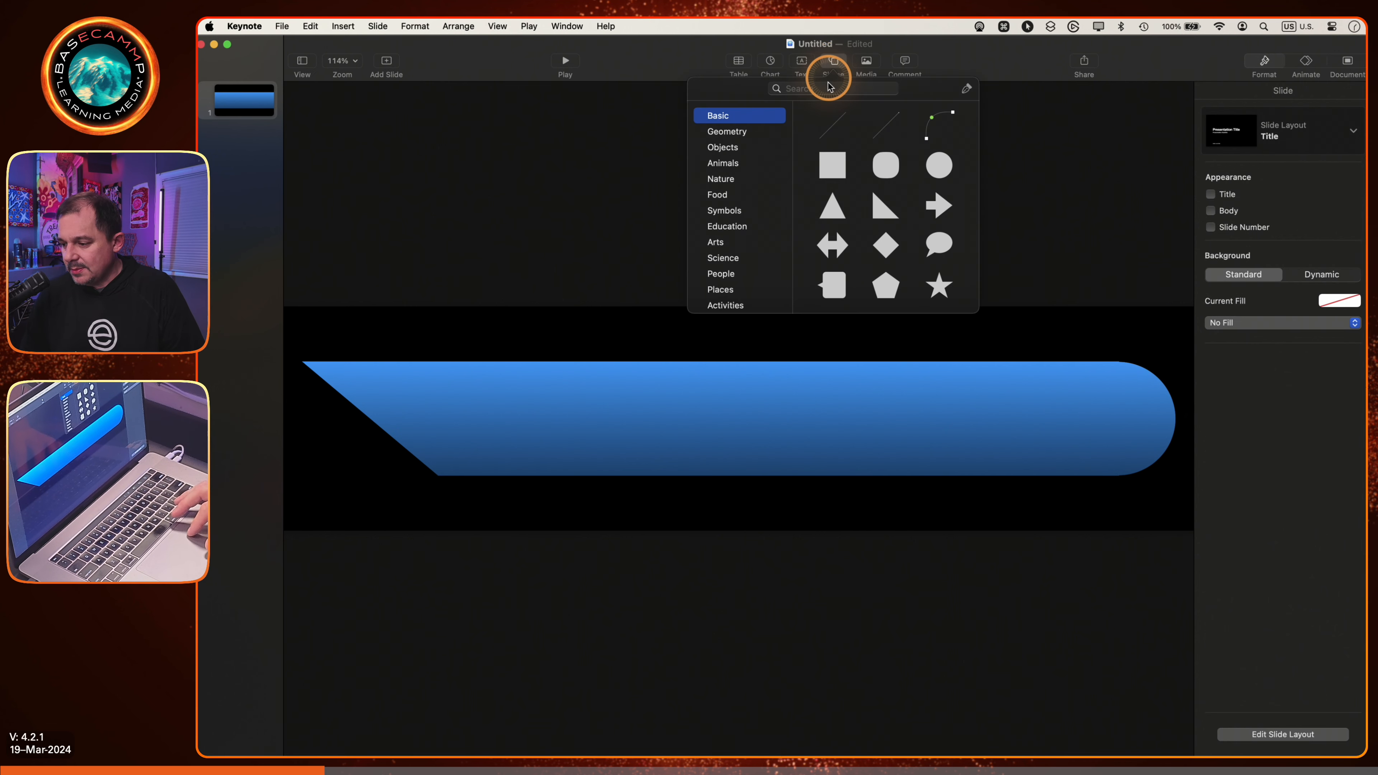
{"action": "left_click", "coordinate": [941, 164]}
{"action": "left_click", "coordinate": [738, 384]}
{"action": "left_click_drag", "start_coordinate": [731, 392], "coordinate": [1122, 390]}
{"action": "left_click_drag", "start_coordinate": [1092, 381], "coordinate": [1128, 428]}
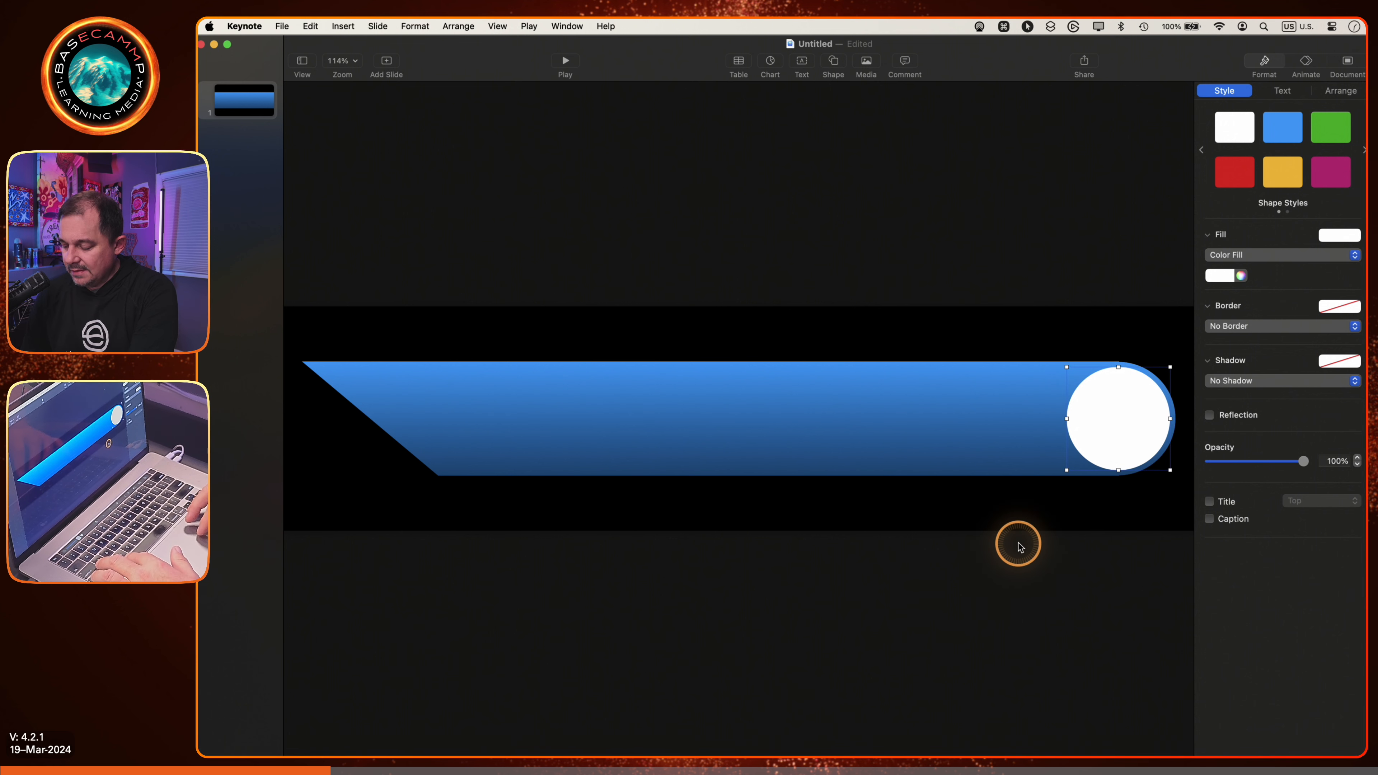
{"action": "left_click", "coordinate": [1341, 91]}
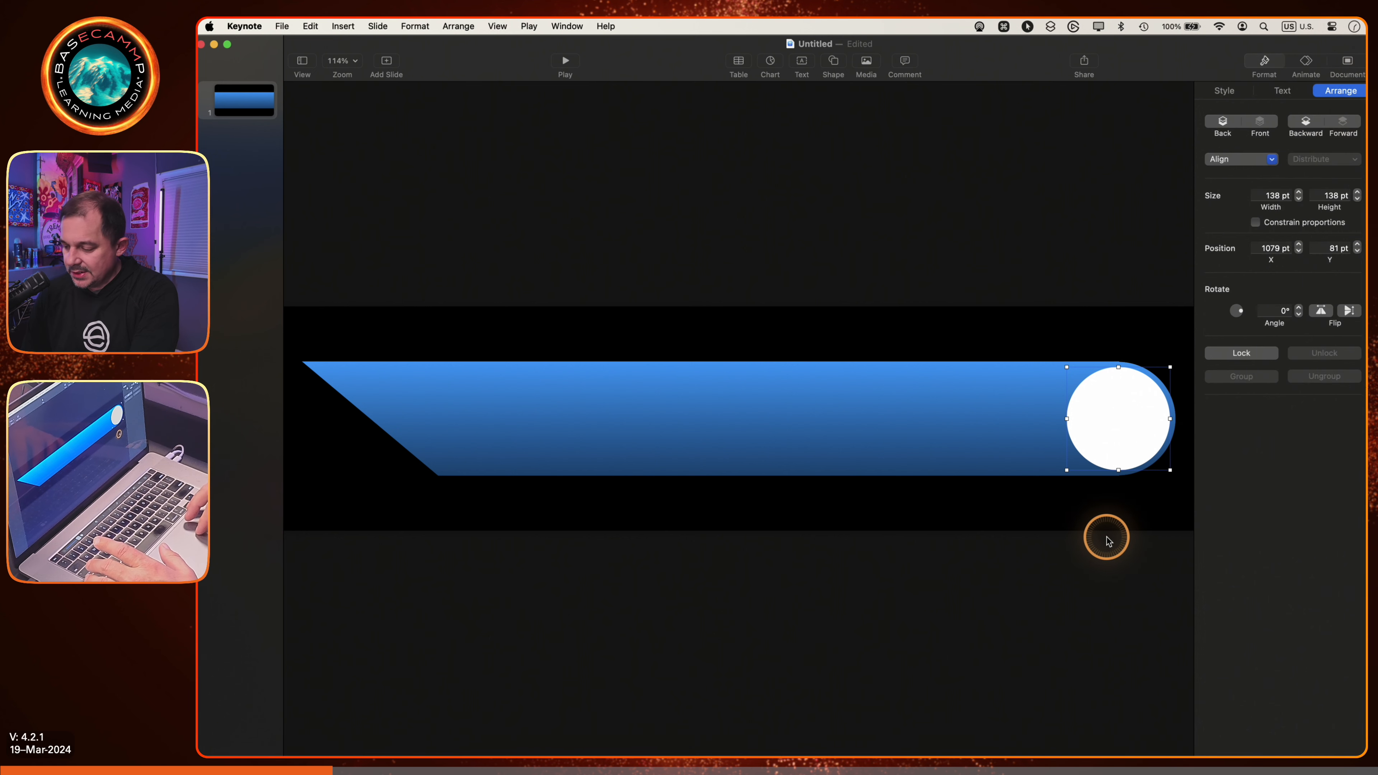
Select the banner and circle together and subtract the circle from the banner.
{"action": "left_click", "coordinate": [1159, 525]}
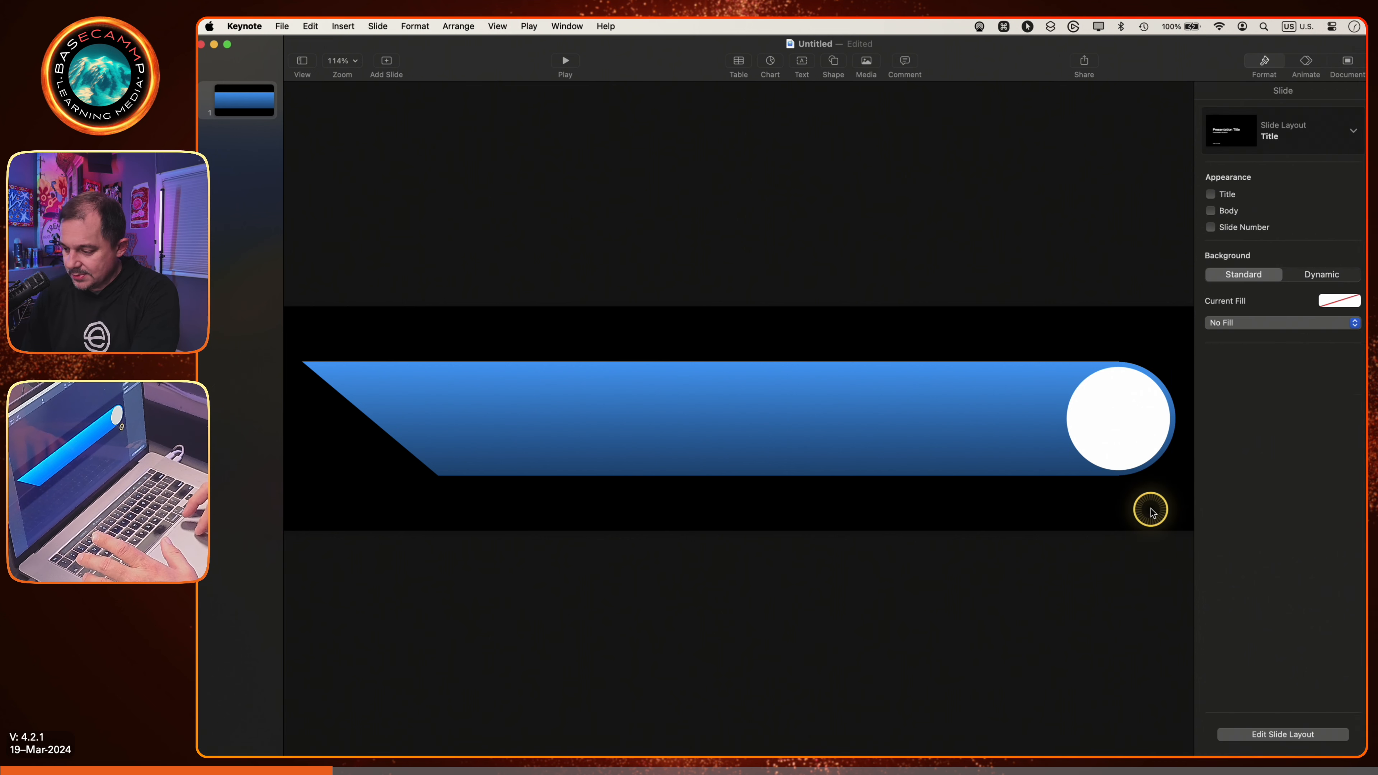
{"action": "left_click_drag", "start_coordinate": [1151, 510], "coordinate": [1063, 422]}
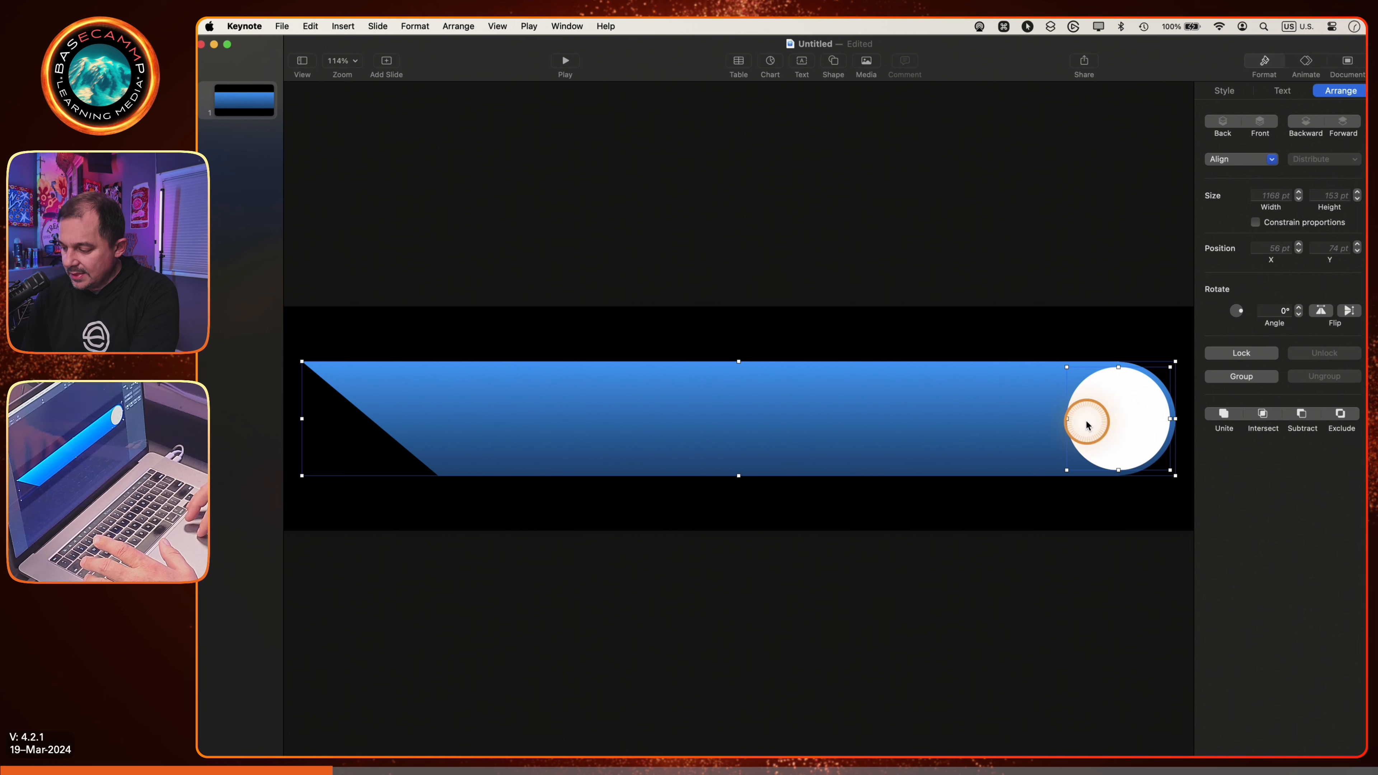
{"action": "left_click", "coordinate": [1300, 421]}
Deselect the cut-out shape, then reselect the restored solid blue banner.
{"action": "left_click", "coordinate": [1076, 525]}
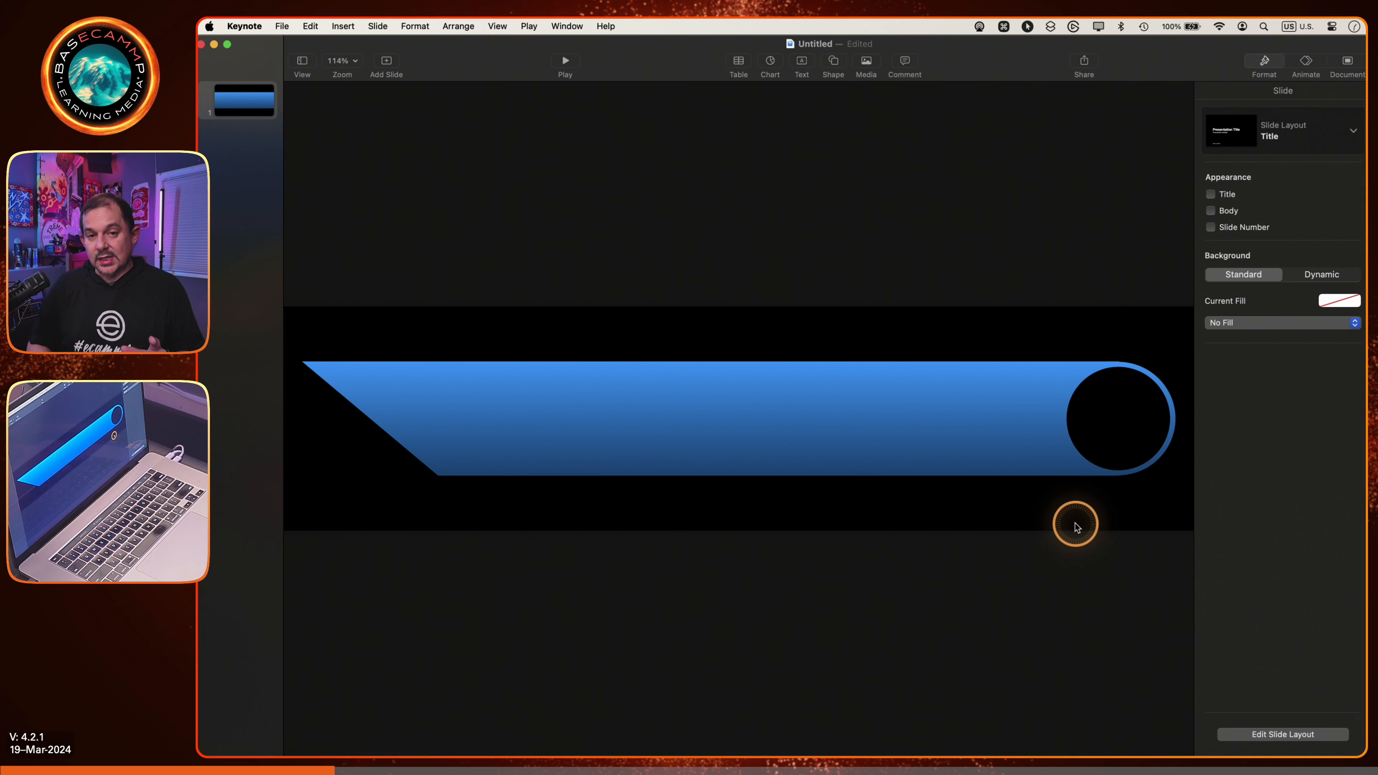
{"action": "left_click", "coordinate": [989, 424]}
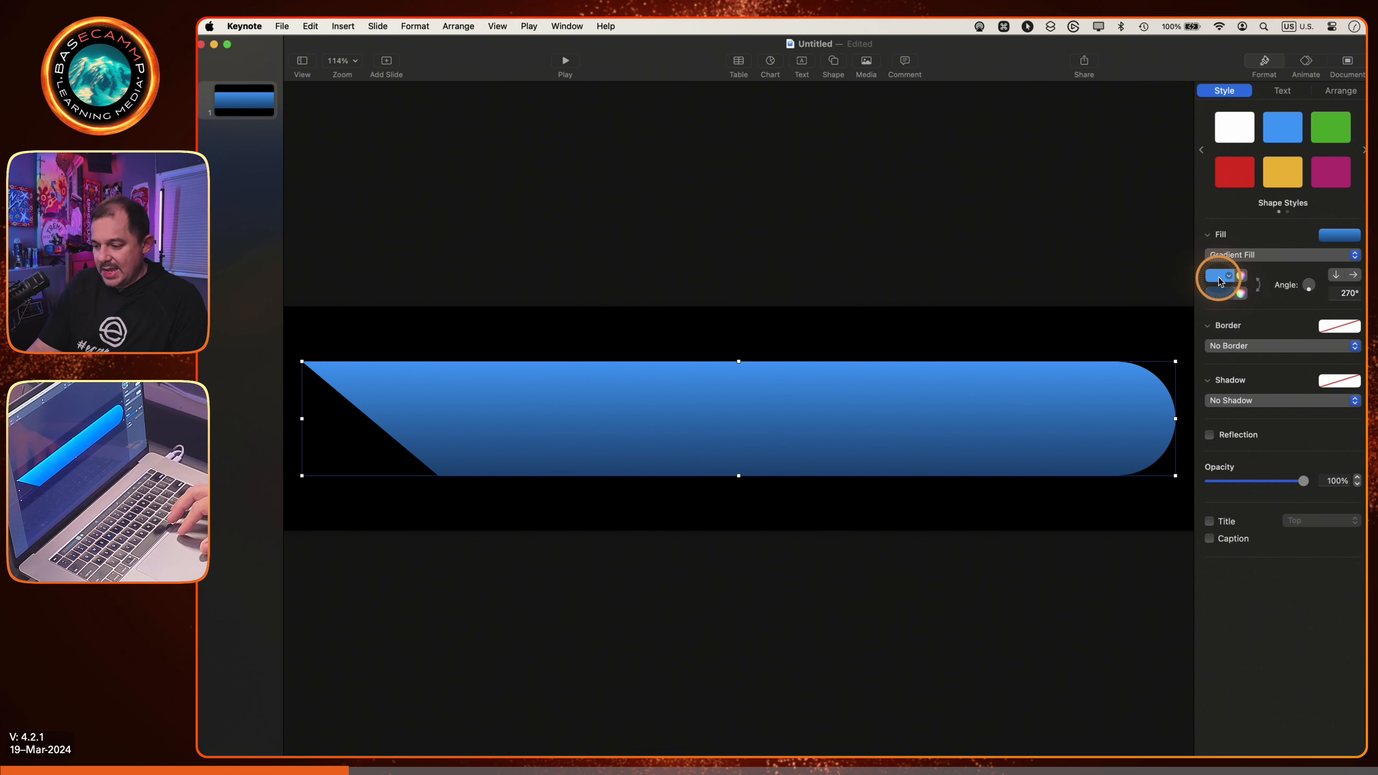
Try other gradient directions and colour swaps, keep 270°, and add a line border to the banner.
{"action": "left_click", "coordinate": [1336, 275]}
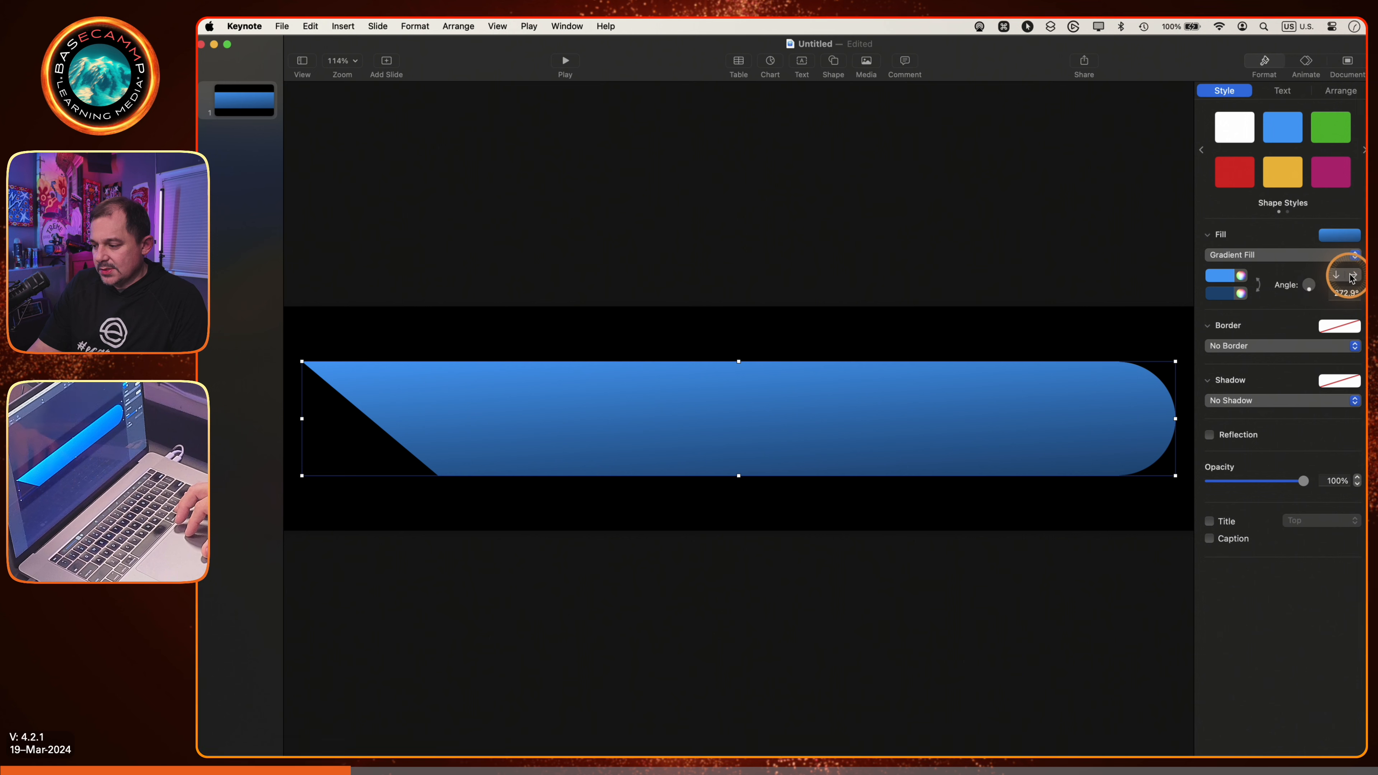
{"action": "left_click", "coordinate": [1353, 275]}
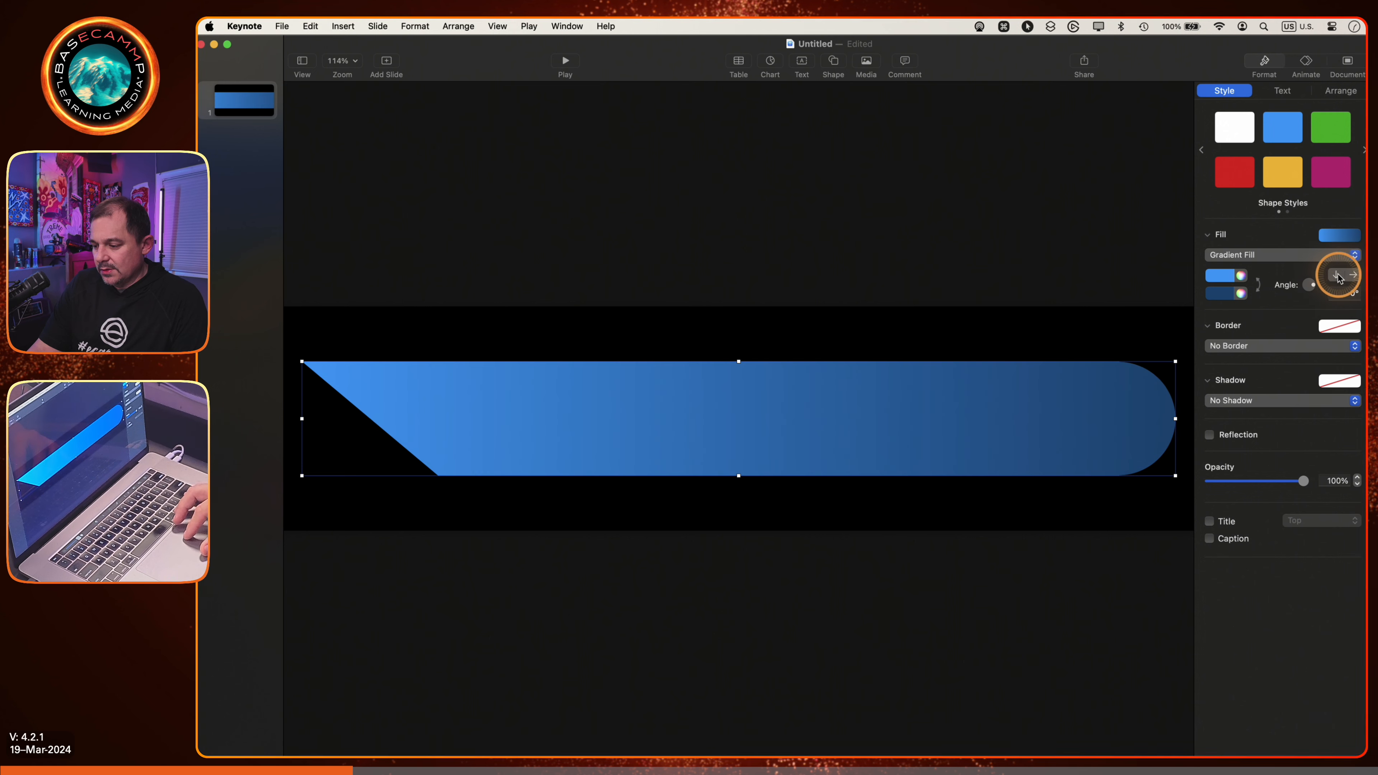
{"action": "left_click", "coordinate": [1335, 276]}
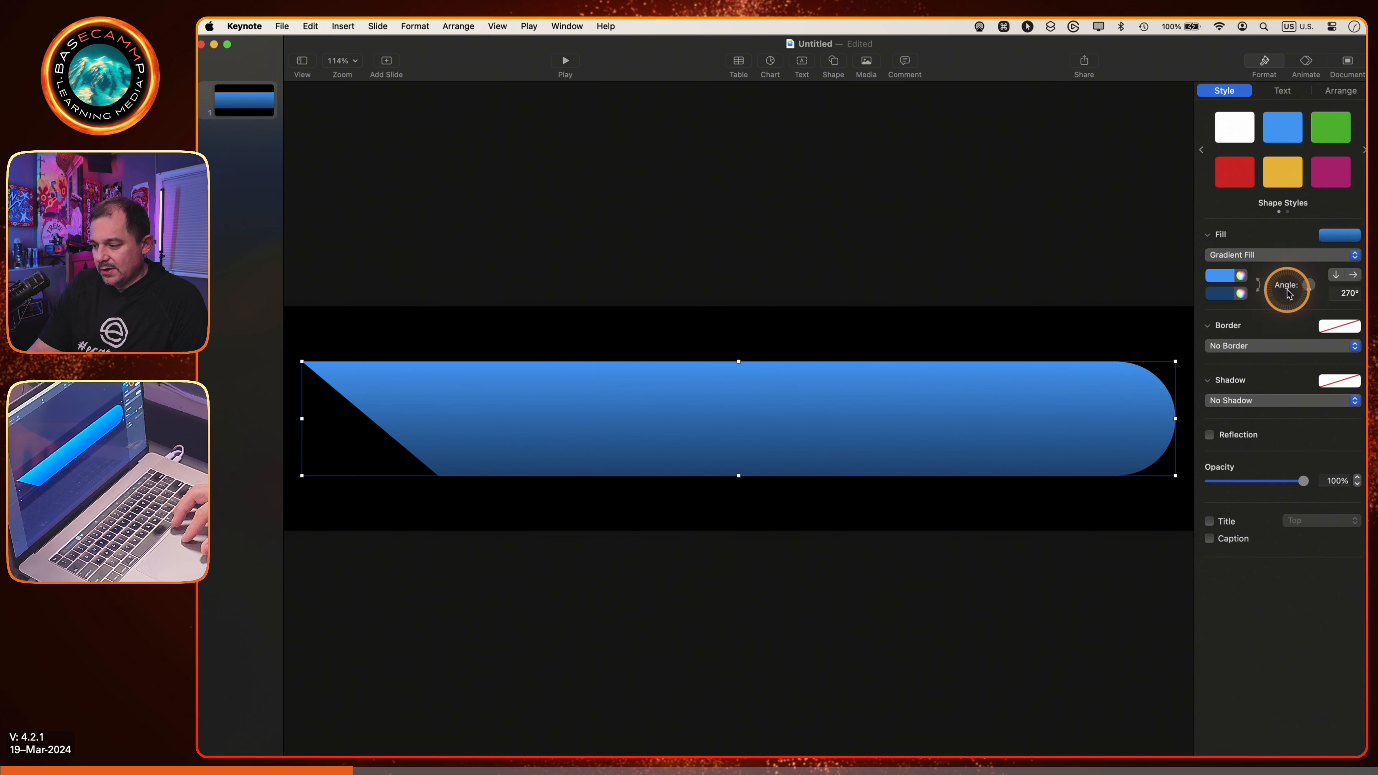
{"action": "left_click", "coordinate": [1259, 288]}
{"action": "left_click", "coordinate": [1259, 288]}
{"action": "left_click", "coordinate": [1284, 346]}
{"action": "left_click", "coordinate": [1283, 359]}
Make the banner's border white, then set the banner to No Border.
{"action": "left_click", "coordinate": [1277, 366]}
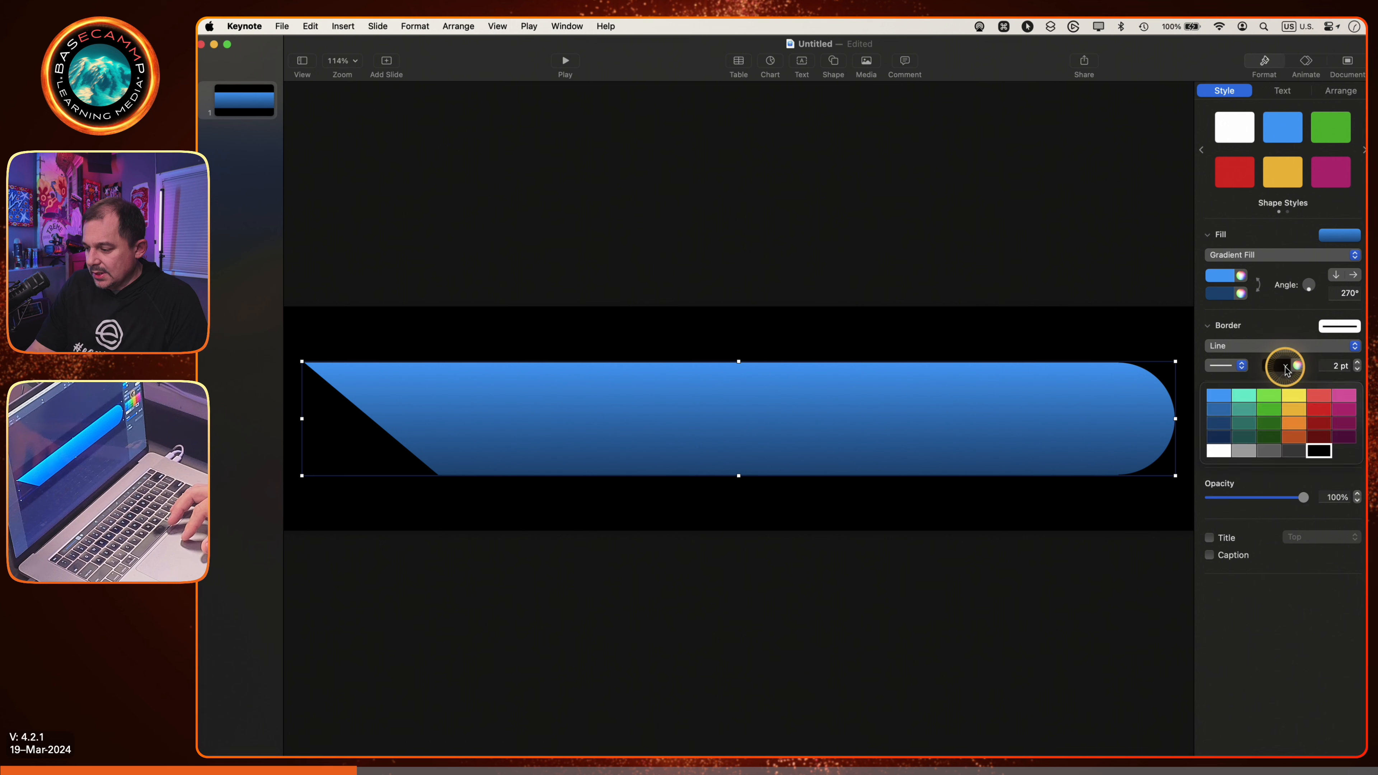
{"action": "left_click", "coordinate": [1215, 454]}
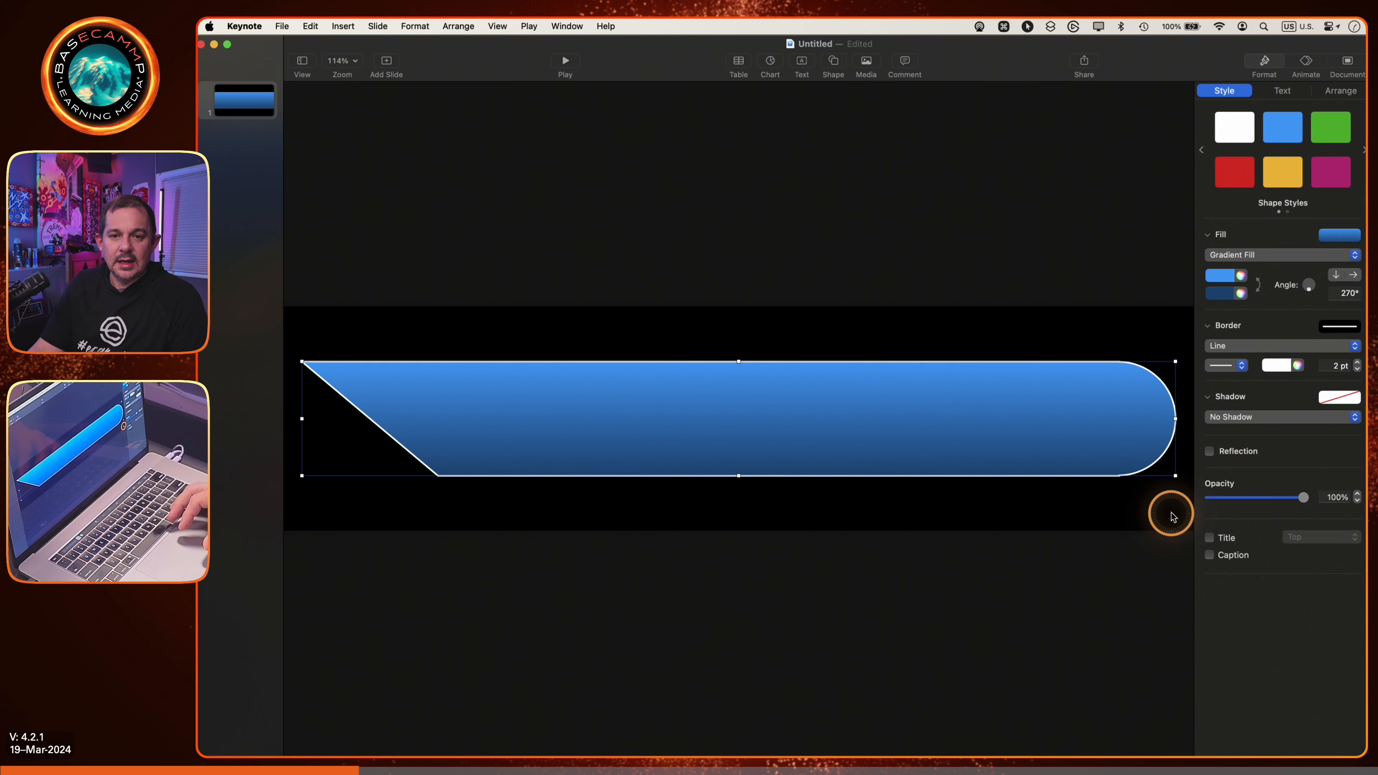
{"action": "left_click", "coordinate": [1283, 346]}
{"action": "left_click", "coordinate": [1248, 330]}
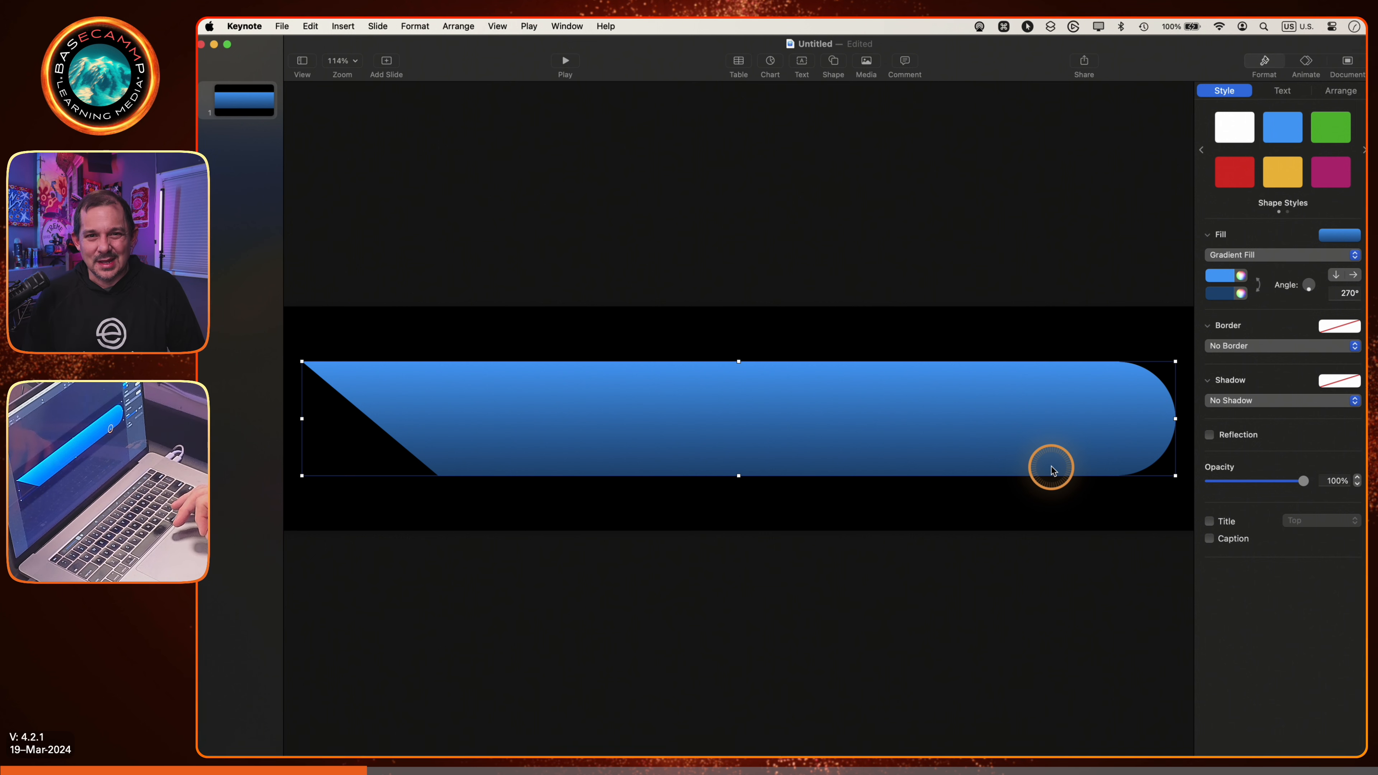
Change the banner's fill to Advanced Gradient Fill and nudge the gradient midpoint slightly.
{"action": "left_click", "coordinate": [1249, 255]}
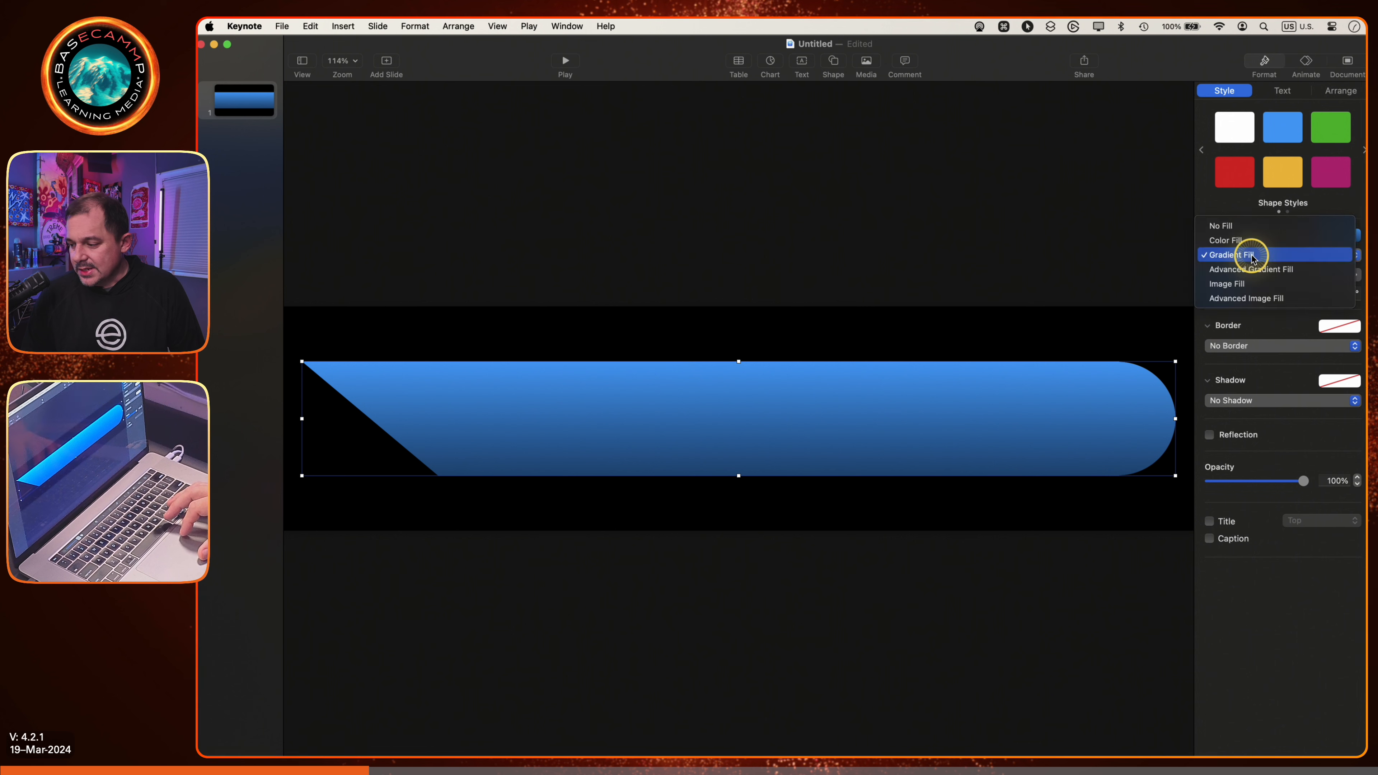
{"action": "left_click", "coordinate": [1274, 270]}
{"action": "mouse_move", "coordinate": [1283, 271]}
{"action": "left_mouse_down"}
{"action": "mouse_move", "coordinate": [1342, 275]}
{"action": "mouse_move", "coordinate": [1263, 276]}
{"action": "mouse_move", "coordinate": [1280, 276]}
{"action": "left_mouse_up"}
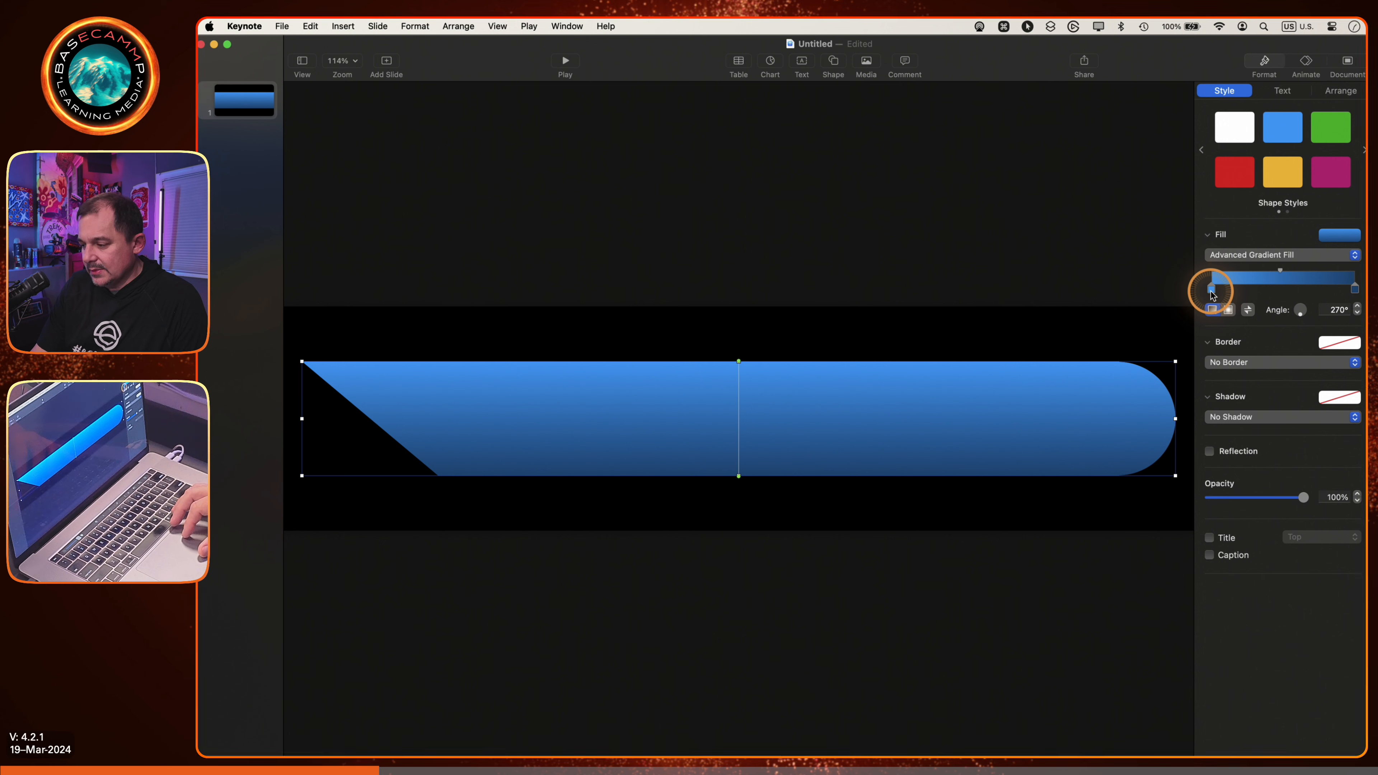
Try the red shape style, undo it, then make the gradient's left stop red.
{"action": "left_click", "coordinate": [1244, 184]}
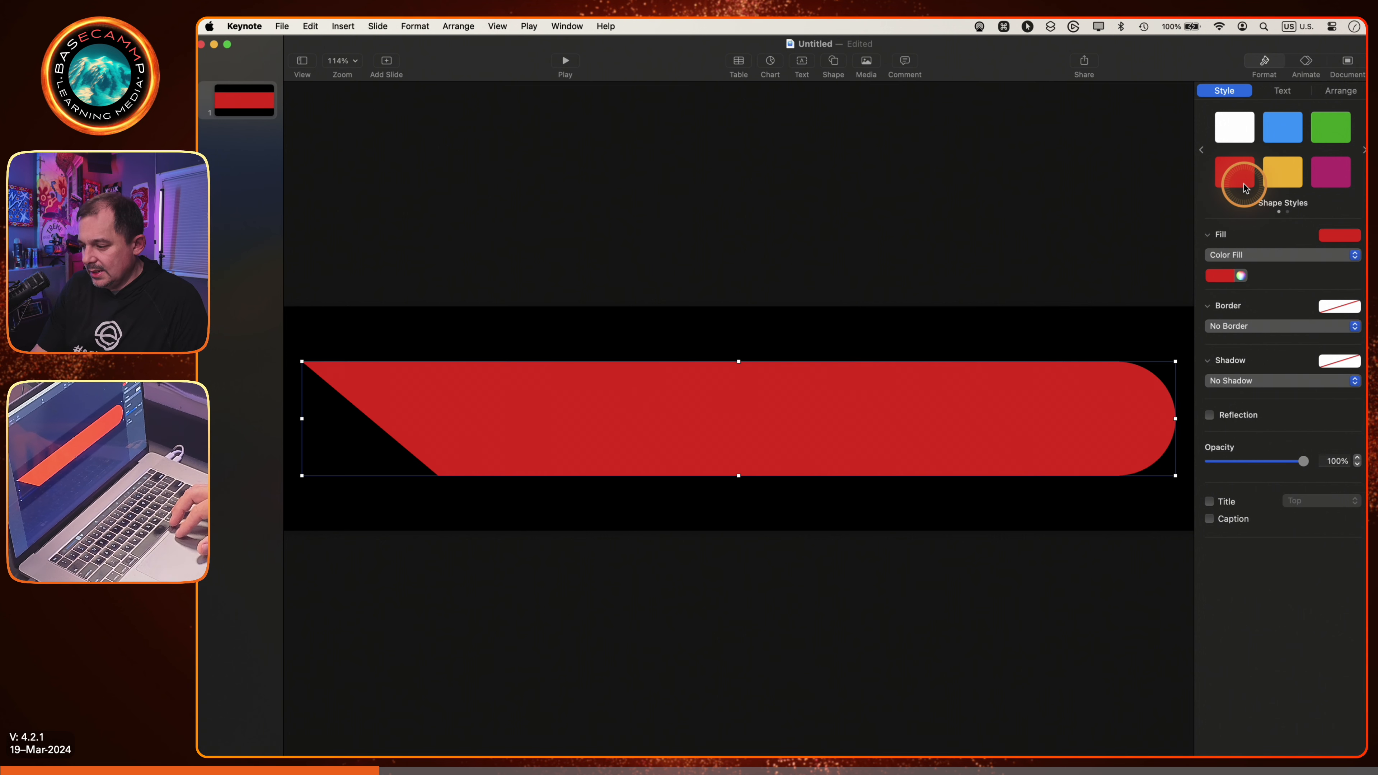
{"action": "key", "text": "super+z"}
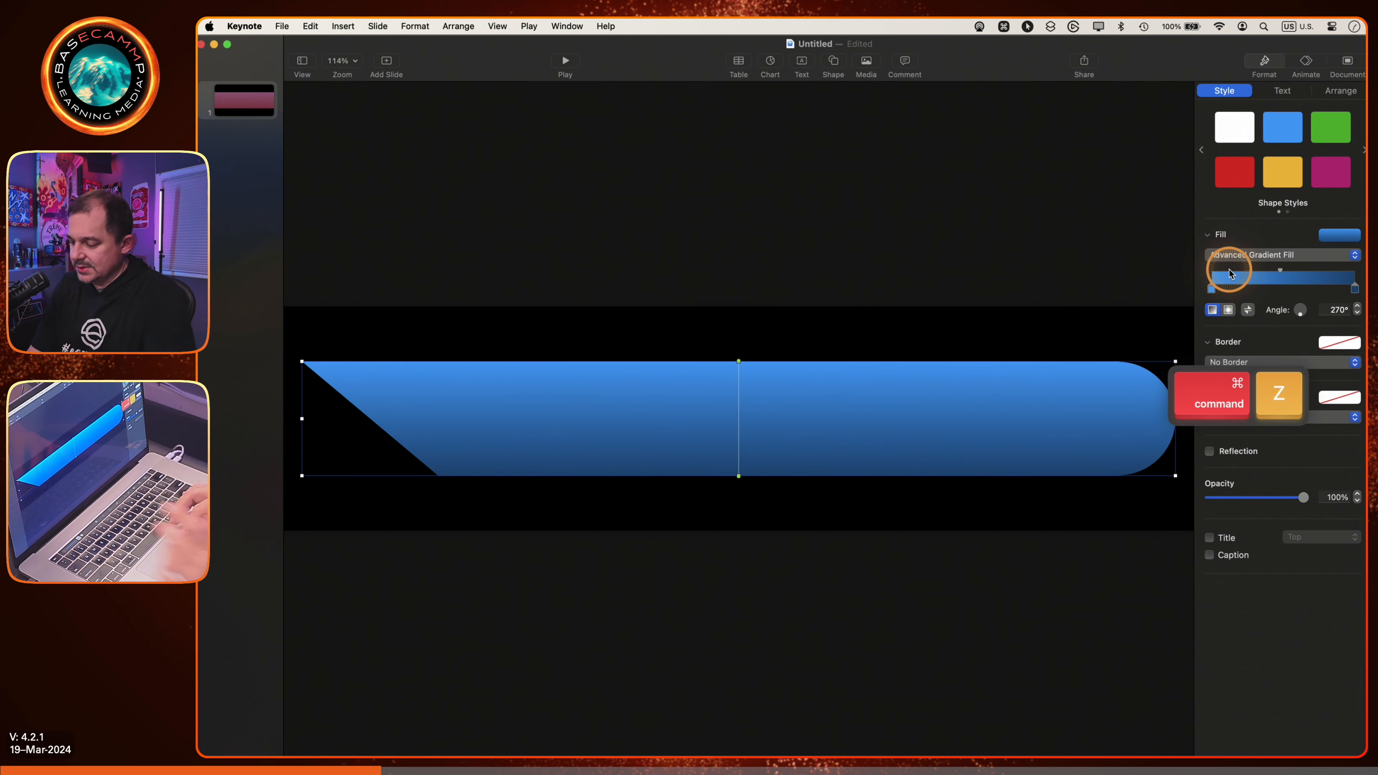
{"action": "double_click", "coordinate": [1214, 289]}
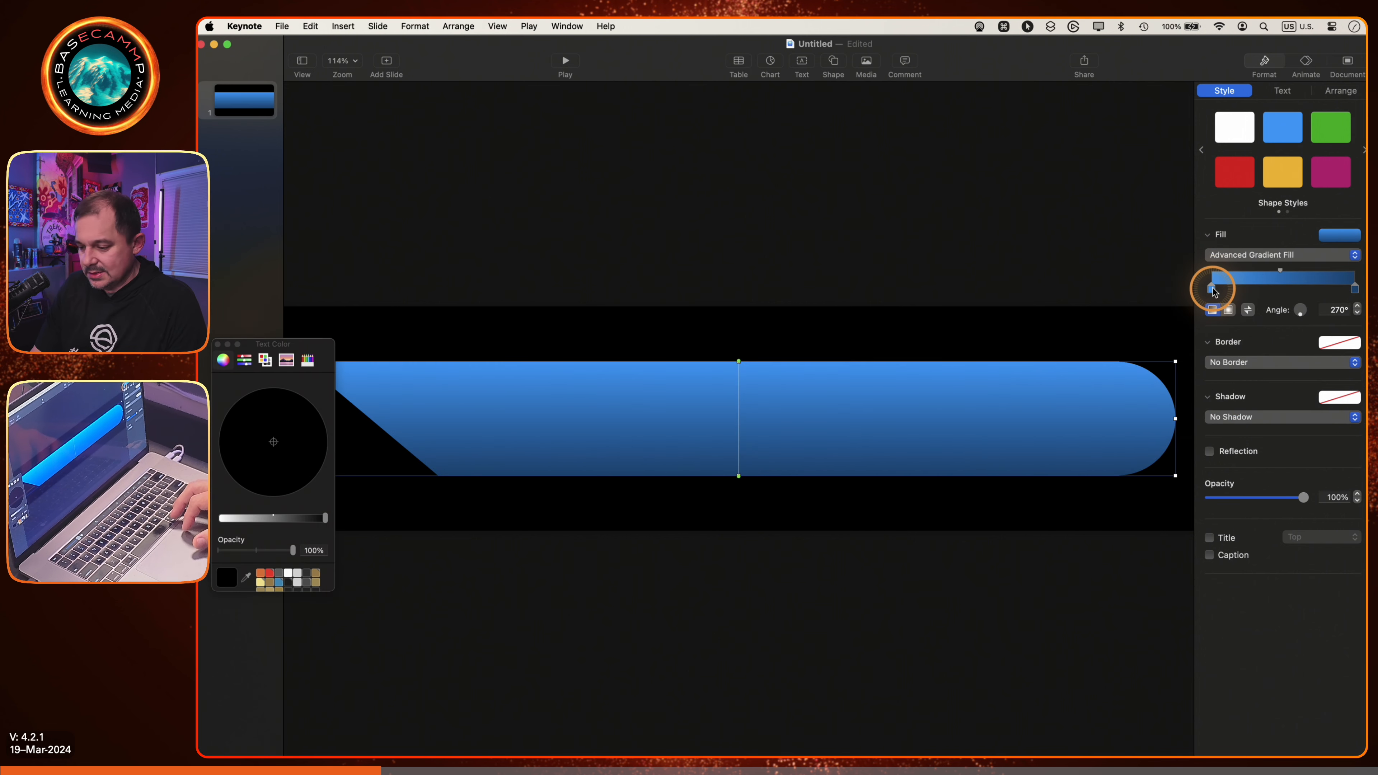
{"action": "left_click", "coordinate": [1214, 291]}
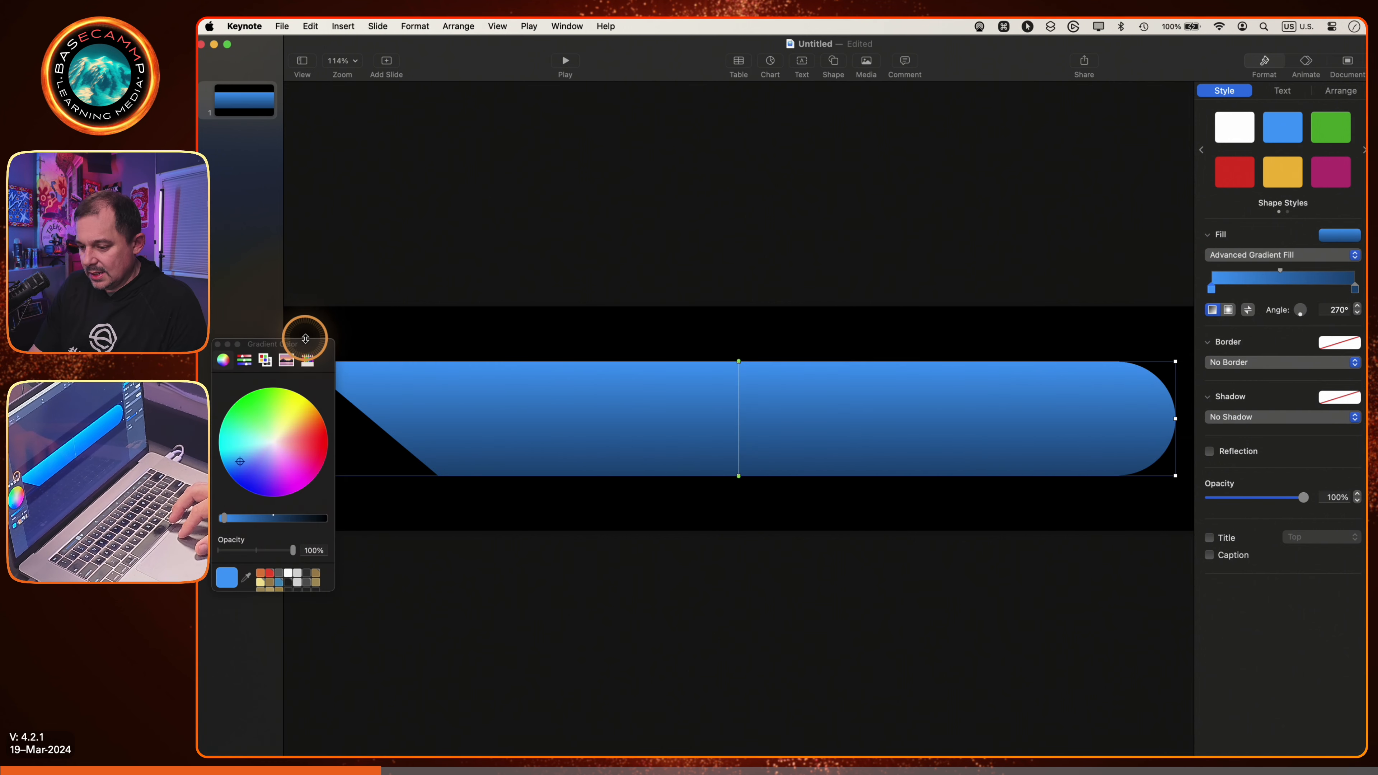
{"action": "left_click_drag", "start_coordinate": [307, 345], "coordinate": [527, 102]}
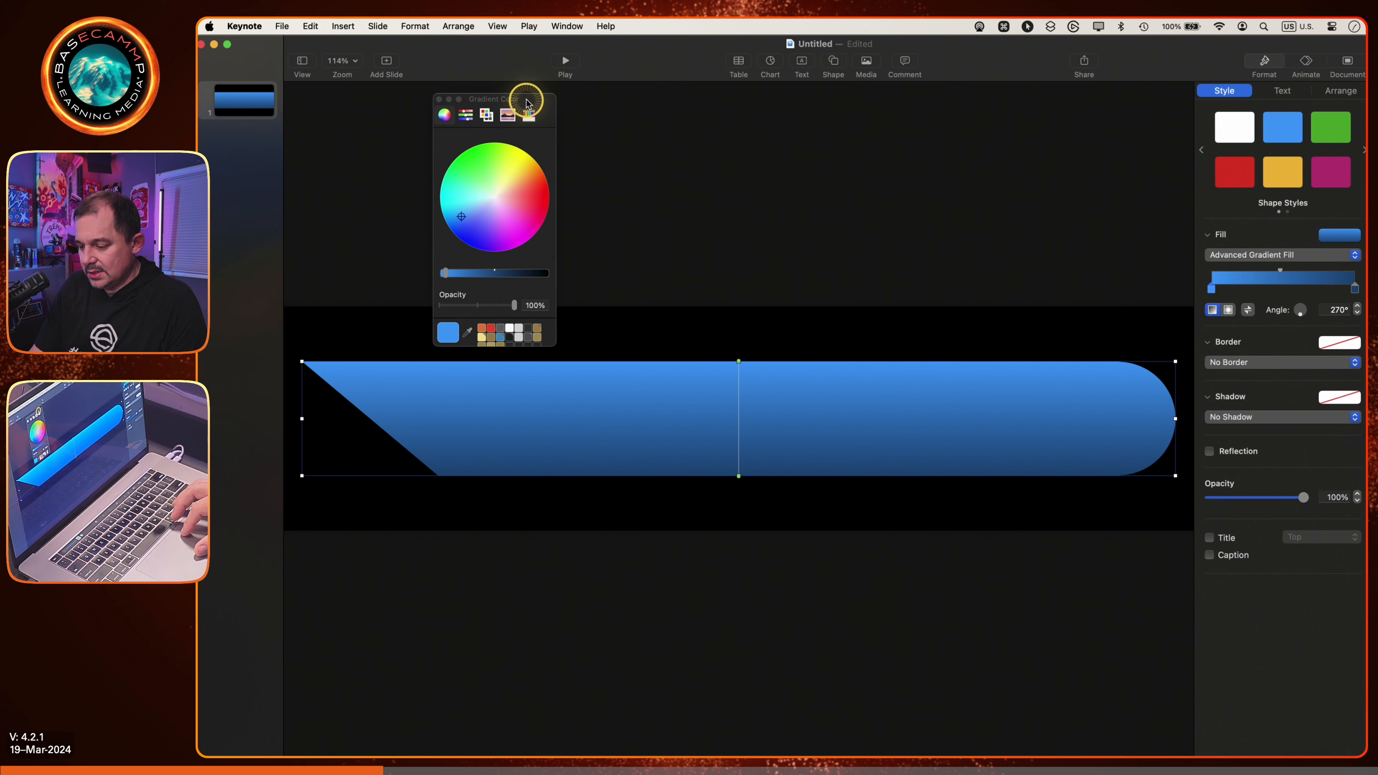
{"action": "left_click", "coordinate": [490, 329]}
{"action": "left_click", "coordinate": [865, 417]}
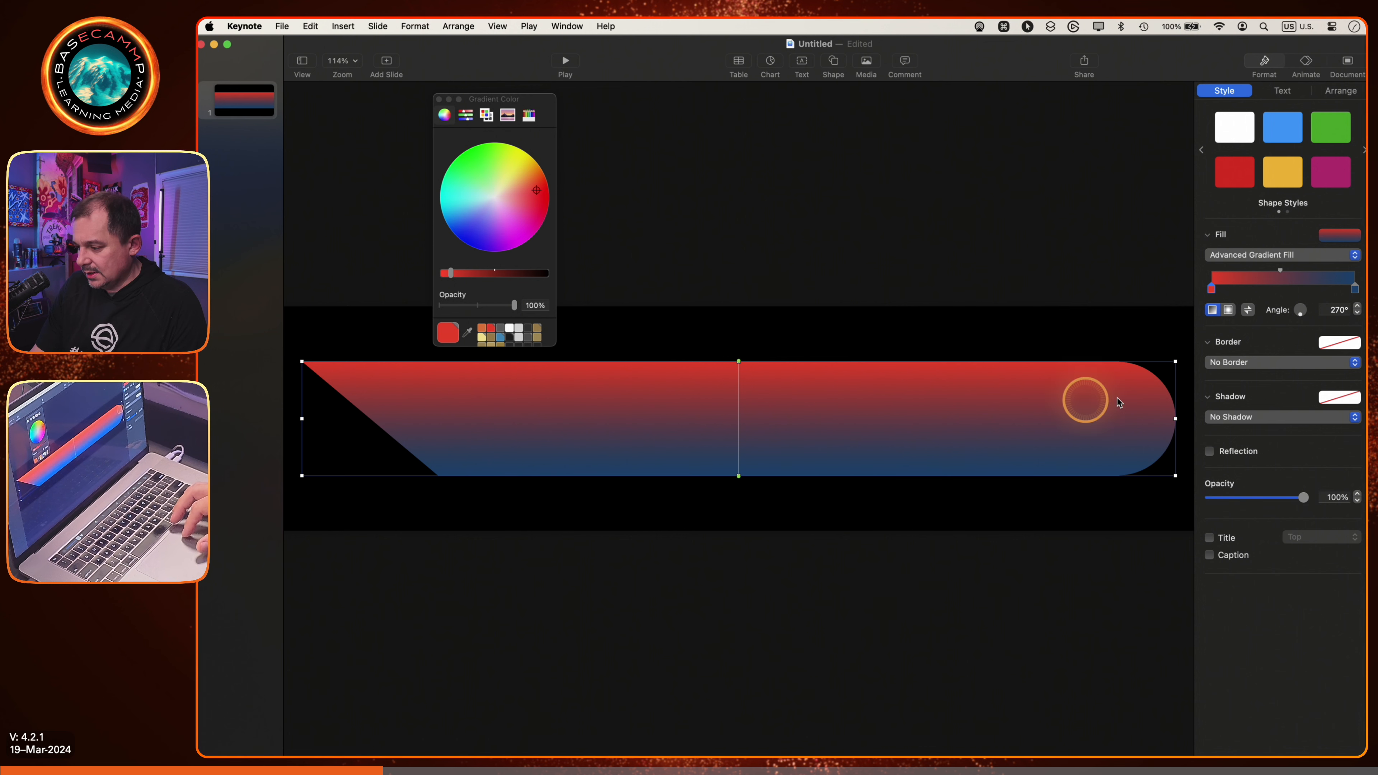
Darken the gradient's right stop to near black with the brightness slider.
{"action": "left_click", "coordinate": [1355, 291]}
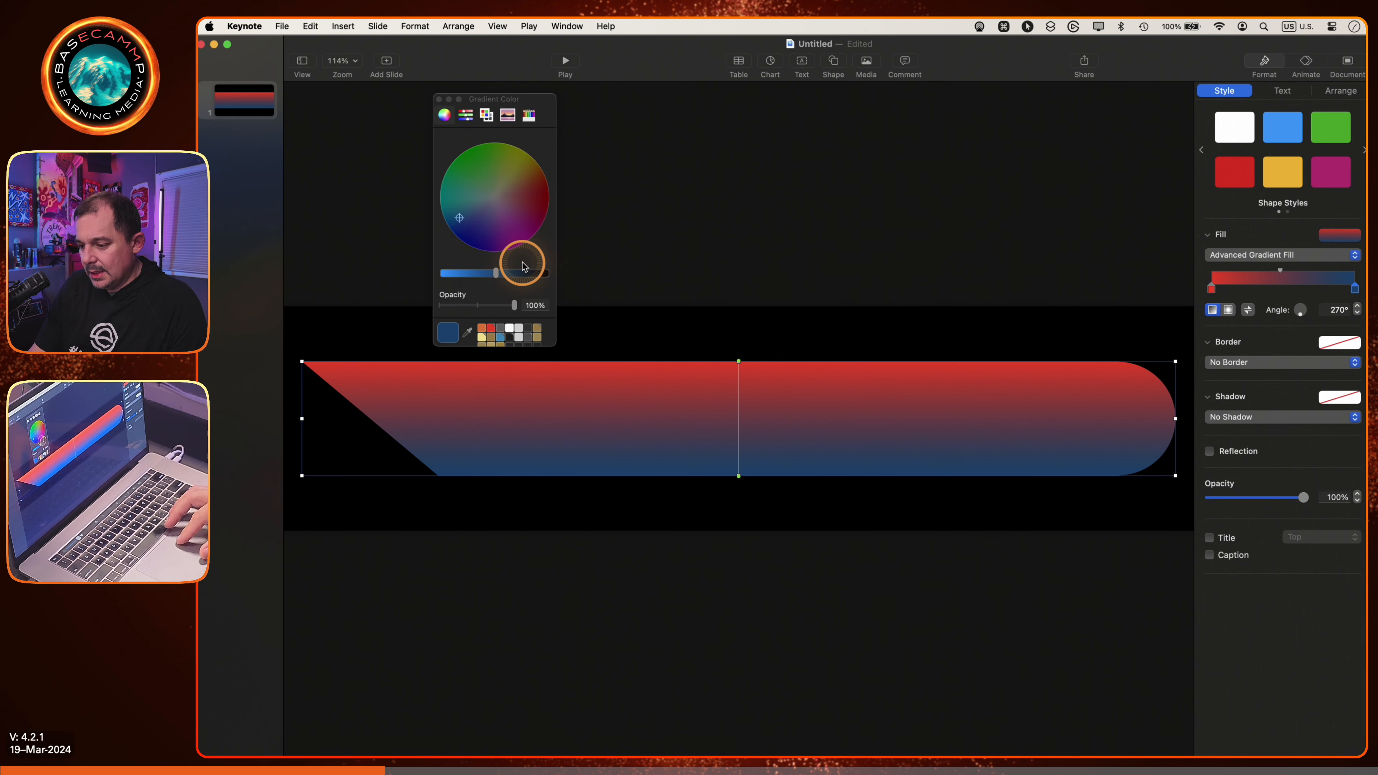
{"action": "left_click", "coordinate": [510, 327]}
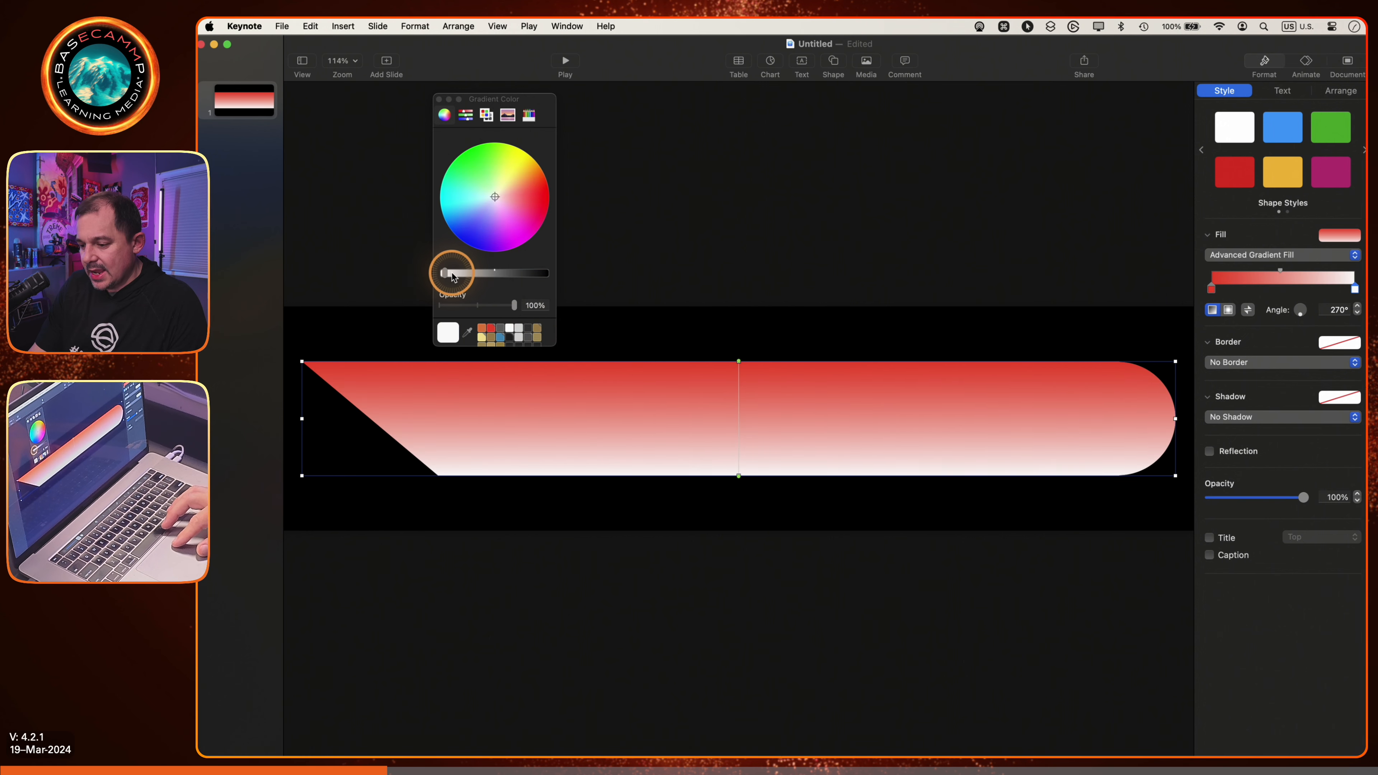
{"action": "left_click_drag", "start_coordinate": [446, 277], "coordinate": [536, 284]}
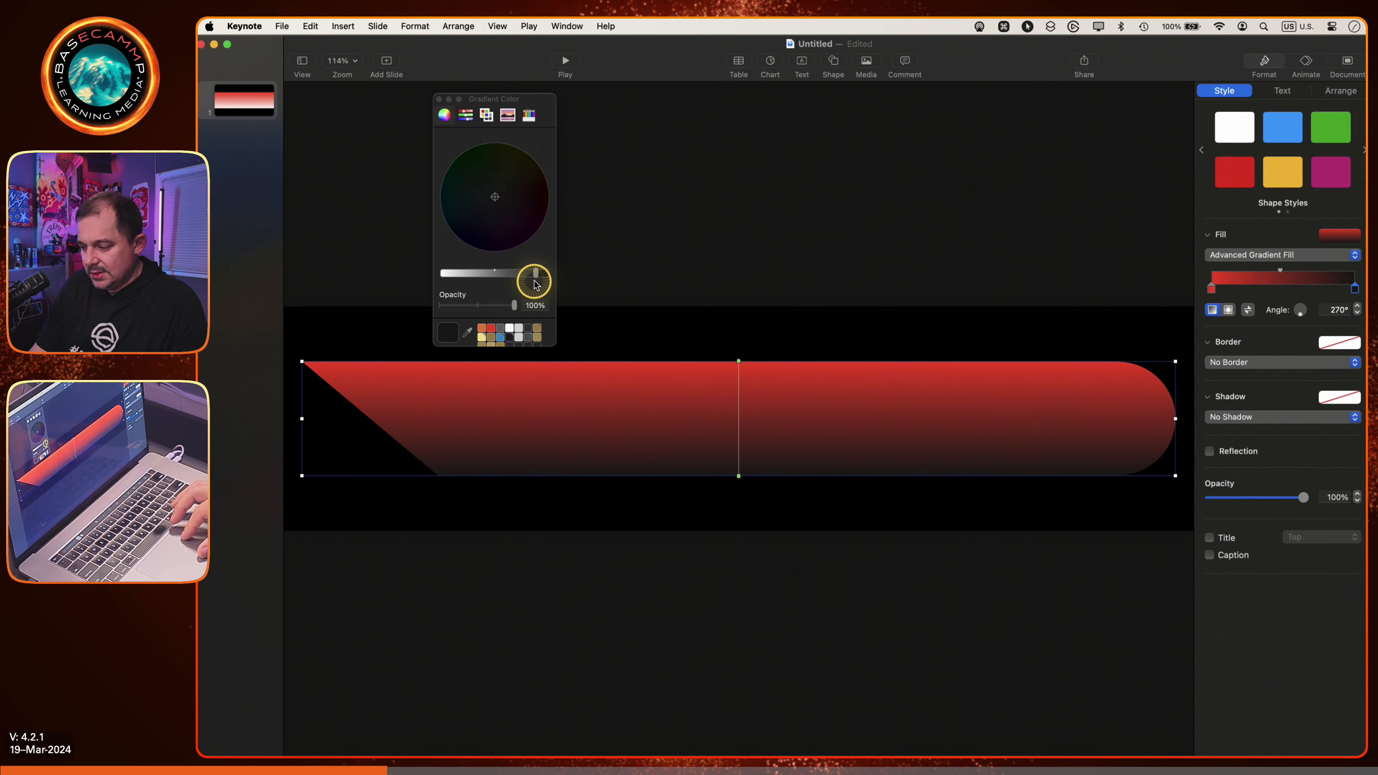
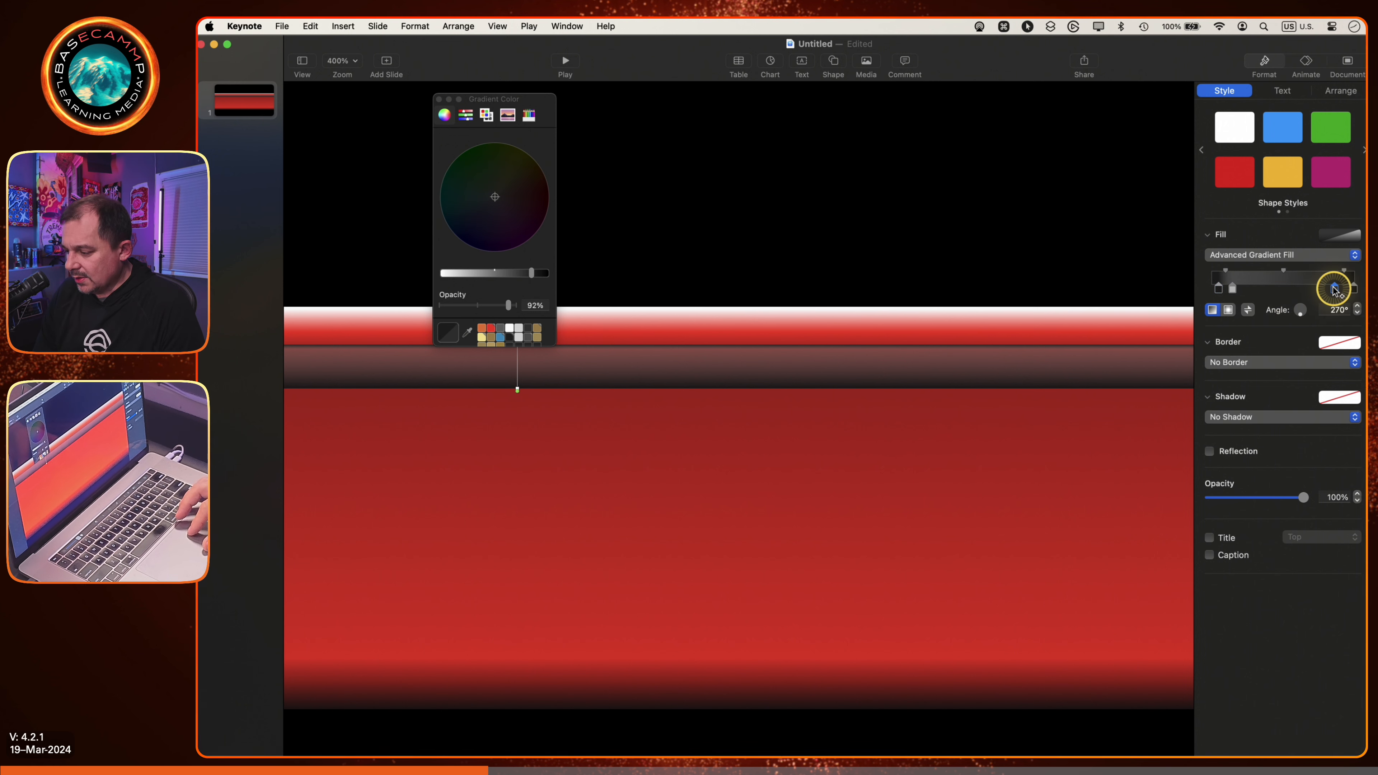
Add a light gradient stop to the top strip at about 54% opacity.
{"action": "left_click", "coordinate": [1333, 287]}
{"action": "left_click", "coordinate": [518, 329]}
{"action": "left_click_drag", "start_coordinate": [508, 305], "coordinate": [483, 306]}
{"action": "left_click", "coordinate": [1283, 284]}
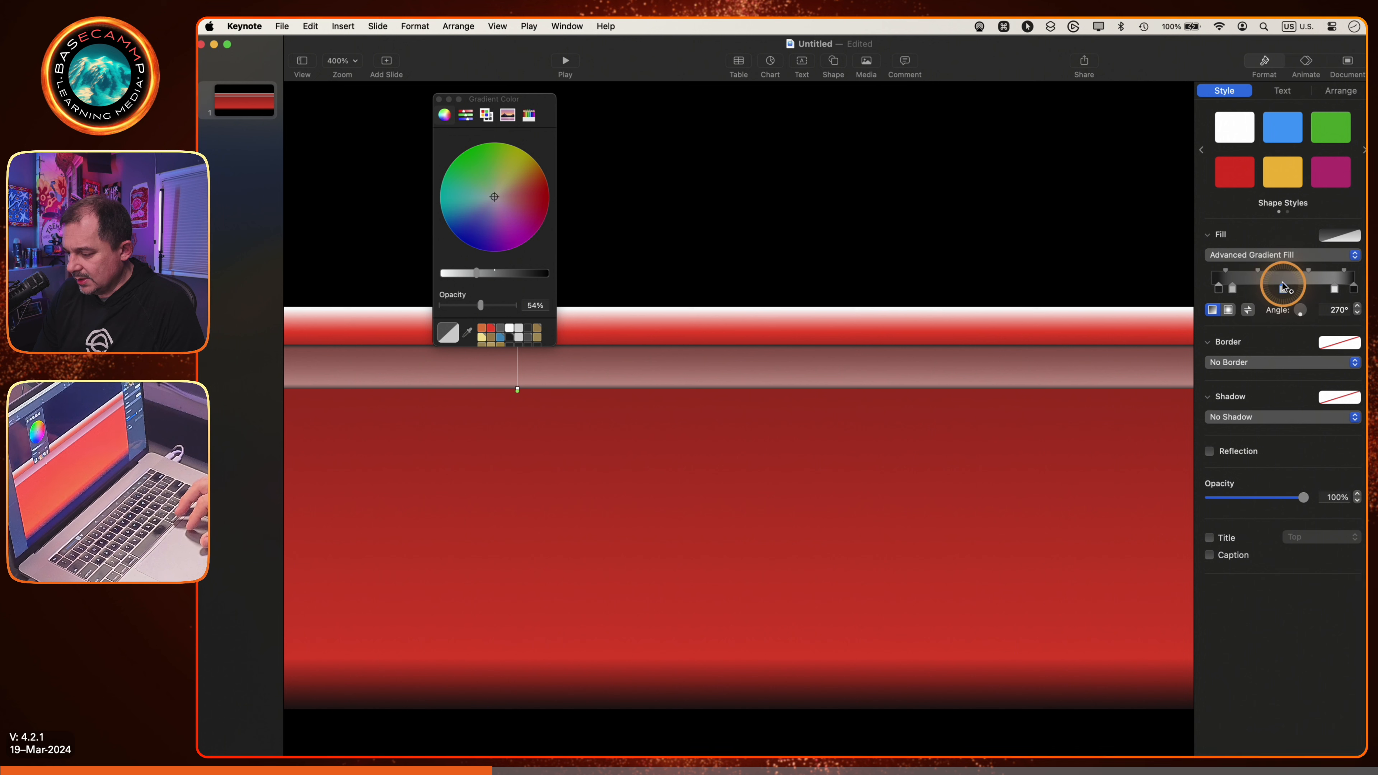
Darken a gradient stop to black and shift the middle stops further right.
{"action": "left_click", "coordinate": [509, 274]}
{"action": "left_click_drag", "start_coordinate": [510, 275], "coordinate": [540, 278]}
{"action": "left_click_drag", "start_coordinate": [1335, 289], "coordinate": [1344, 289]}
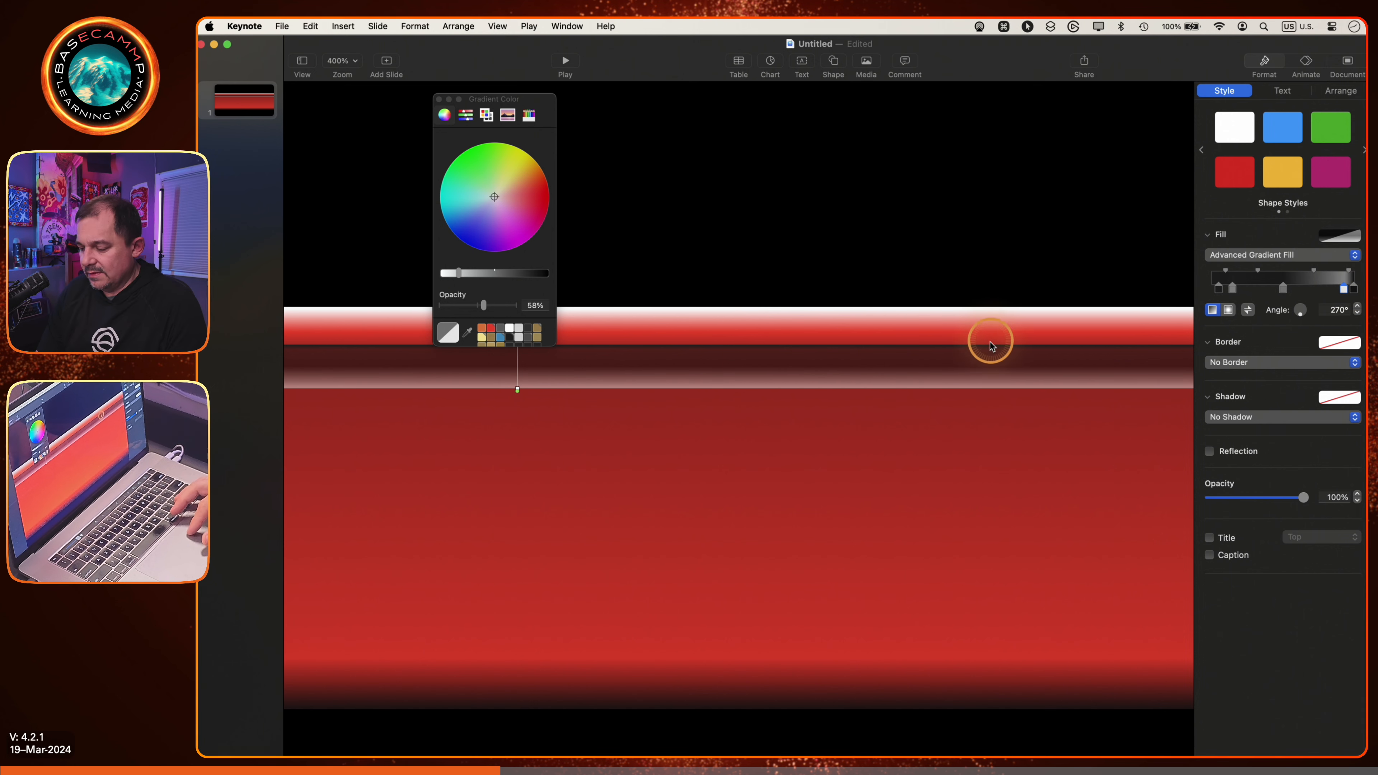
{"action": "left_click_drag", "start_coordinate": [1283, 288], "coordinate": [1320, 288]}
{"action": "scroll", "coordinate": [862, 468], "scroll_direction": "down", "scroll_amount": 10}
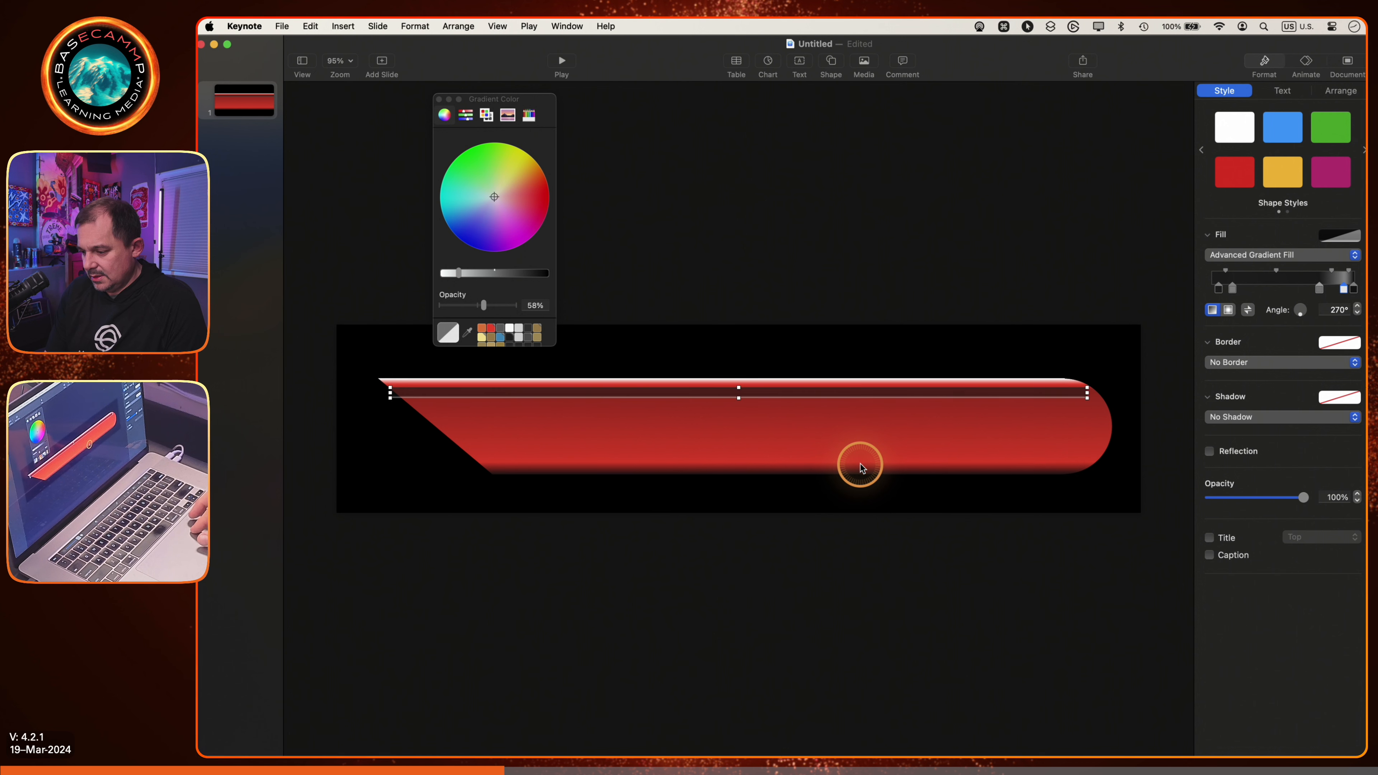
Reselect the top strip and drop one of its gradient stops to 10% opacity.
{"action": "left_click", "coordinate": [852, 504]}
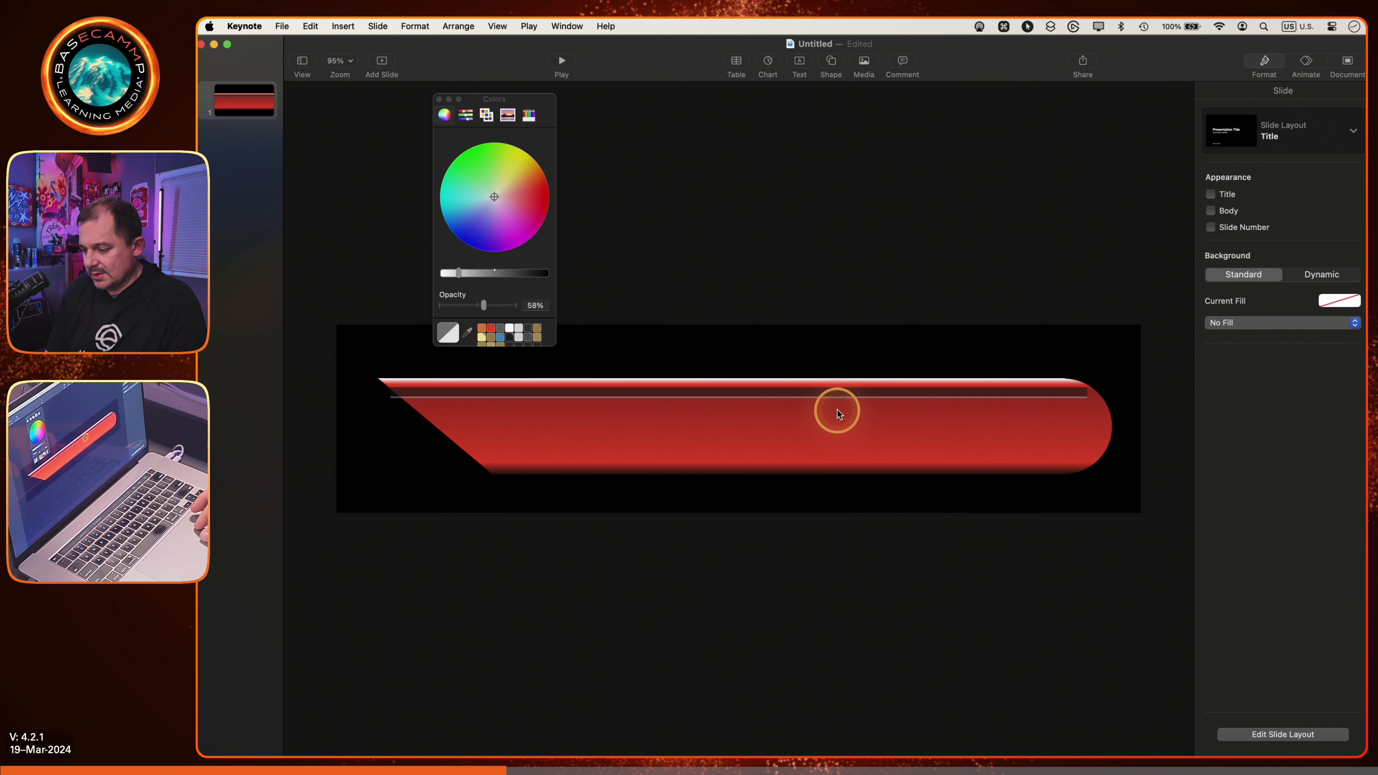
{"action": "scroll", "coordinate": [838, 409], "scroll_direction": "up", "scroll_amount": 5}
{"action": "scroll", "coordinate": [838, 409], "scroll_direction": "up", "scroll_amount": 4}
{"action": "left_click", "coordinate": [837, 328]}
{"action": "left_click", "coordinate": [1319, 288]}
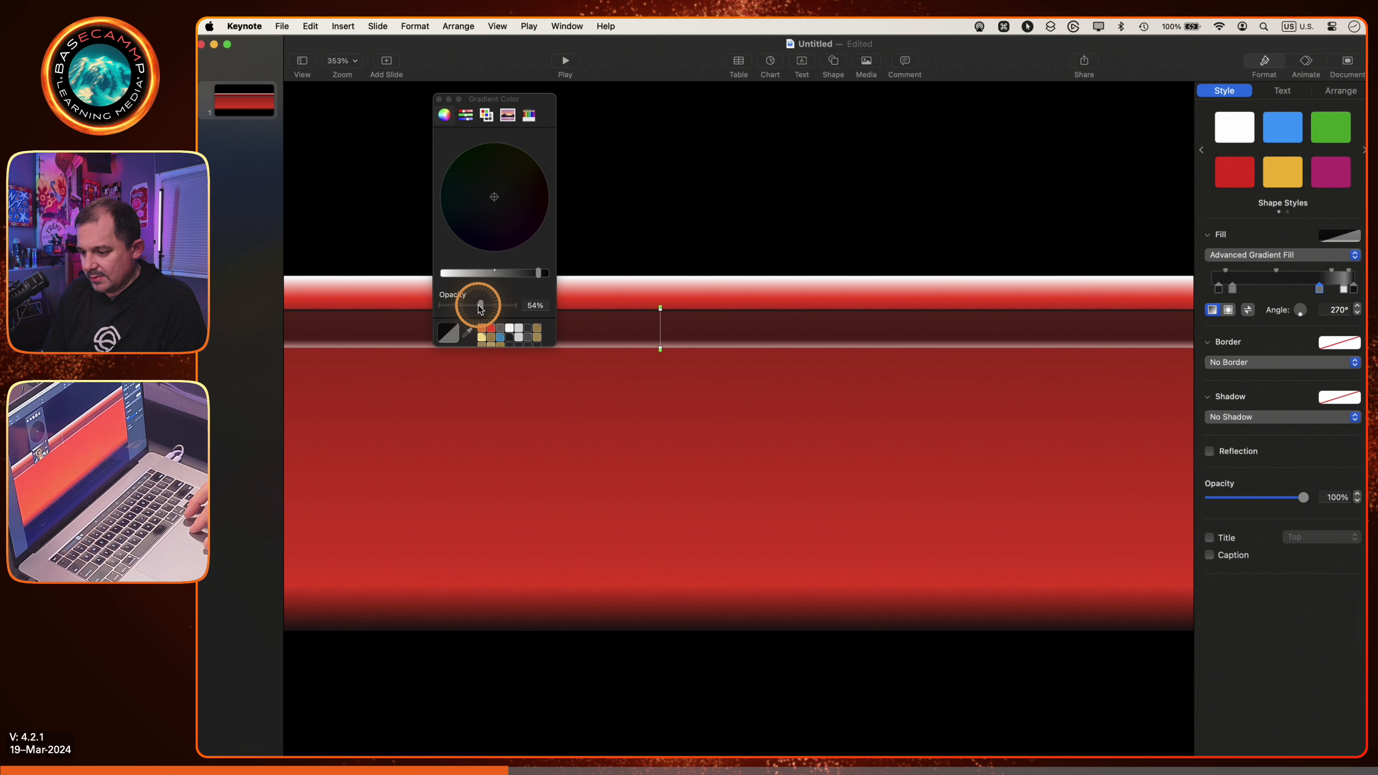
{"action": "left_click_drag", "start_coordinate": [477, 305], "coordinate": [448, 307]}
{"action": "scroll", "coordinate": [774, 479], "scroll_direction": "down", "scroll_amount": 10}
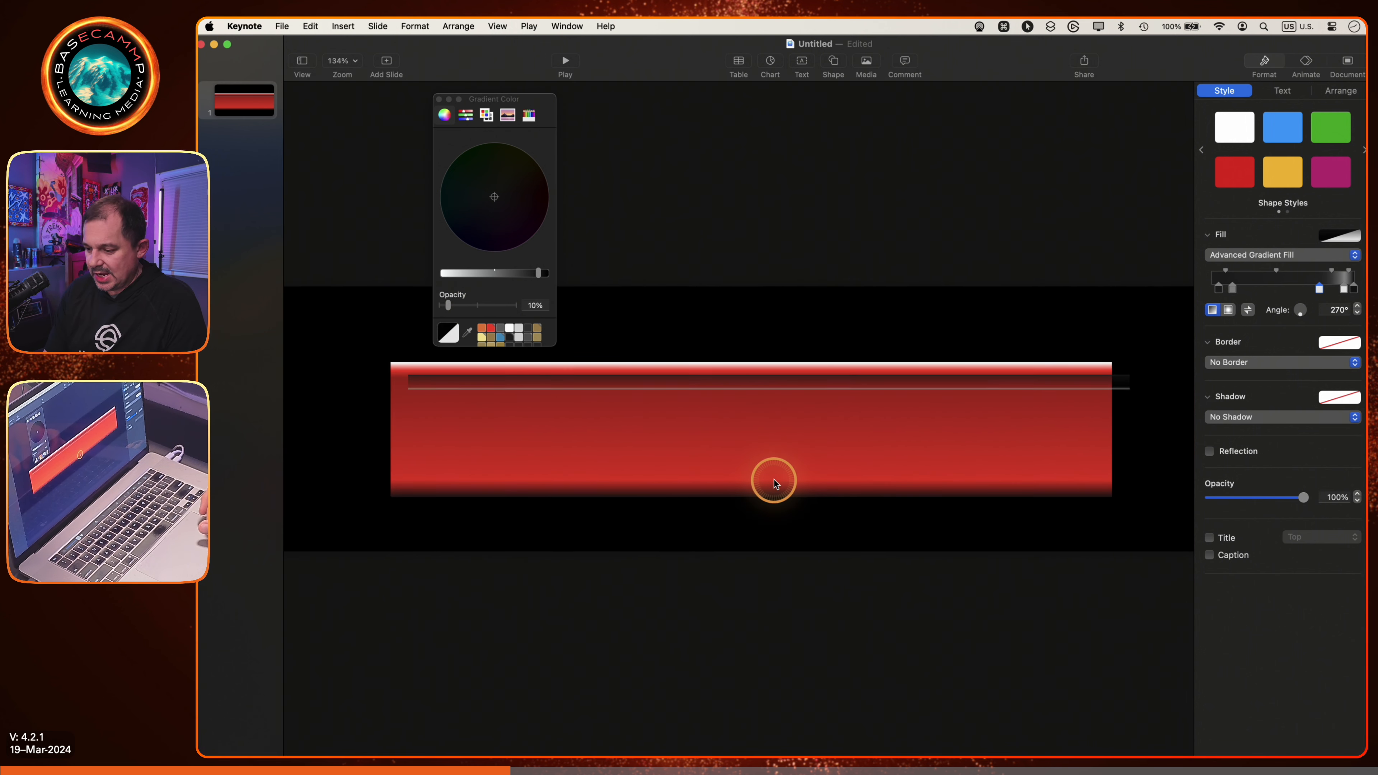
{"action": "scroll", "coordinate": [774, 480], "scroll_direction": "down", "scroll_amount": 3}
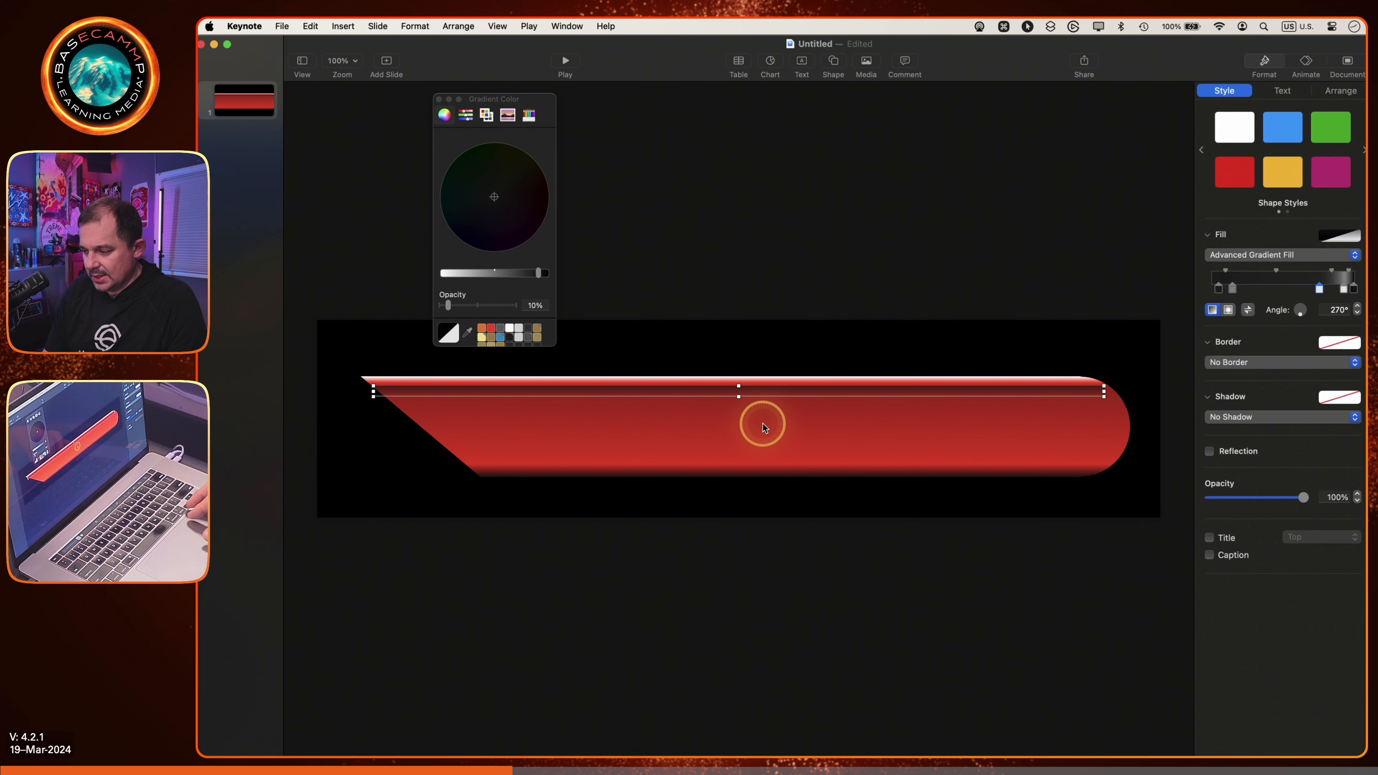
{"action": "scroll", "coordinate": [766, 416], "scroll_direction": "up", "scroll_amount": 6}
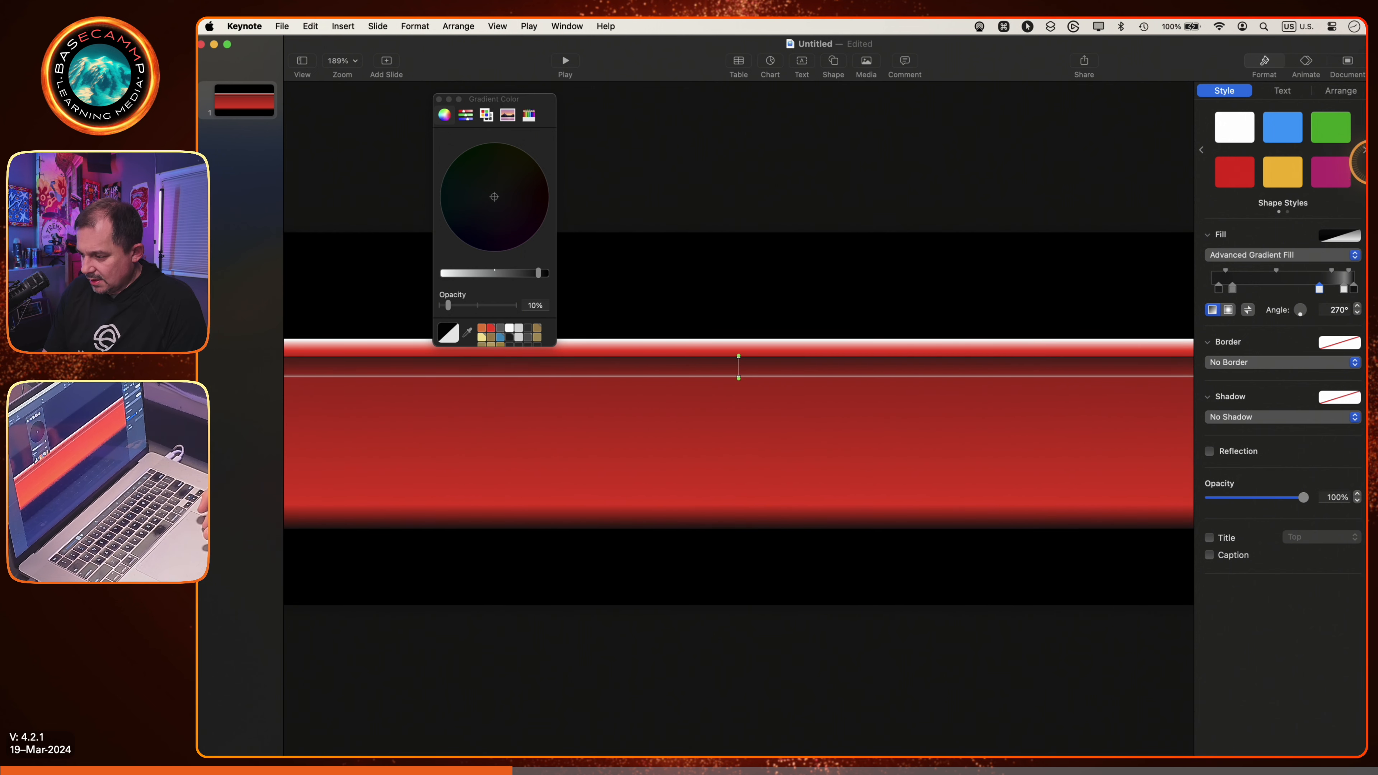
Make the transparent gradient stop a solid light grey at 100% opacity.
{"action": "key", "text": "alt+super+8"}
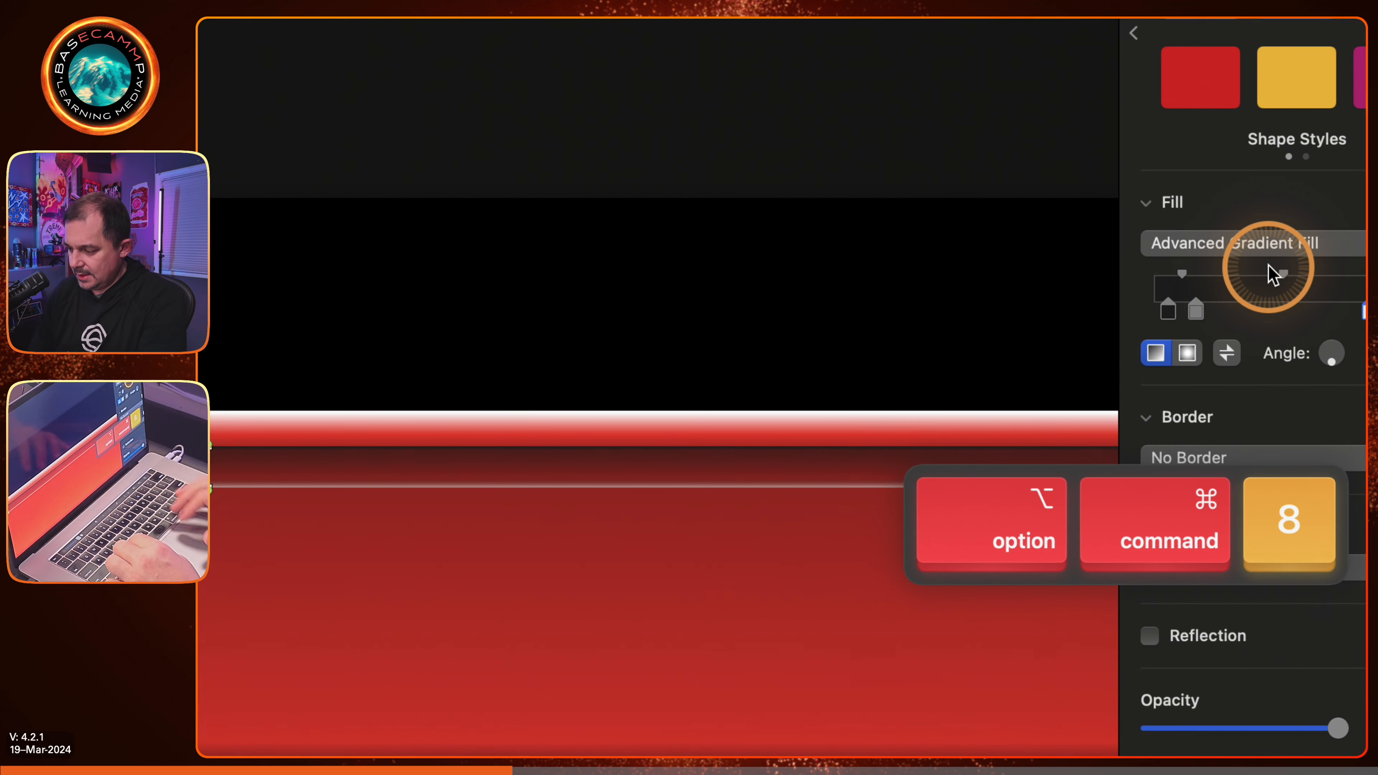
{"action": "left_click", "coordinate": [1266, 313]}
{"action": "left_click", "coordinate": [516, 387]}
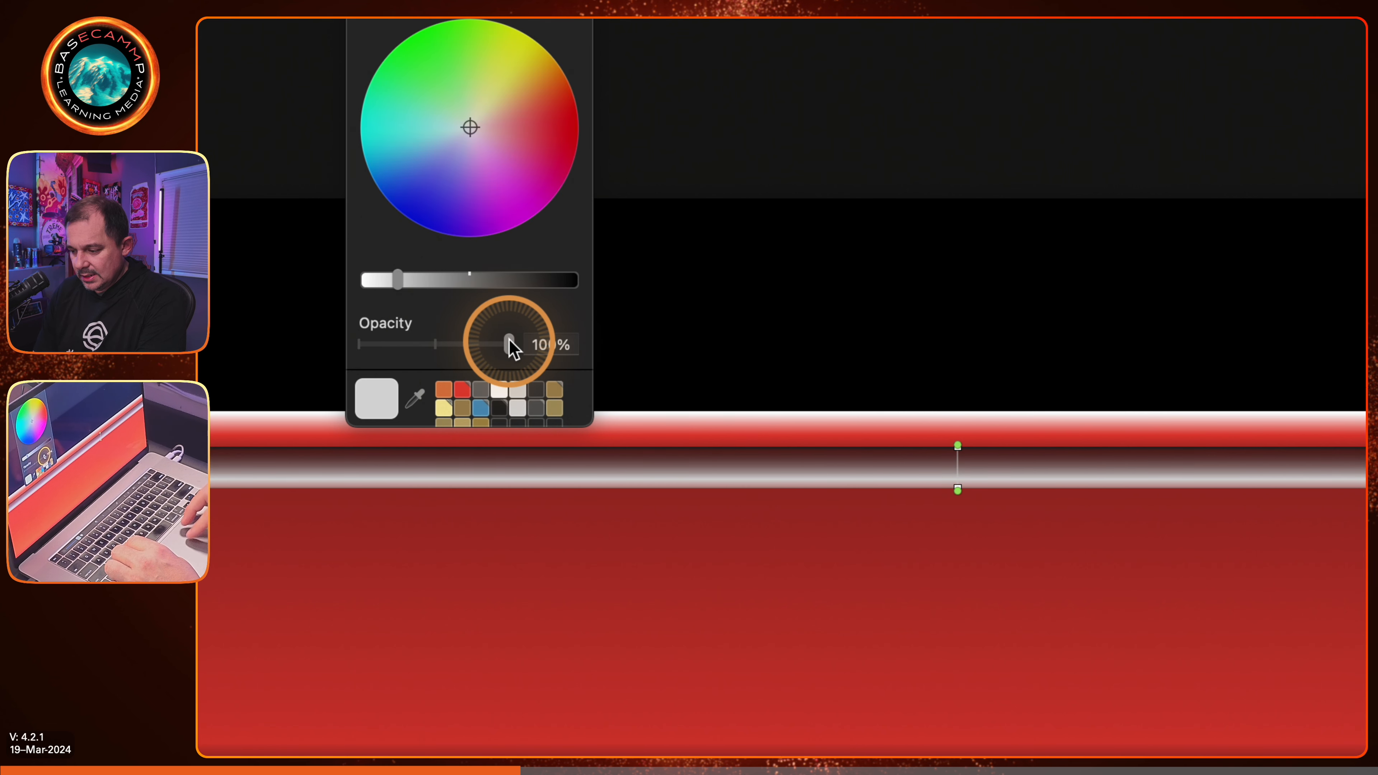
Slide a gradient stop slightly right to reshape the strip's shading.
{"action": "left_click", "coordinate": [858, 324]}
{"action": "scroll", "coordinate": [858, 324], "scroll_direction": "right", "scroll_amount": 10}
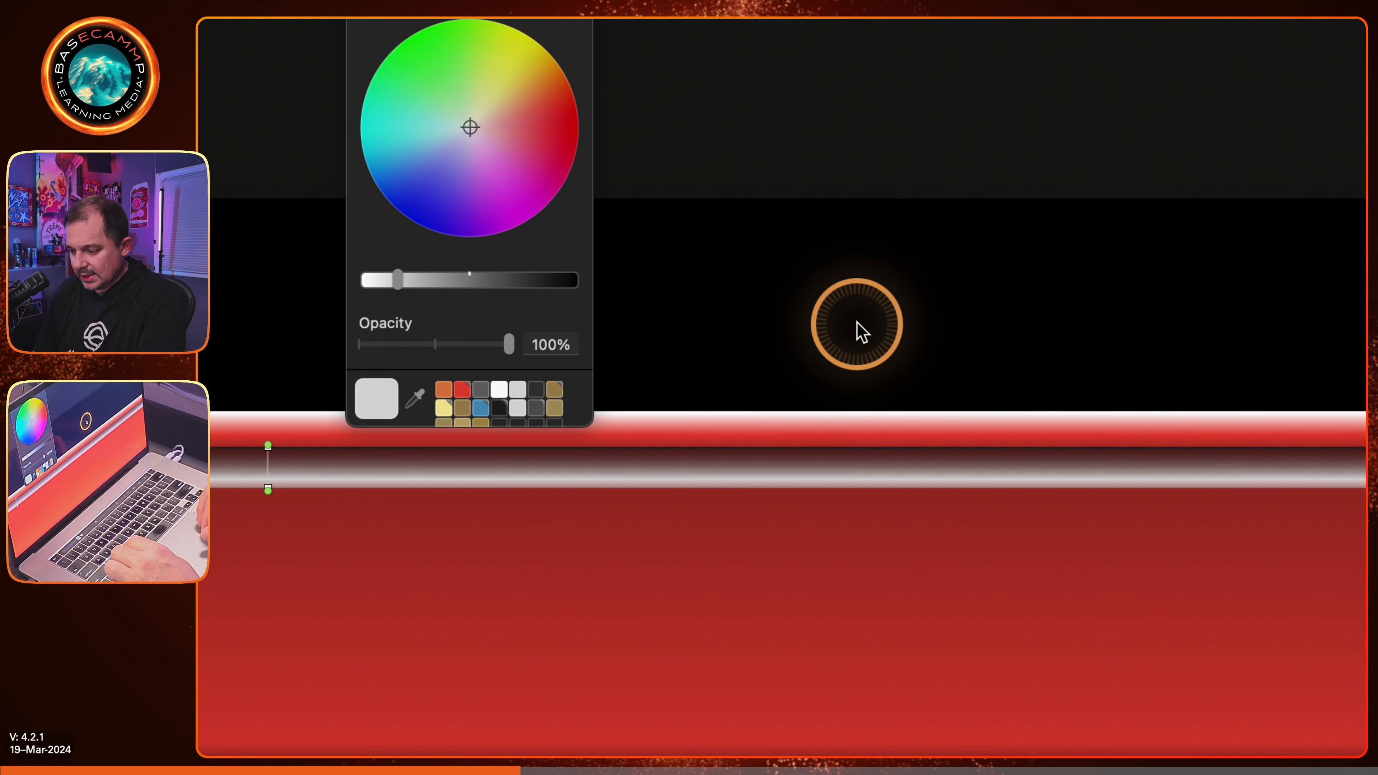
{"action": "scroll", "coordinate": [858, 322], "scroll_direction": "left", "scroll_amount": 1}
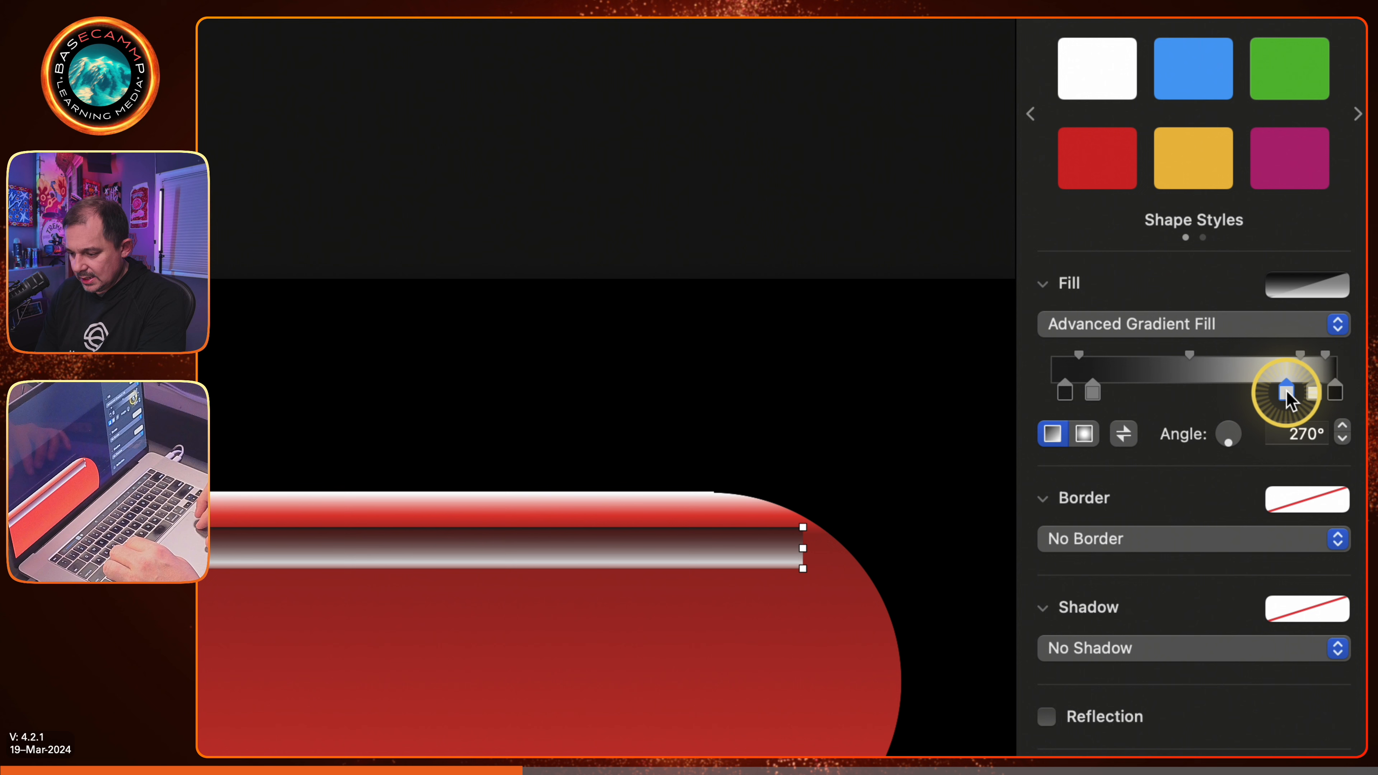
{"action": "mouse_move", "coordinate": [1286, 392]}
{"action": "left_mouse_down"}
{"action": "mouse_move", "coordinate": [1304, 398]}
{"action": "mouse_move", "coordinate": [1293, 392]}
{"action": "left_mouse_up"}
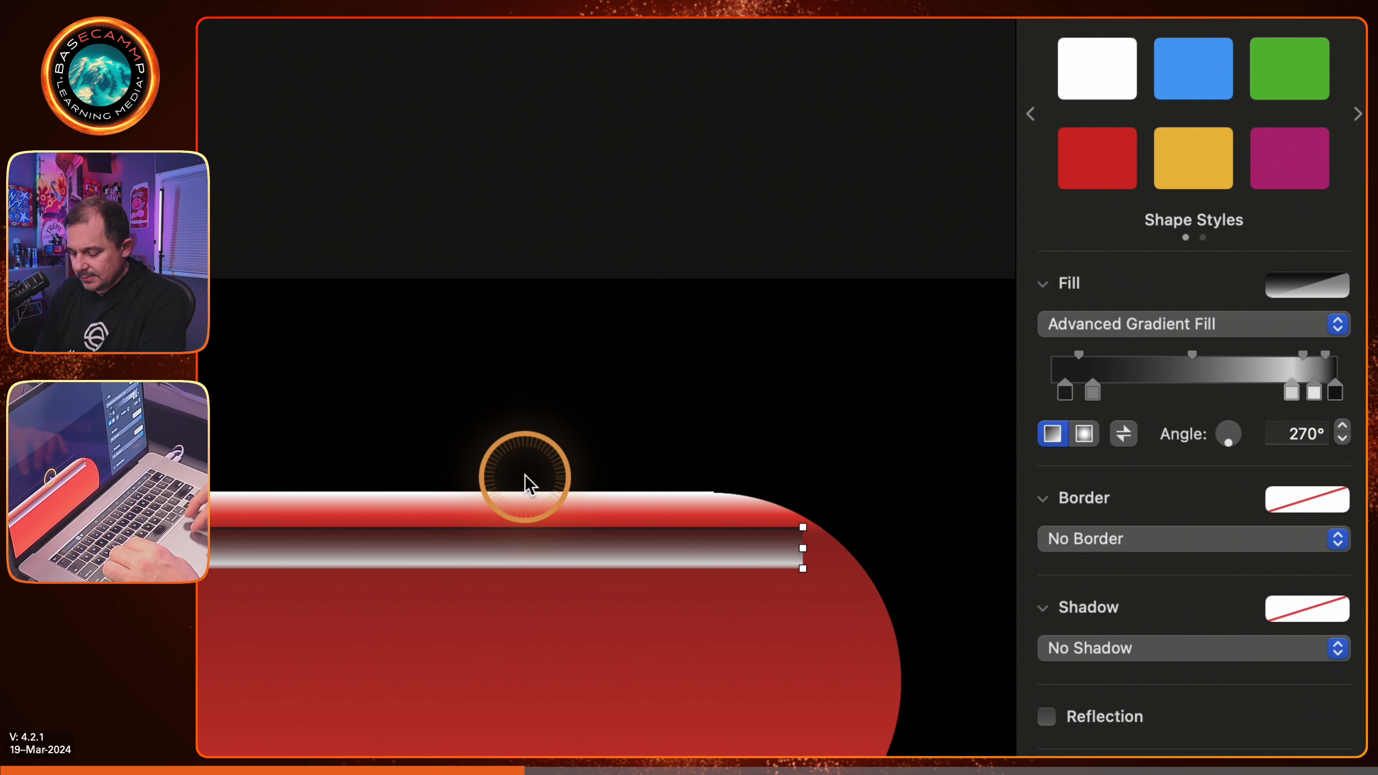
{"action": "key", "text": "alt+super"}
{"action": "key", "text": "alt+super+8"}
{"action": "left_click", "coordinate": [1332, 288]}
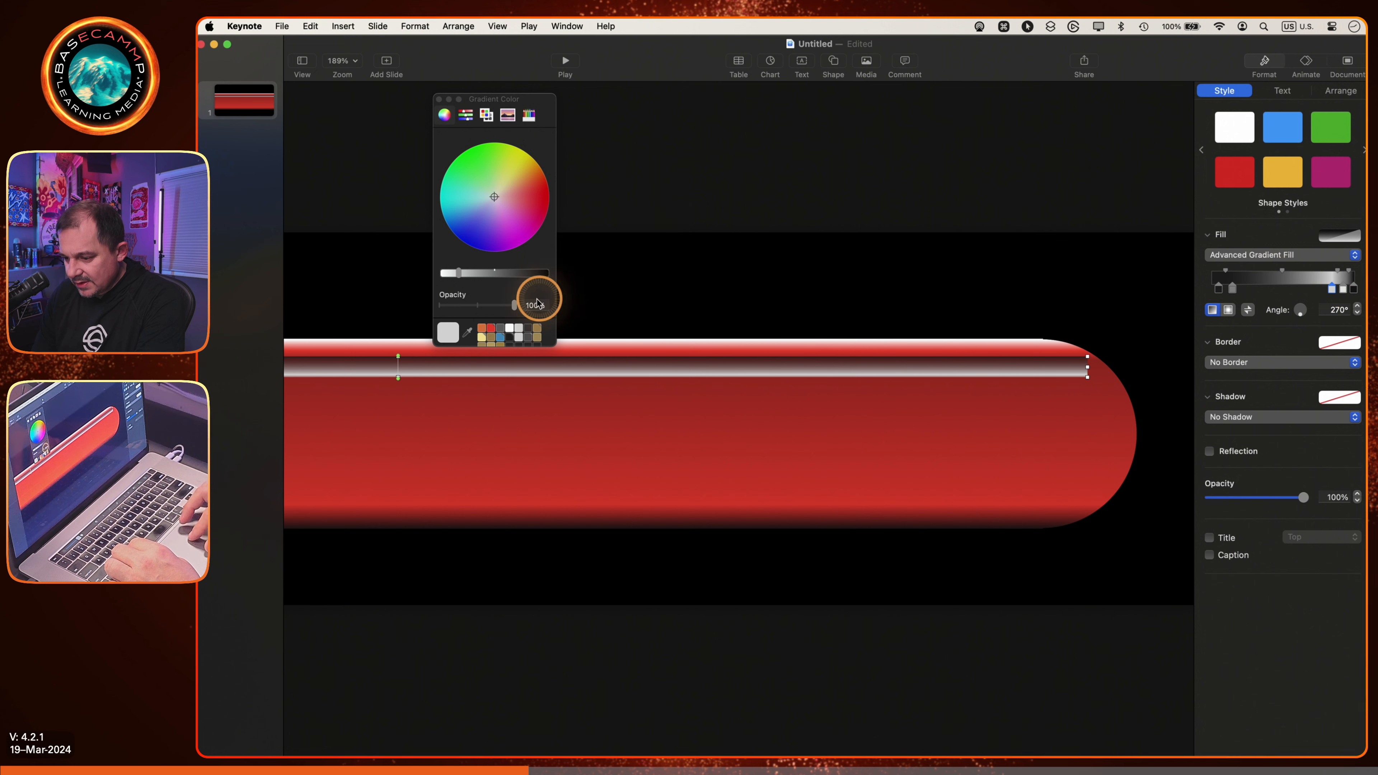
Lower the light grey gradient stop's opacity to 41%.
{"action": "left_click_drag", "start_coordinate": [516, 306], "coordinate": [471, 308]}
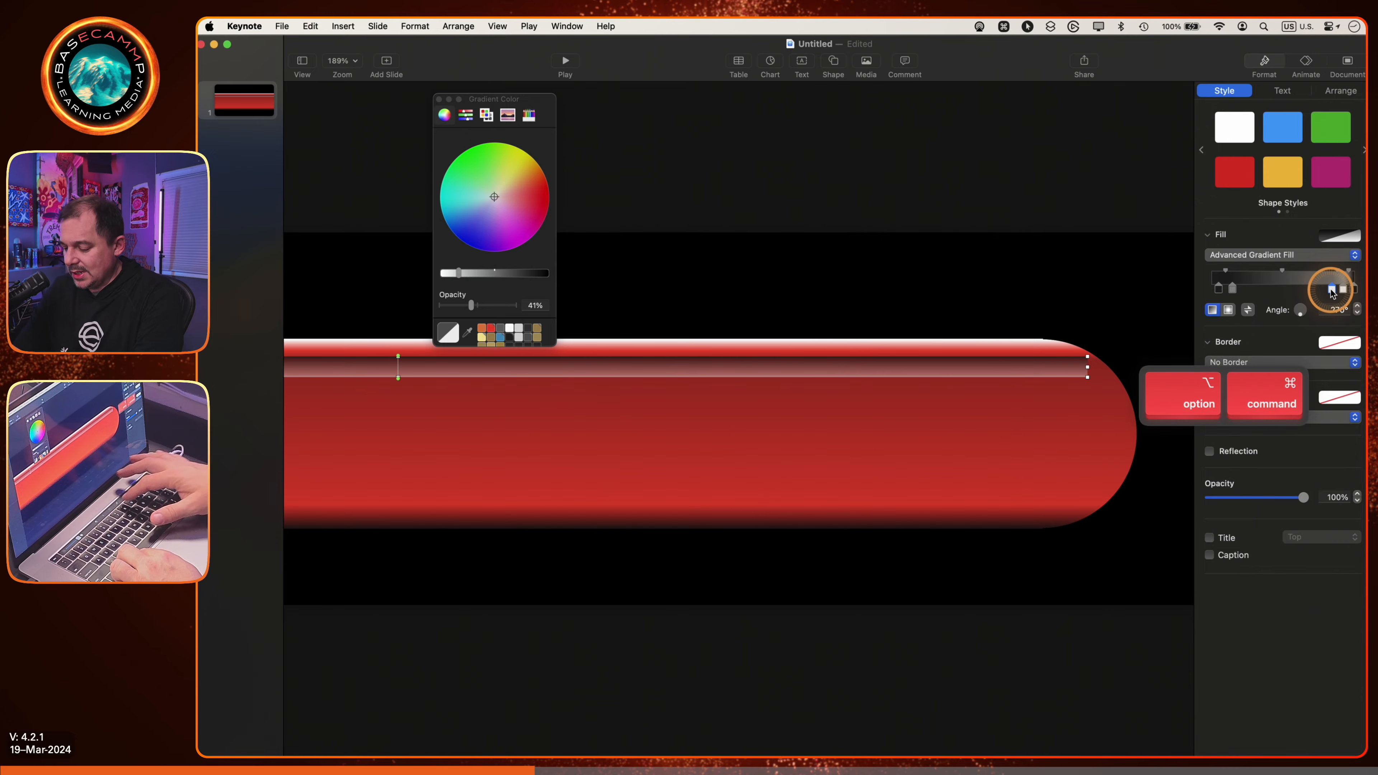
{"action": "key", "text": "alt+super+8"}
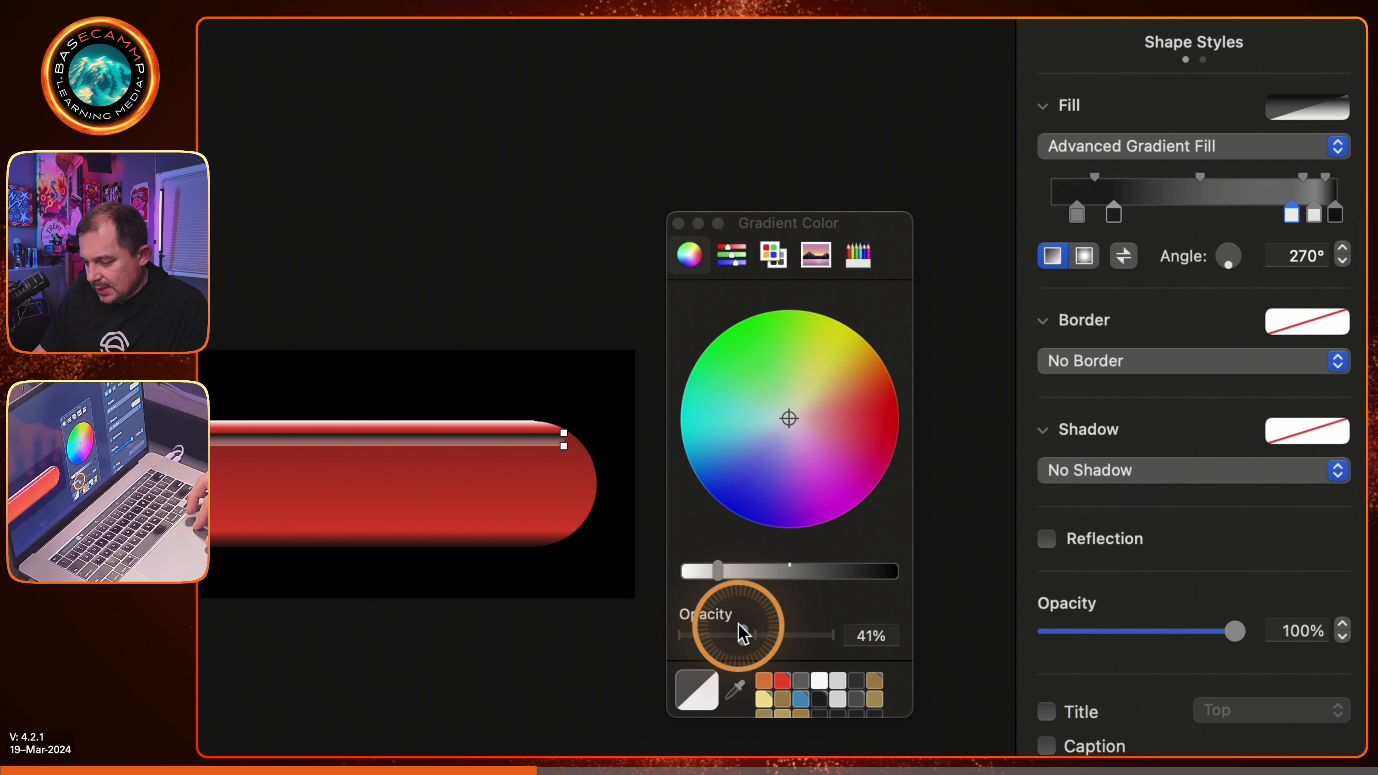
Fade the light stop further and make the leftmost stop semi-transparent black.
{"action": "mouse_move", "coordinate": [742, 631]}
{"action": "left_mouse_down"}
{"action": "mouse_move", "coordinate": [701, 629]}
{"action": "mouse_move", "coordinate": [726, 630]}
{"action": "left_mouse_up"}
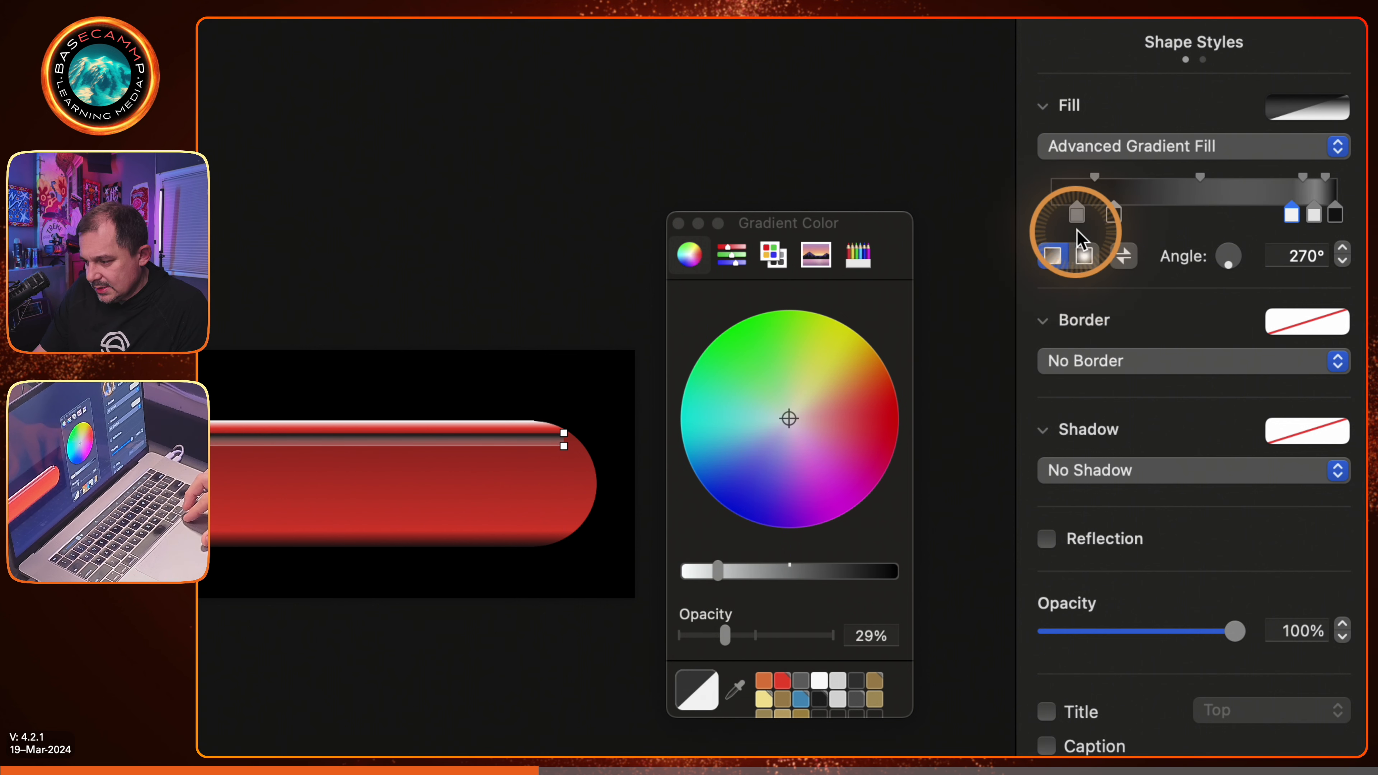
{"action": "left_click", "coordinate": [1077, 214]}
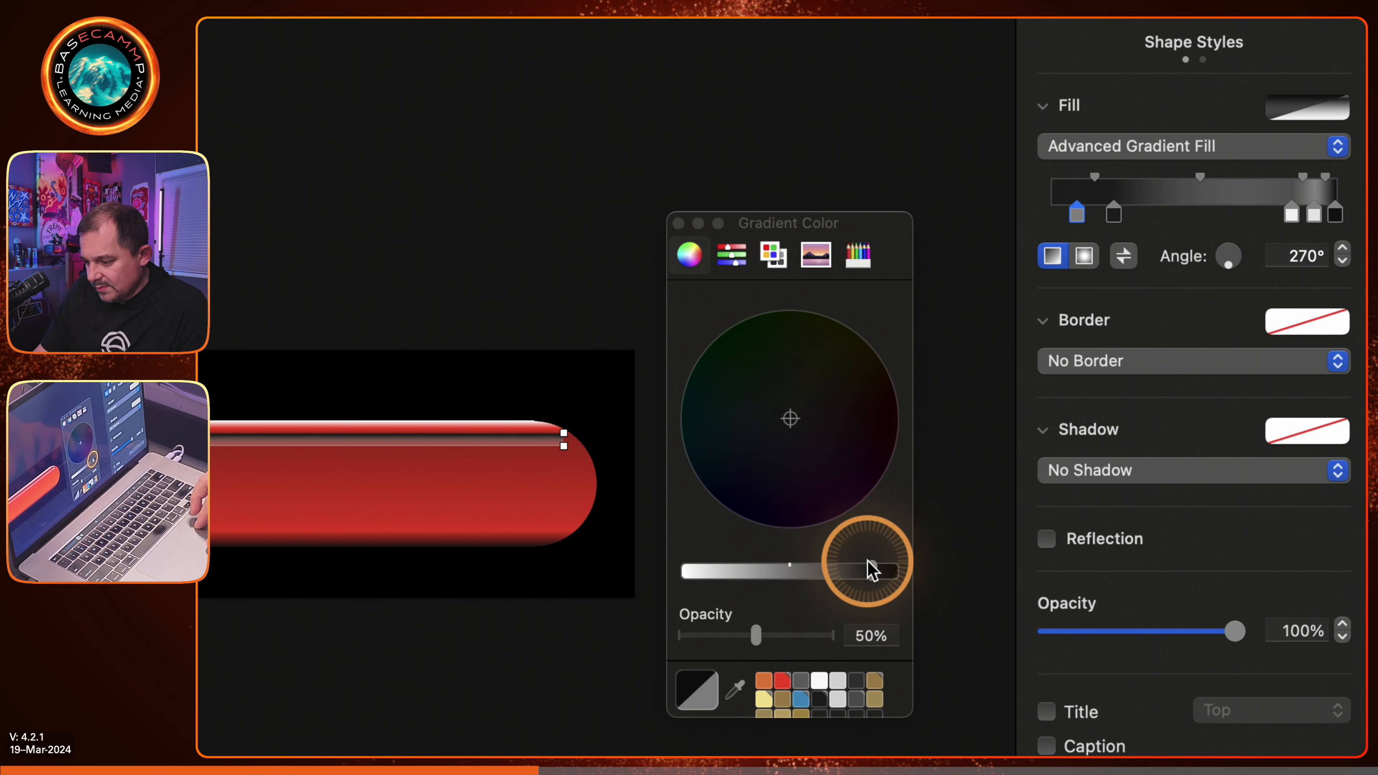
{"action": "left_click_drag", "start_coordinate": [870, 567], "coordinate": [887, 566]}
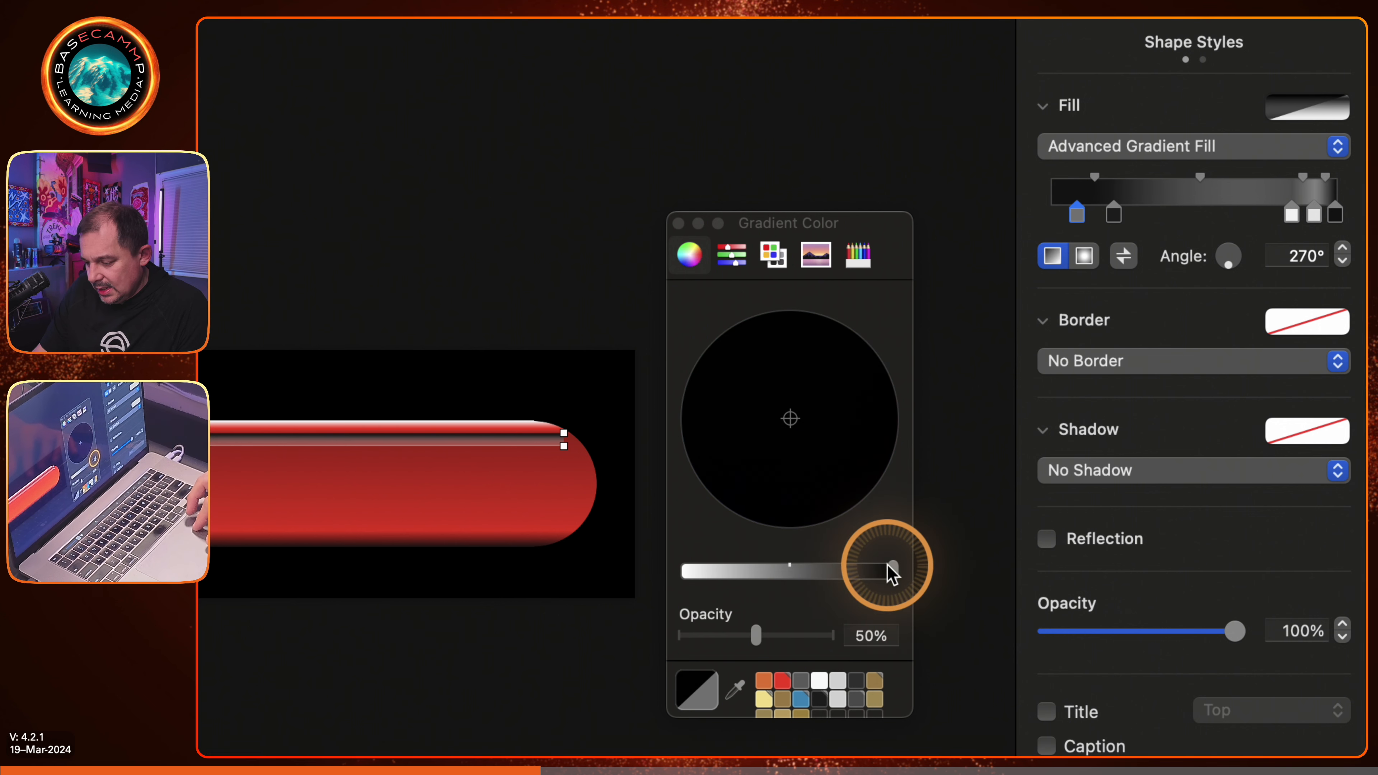
{"action": "left_click_drag", "start_coordinate": [758, 631], "coordinate": [801, 643]}
Set the light stop near the gradient's right end to 25% opacity.
{"action": "left_click", "coordinate": [1293, 213]}
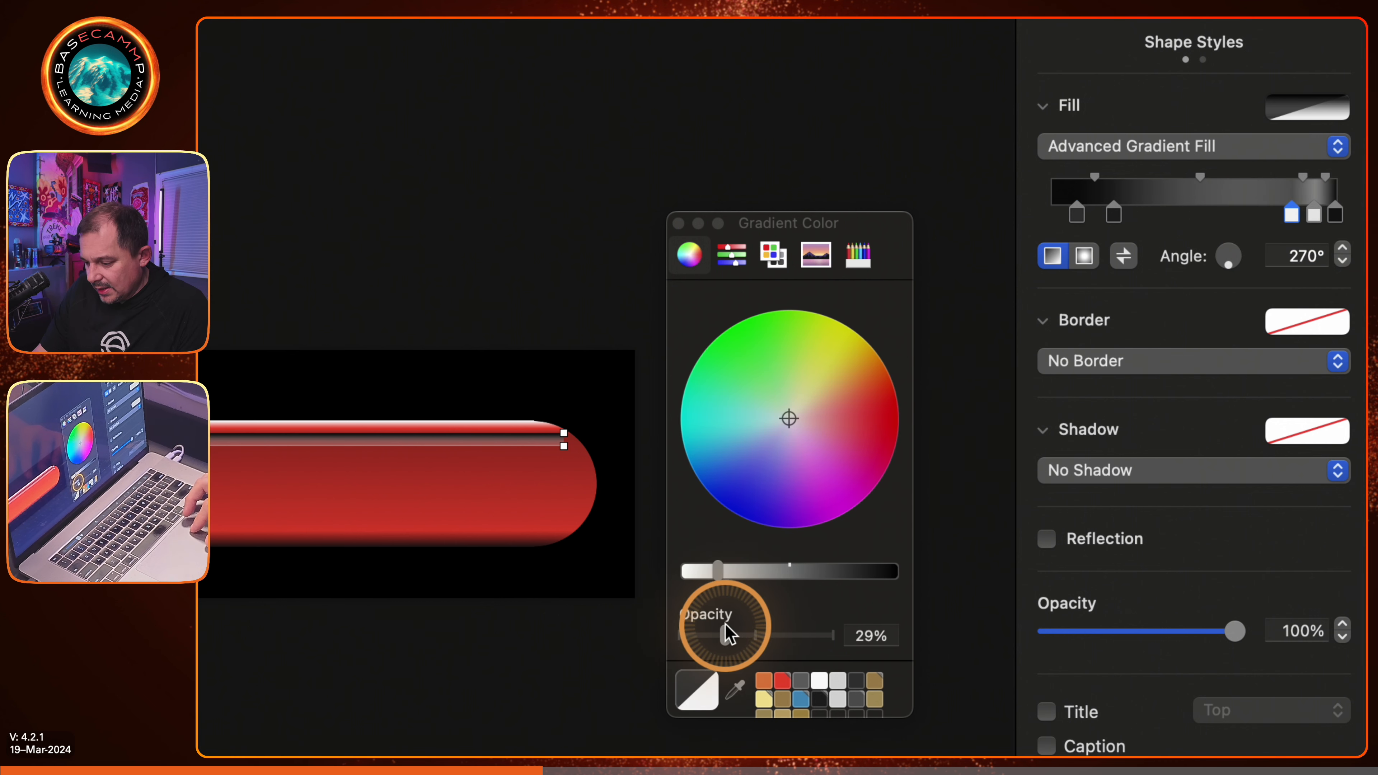
{"action": "mouse_move", "coordinate": [728, 630]}
{"action": "left_mouse_down"}
{"action": "mouse_move", "coordinate": [706, 630]}
{"action": "mouse_move", "coordinate": [750, 634]}
{"action": "left_mouse_up"}
{"action": "left_click_drag", "start_coordinate": [729, 630], "coordinate": [723, 632]}
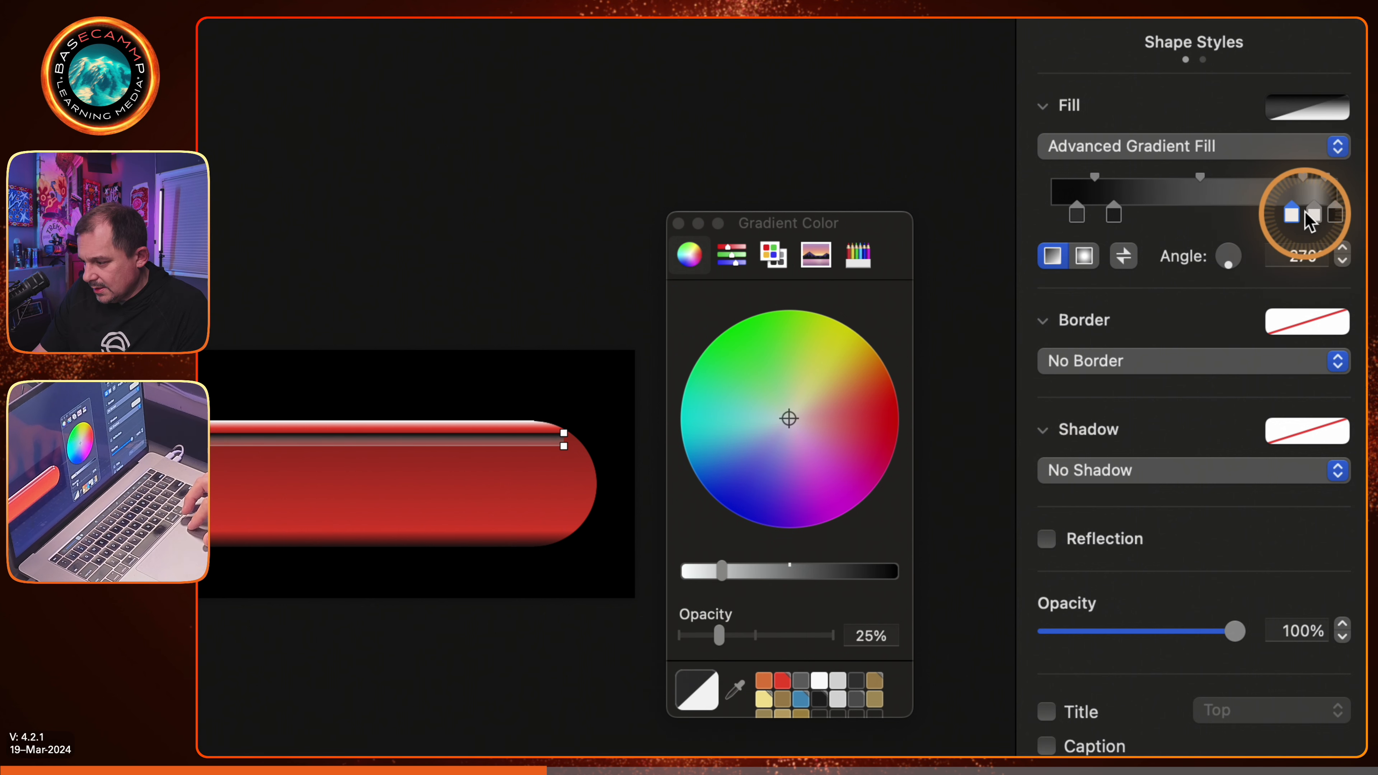
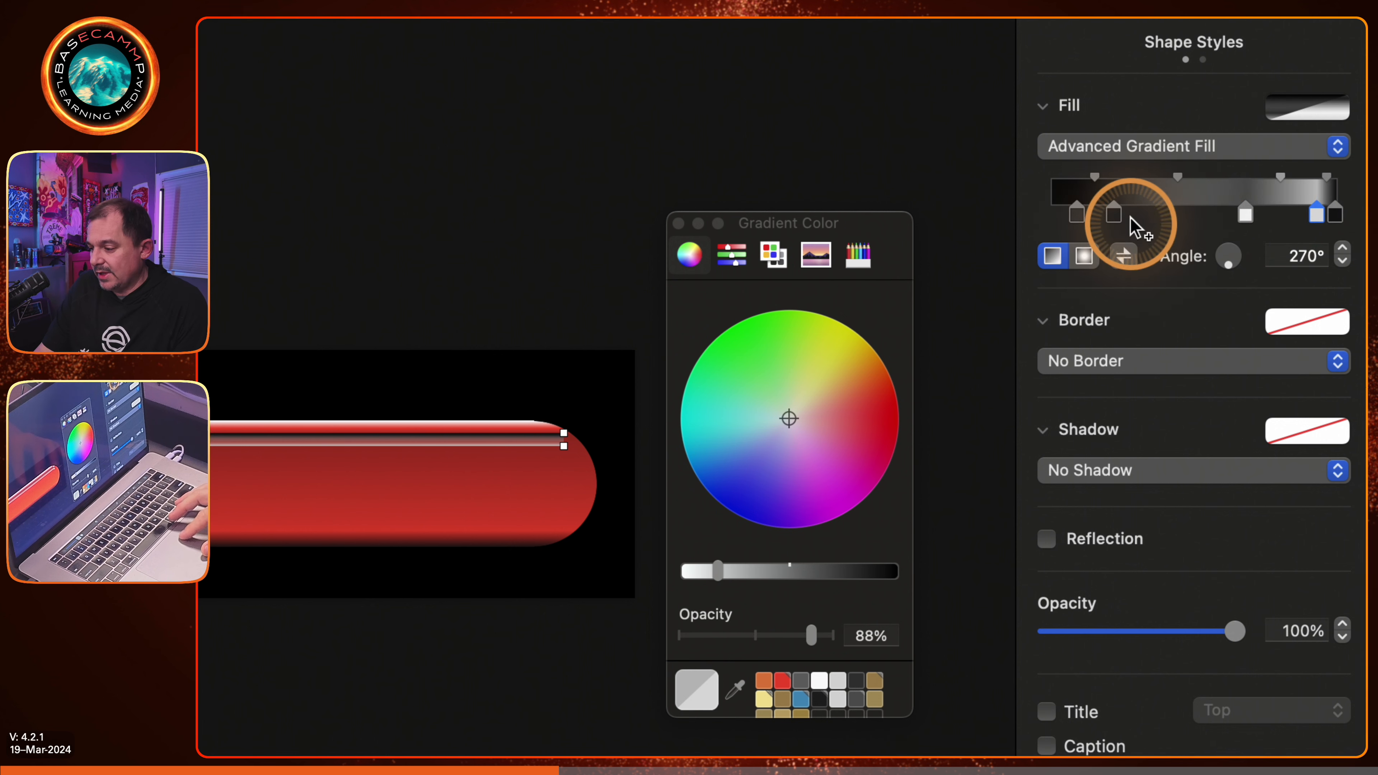
Shift the highlight gradient's midpoint toward dark, add a 28% opacity stop, and slide the white stop left.
{"action": "mouse_move", "coordinate": [1178, 176]}
{"action": "left_mouse_down"}
{"action": "mouse_move", "coordinate": [1121, 181]}
{"action": "mouse_move", "coordinate": [1231, 190]}
{"action": "mouse_move", "coordinate": [1167, 192]}
{"action": "mouse_move", "coordinate": [1201, 190]}
{"action": "left_mouse_up"}
{"action": "scroll", "coordinate": [477, 517], "scroll_direction": "up", "scroll_amount": 10}
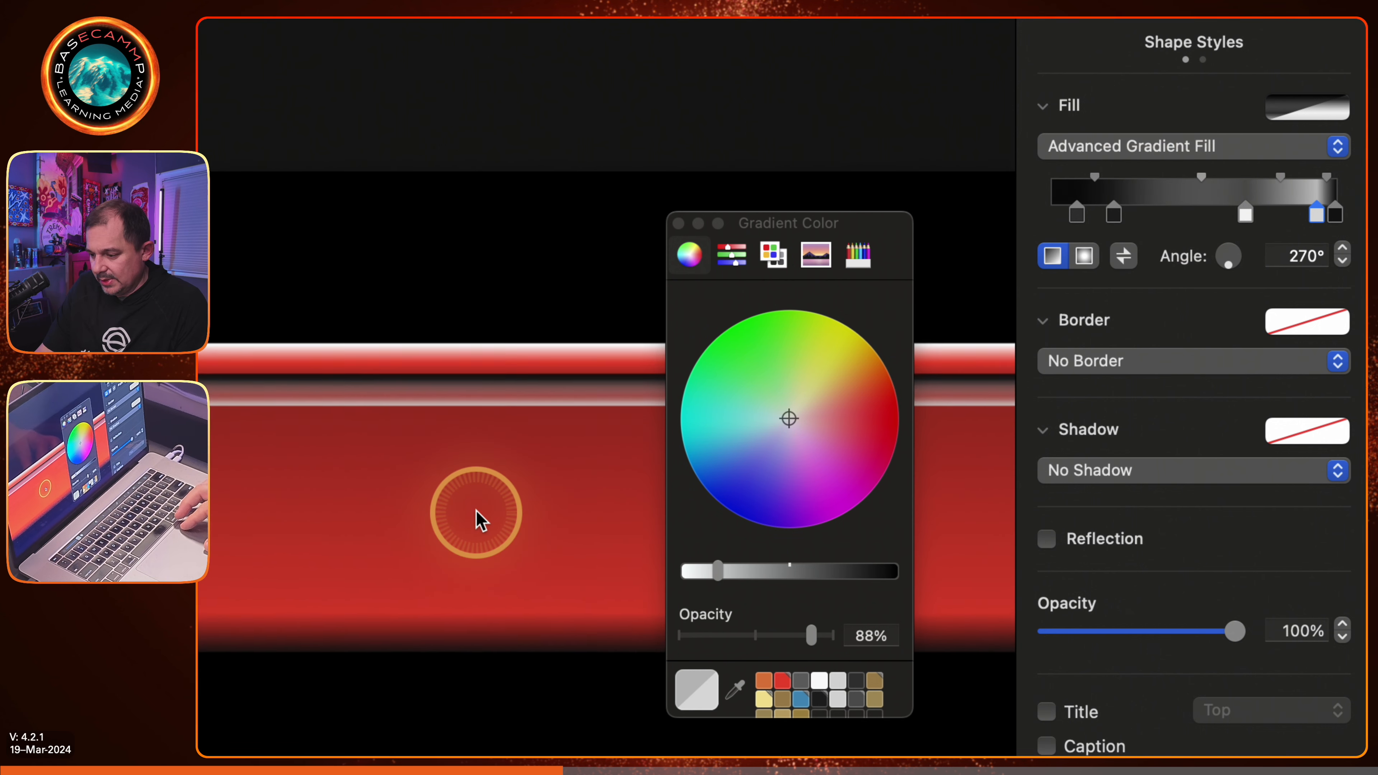
{"action": "scroll", "coordinate": [477, 517], "scroll_direction": "up", "scroll_amount": 5}
{"action": "scroll", "coordinate": [476, 510], "scroll_direction": "up", "scroll_amount": 1}
{"action": "left_click", "coordinate": [1210, 214]}
{"action": "mouse_move", "coordinate": [1246, 215]}
{"action": "left_mouse_down"}
{"action": "mouse_move", "coordinate": [1129, 211]}
{"action": "mouse_move", "coordinate": [1152, 216]}
{"action": "left_mouse_up"}
Set the first new gradient stop to 22% opacity, move it right, and darken it.
{"action": "left_click", "coordinate": [1210, 215]}
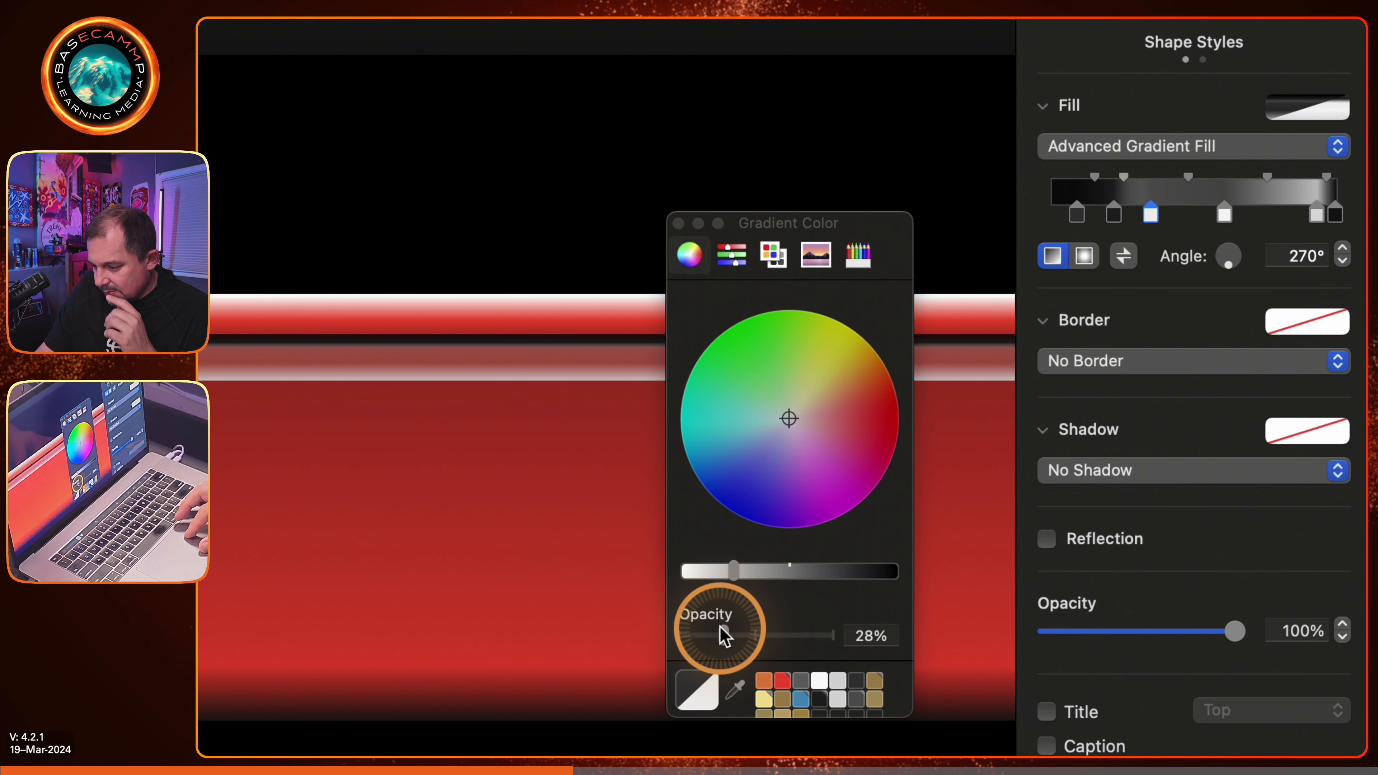
{"action": "mouse_move", "coordinate": [722, 631]}
{"action": "left_mouse_down"}
{"action": "mouse_move", "coordinate": [735, 635]}
{"action": "mouse_move", "coordinate": [712, 634]}
{"action": "left_mouse_up"}
{"action": "left_click_drag", "start_coordinate": [1226, 215], "coordinate": [1264, 214]}
{"action": "left_click_drag", "start_coordinate": [734, 571], "coordinate": [833, 574]}
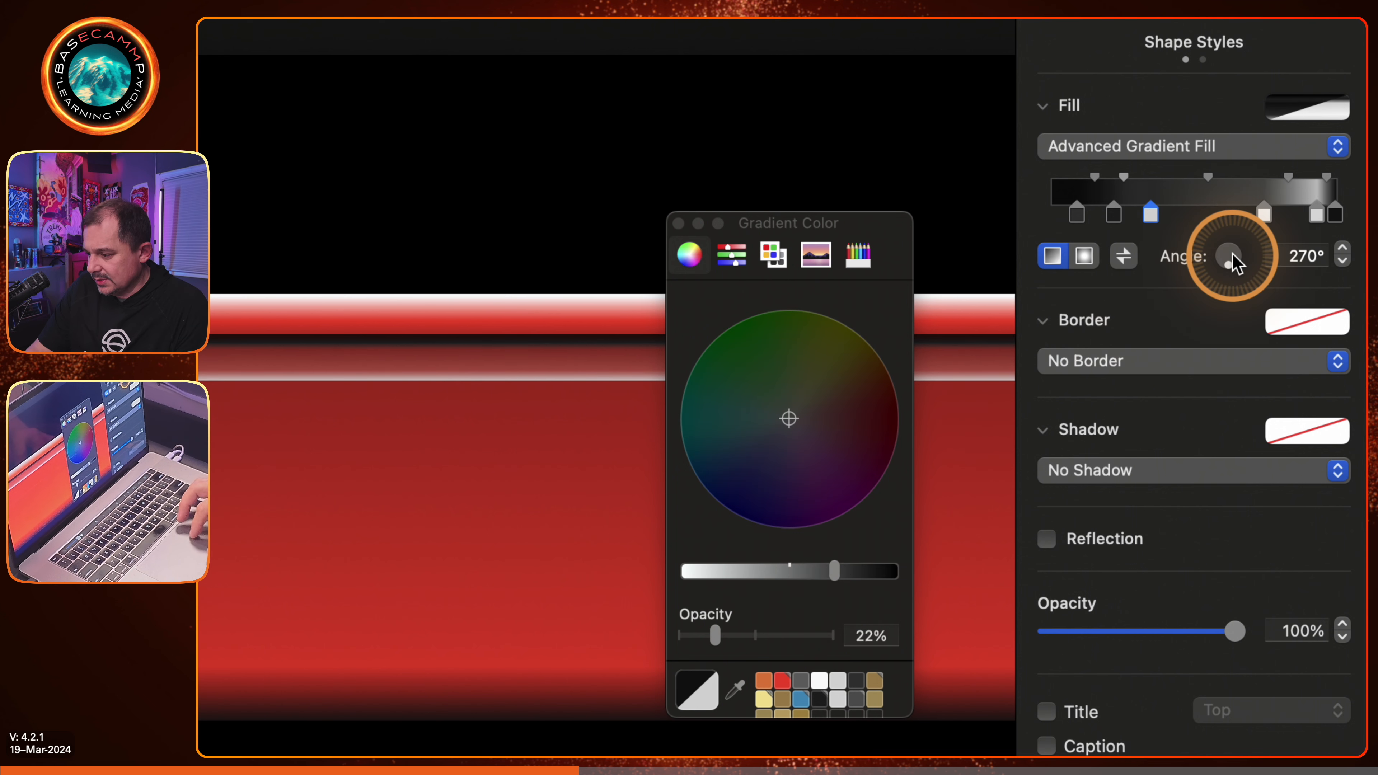
Darken the other new gradient stop and set it to about 21% opacity.
{"action": "left_click", "coordinate": [1264, 214]}
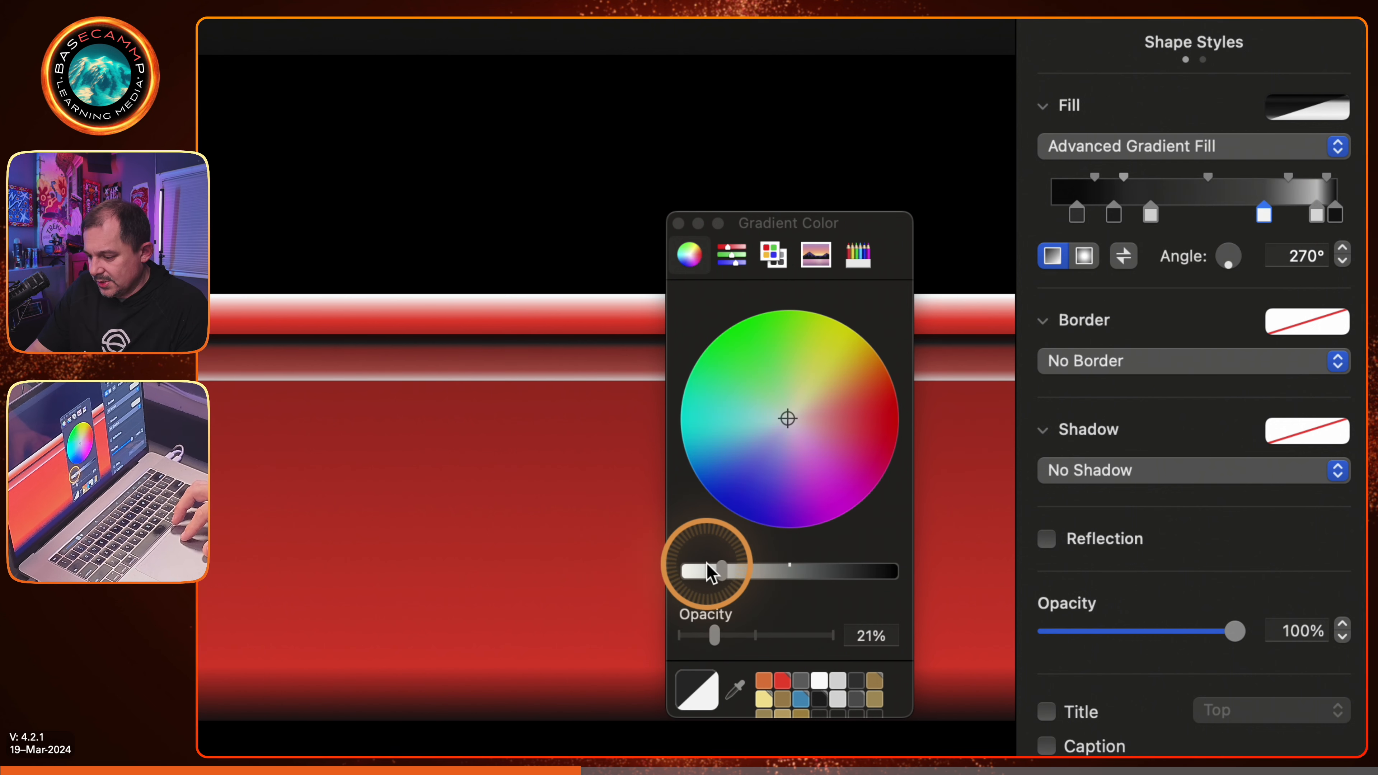
{"action": "left_click_drag", "start_coordinate": [725, 576], "coordinate": [856, 581]}
{"action": "mouse_move", "coordinate": [715, 637]}
{"action": "left_mouse_down"}
{"action": "mouse_move", "coordinate": [695, 638]}
{"action": "mouse_move", "coordinate": [738, 636]}
{"action": "mouse_move", "coordinate": [715, 634]}
{"action": "left_mouse_up"}
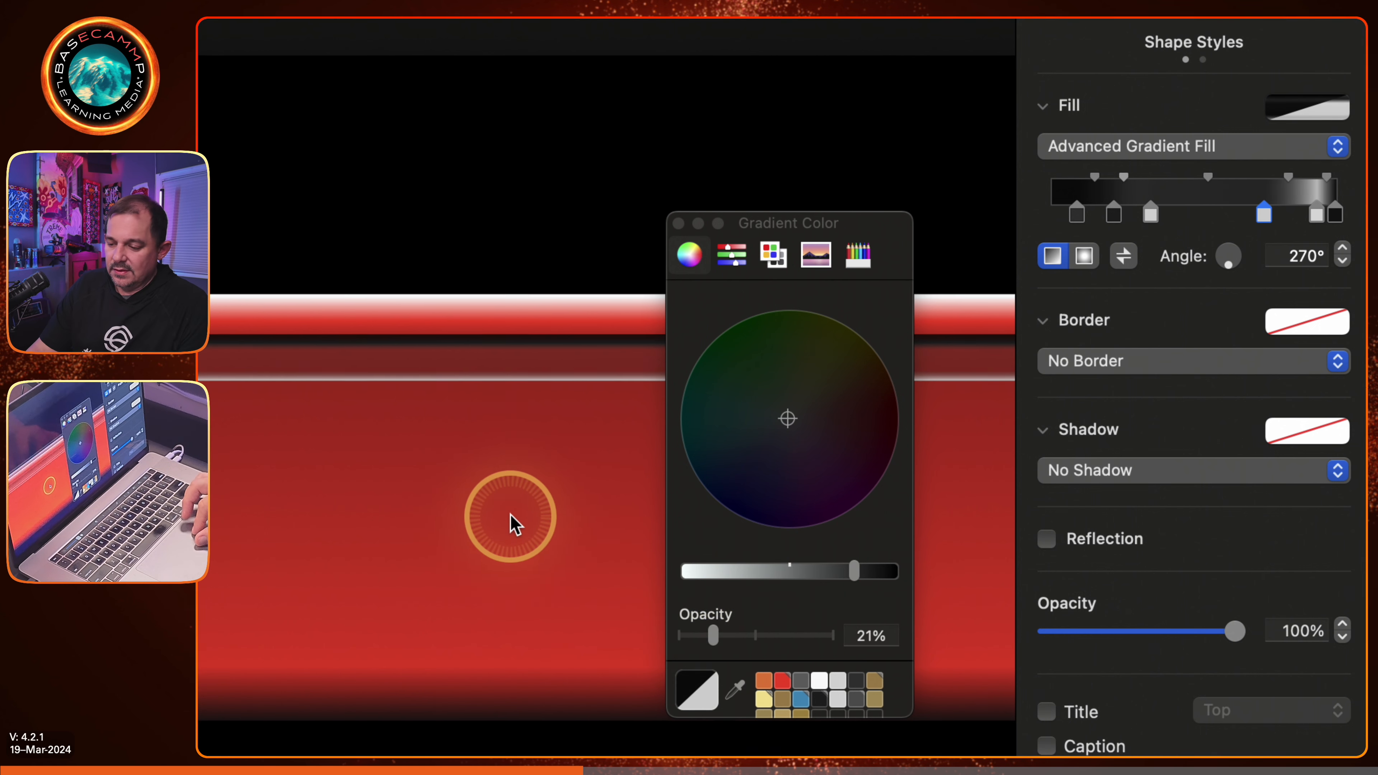
{"action": "scroll", "coordinate": [512, 520], "scroll_direction": "down", "scroll_amount": 5}
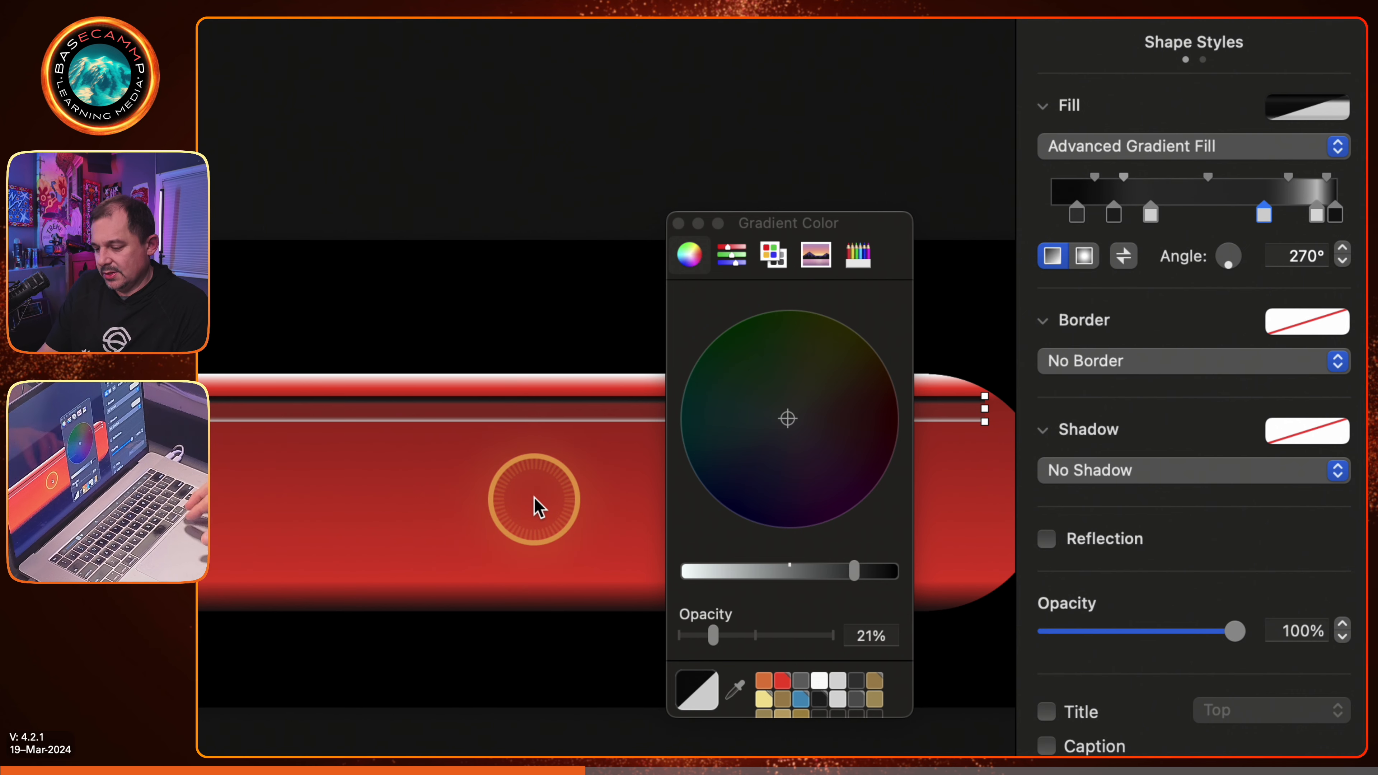
{"action": "scroll", "coordinate": [534, 503], "scroll_direction": "down", "scroll_amount": 3}
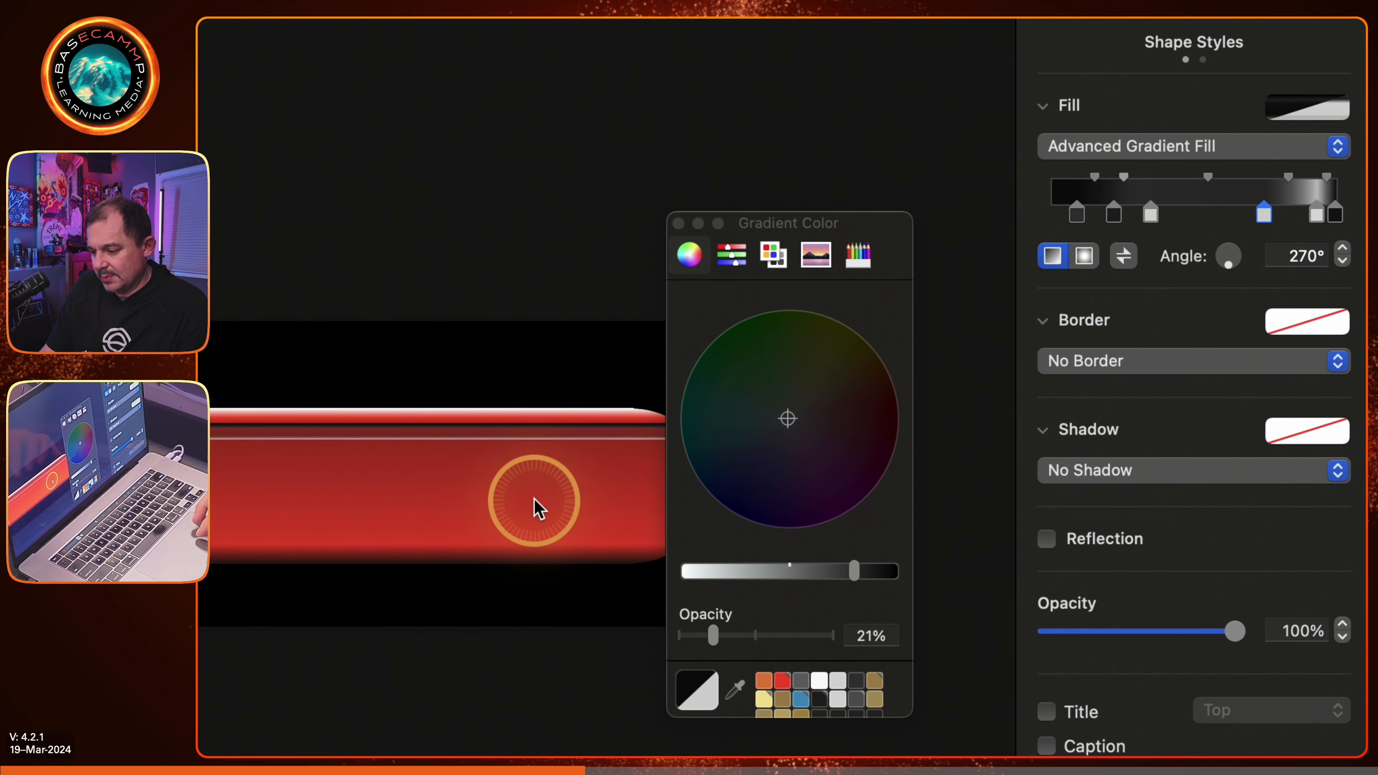
Close the Gradient Color window and deselect the bar and its thin highlight line.
{"action": "left_click", "coordinate": [678, 224]}
{"action": "left_click", "coordinate": [665, 383]}
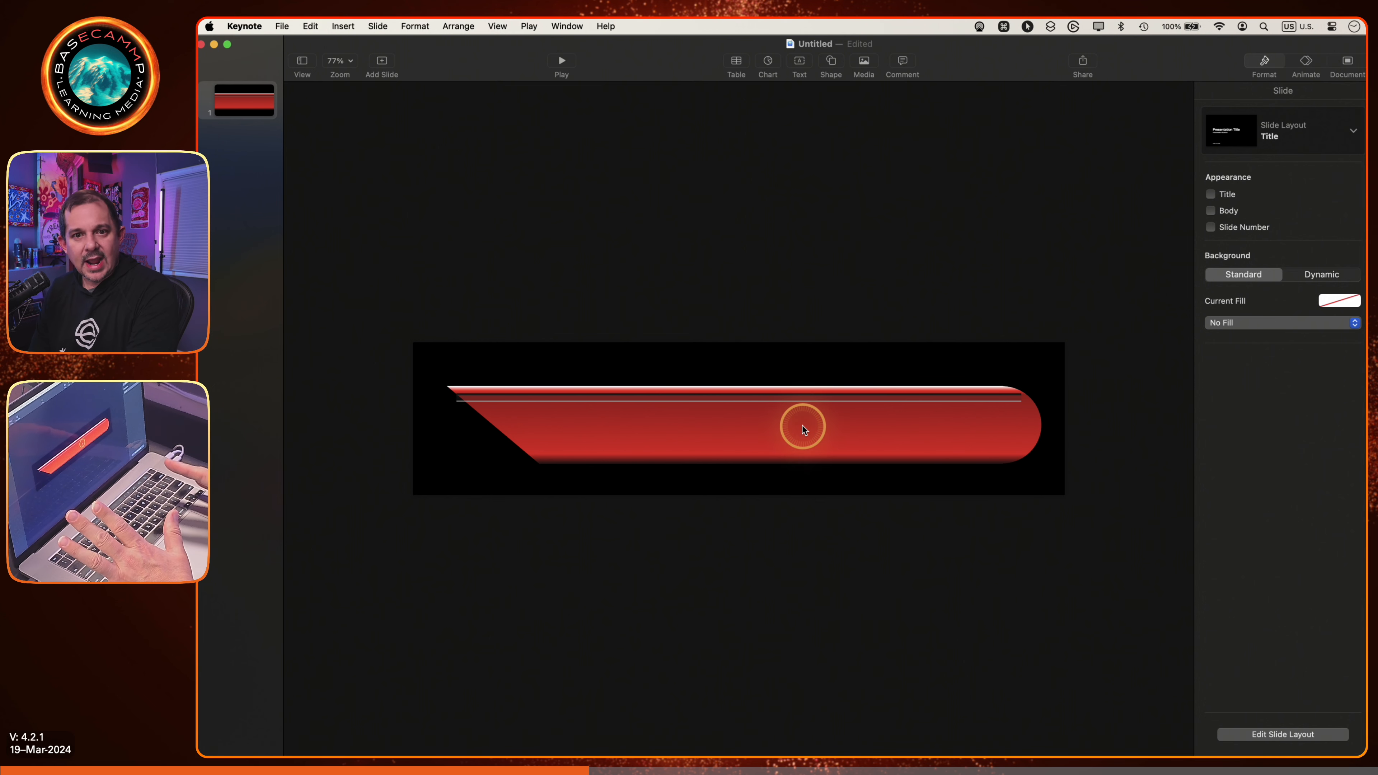
{"action": "left_click", "coordinate": [799, 398]}
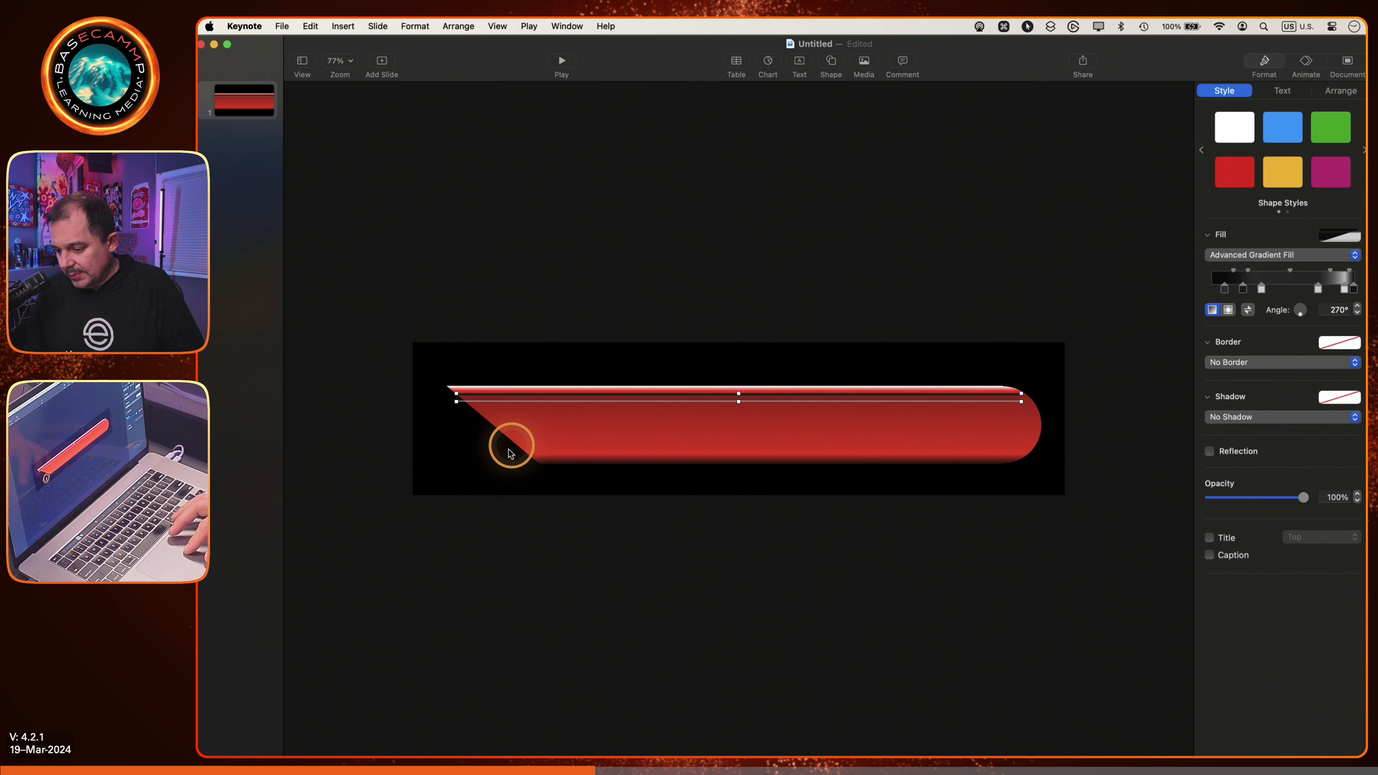
{"action": "left_click", "coordinate": [494, 466]}
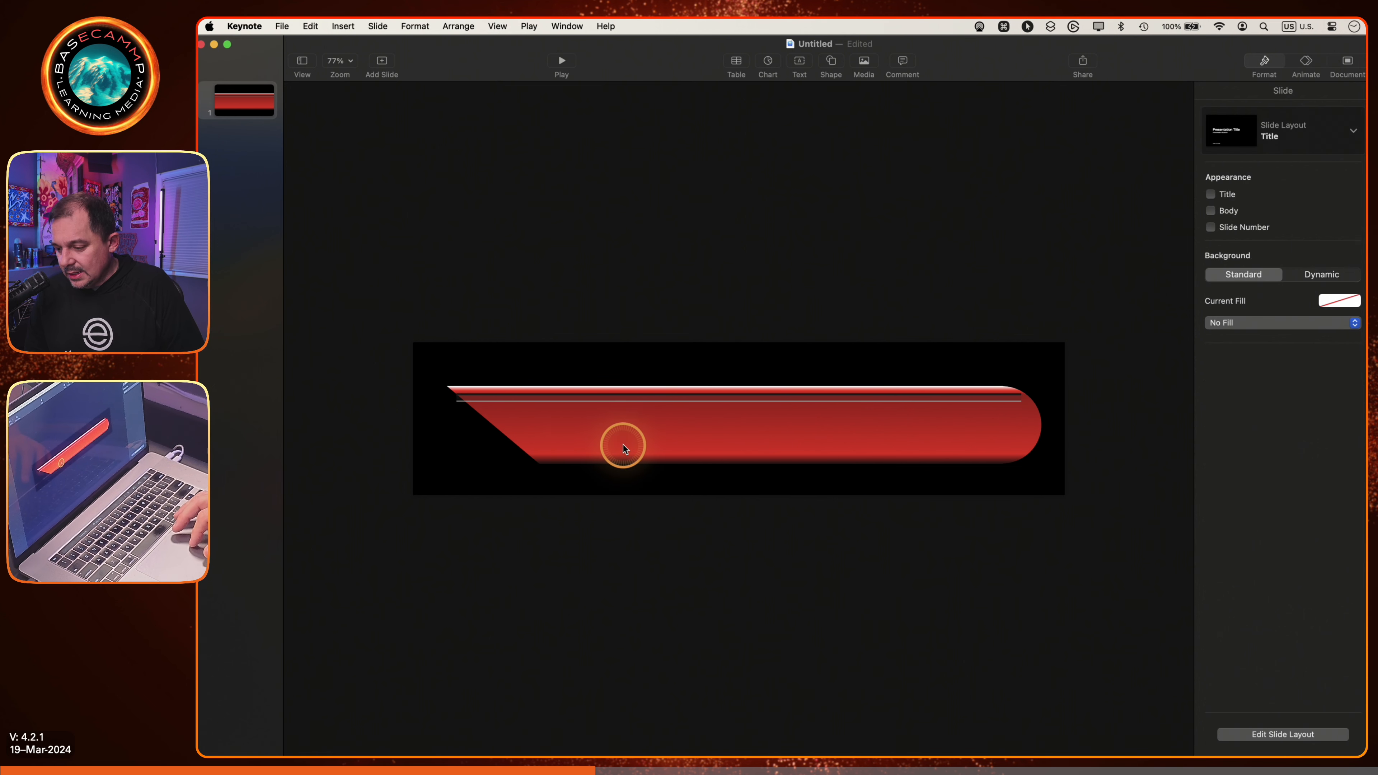
Duplicate the thin highlight line into evenly spaced copies down to the bar's bottom edge.
{"action": "scroll", "coordinate": [646, 392], "scroll_direction": "up", "scroll_amount": 5}
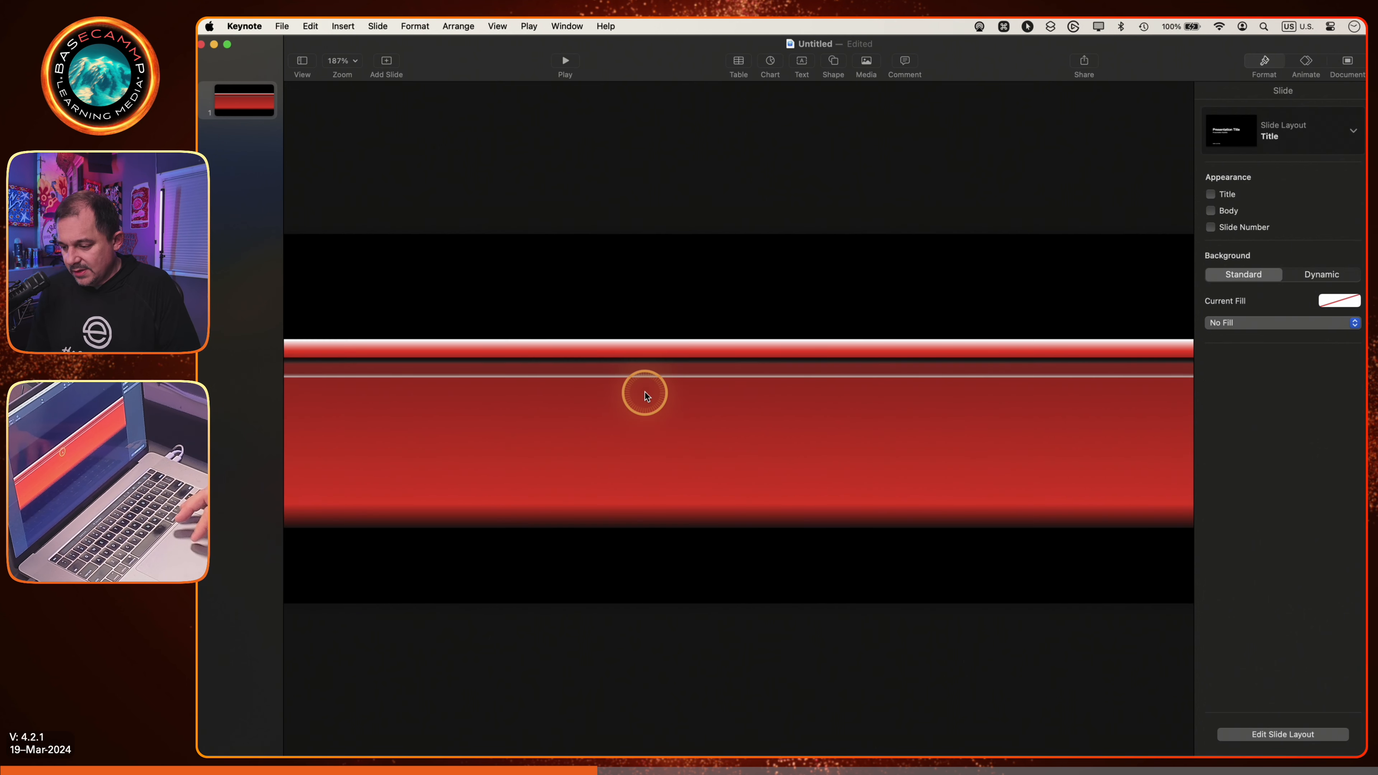
{"action": "left_click", "coordinate": [657, 365]}
{"action": "left_click_drag", "start_coordinate": [656, 364], "coordinate": [647, 437]}
{"action": "left_click_drag", "start_coordinate": [699, 436], "coordinate": [699, 470]}
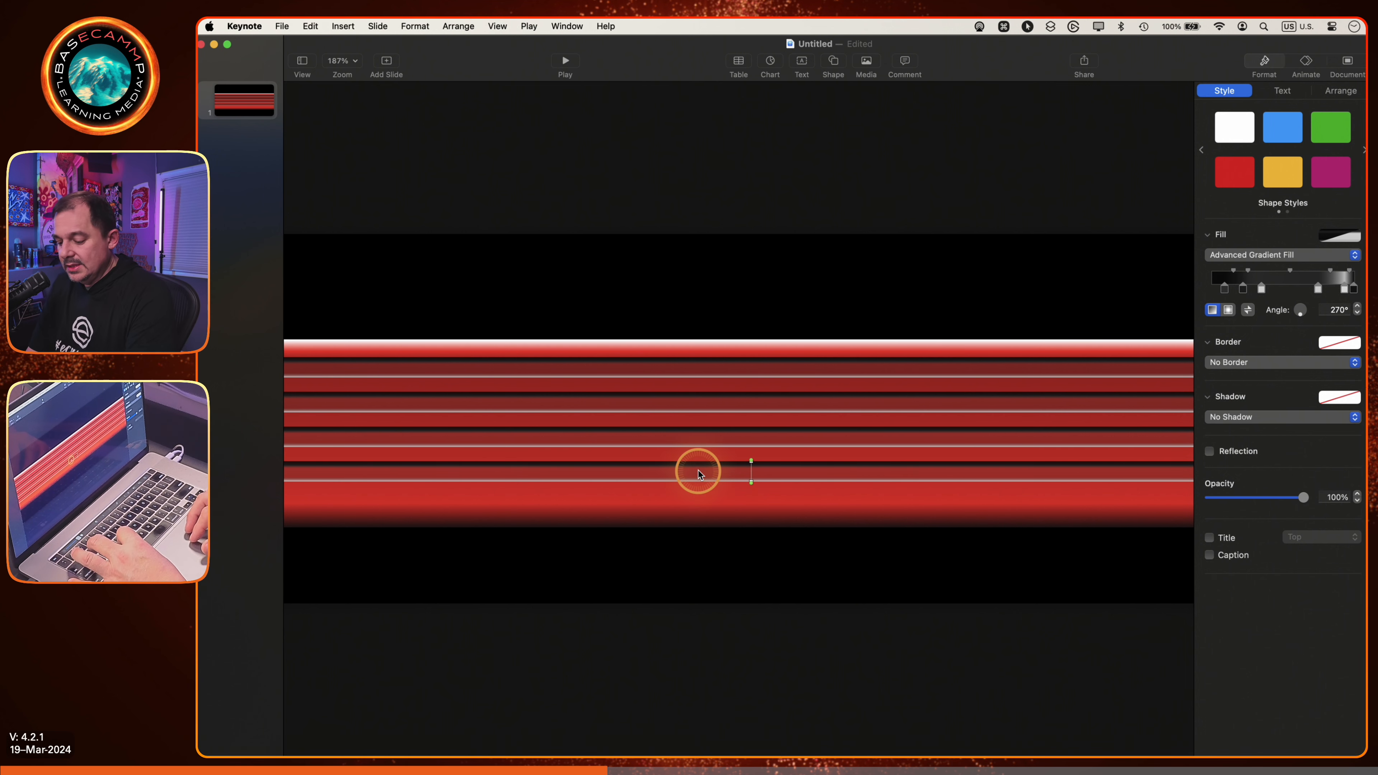
{"action": "key", "text": "super+c"}
{"action": "key", "text": "super+v"}
{"action": "left_click_drag", "start_coordinate": [698, 470], "coordinate": [689, 505]}
{"action": "left_click", "coordinate": [747, 558]}
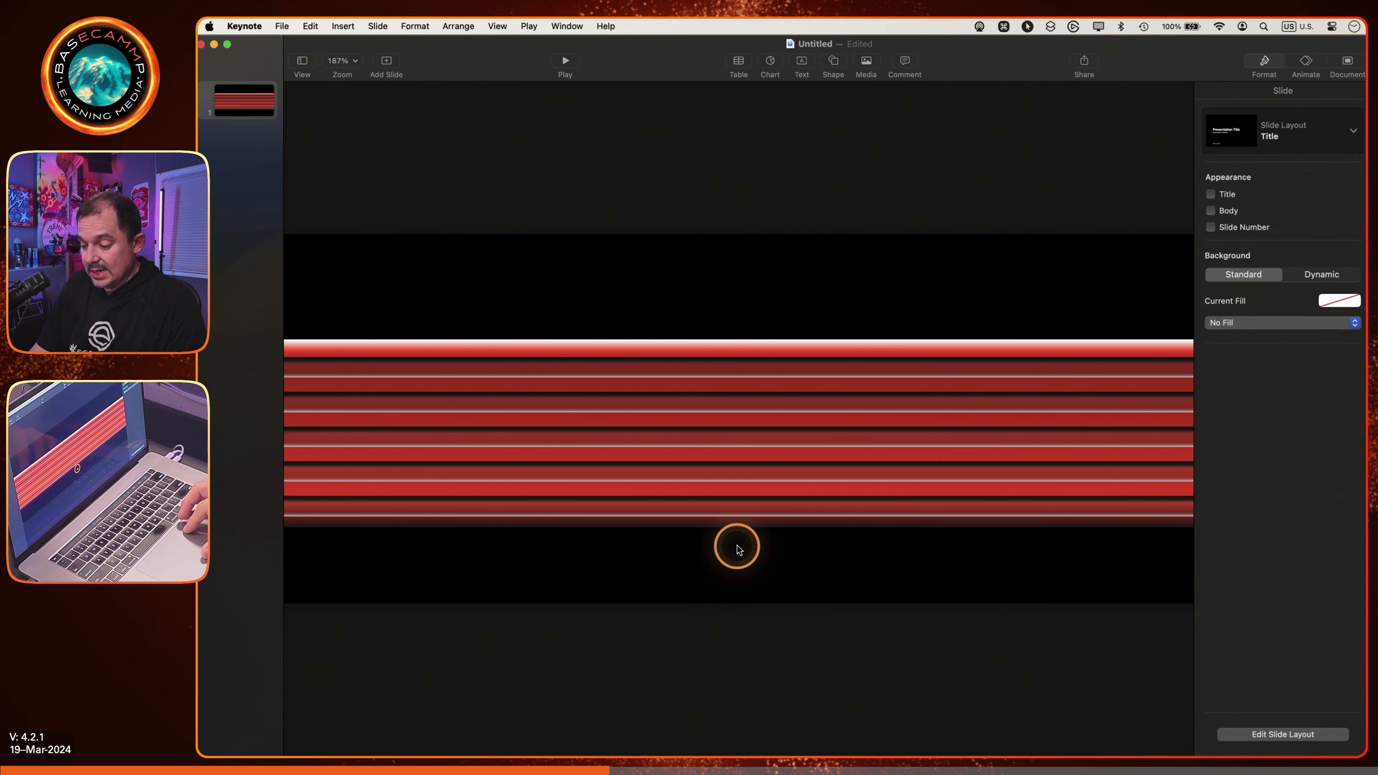
{"action": "scroll", "coordinate": [735, 545], "scroll_direction": "down", "scroll_amount": 5}
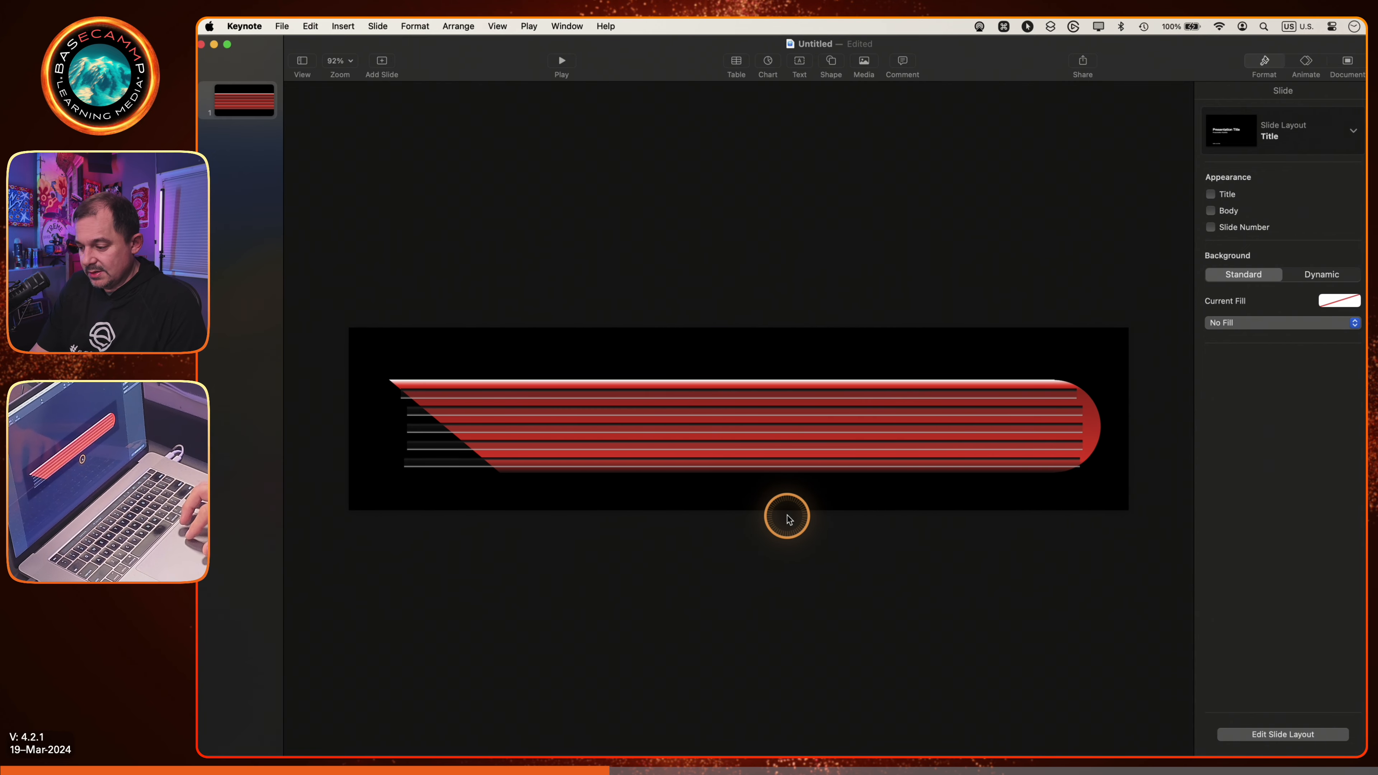
{"action": "left_click", "coordinate": [1091, 431]}
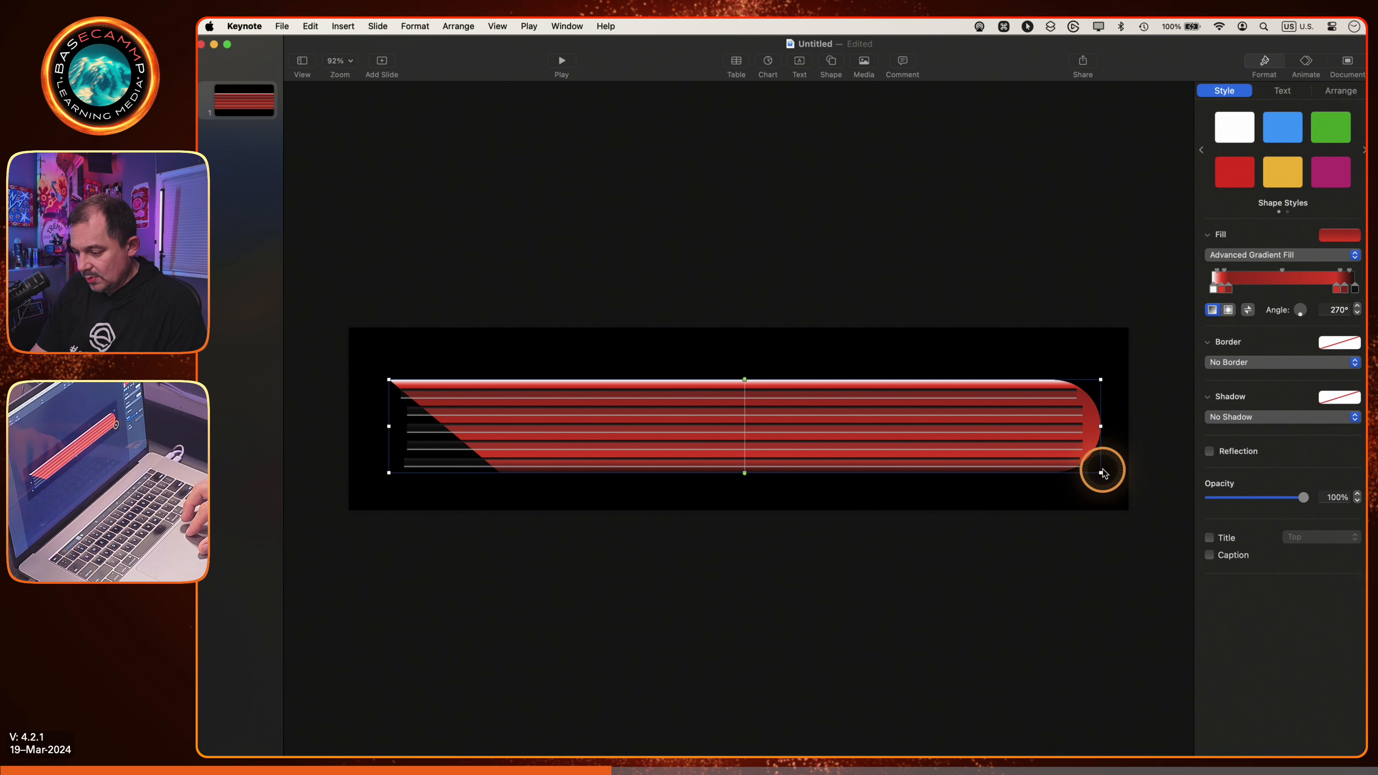
{"action": "left_click_drag", "start_coordinate": [1101, 472], "coordinate": [1102, 479]}
{"action": "left_click", "coordinate": [1053, 516]}
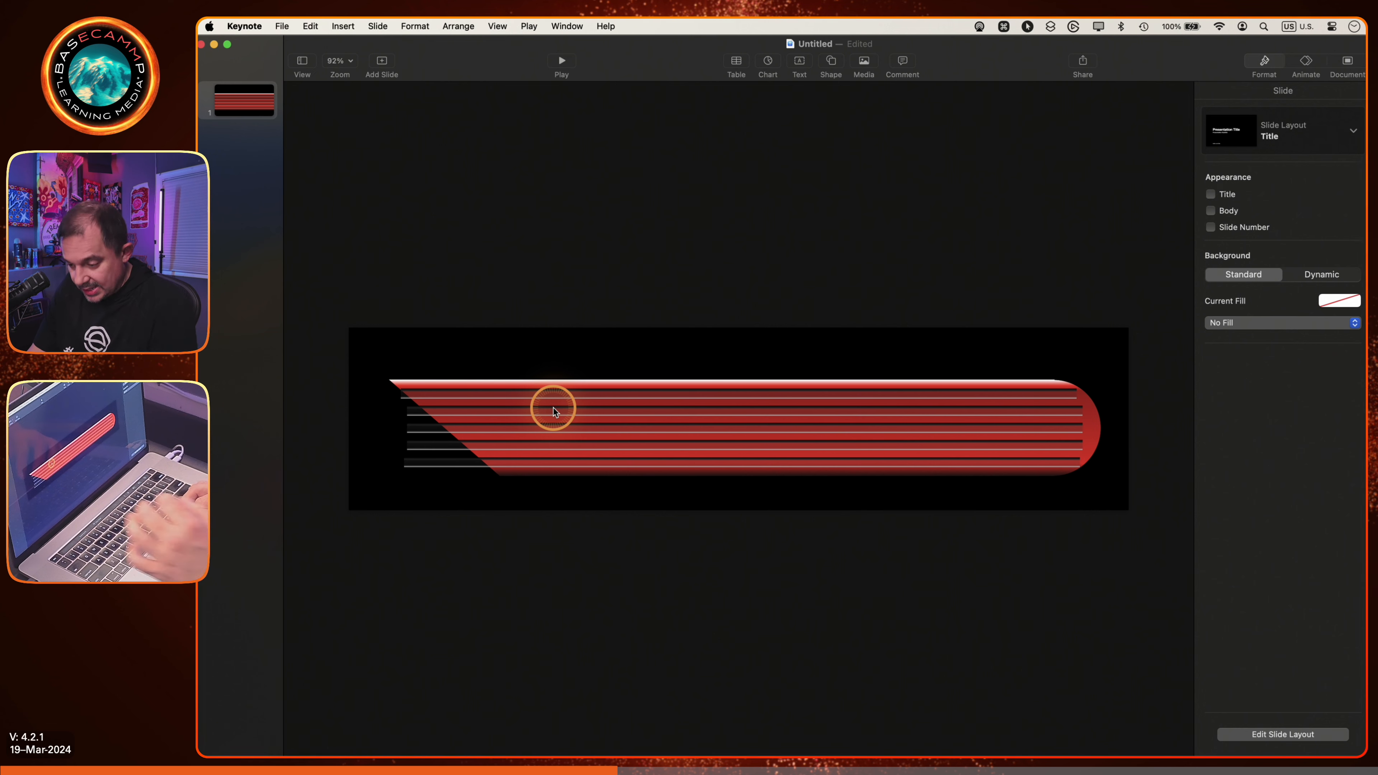
{"action": "key", "text": "super+shift+period"}
{"action": "key", "text": "super+shift+period"}
{"action": "key", "text": "alt+super+0"}
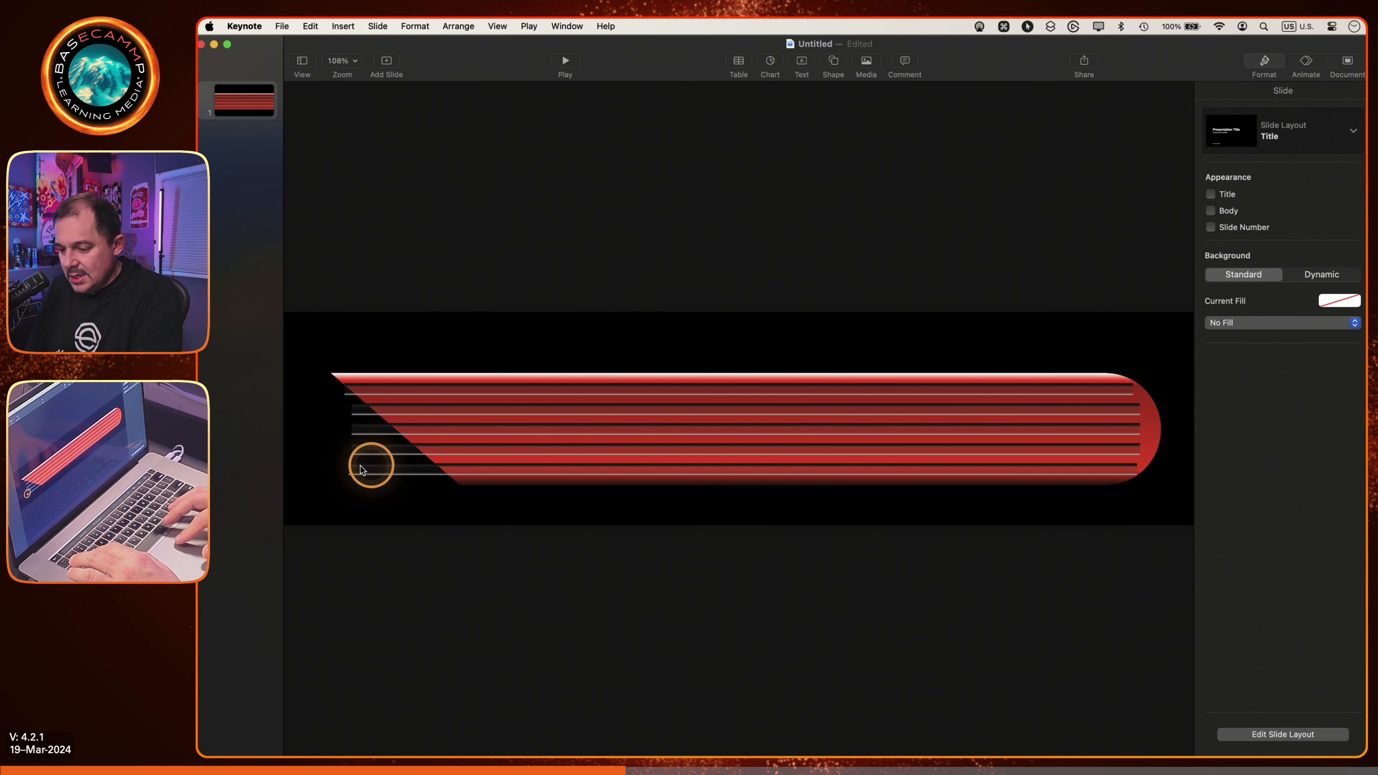
Trim the top stripe's left end back and shorten the second and fifth stripes' right ends.
{"action": "left_click", "coordinate": [352, 426]}
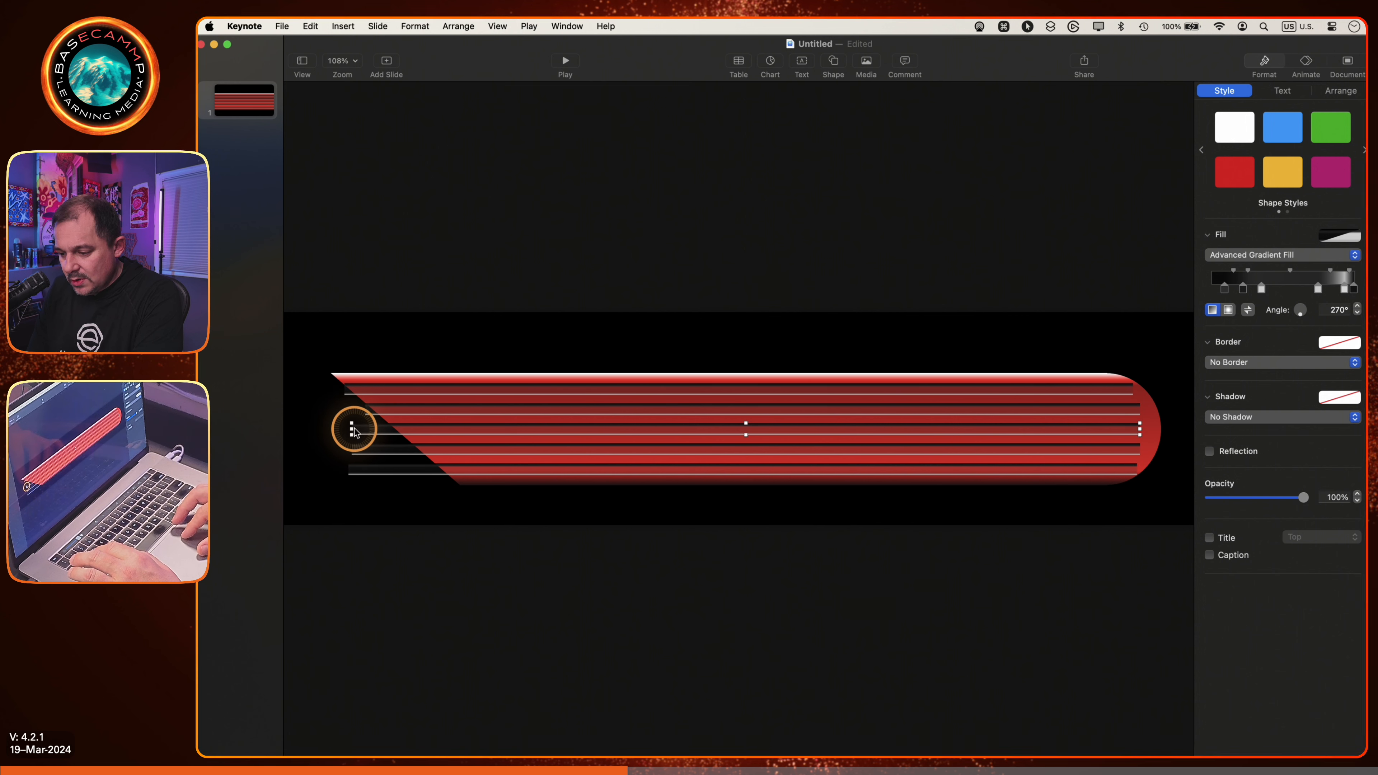
{"action": "left_click_drag", "start_coordinate": [352, 427], "coordinate": [390, 428]}
{"action": "left_click", "coordinate": [1126, 410]}
{"action": "left_click_drag", "start_coordinate": [1140, 409], "coordinate": [1133, 449]}
{"action": "left_click", "coordinate": [1135, 427]}
{"action": "left_click", "coordinate": [1139, 449]}
{"action": "left_click", "coordinate": [1135, 470]}
{"action": "left_click_drag", "start_coordinate": [1138, 470], "coordinate": [1135, 469]}
{"action": "left_click", "coordinate": [1126, 517]}
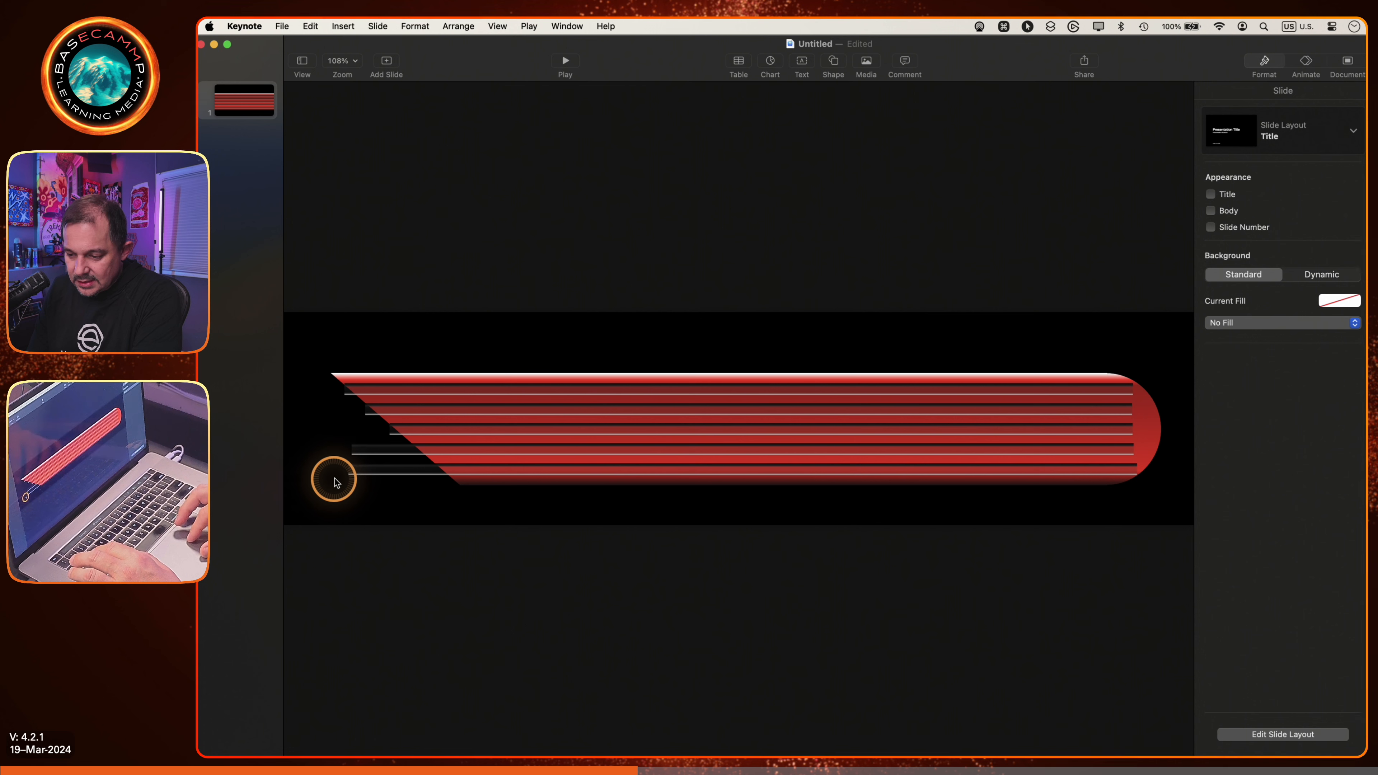
Trim a lower stripe's left end toward the diagonal cut, then pick the lowest white stripe.
{"action": "left_click", "coordinate": [350, 459]}
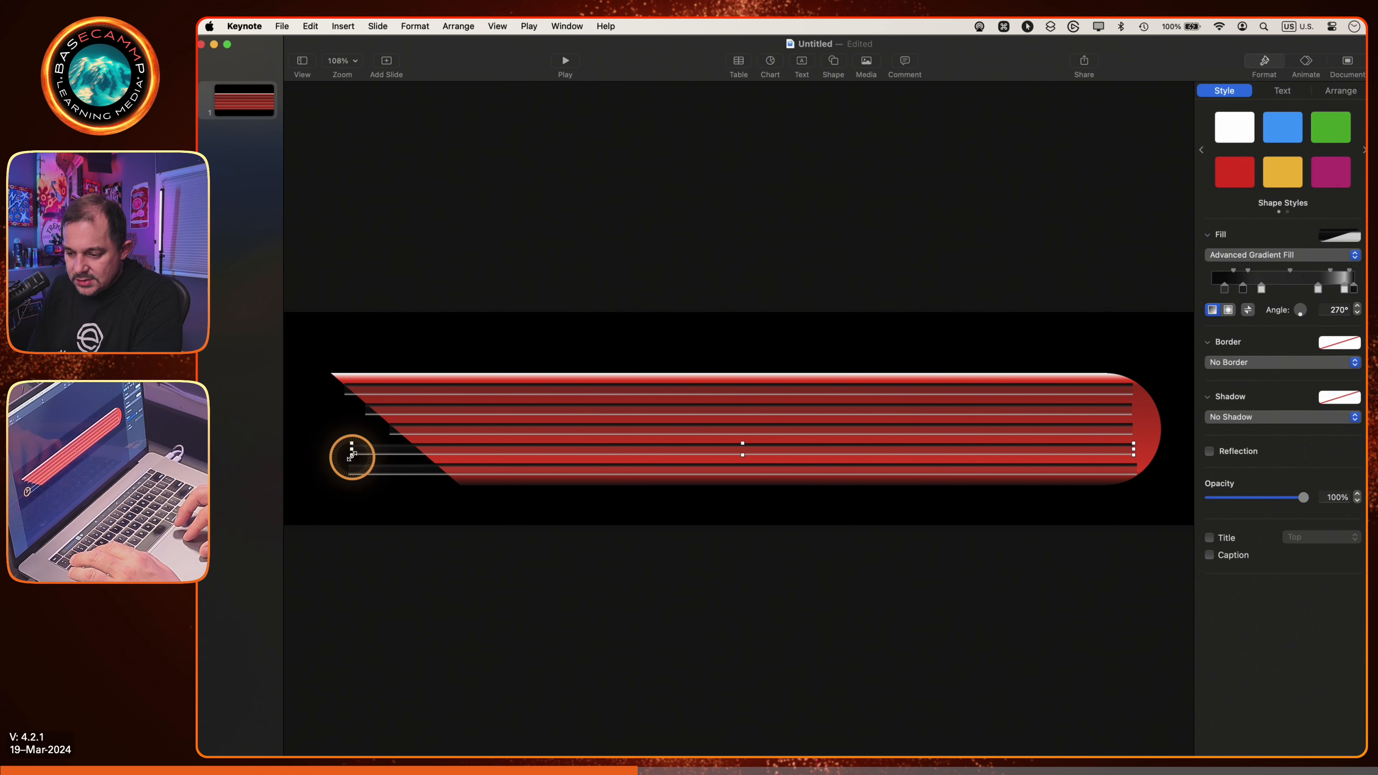
{"action": "left_click_drag", "start_coordinate": [352, 447], "coordinate": [436, 470]}
{"action": "left_click", "coordinate": [353, 470]}
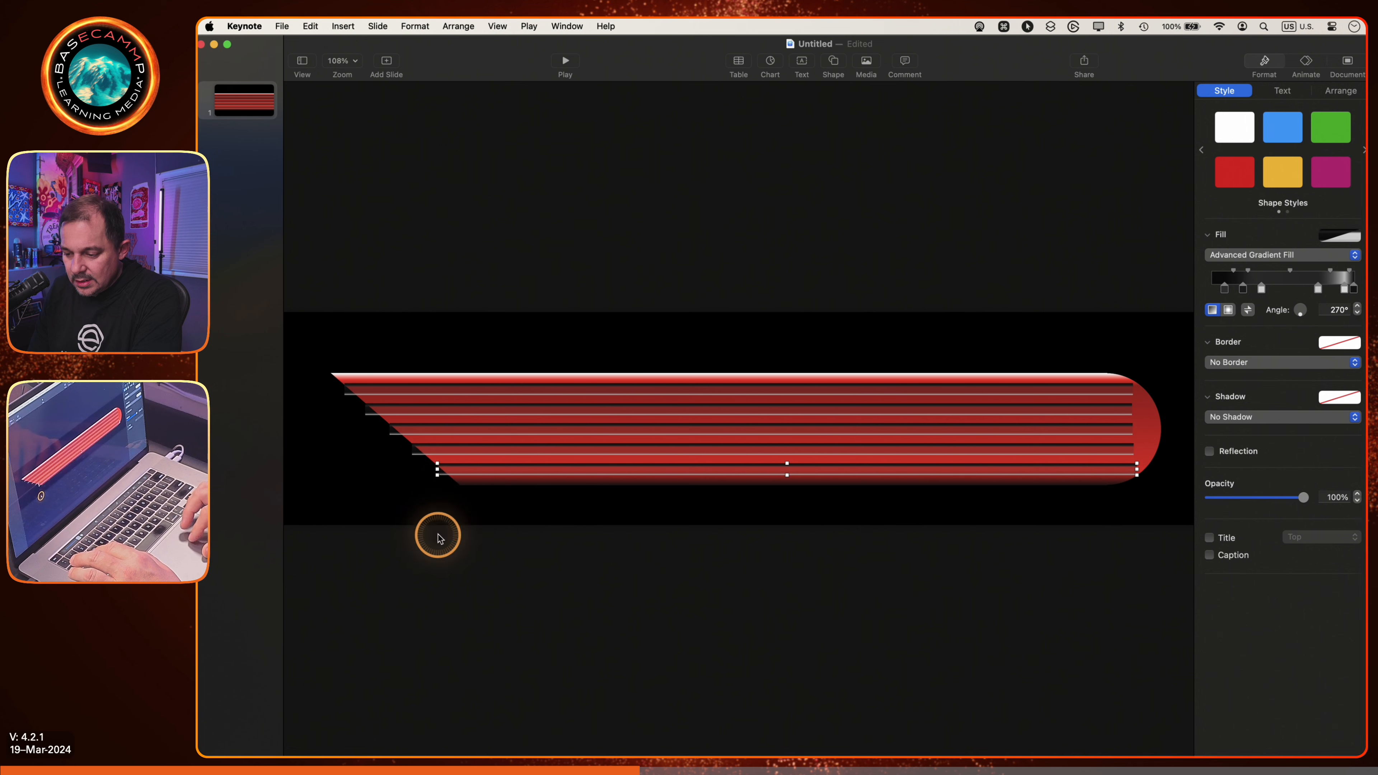
{"action": "left_click", "coordinate": [437, 535]}
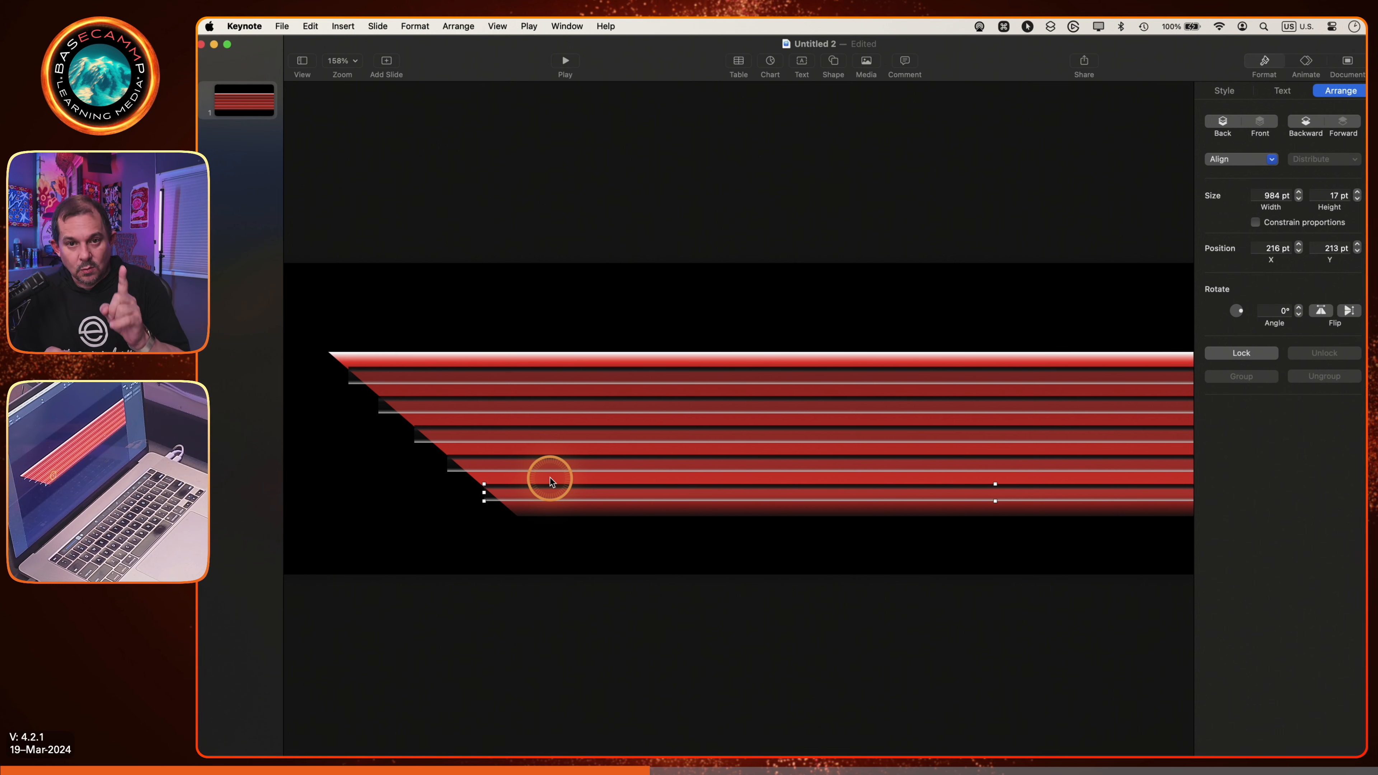
{"action": "left_click", "coordinate": [574, 489]}
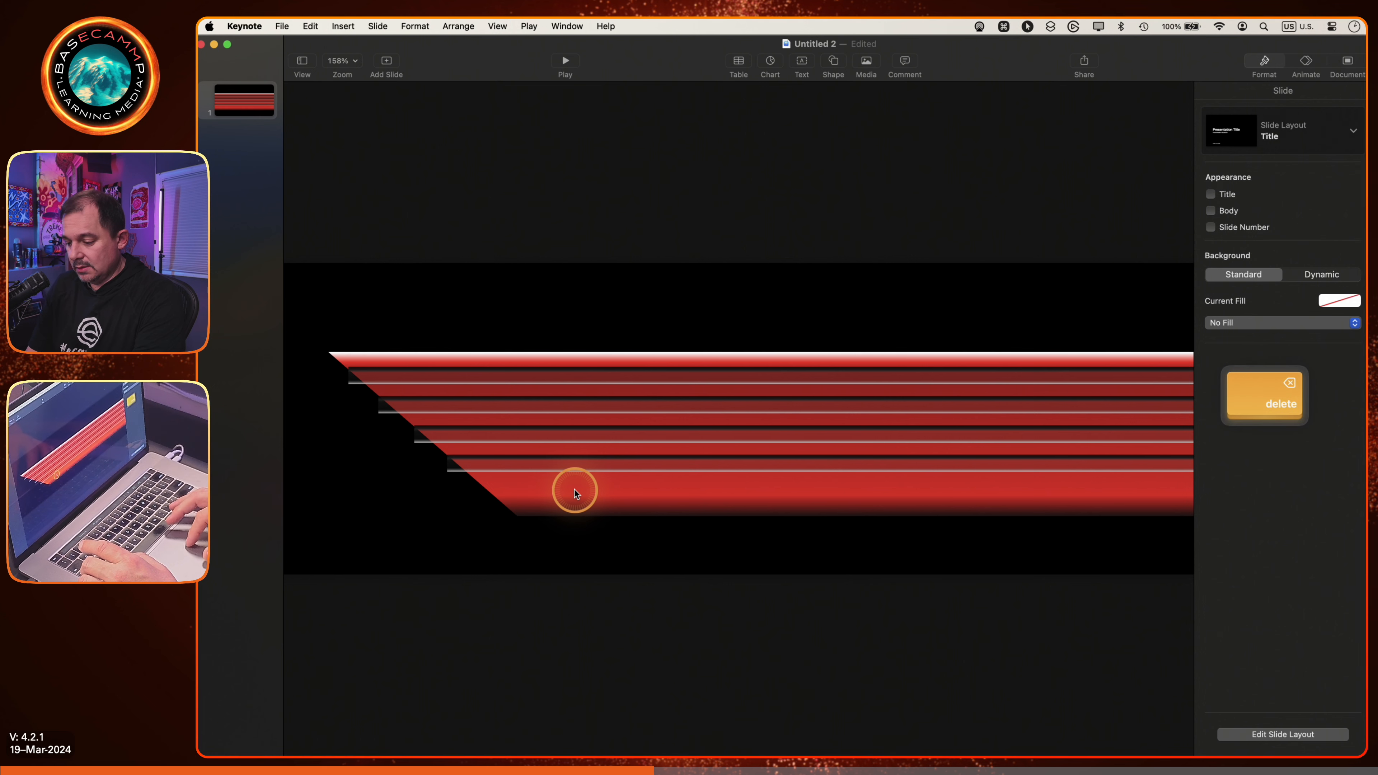
Delete one of the lower white stripes from the red bar.
{"action": "left_click", "coordinate": [596, 462]}
{"action": "left_click", "coordinate": [596, 462]}
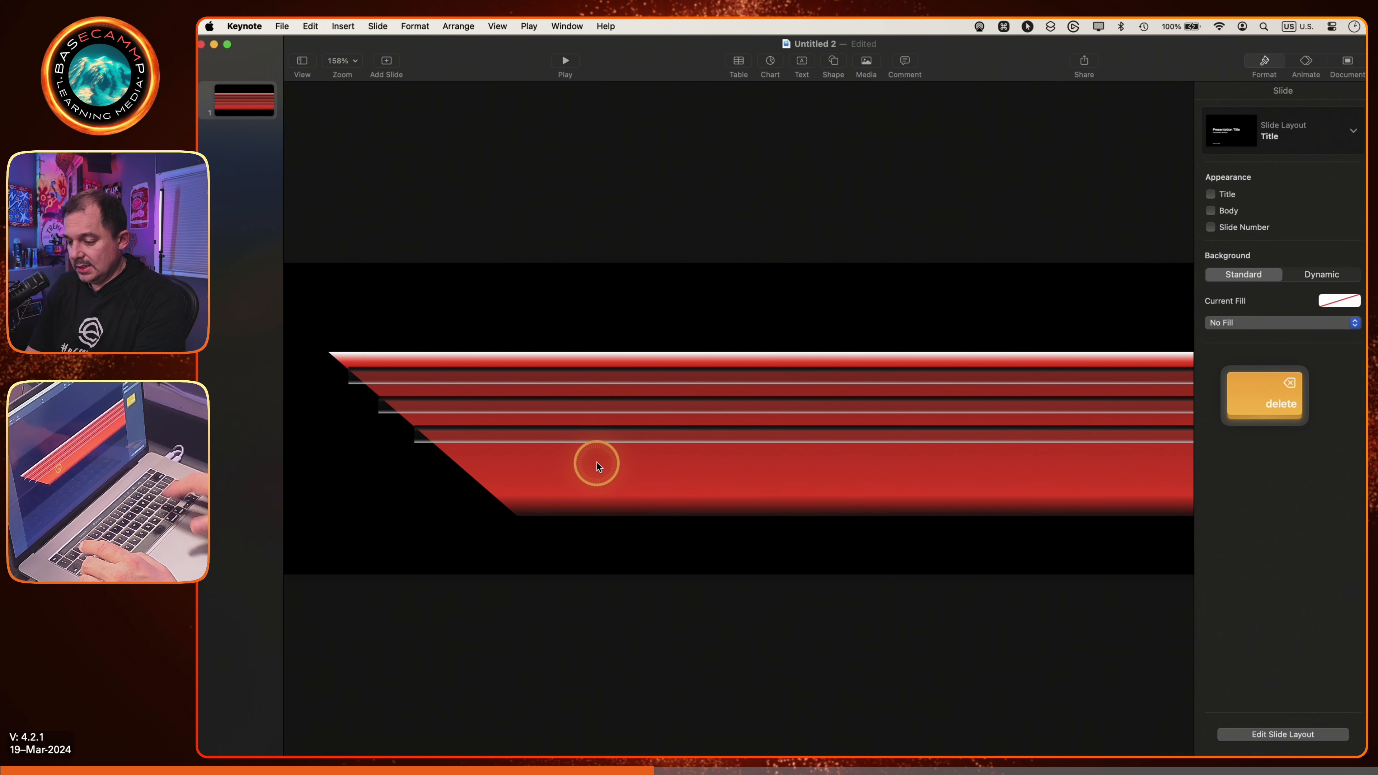
{"action": "left_click", "coordinate": [602, 431]}
{"action": "left_click", "coordinate": [599, 430]}
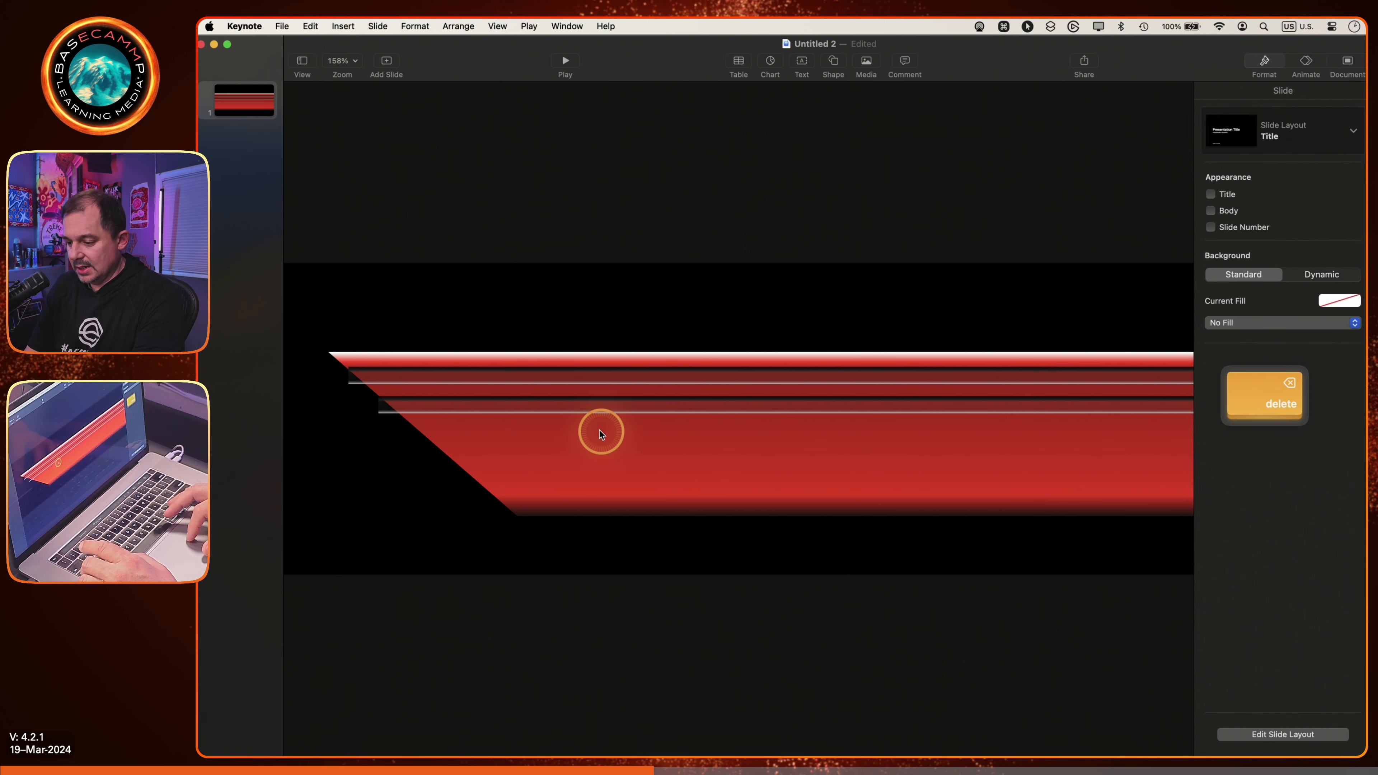
{"action": "left_click", "coordinate": [601, 404]}
{"action": "key", "text": "BackSpace"}
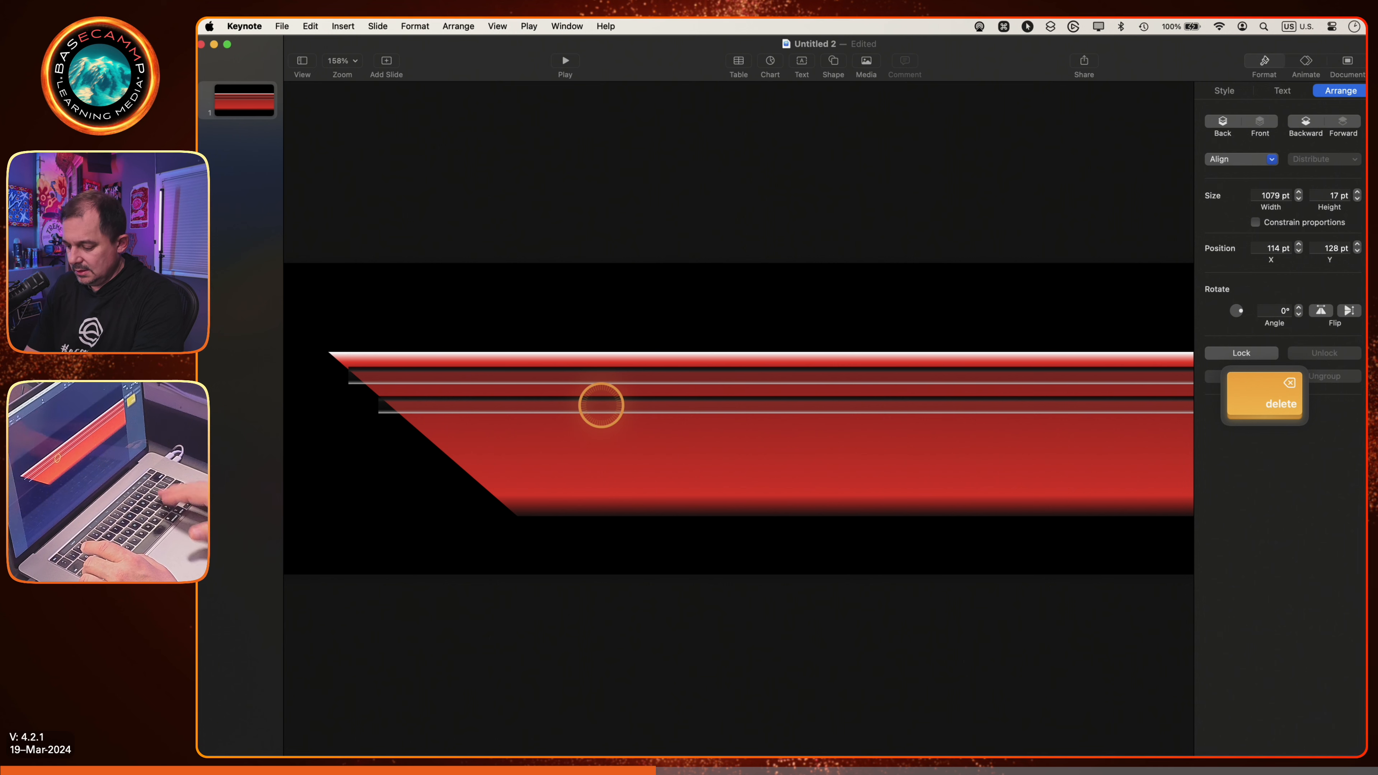
{"action": "left_click", "coordinate": [382, 529]}
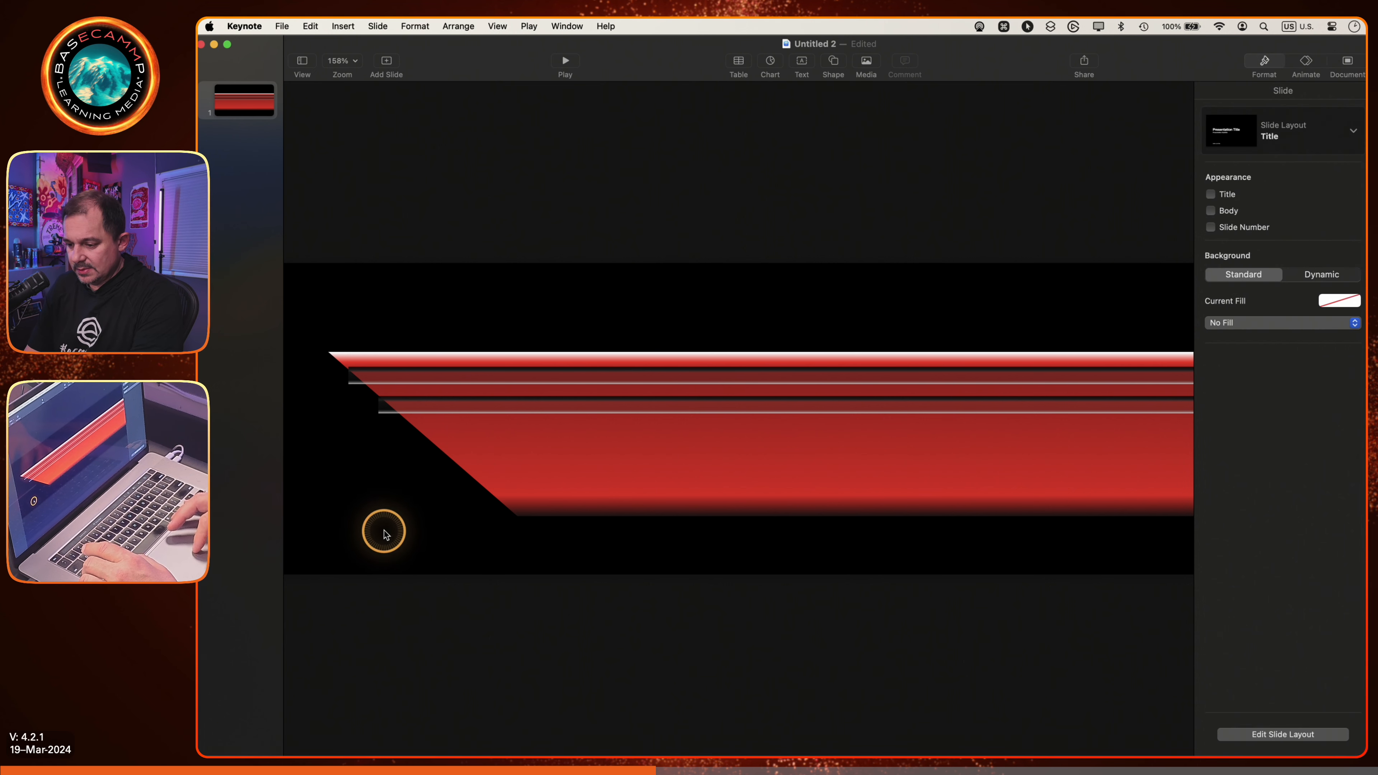
Delete the lower grey stripe as well, leaving the thin dark stripe selected.
{"action": "left_click", "coordinate": [441, 411]}
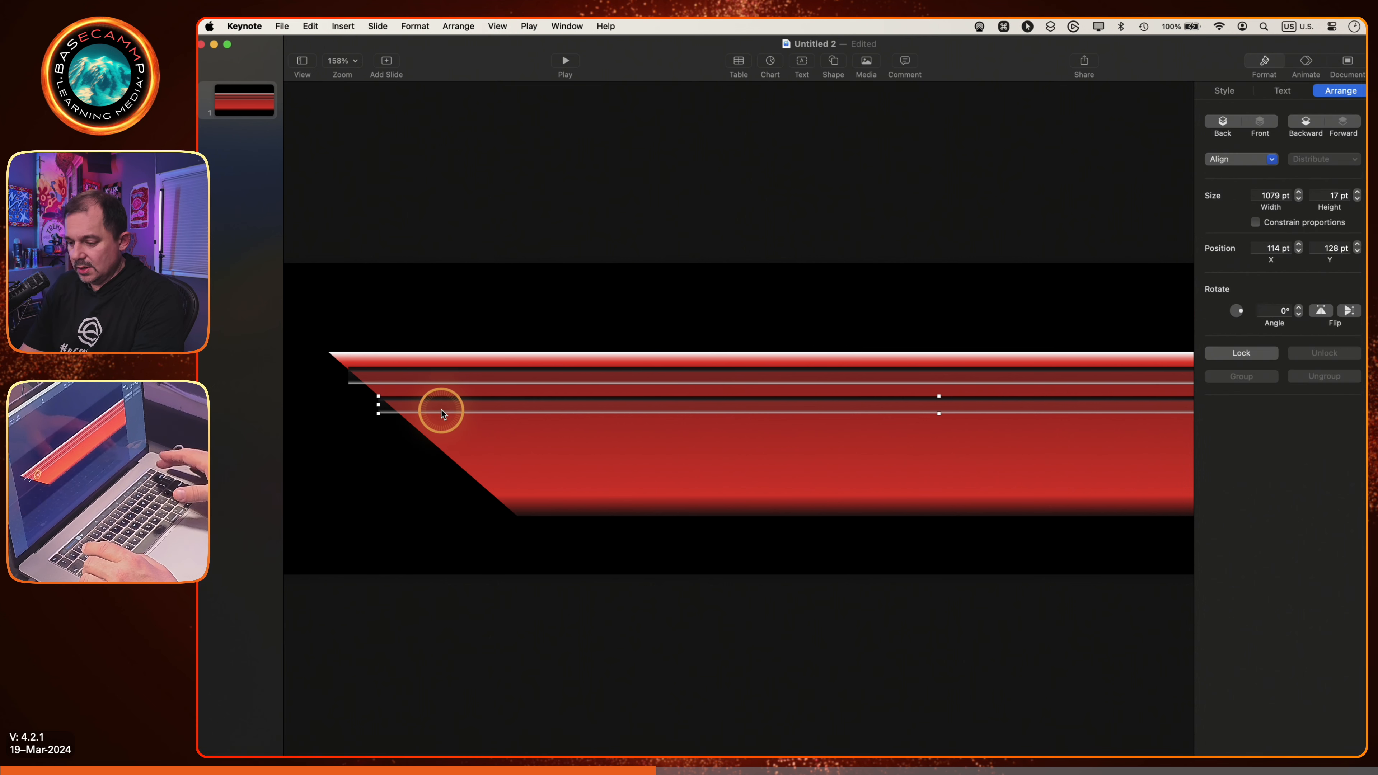
{"action": "key", "text": "BackSpace"}
{"action": "scroll", "coordinate": [366, 381], "scroll_direction": "up", "scroll_amount": 5}
{"action": "left_click", "coordinate": [392, 375]}
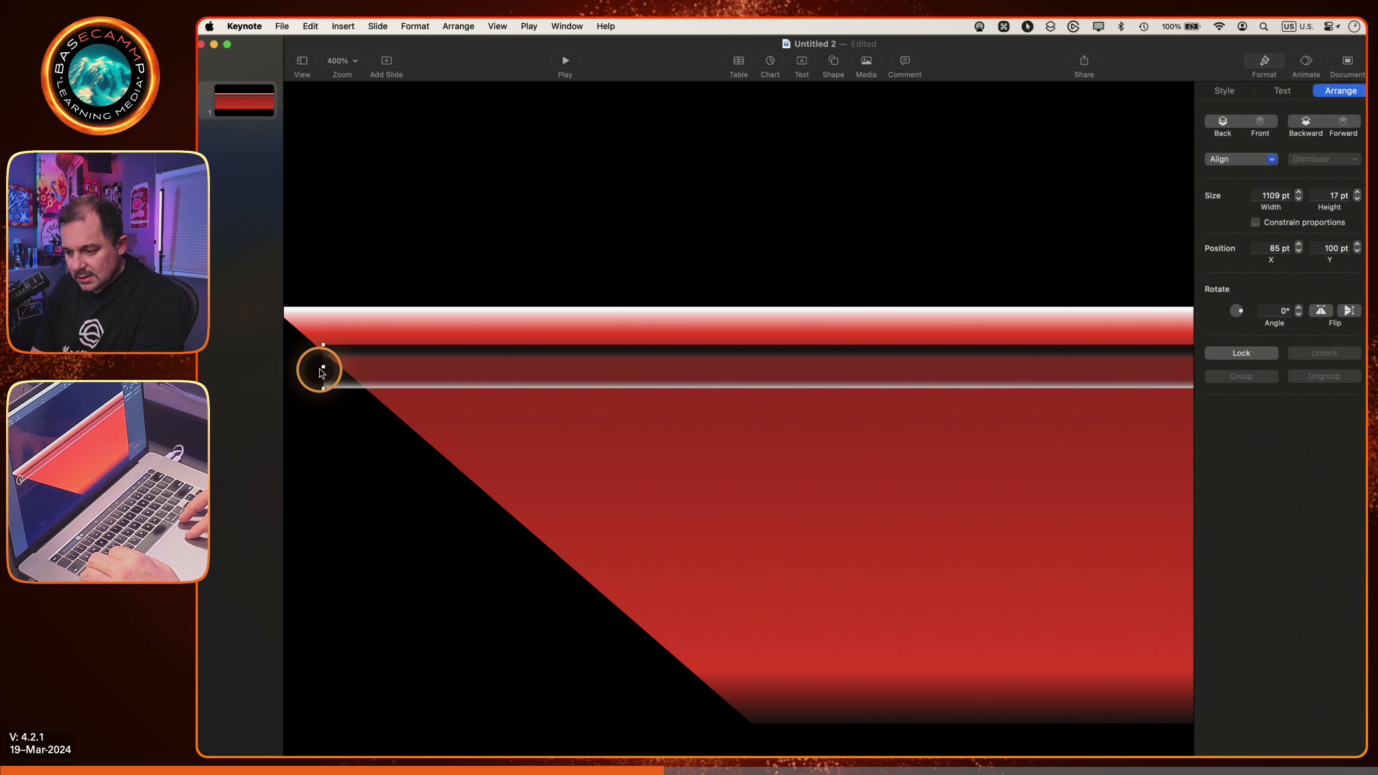
Stretch the thin dark stripe leftward to 1119 pt, past the diagonal, and make it editable.
{"action": "left_click_drag", "start_coordinate": [324, 368], "coordinate": [298, 368]}
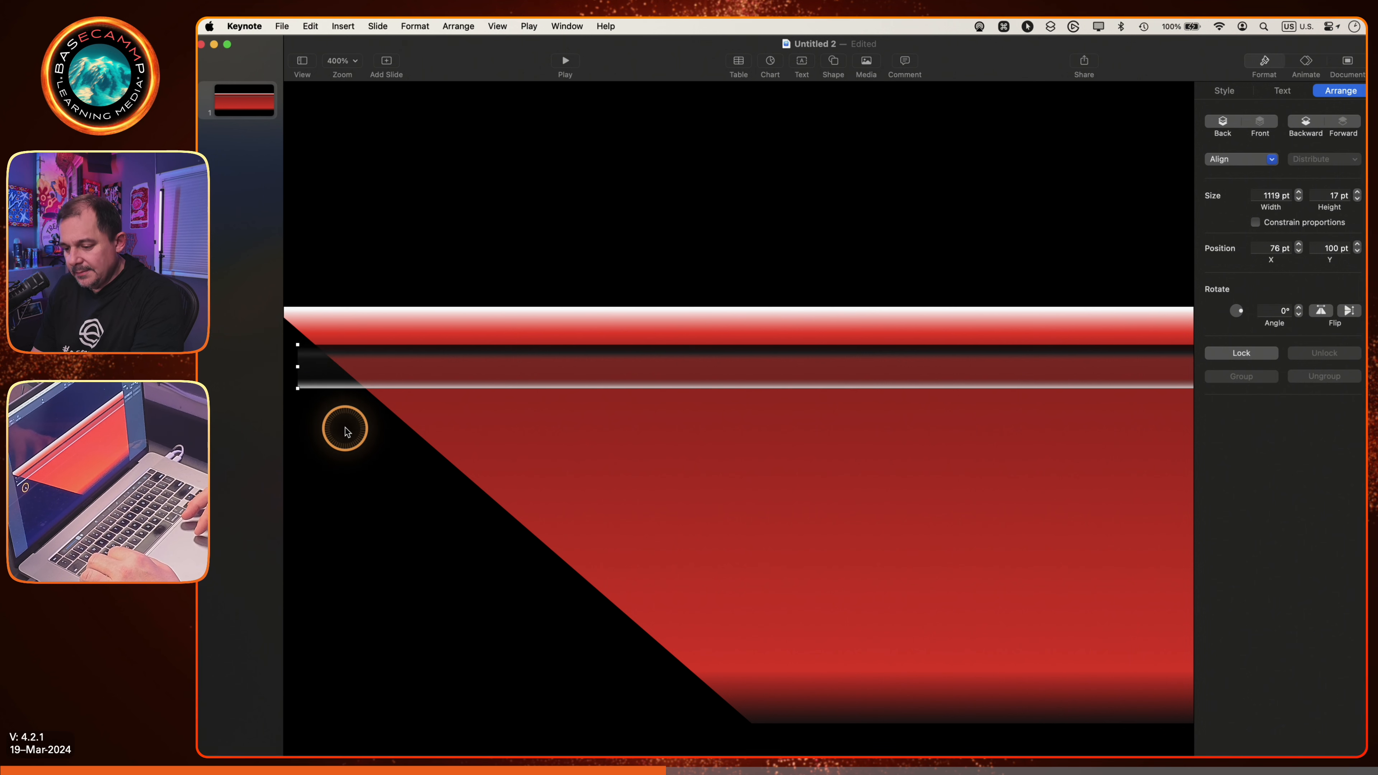
{"action": "right_click", "coordinate": [332, 376]}
{"action": "left_click", "coordinate": [369, 511]}
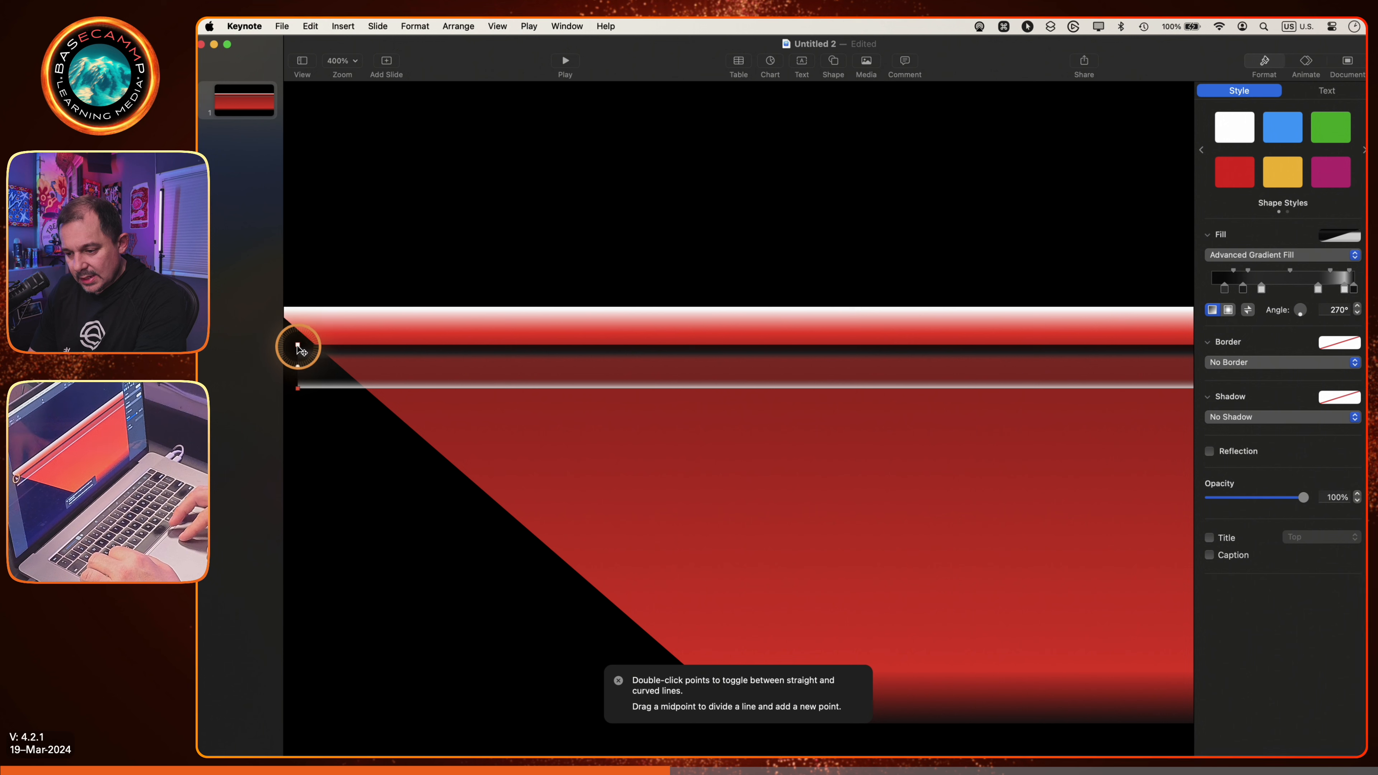
Move the dark stripe's top-left and bottom-left points onto the bar's diagonal cut.
{"action": "left_click_drag", "start_coordinate": [297, 348], "coordinate": [315, 345]}
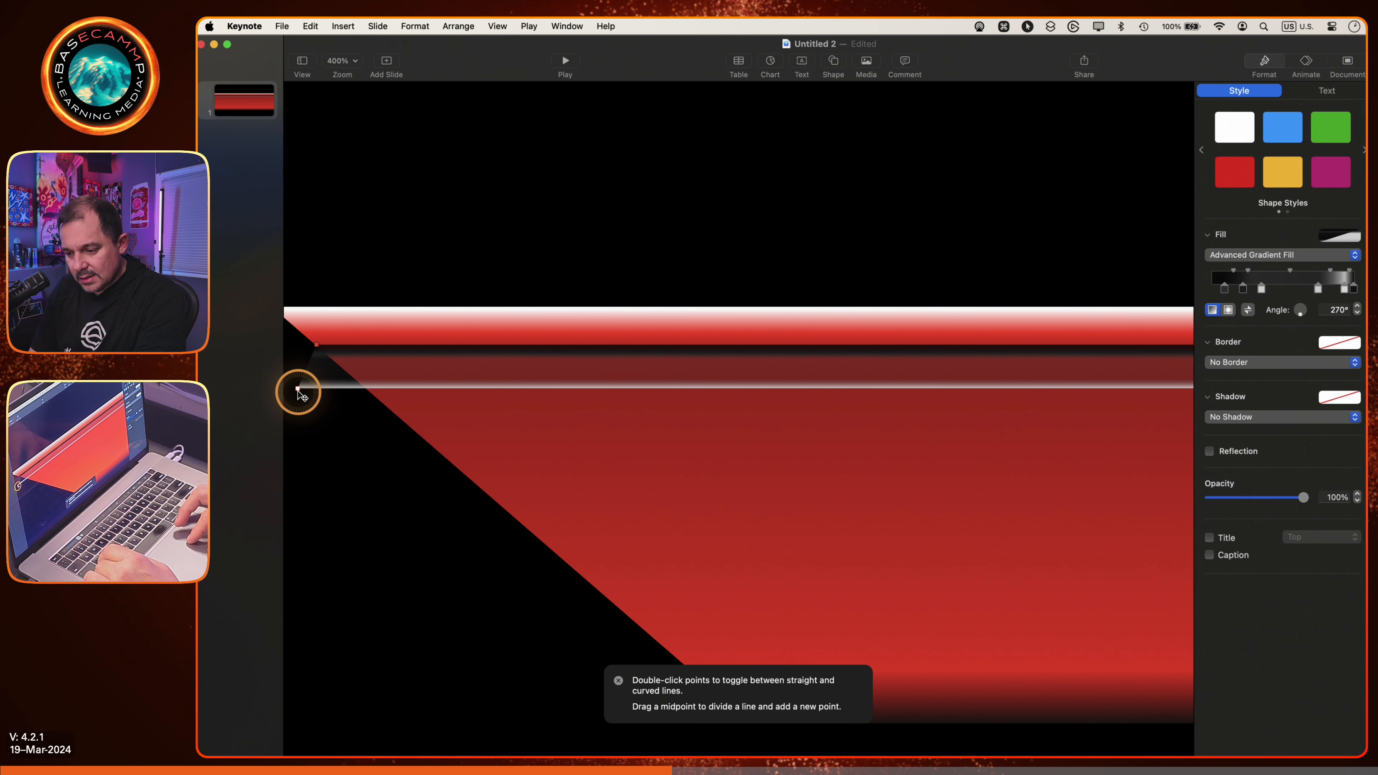
{"action": "left_click_drag", "start_coordinate": [298, 390], "coordinate": [362, 386]}
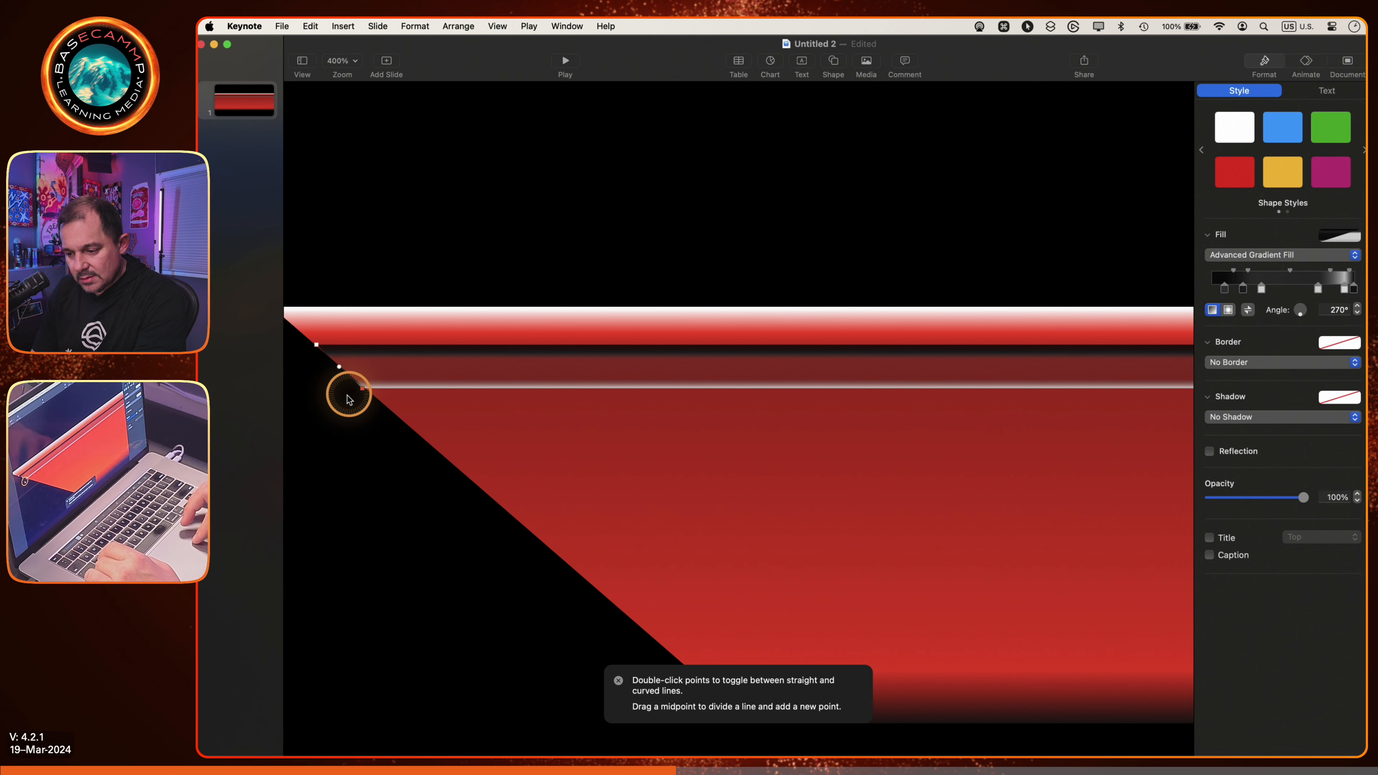
{"action": "left_click", "coordinate": [318, 345], "text": "shift"}
{"action": "left_click_drag", "start_coordinate": [316, 345], "coordinate": [317, 349]}
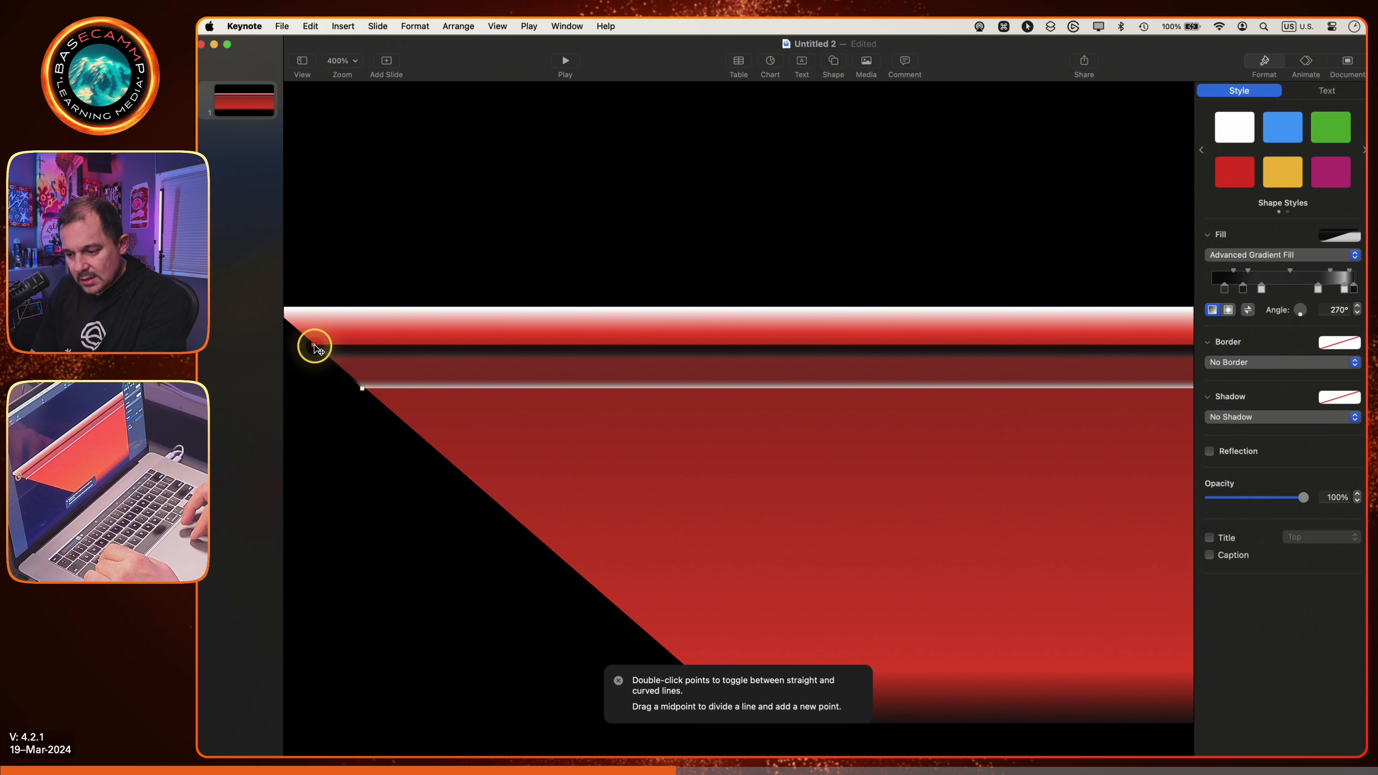
{"action": "left_click", "coordinate": [327, 485]}
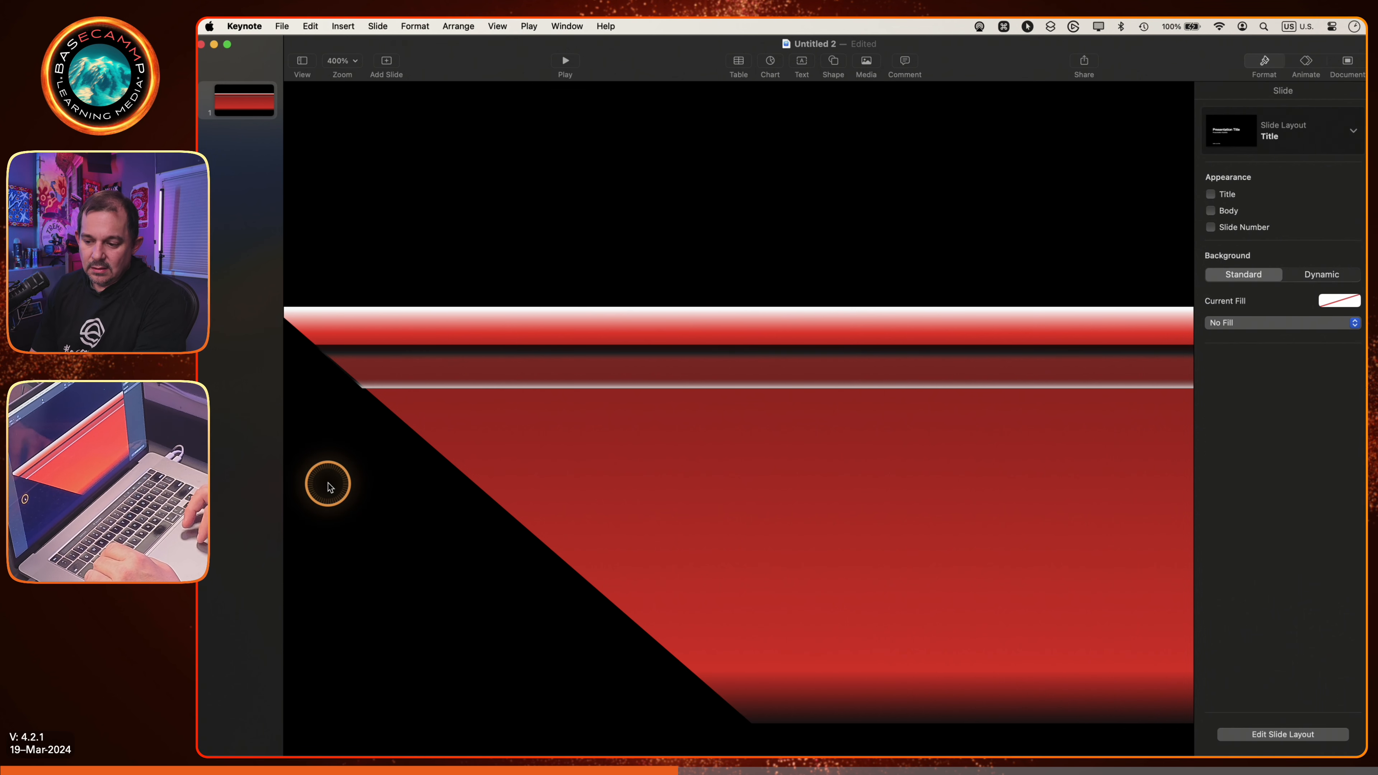
{"action": "scroll", "coordinate": [352, 393], "scroll_direction": "up", "scroll_amount": 1}
{"action": "scroll", "coordinate": [352, 394], "scroll_direction": "down", "scroll_amount": 1}
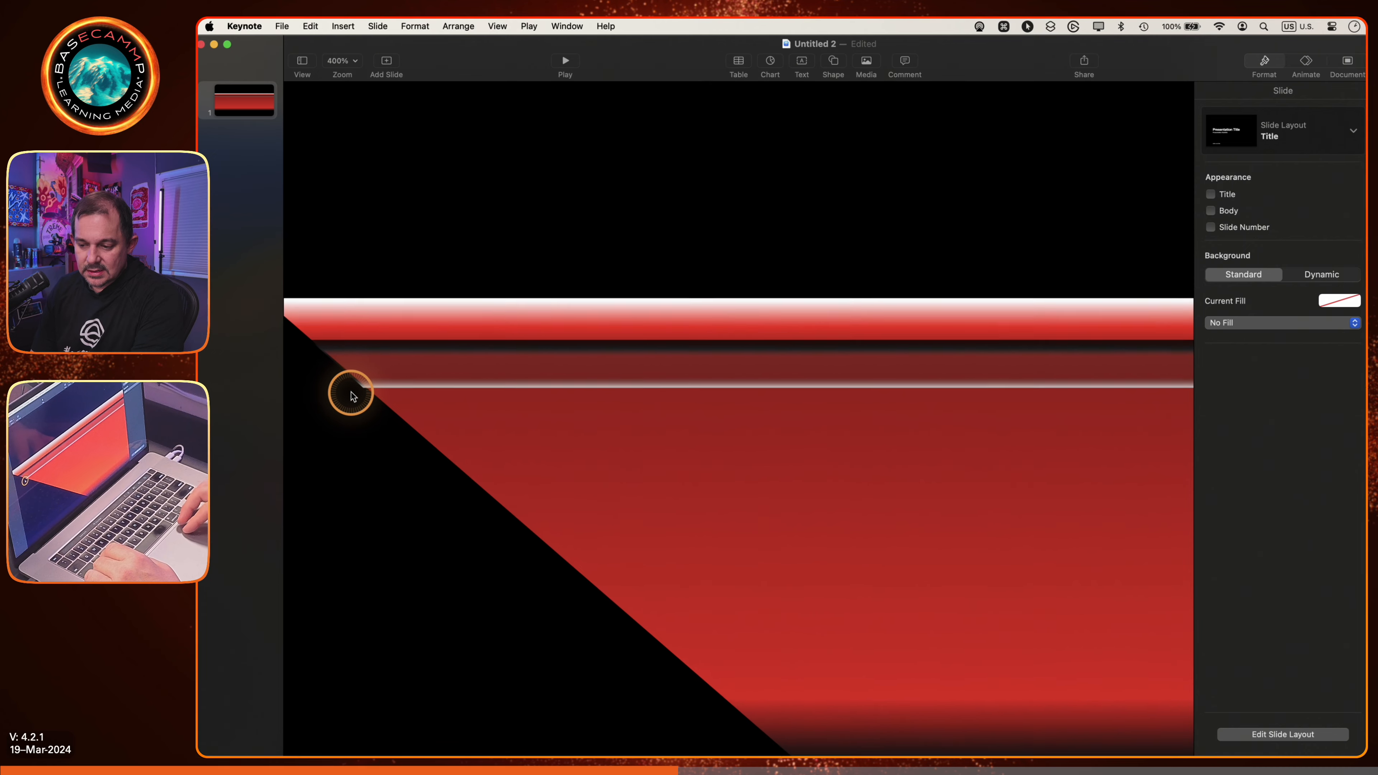
Make the white line below editable and select its lower-left point.
{"action": "left_click", "coordinate": [366, 386]}
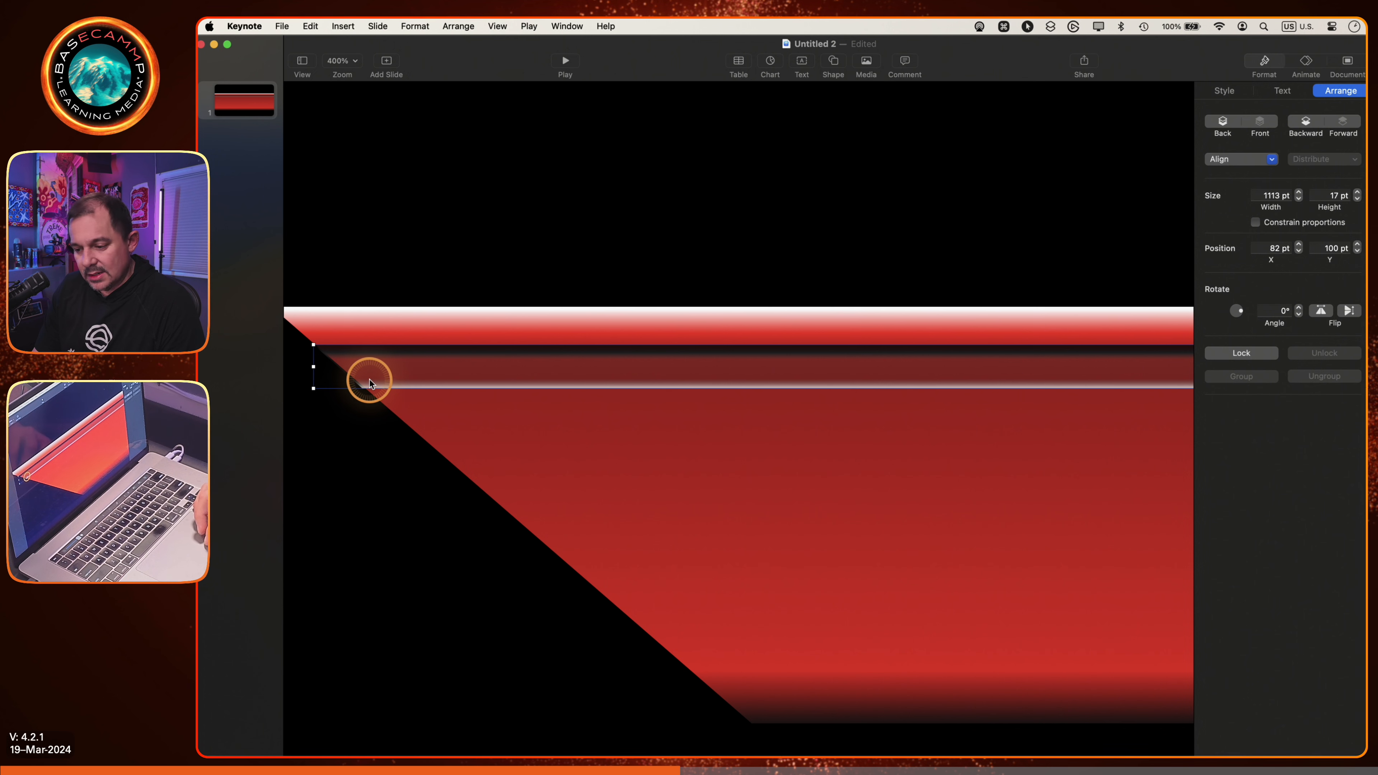
{"action": "right_click", "coordinate": [370, 376]}
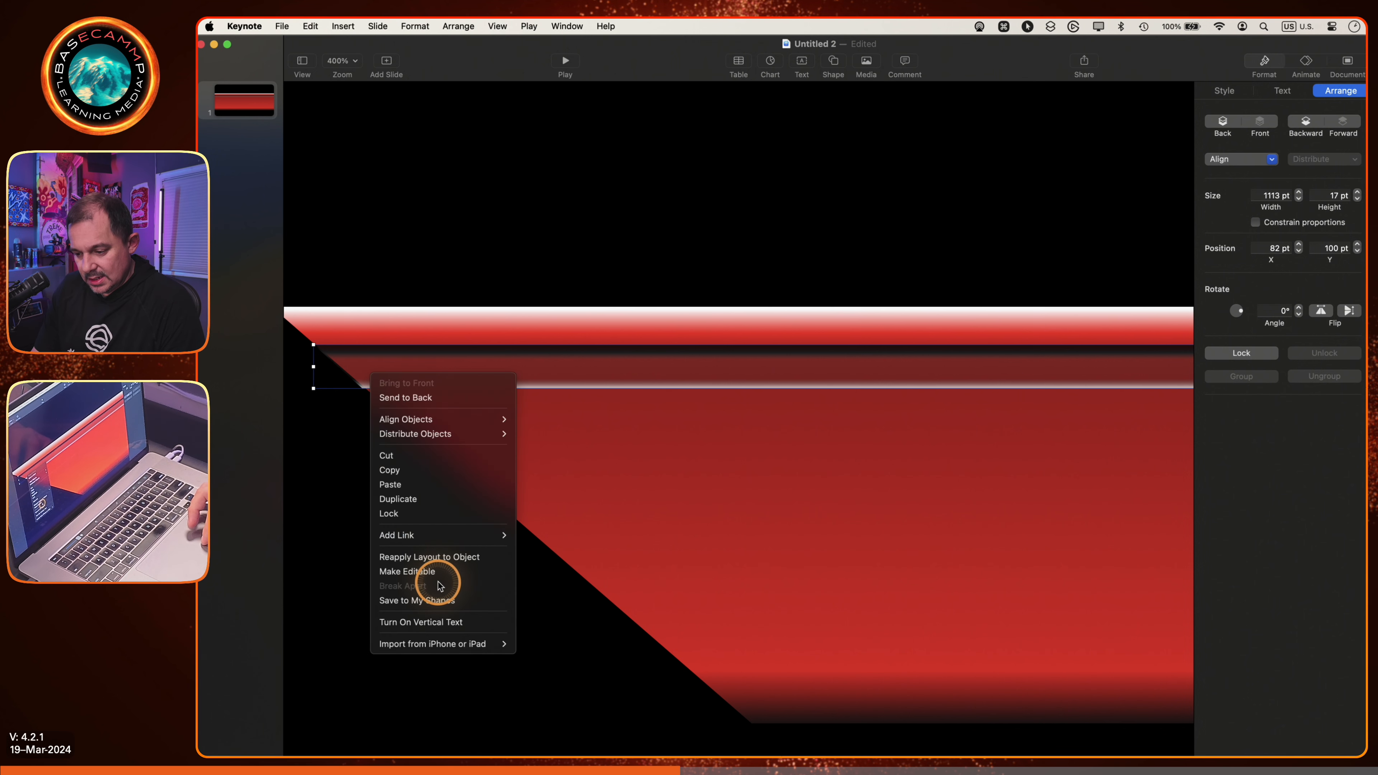
{"action": "left_click", "coordinate": [445, 571]}
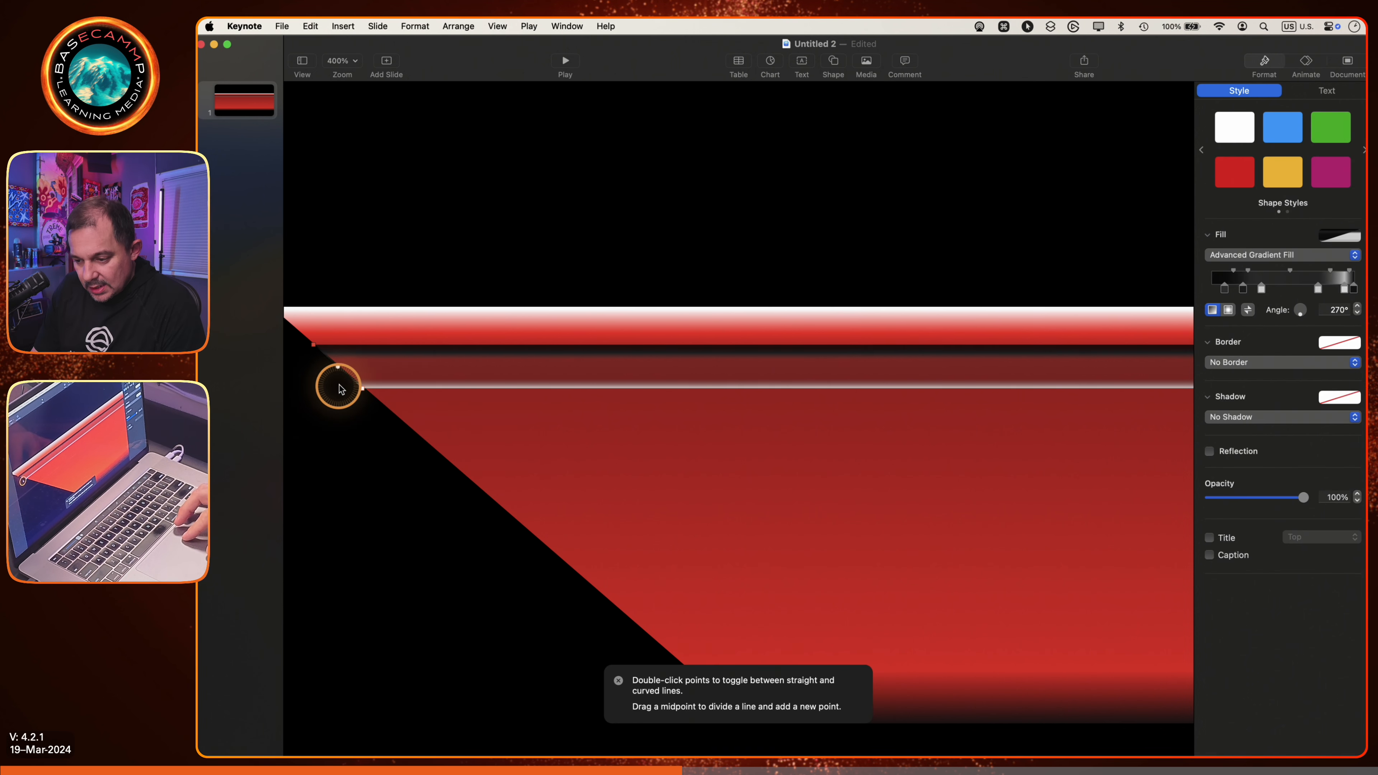
{"action": "left_click", "coordinate": [362, 389]}
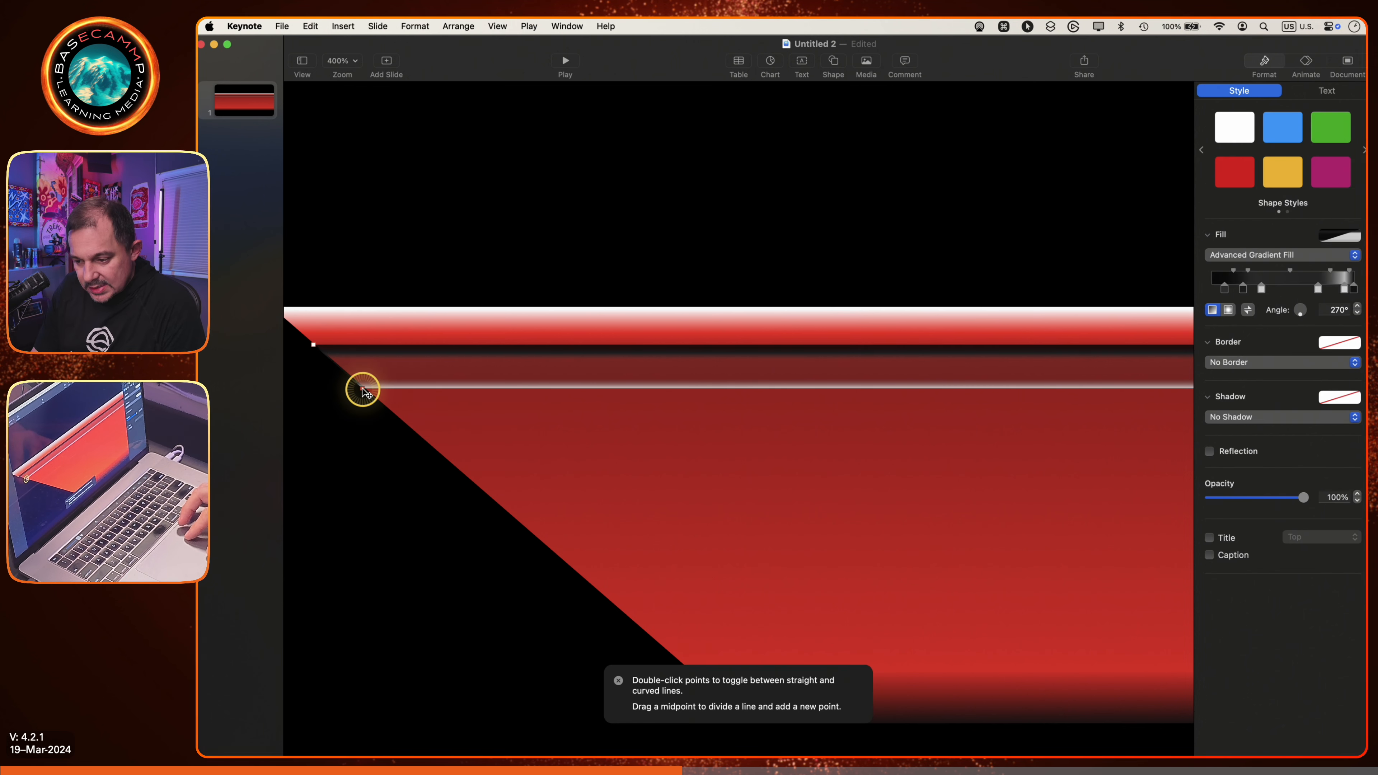
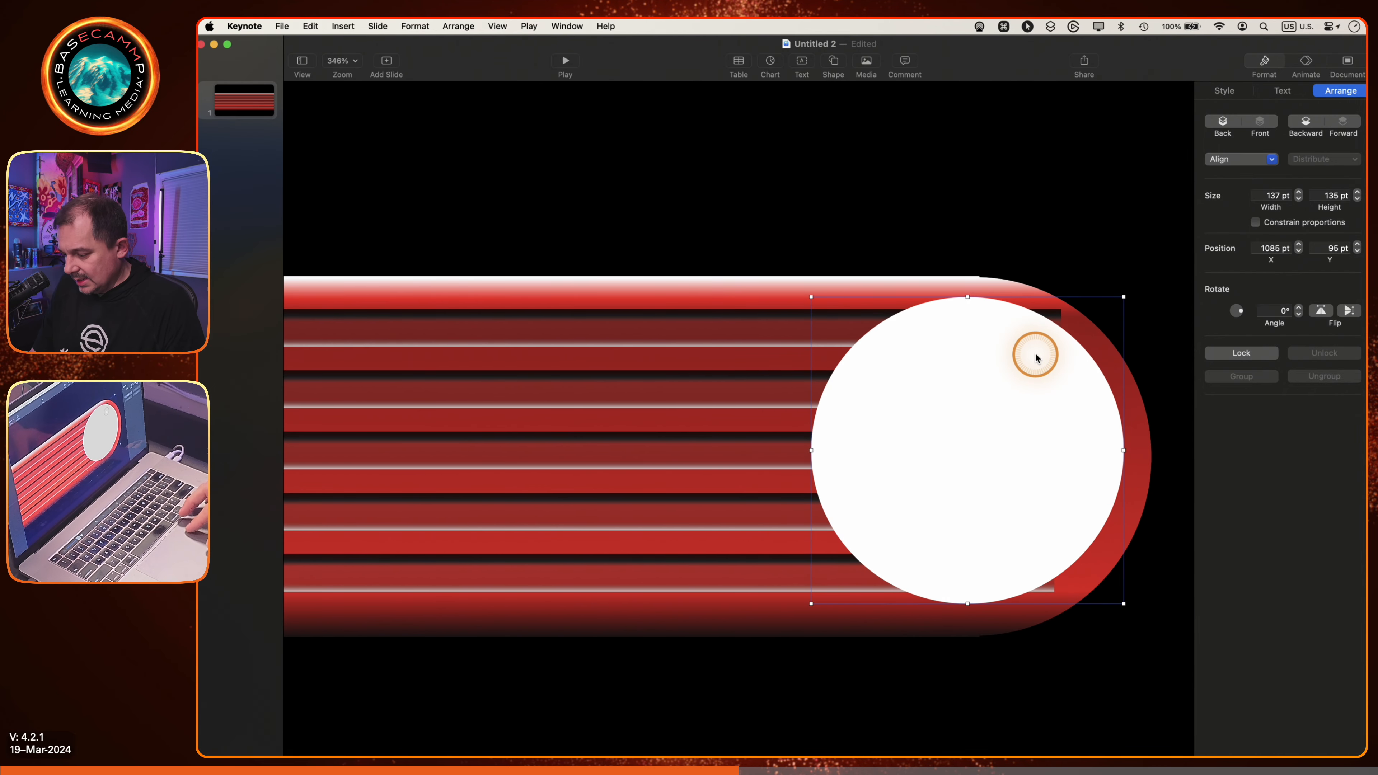
Lower the white circle to Y 97 pt and shorten the top thin stripe to end behind it.
{"action": "left_click_drag", "start_coordinate": [991, 439], "coordinate": [993, 447]}
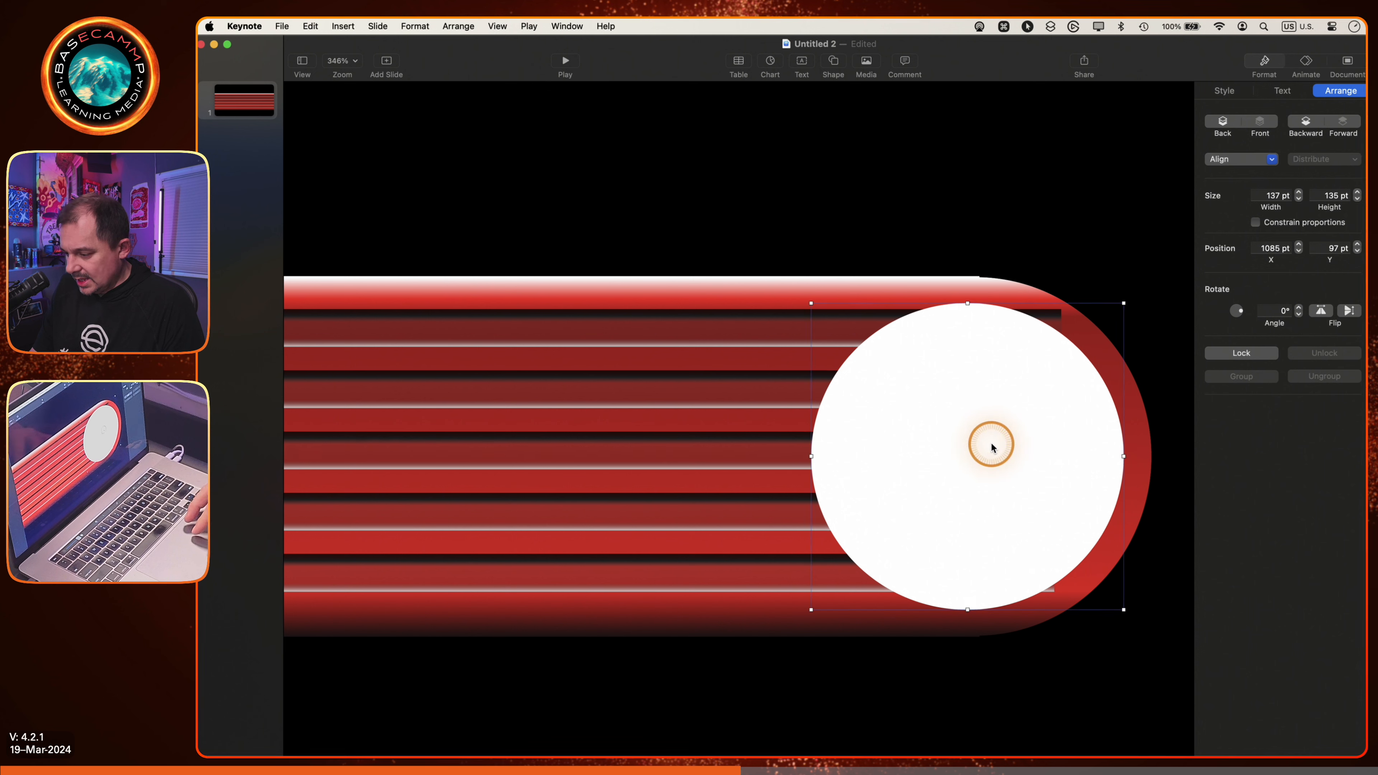
{"action": "left_click", "coordinate": [1114, 282]}
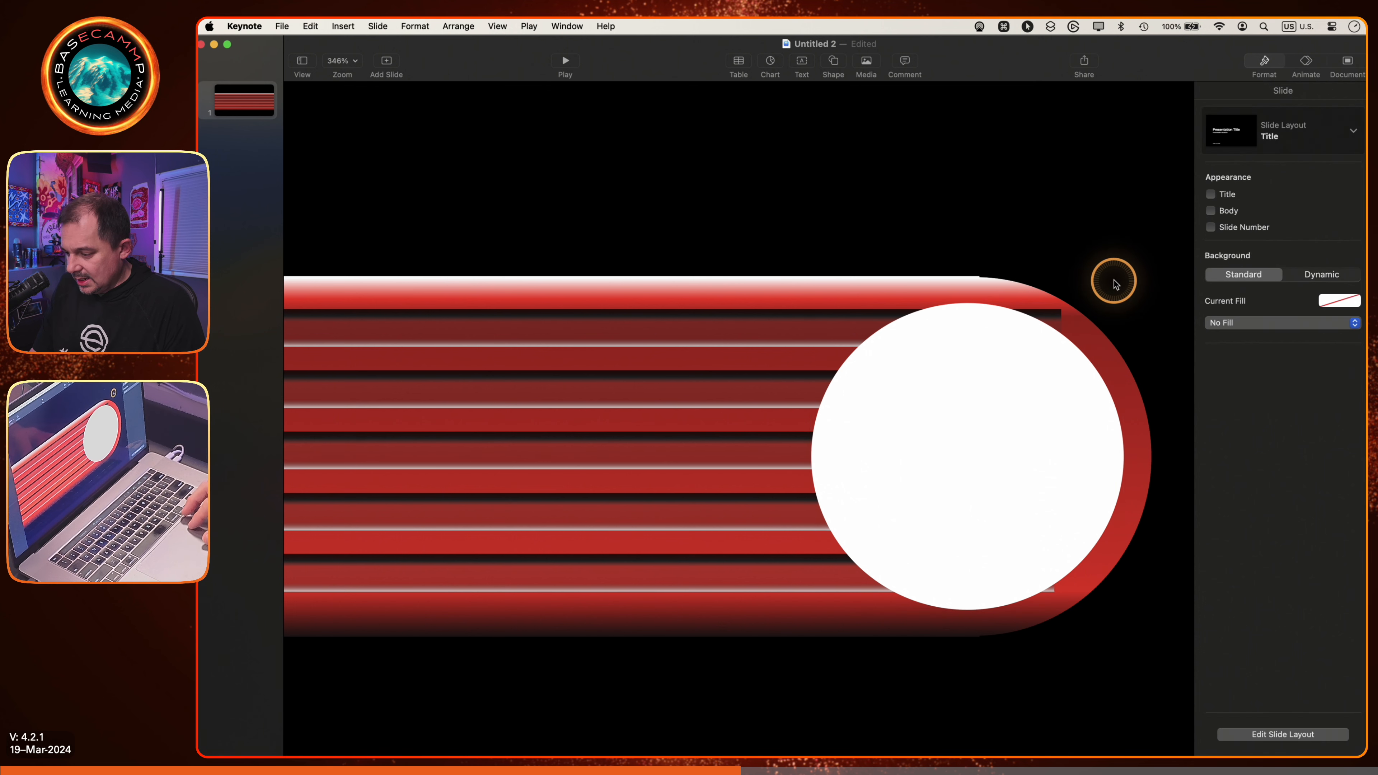
{"action": "left_click", "coordinate": [1060, 321]}
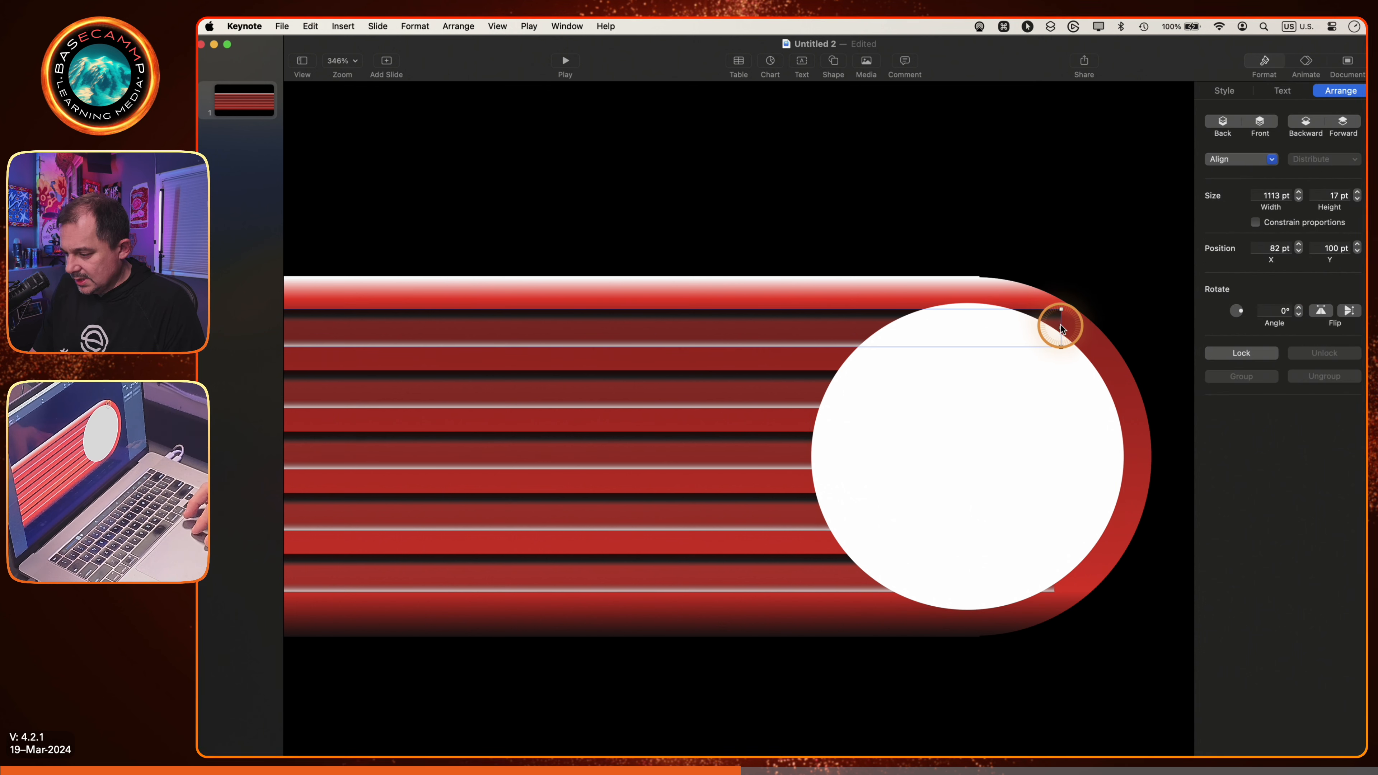
{"action": "left_click_drag", "start_coordinate": [1061, 324], "coordinate": [984, 326]}
{"action": "scroll", "coordinate": [988, 326], "scroll_direction": "left", "scroll_amount": 3}
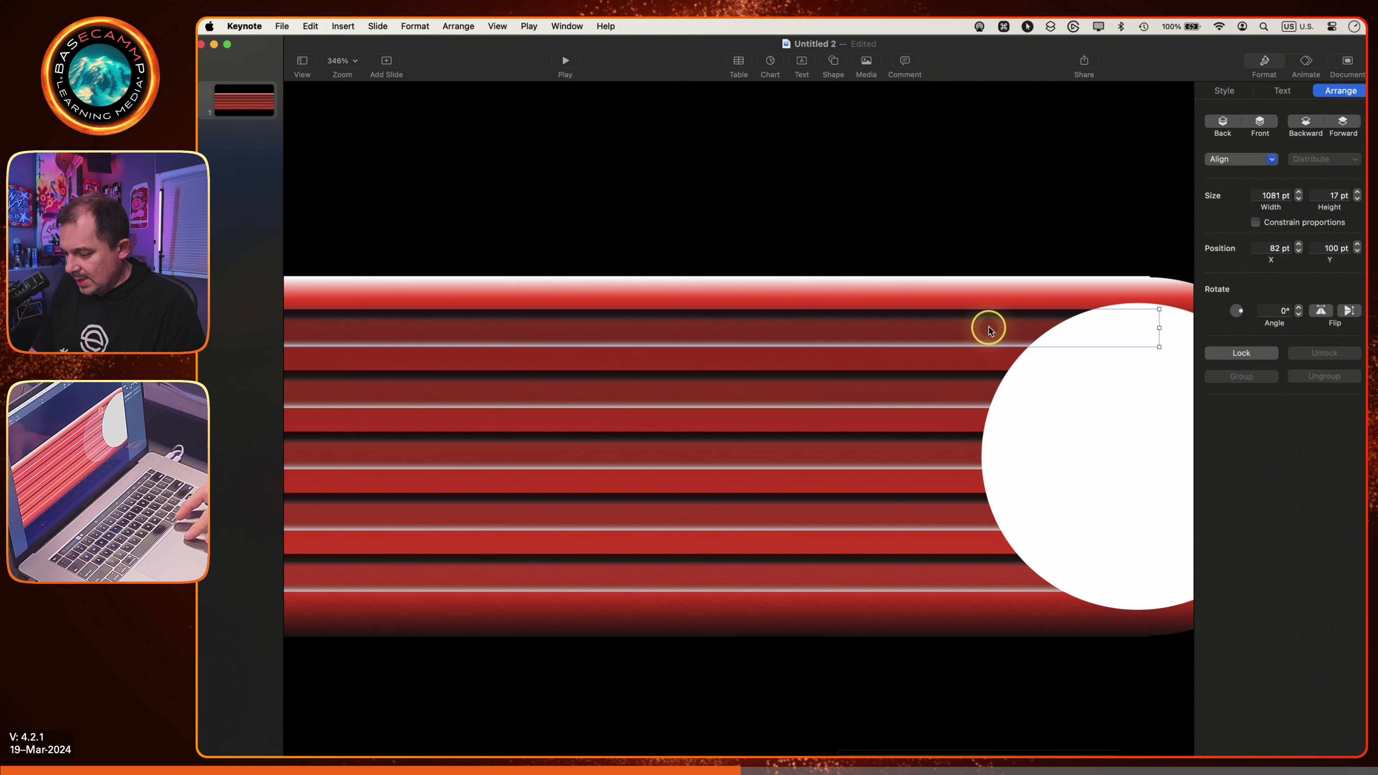
Shorten the lower thin stripe so its right end also tucks behind the circle.
{"action": "left_click", "coordinate": [971, 578]}
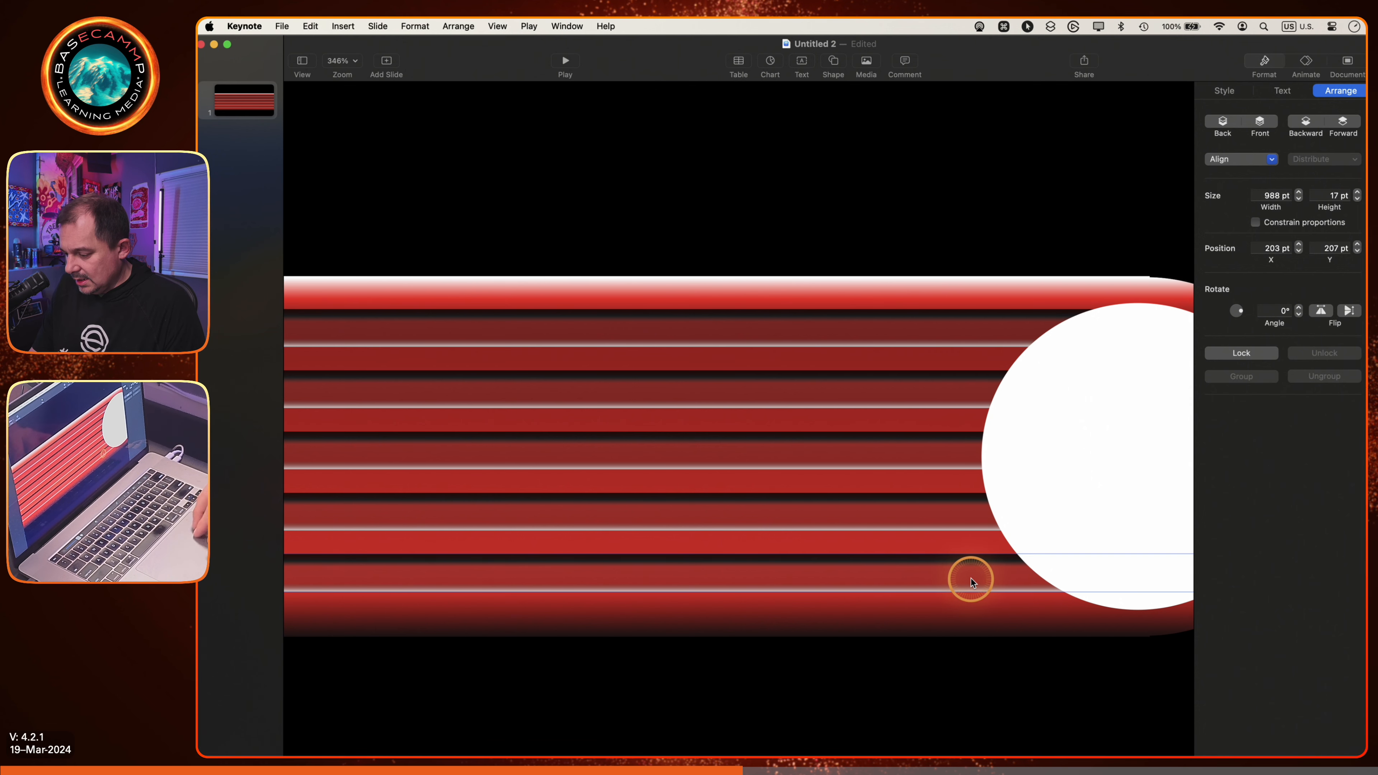
{"action": "scroll", "coordinate": [968, 579], "scroll_direction": "right", "scroll_amount": 3}
{"action": "left_click_drag", "start_coordinate": [1076, 571], "coordinate": [1009, 570]}
{"action": "scroll", "coordinate": [1009, 570], "scroll_direction": "left", "scroll_amount": 3}
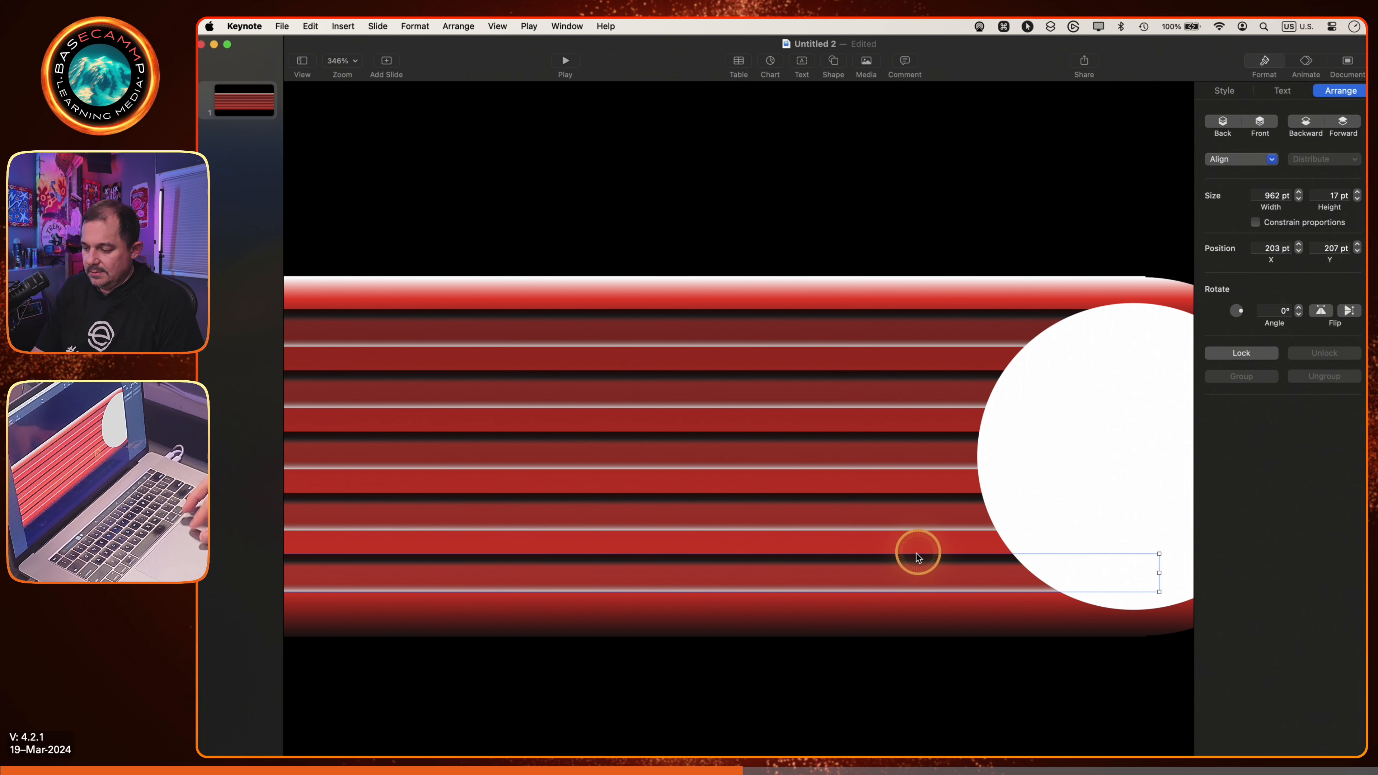
{"action": "left_click", "coordinate": [942, 657]}
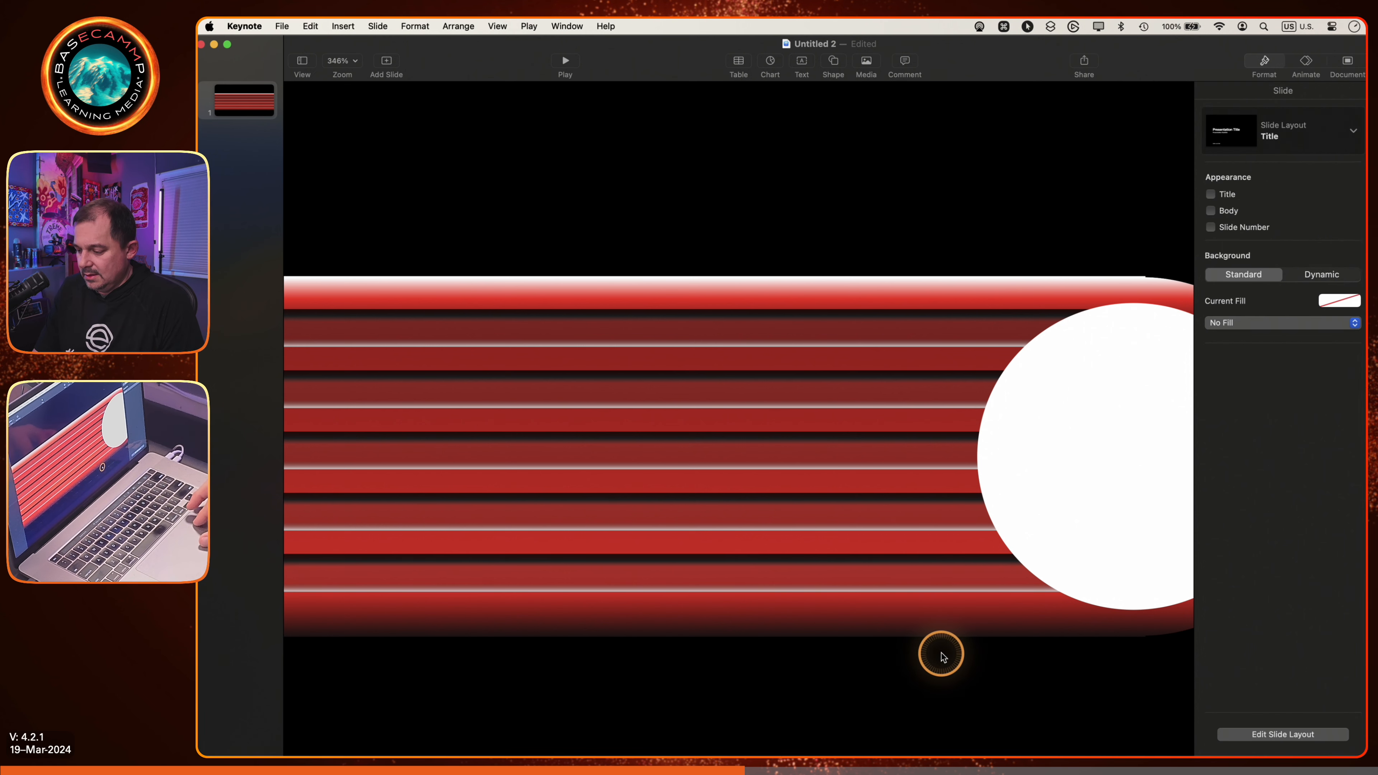
{"action": "scroll", "coordinate": [941, 654], "scroll_direction": "down", "scroll_amount": 5}
{"action": "left_click", "coordinate": [1033, 437]}
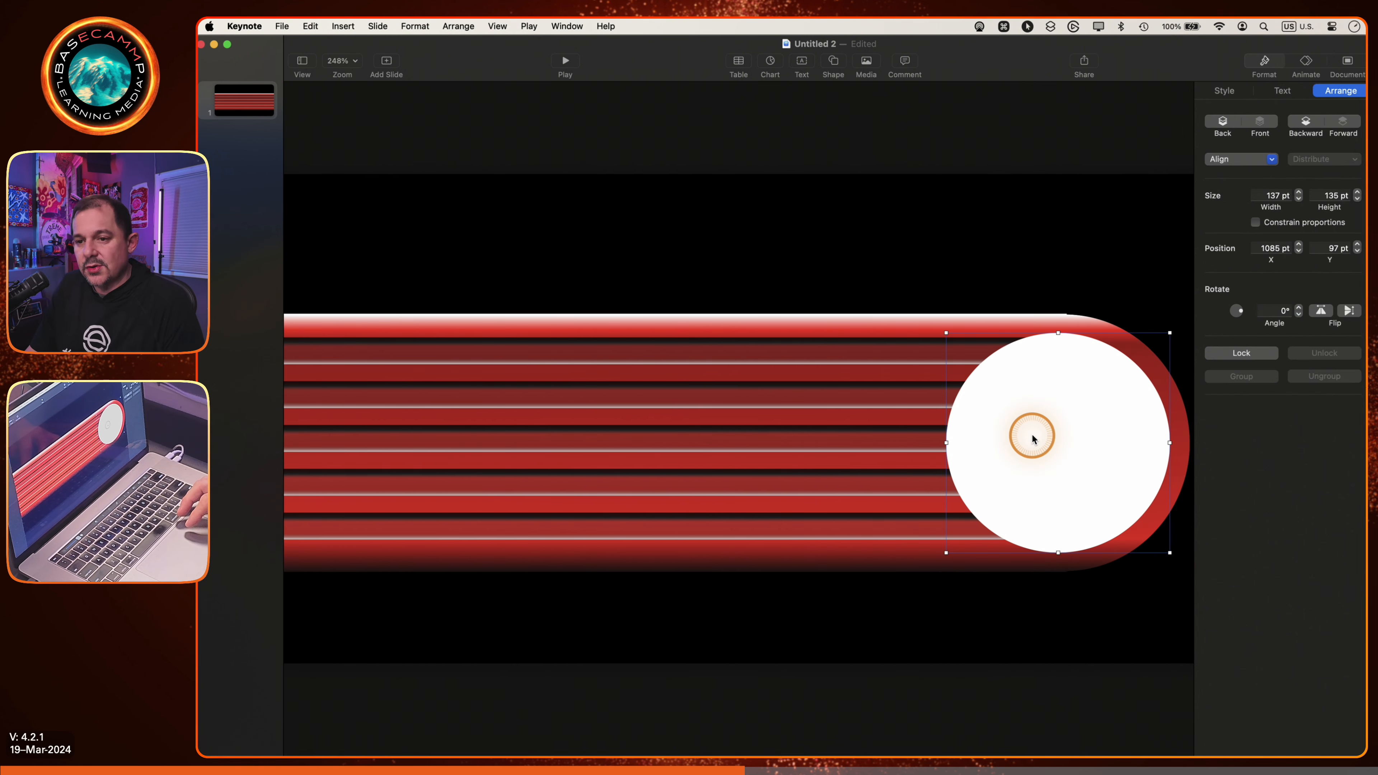
Change the circle's fill to Advanced Gradient Fill.
{"action": "left_click", "coordinate": [1088, 365]}
{"action": "left_click", "coordinate": [1225, 90]}
{"action": "left_click", "coordinate": [1282, 227]}
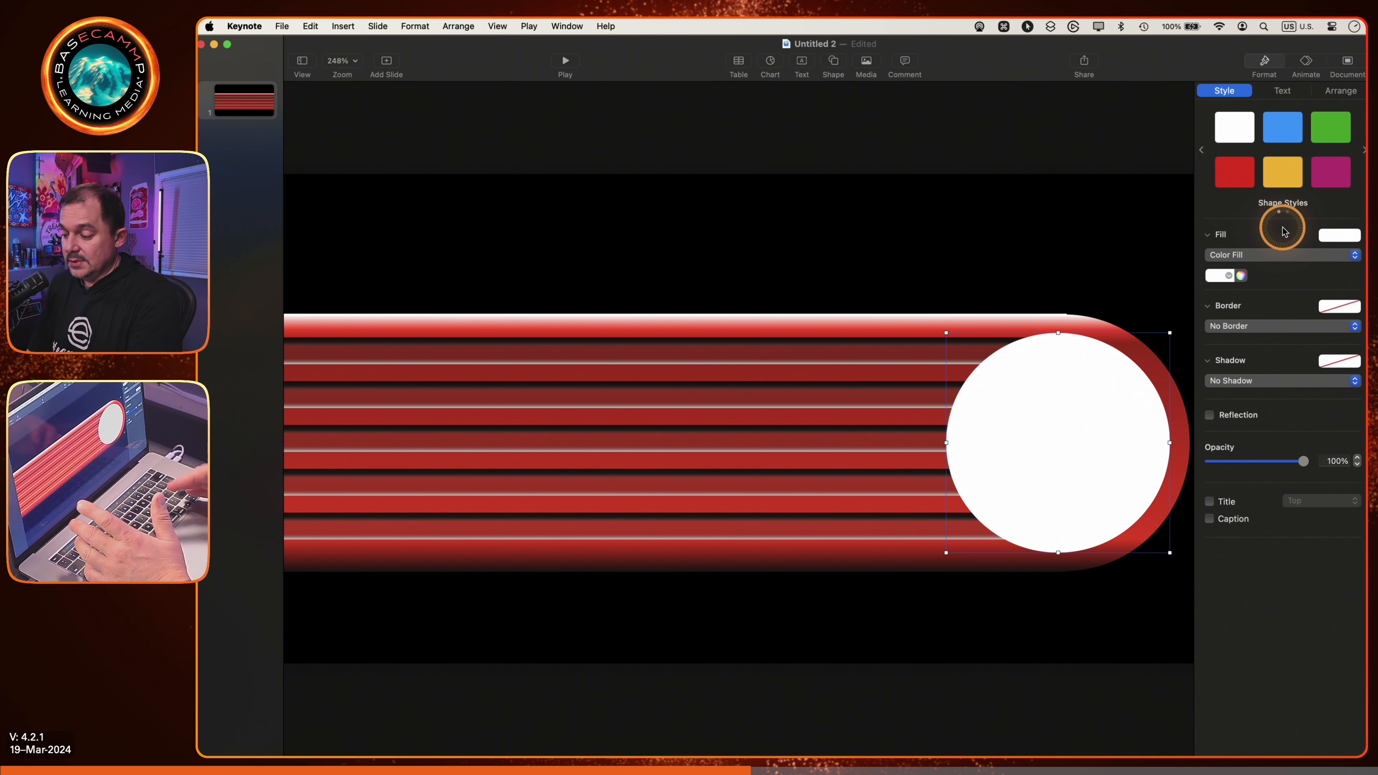
{"action": "left_click", "coordinate": [1232, 257]}
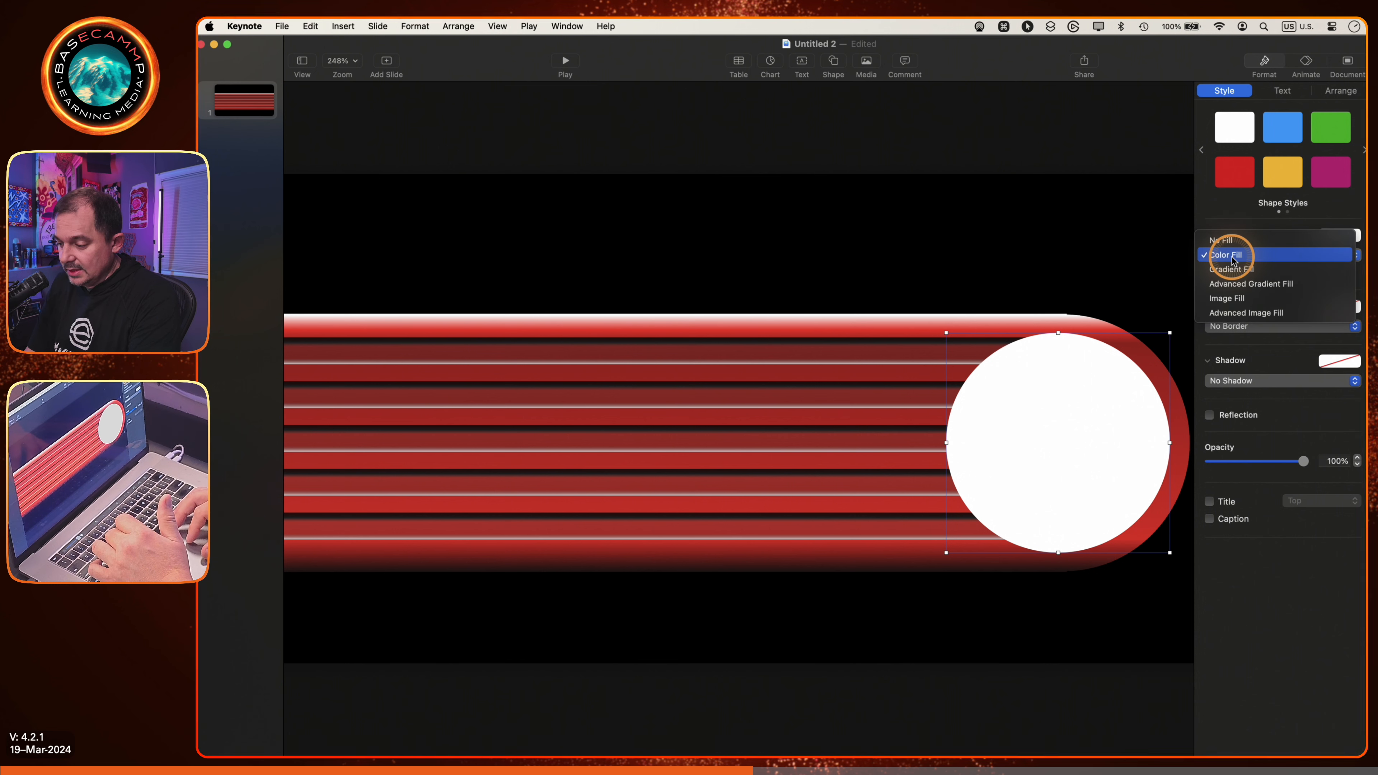
{"action": "left_click", "coordinate": [1230, 284]}
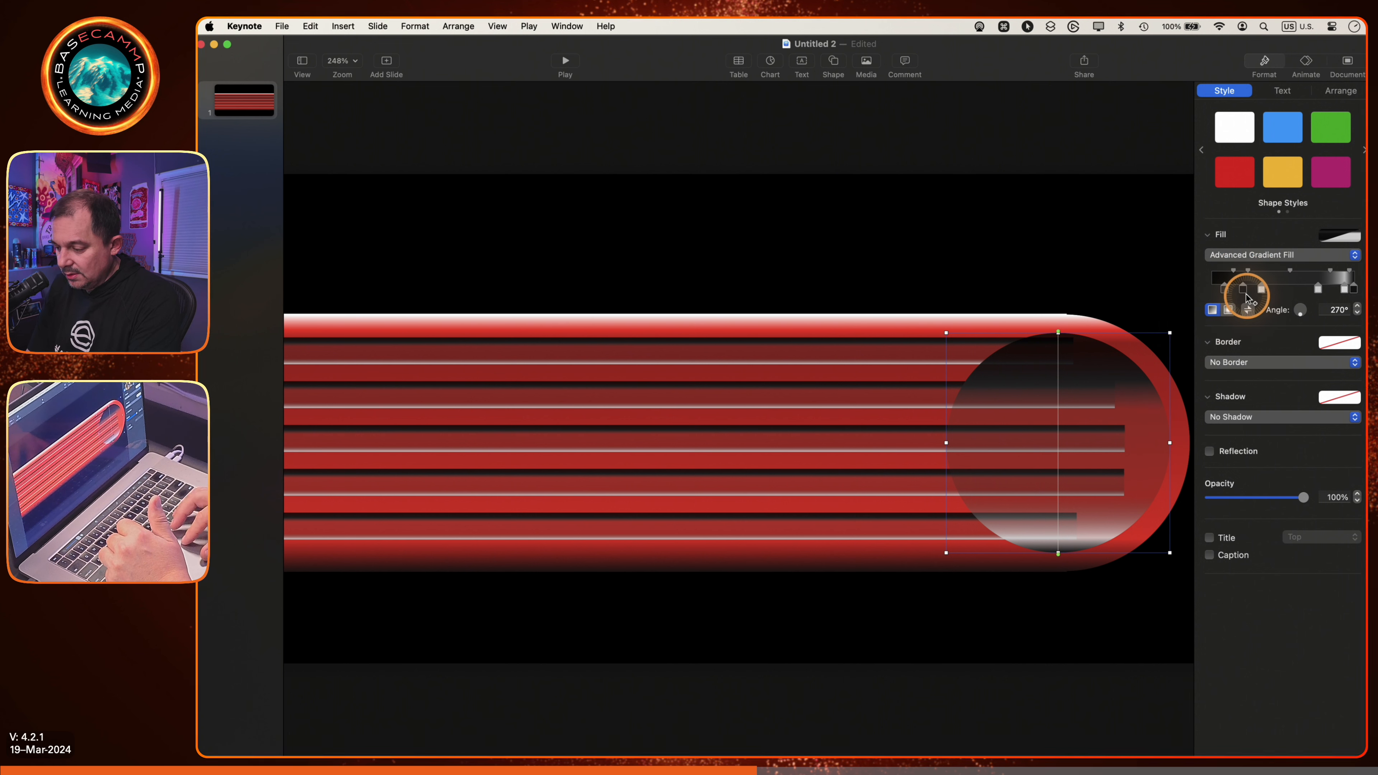
Remove the extra and grey gradient stops, leaving two, with the left stop at the start.
{"action": "double_click", "coordinate": [1225, 291]}
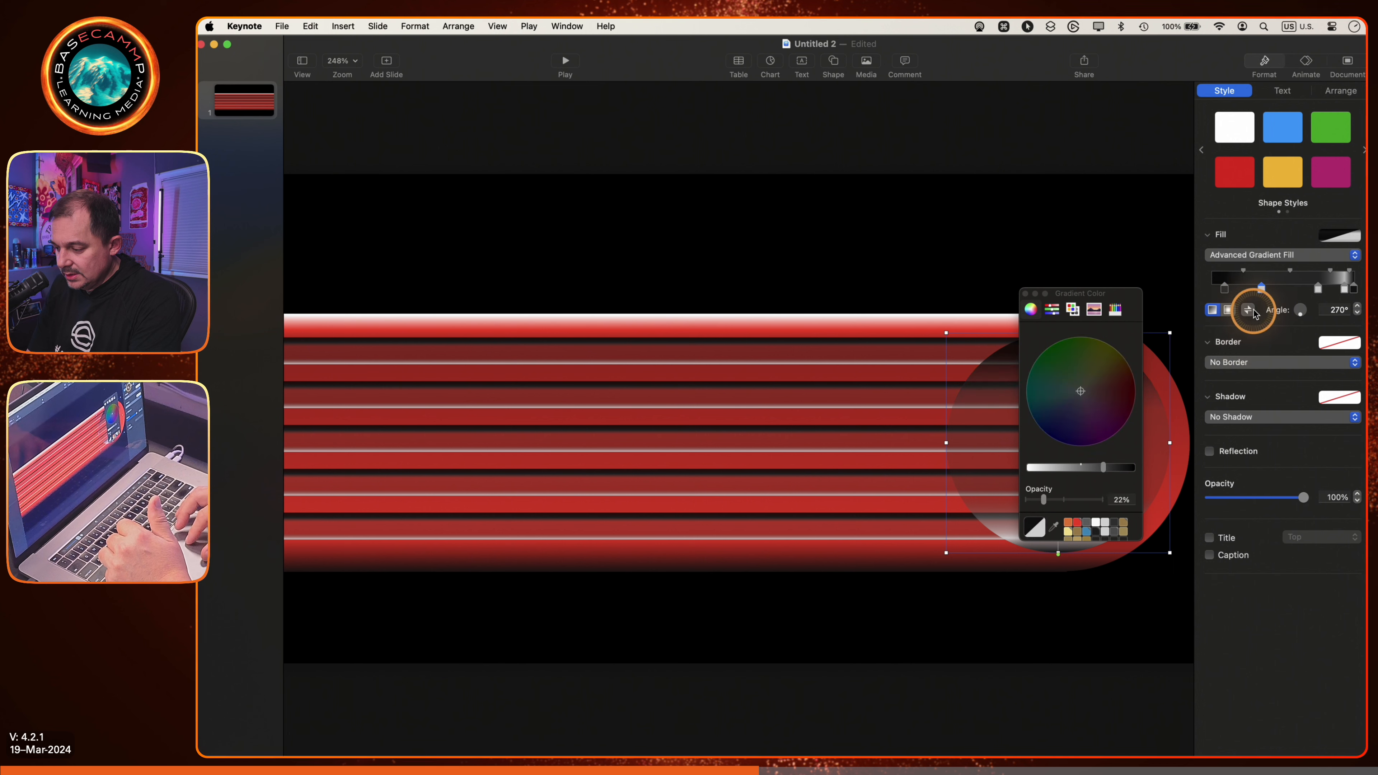
{"action": "left_click", "coordinate": [1262, 290]}
{"action": "left_click_drag", "start_coordinate": [1260, 291], "coordinate": [1263, 328]}
{"action": "left_click_drag", "start_coordinate": [1318, 292], "coordinate": [1315, 331]}
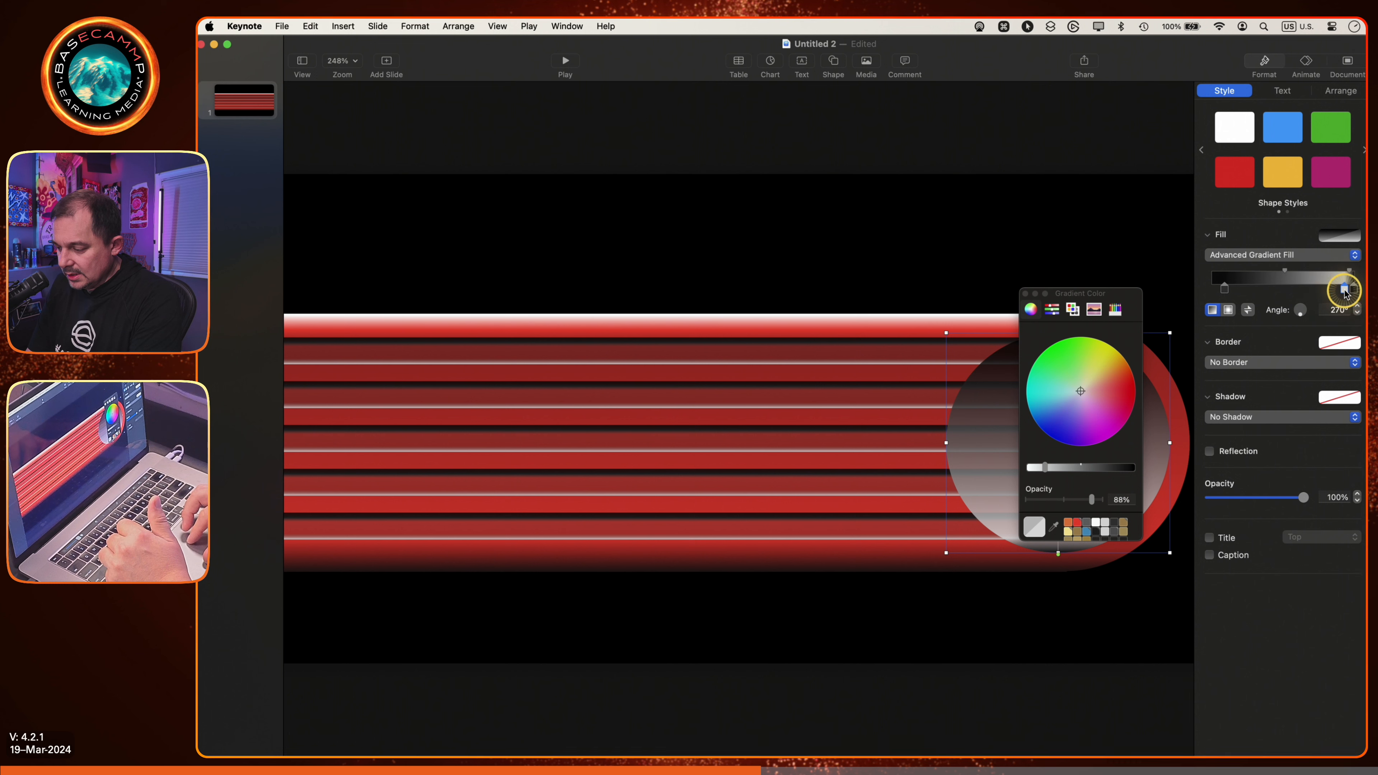
{"action": "left_click_drag", "start_coordinate": [1341, 325], "coordinate": [1340, 326]}
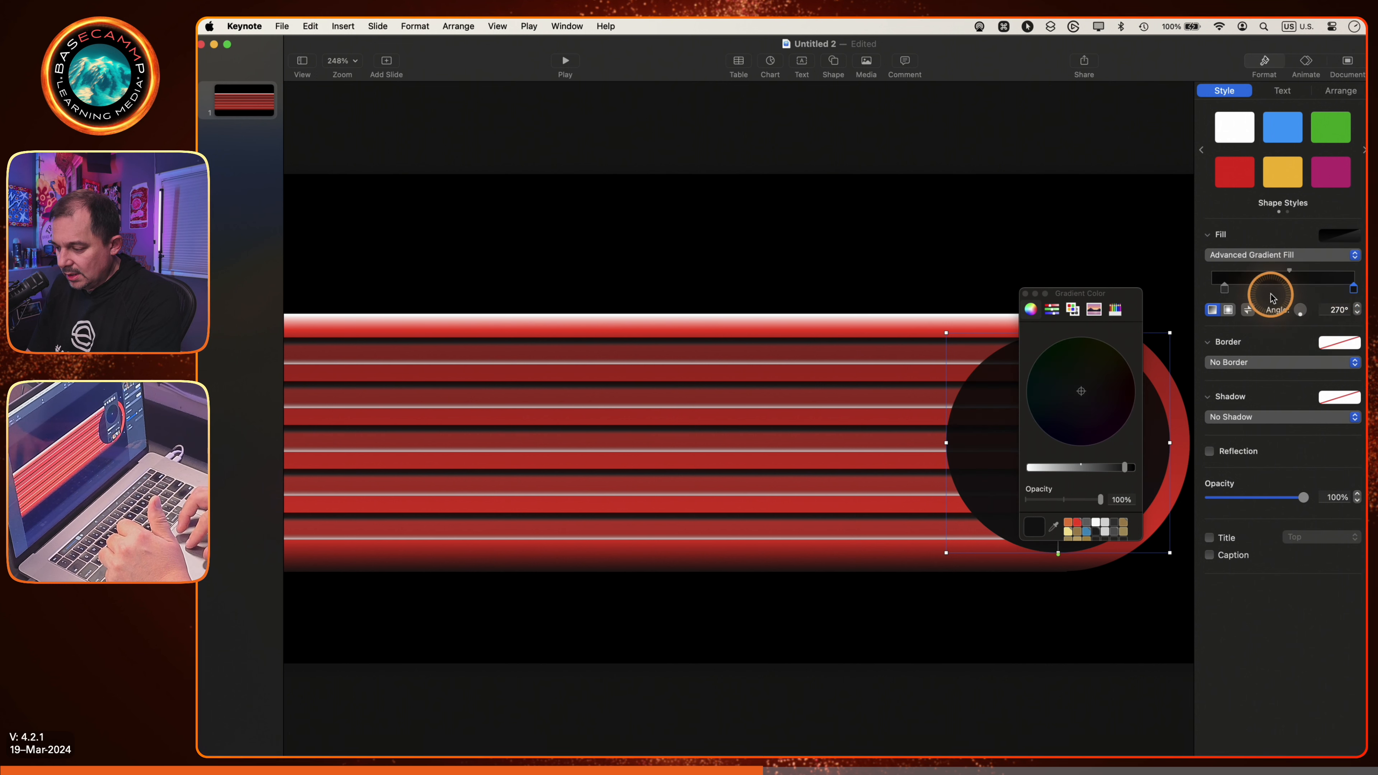
{"action": "left_click_drag", "start_coordinate": [1226, 296], "coordinate": [1199, 292]}
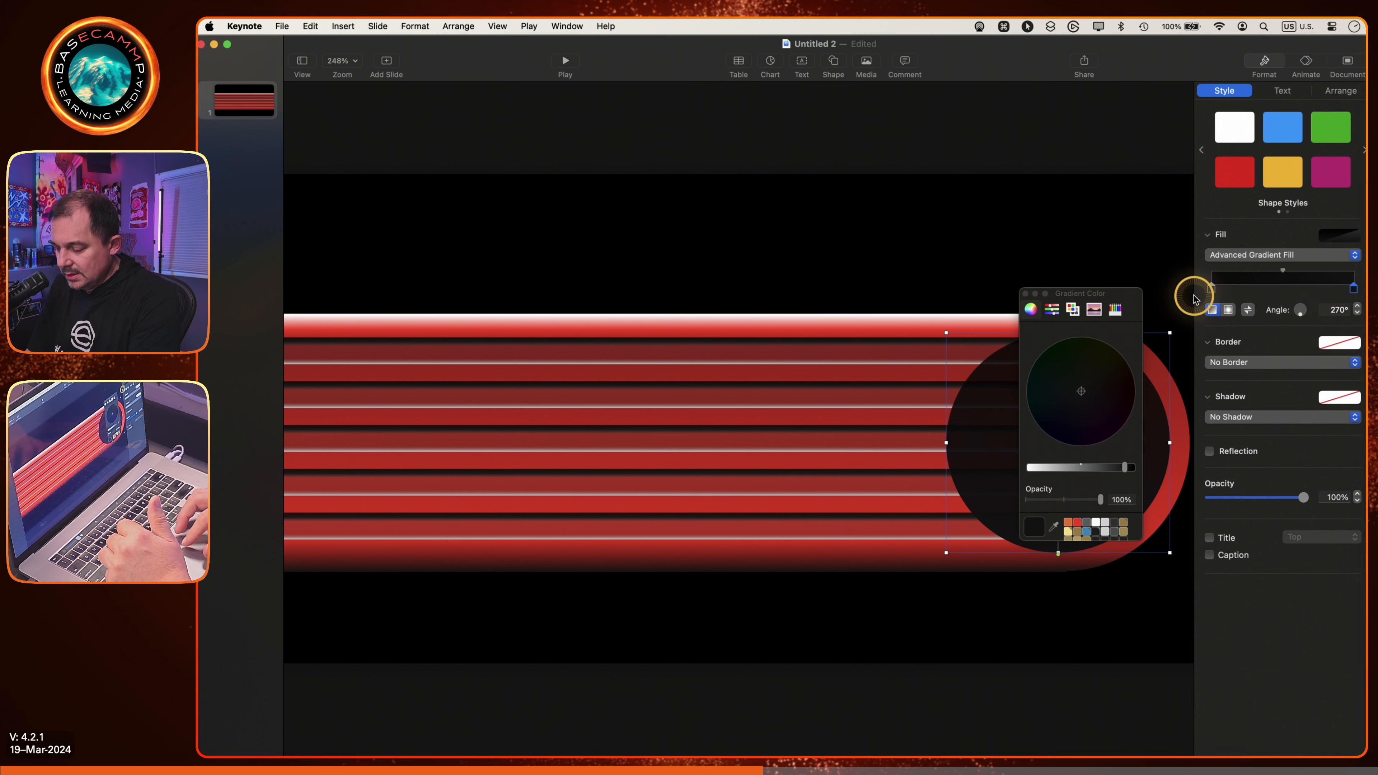
Push the right gradient stop to the end and make the left stop solid black.
{"action": "left_click_drag", "start_coordinate": [1064, 294], "coordinate": [917, 278]}
{"action": "left_click_drag", "start_coordinate": [1354, 289], "coordinate": [1360, 289]}
{"action": "left_click", "coordinate": [1211, 289]}
{"action": "left_click_drag", "start_coordinate": [978, 451], "coordinate": [991, 452]}
{"action": "left_click_drag", "start_coordinate": [942, 484], "coordinate": [996, 482]}
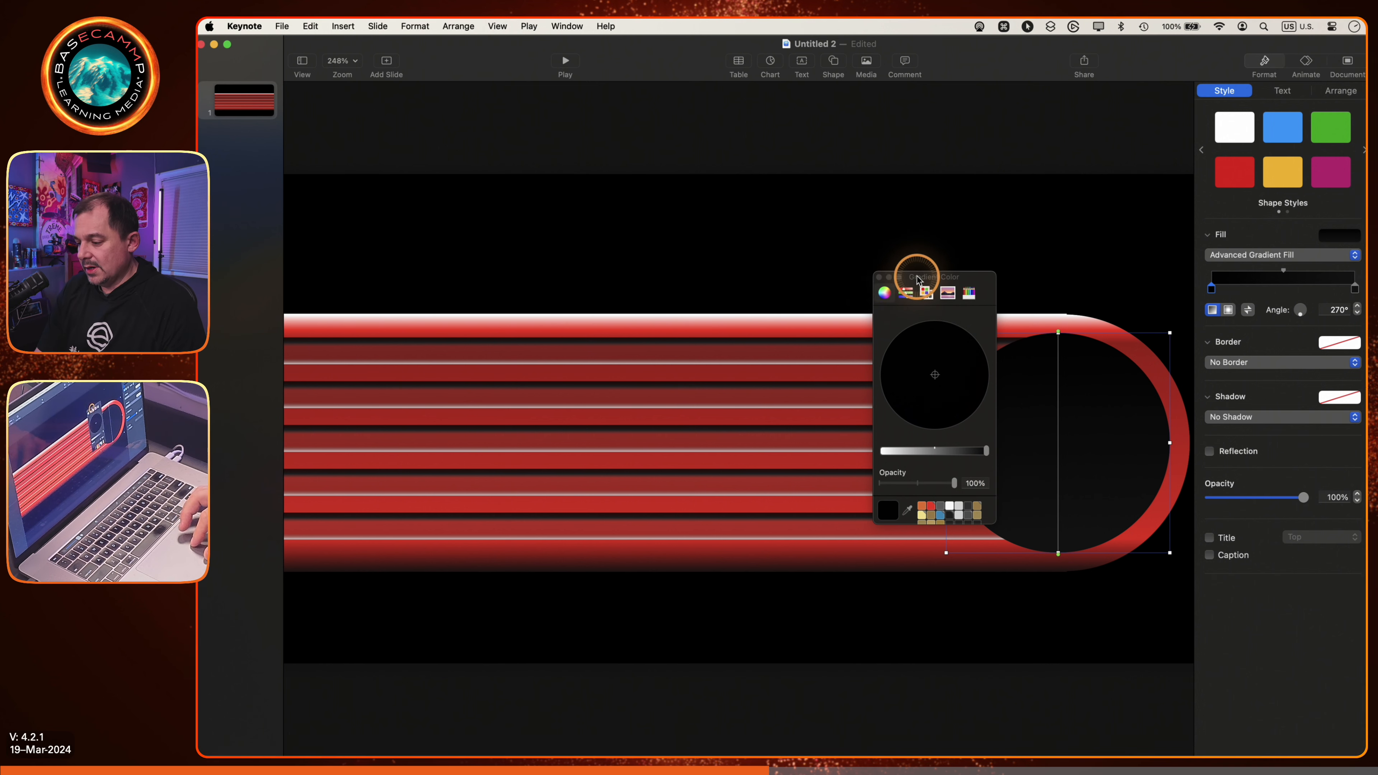
Deselect the now near-black circle and close the Colors window.
{"action": "left_click_drag", "start_coordinate": [917, 275], "coordinate": [844, 271]}
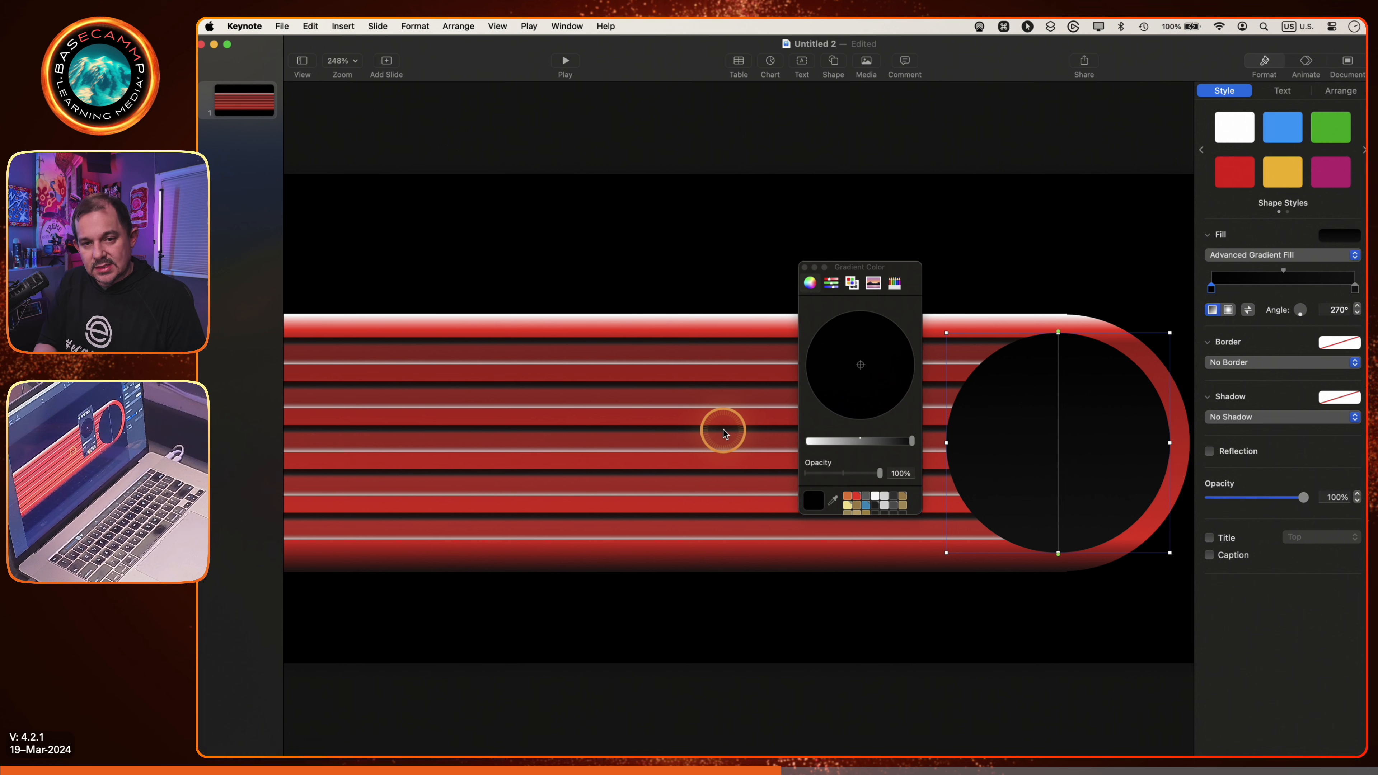
{"action": "left_click", "coordinate": [689, 271]}
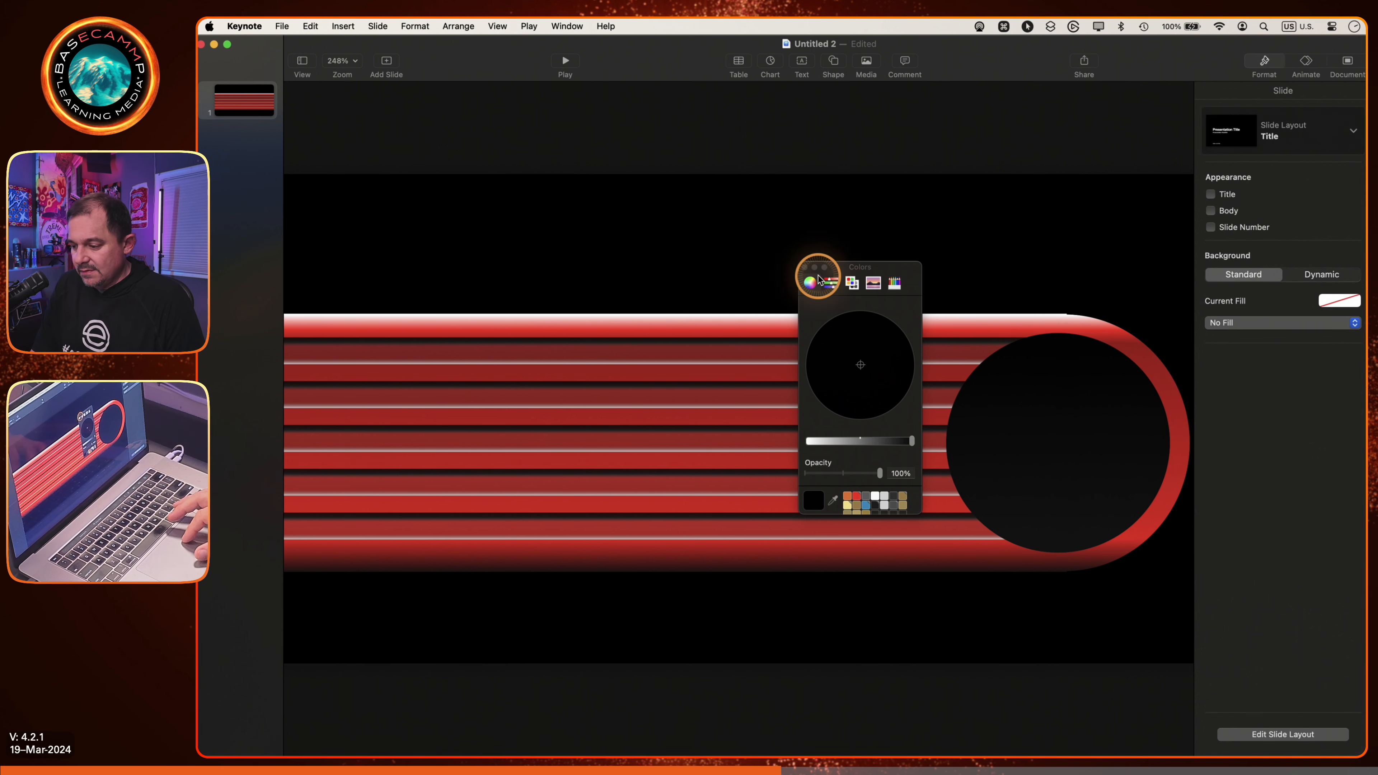
{"action": "left_click", "coordinate": [805, 268]}
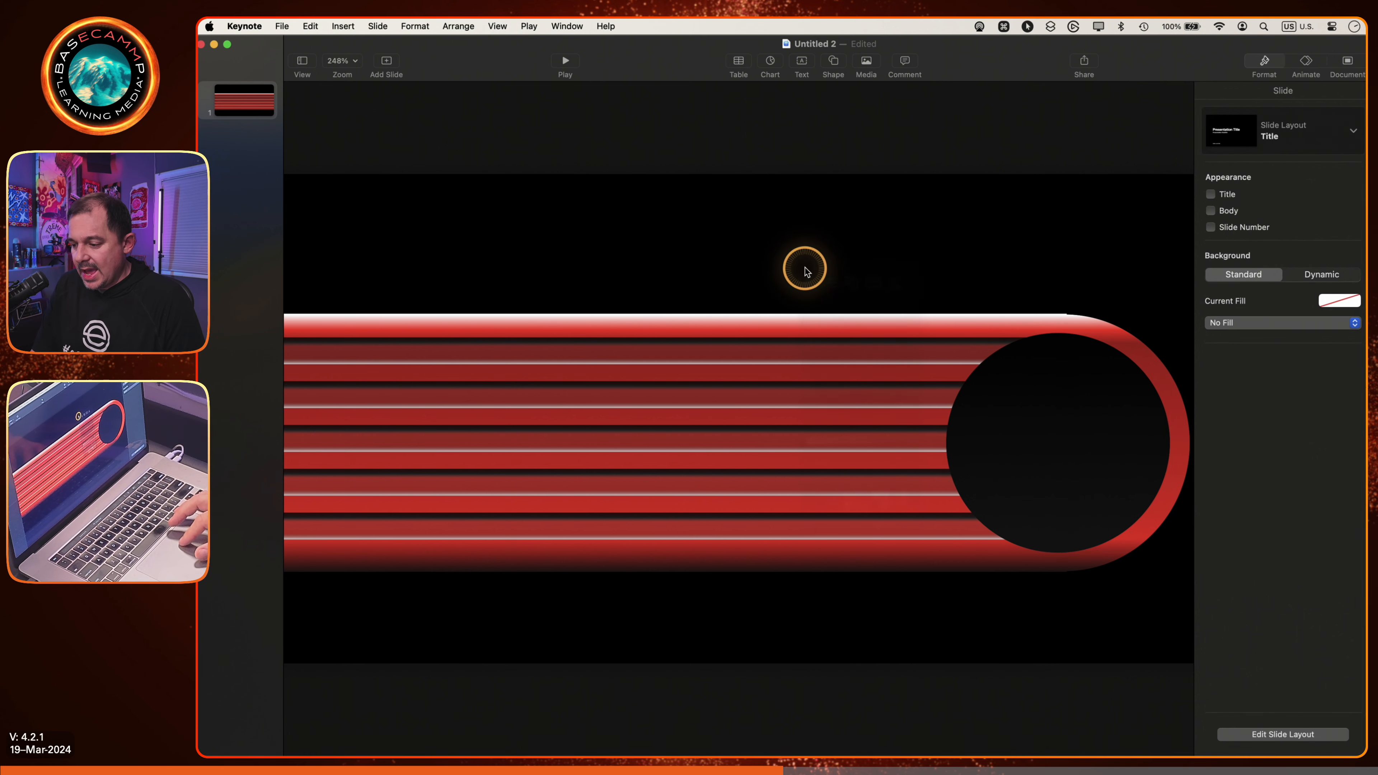
{"action": "left_click", "coordinate": [770, 352]}
{"action": "left_click_drag", "start_coordinate": [770, 352], "coordinate": [774, 273]}
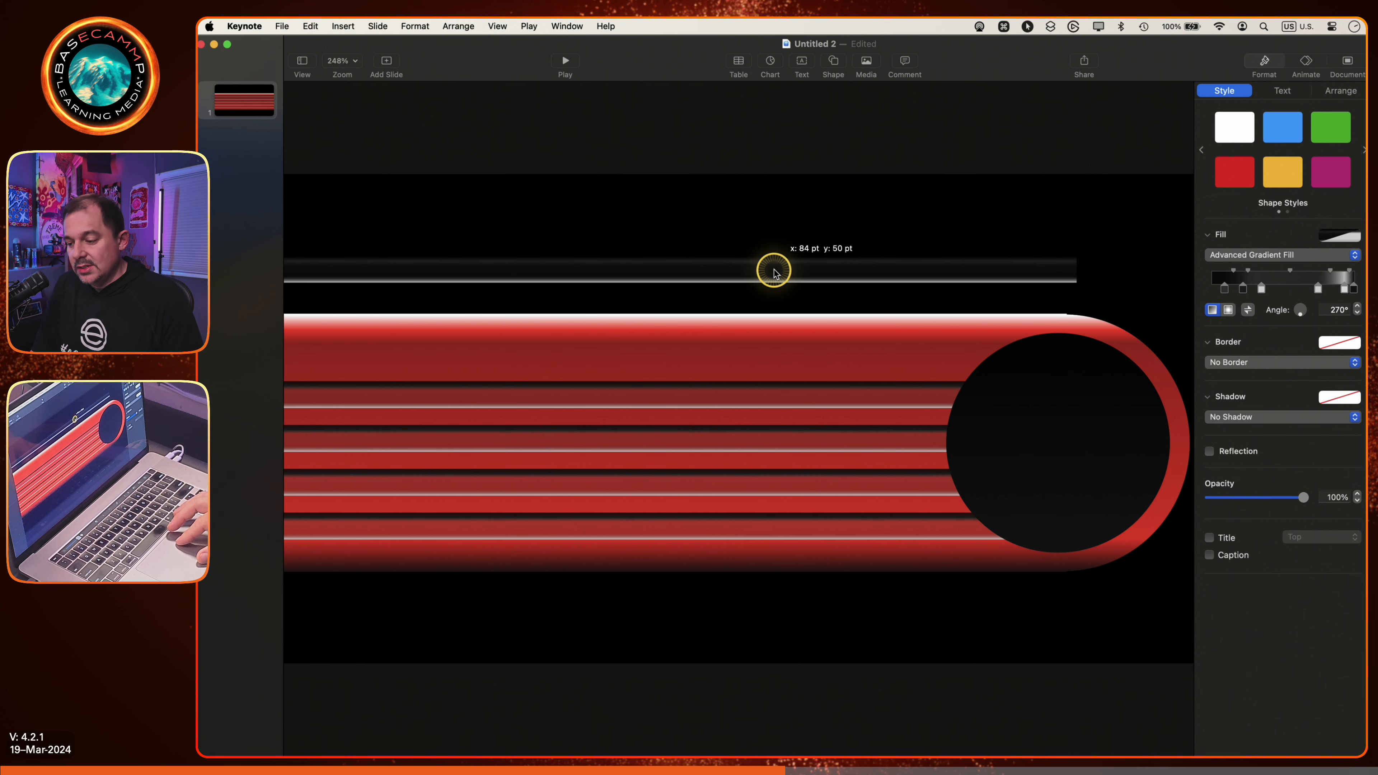
{"action": "left_click_drag", "start_coordinate": [774, 273], "coordinate": [773, 285]}
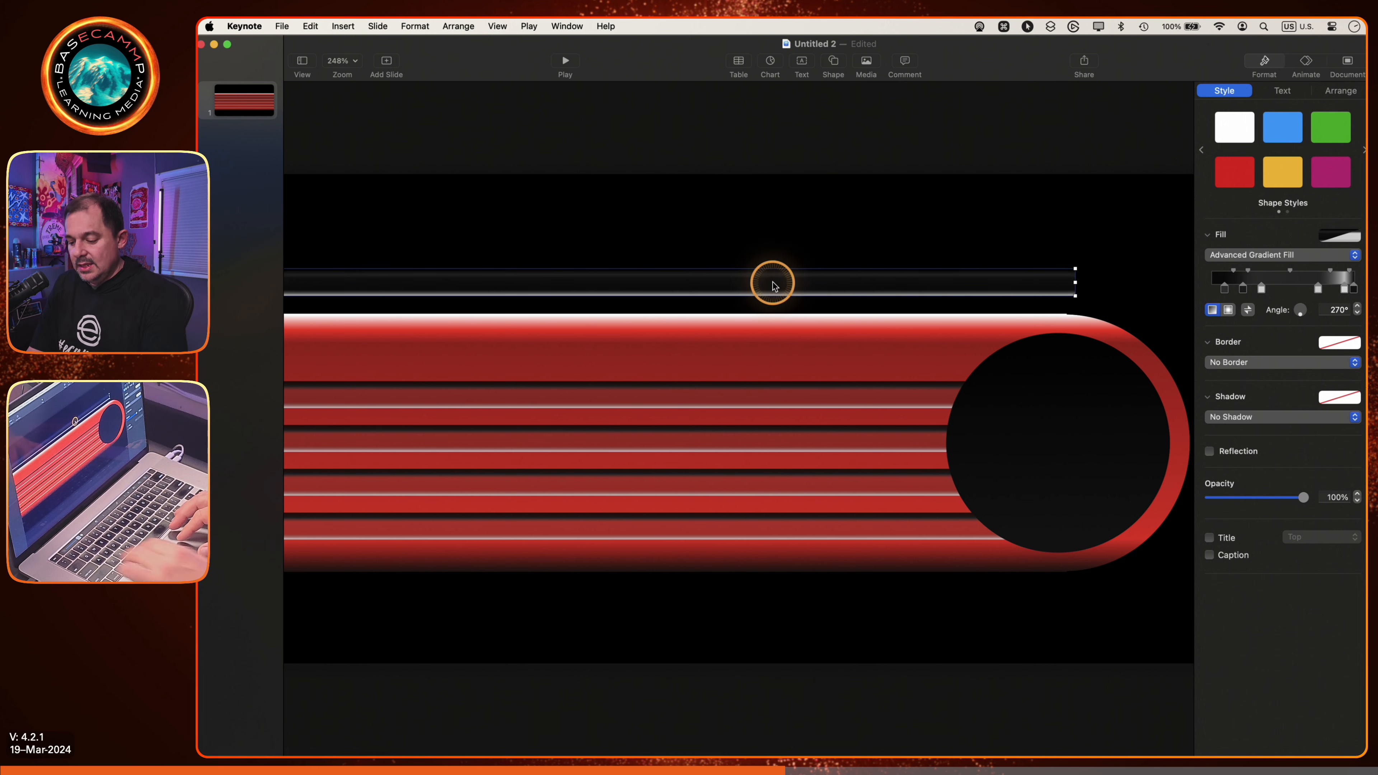
{"action": "key", "text": "super+z"}
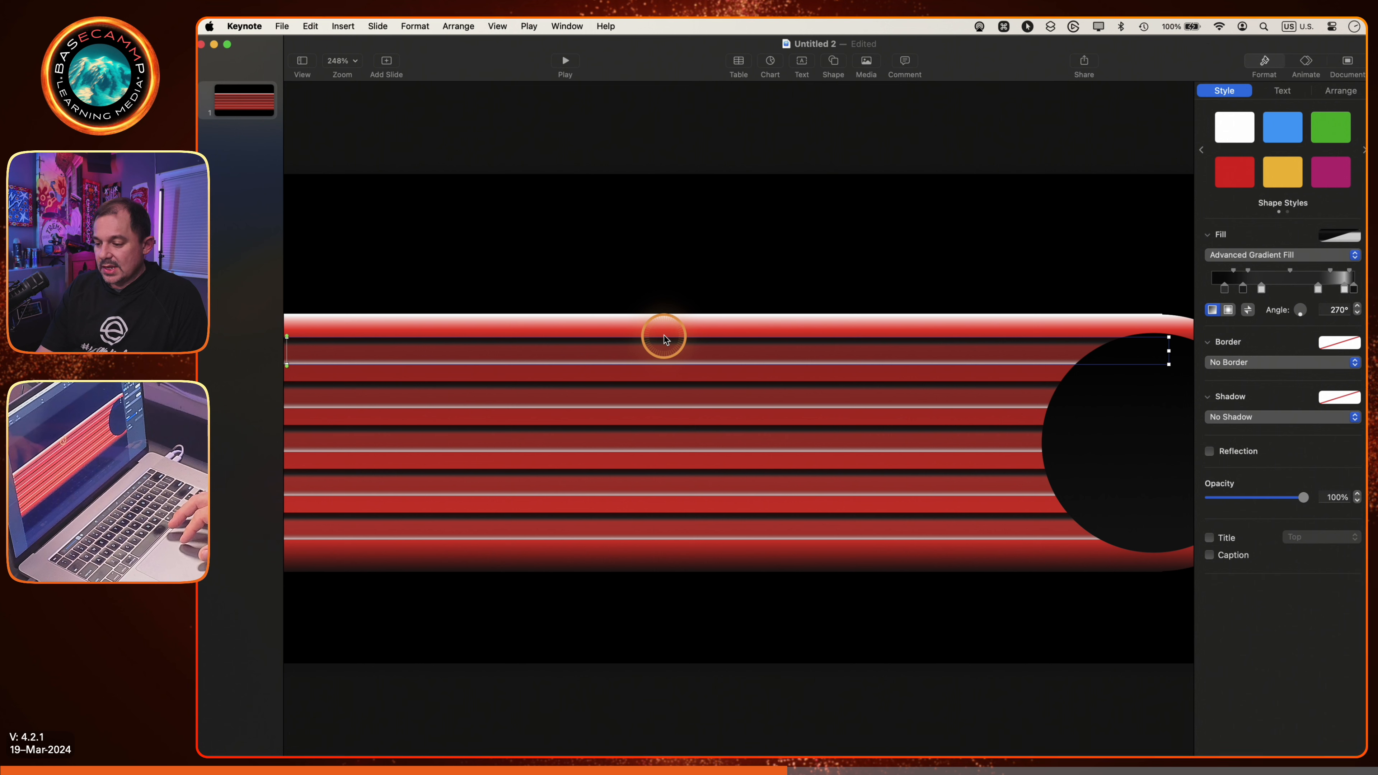
{"action": "left_click", "coordinate": [839, 328]}
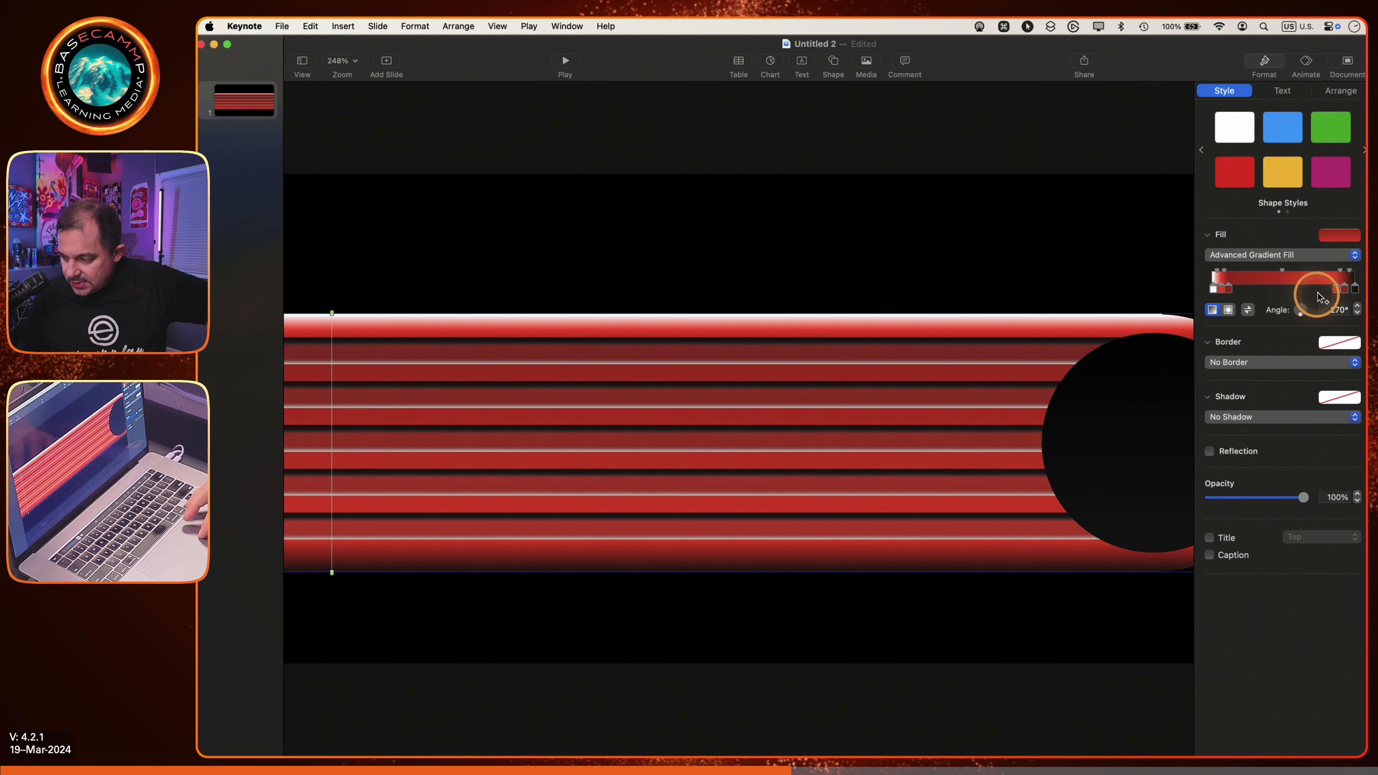
{"action": "left_click", "coordinate": [892, 236]}
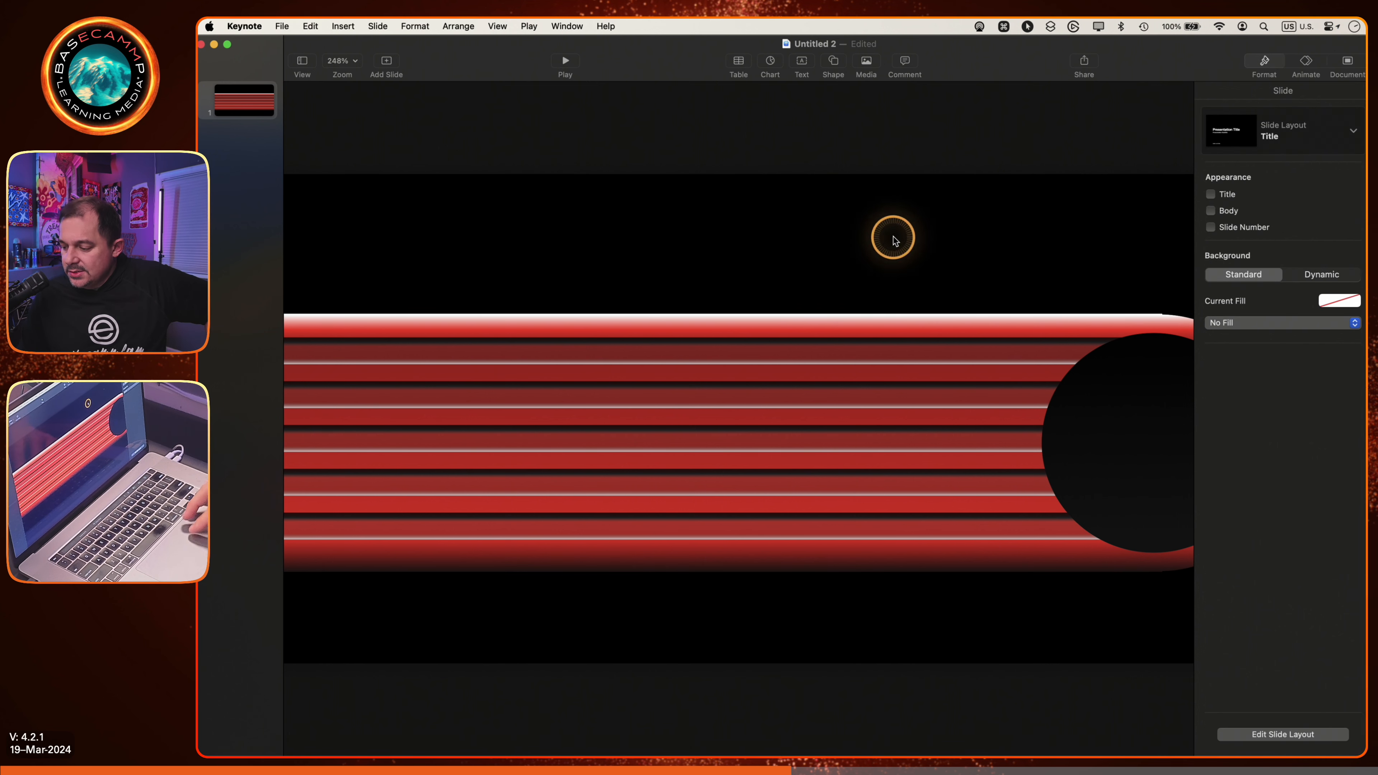
{"action": "left_click", "coordinate": [1103, 391]}
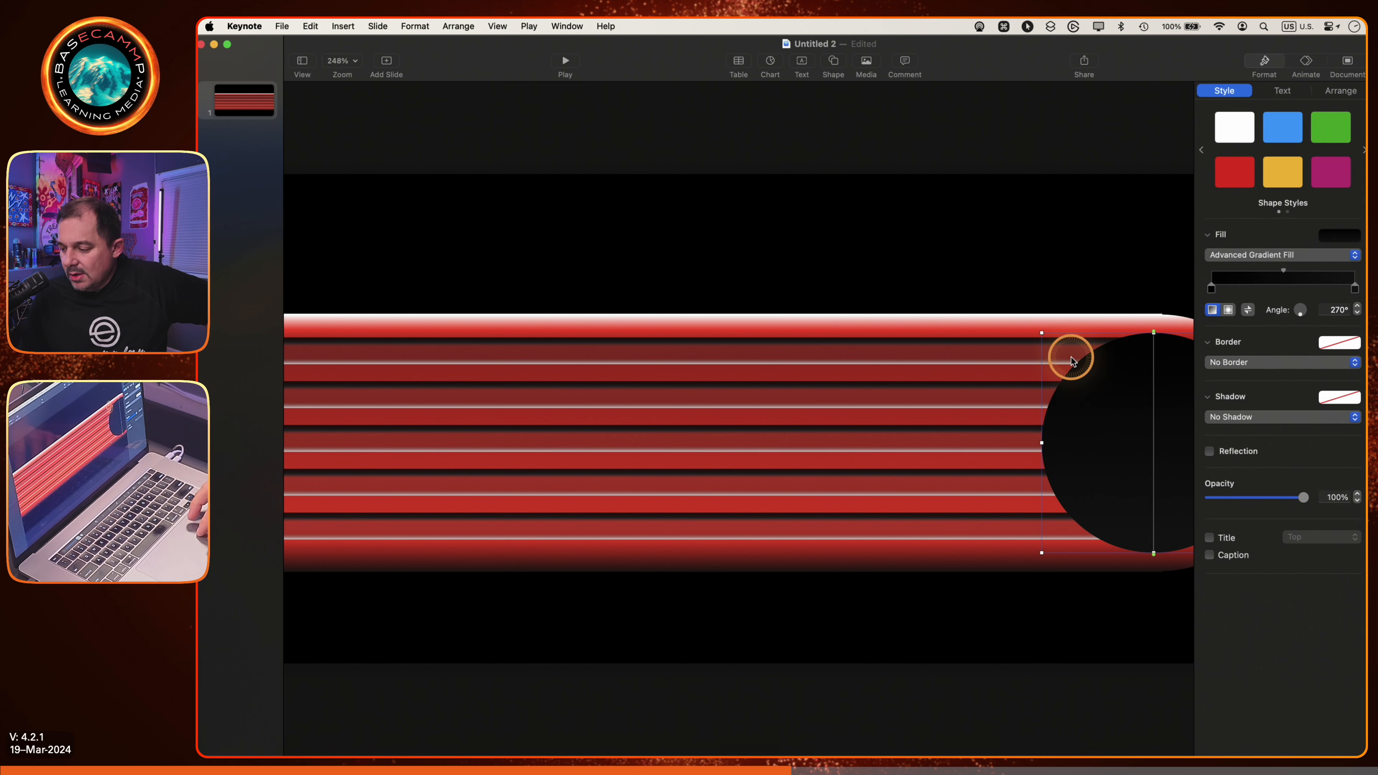
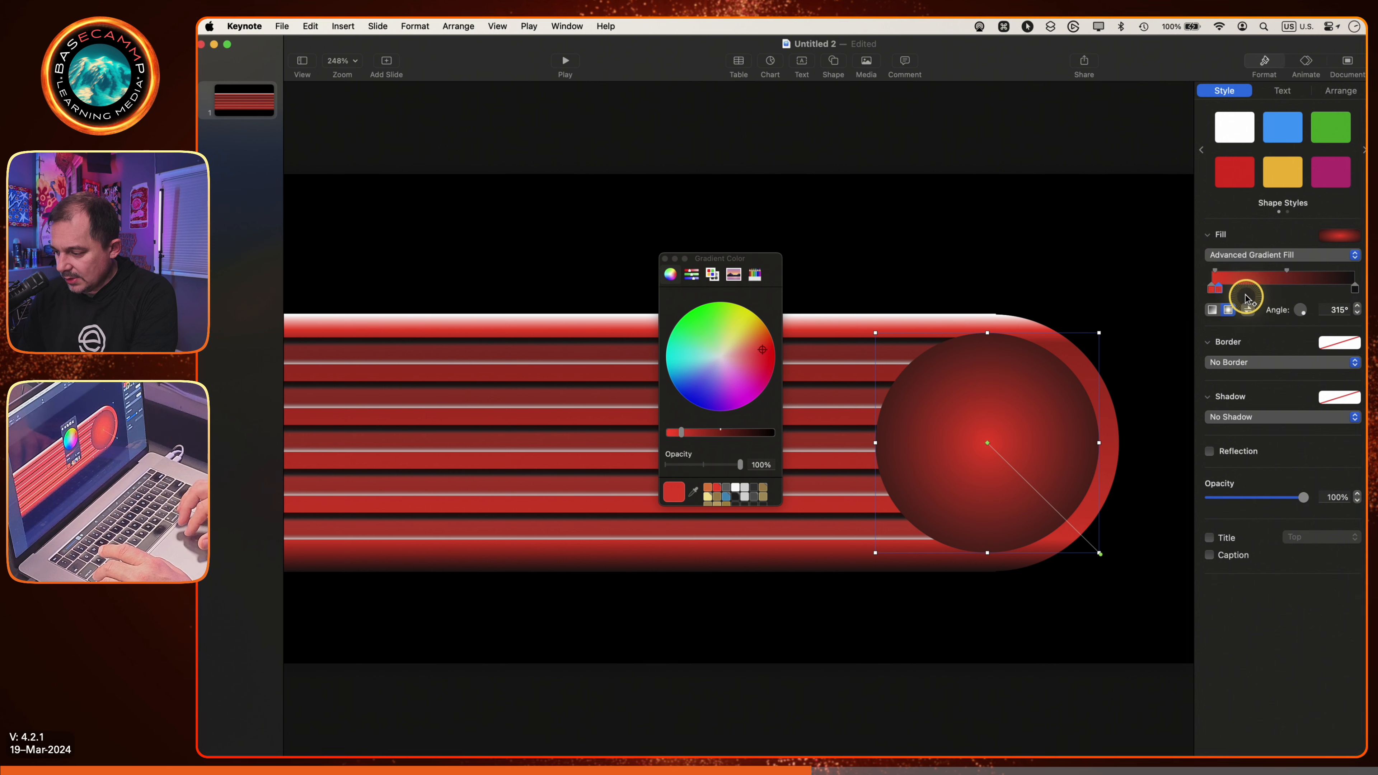
Widen the circle's bright red centre, then add a gradient stop near the end and darken it.
{"action": "left_click_drag", "start_coordinate": [1219, 288], "coordinate": [1301, 296]}
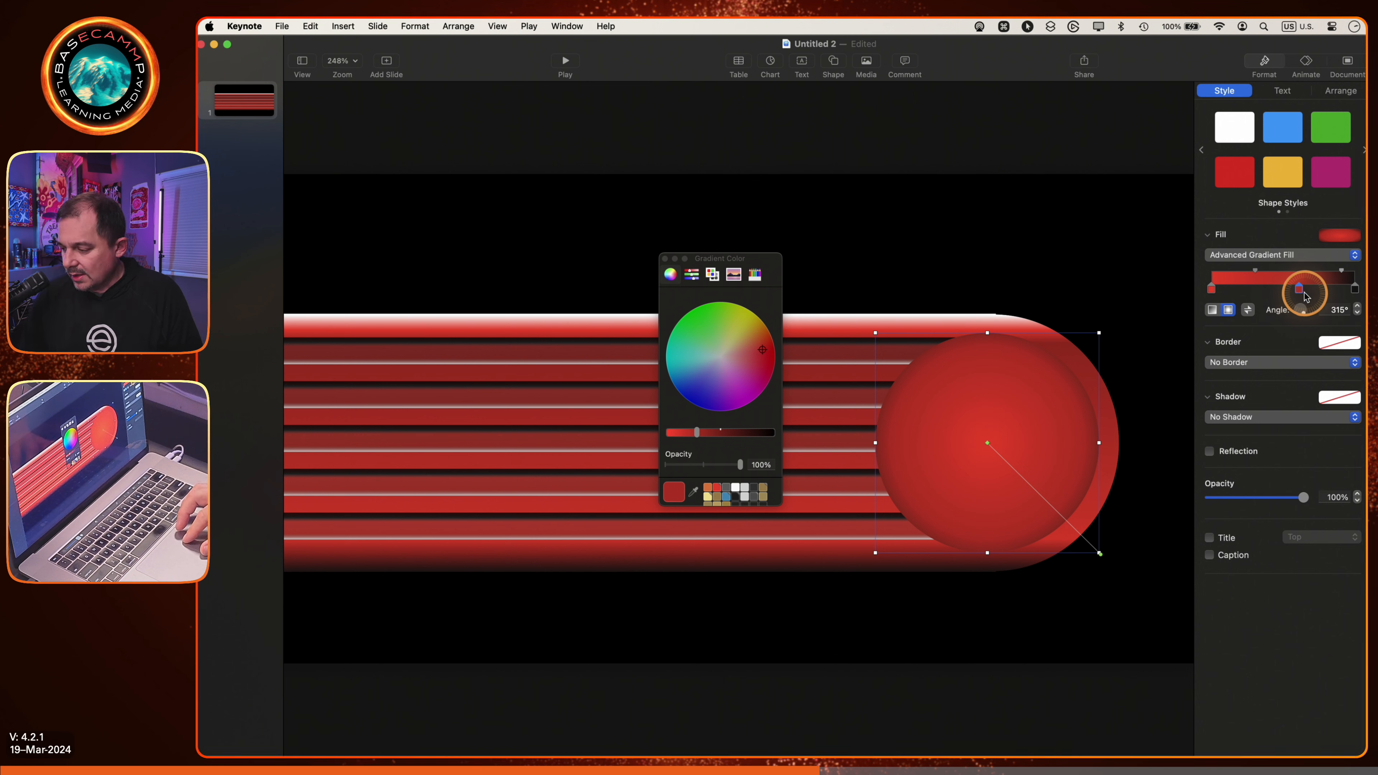
{"action": "left_click", "coordinate": [1308, 294]}
{"action": "left_click", "coordinate": [1308, 294]}
{"action": "left_click_drag", "start_coordinate": [1309, 293], "coordinate": [1325, 291]}
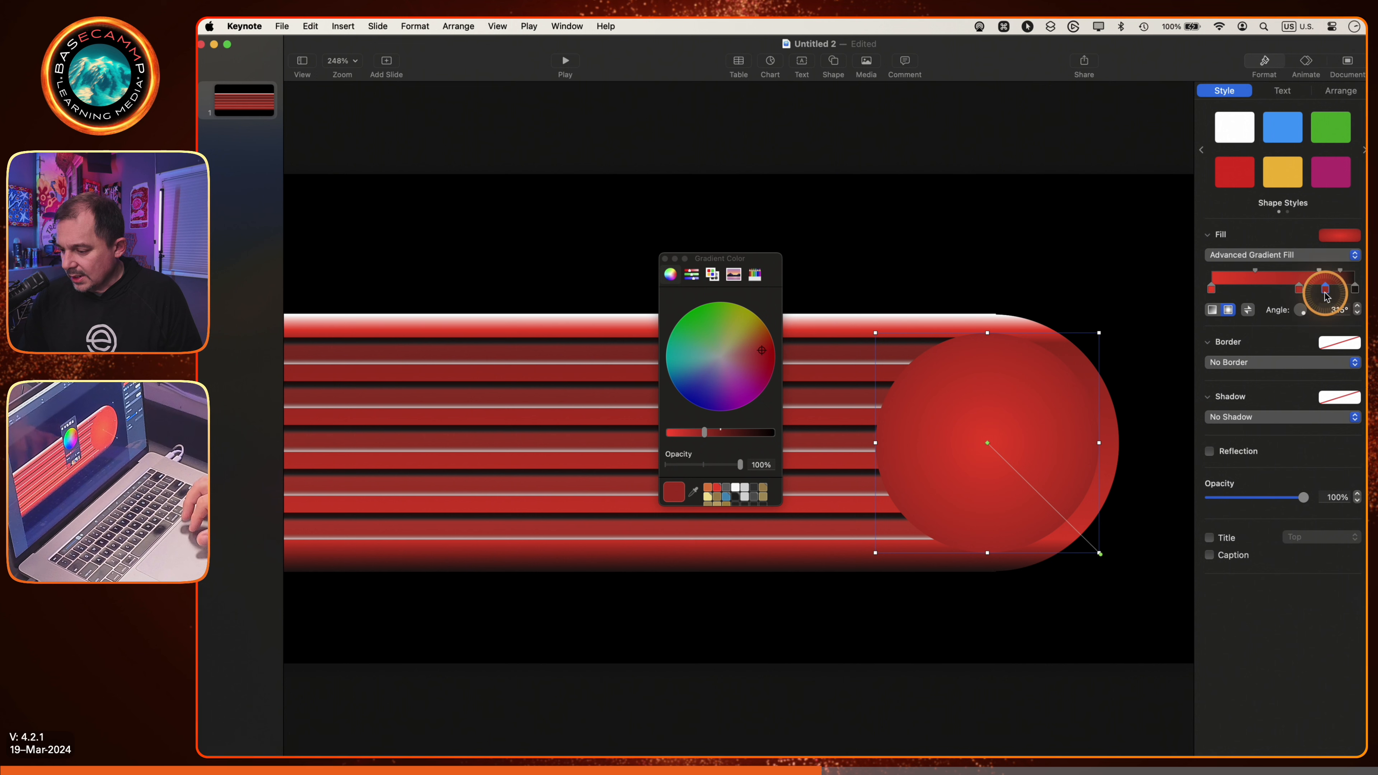
{"action": "left_click", "coordinate": [724, 432]}
{"action": "left_click_drag", "start_coordinate": [725, 433], "coordinate": [765, 434]}
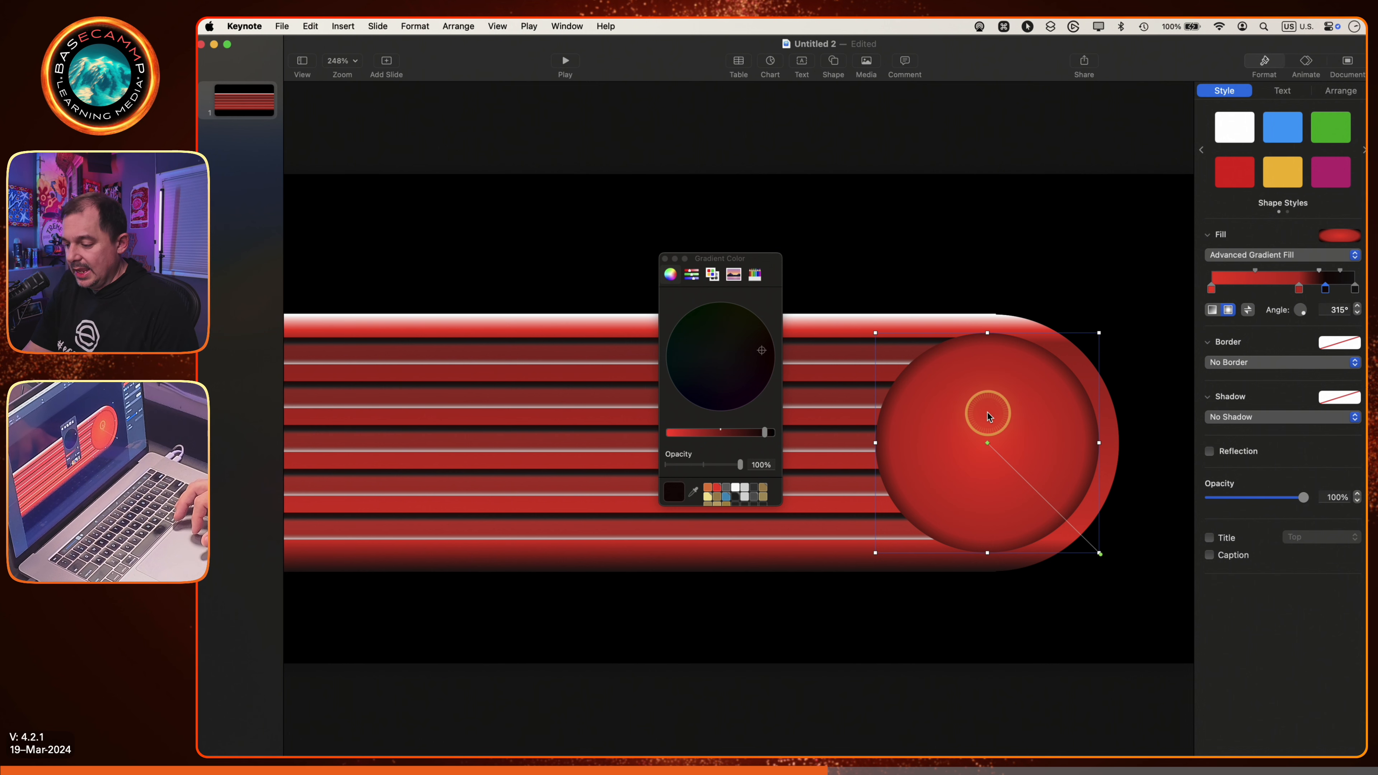
Close the gradient colour panel and deselect the circle.
{"action": "left_click", "coordinate": [666, 261]}
{"action": "scroll", "coordinate": [880, 416], "scroll_direction": "down", "scroll_amount": 10}
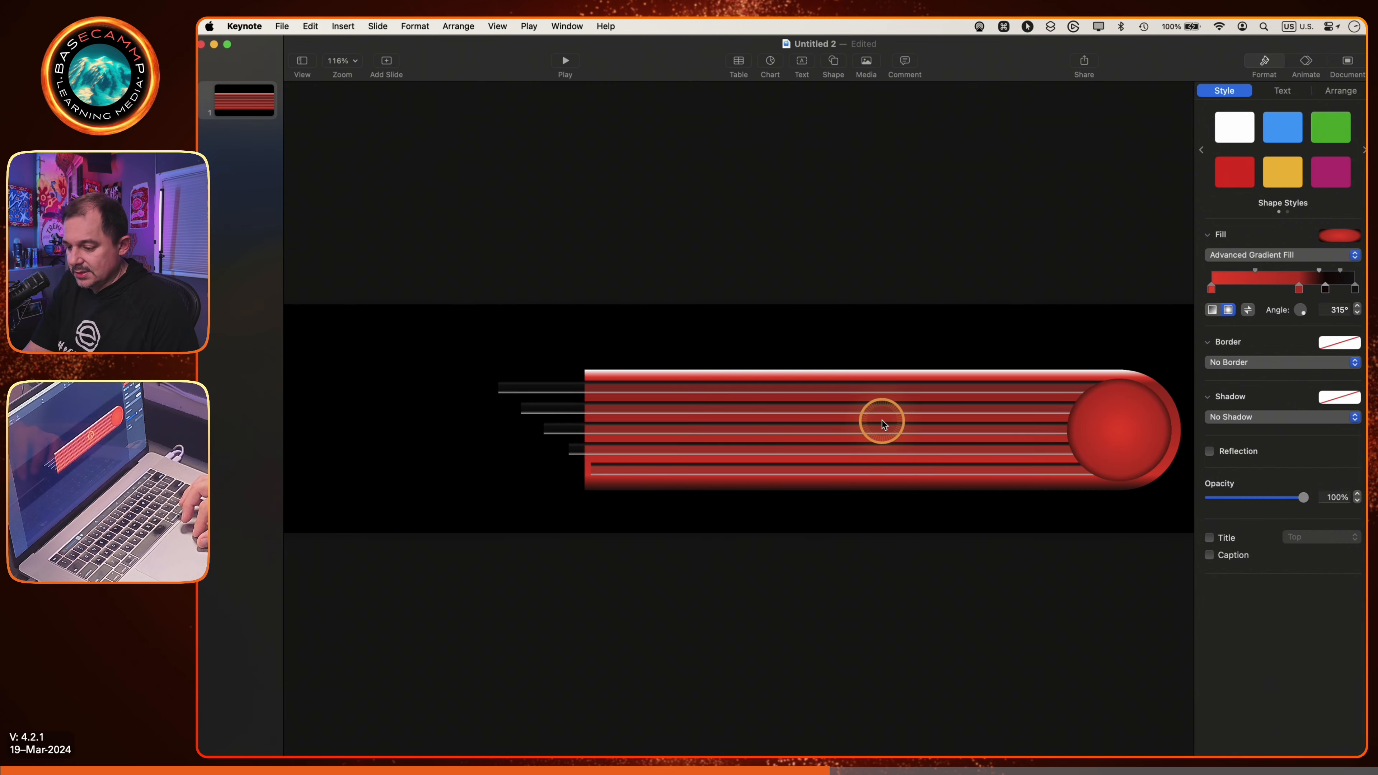
{"action": "left_click", "coordinate": [879, 507]}
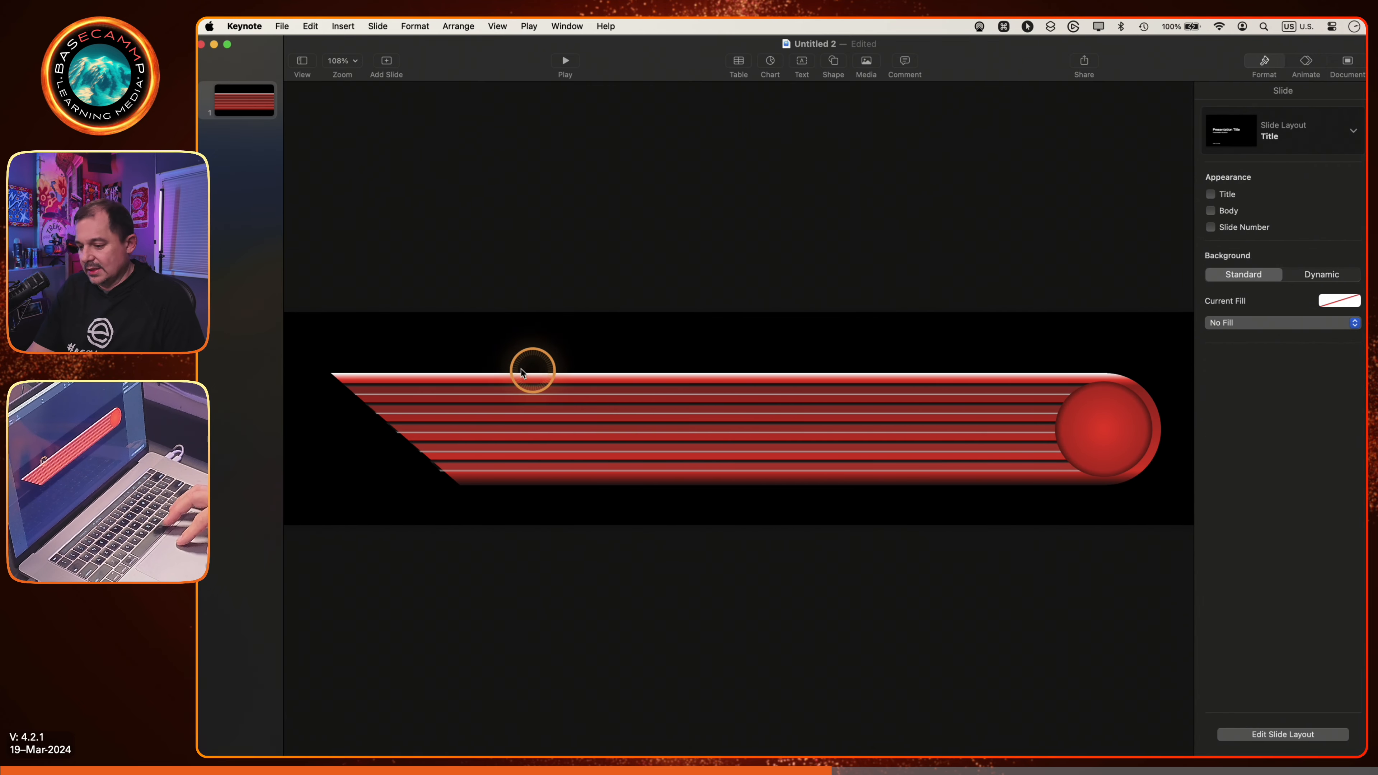
Switch the circle badge's fill to a linear gradient at 270°.
{"action": "left_click", "coordinate": [1105, 432]}
{"action": "key", "text": "super+f"}
{"action": "left_click", "coordinate": [1213, 310]}
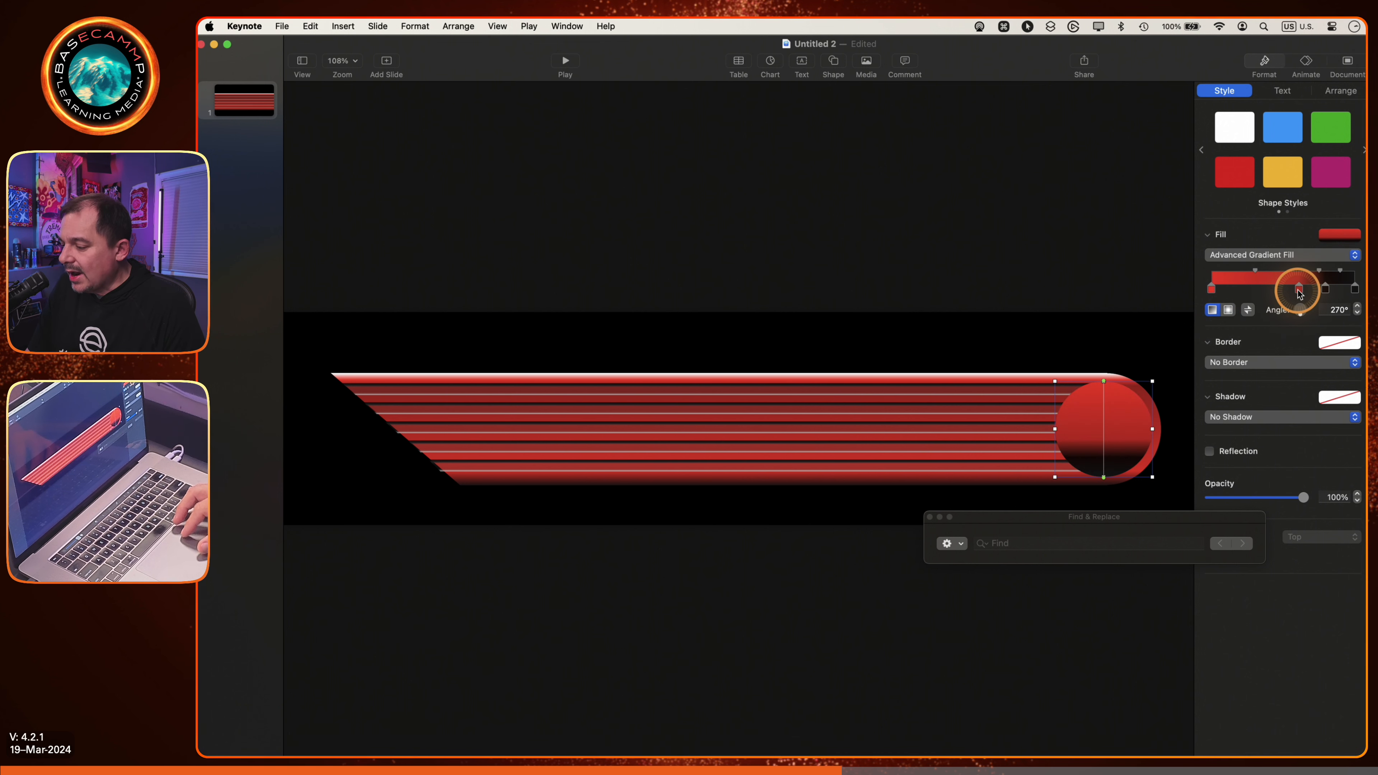
Make the circle's second gradient stop semi-transparent white.
{"action": "left_click", "coordinate": [1325, 289]}
{"action": "double_click", "coordinate": [1326, 290]}
{"action": "left_click", "coordinate": [1299, 289]}
{"action": "left_click", "coordinate": [735, 487]}
{"action": "left_click_drag", "start_coordinate": [740, 465], "coordinate": [621, 466]}
Move the third stop to the gradient's end and make the middle stop translucent white.
{"action": "left_click", "coordinate": [1212, 289]}
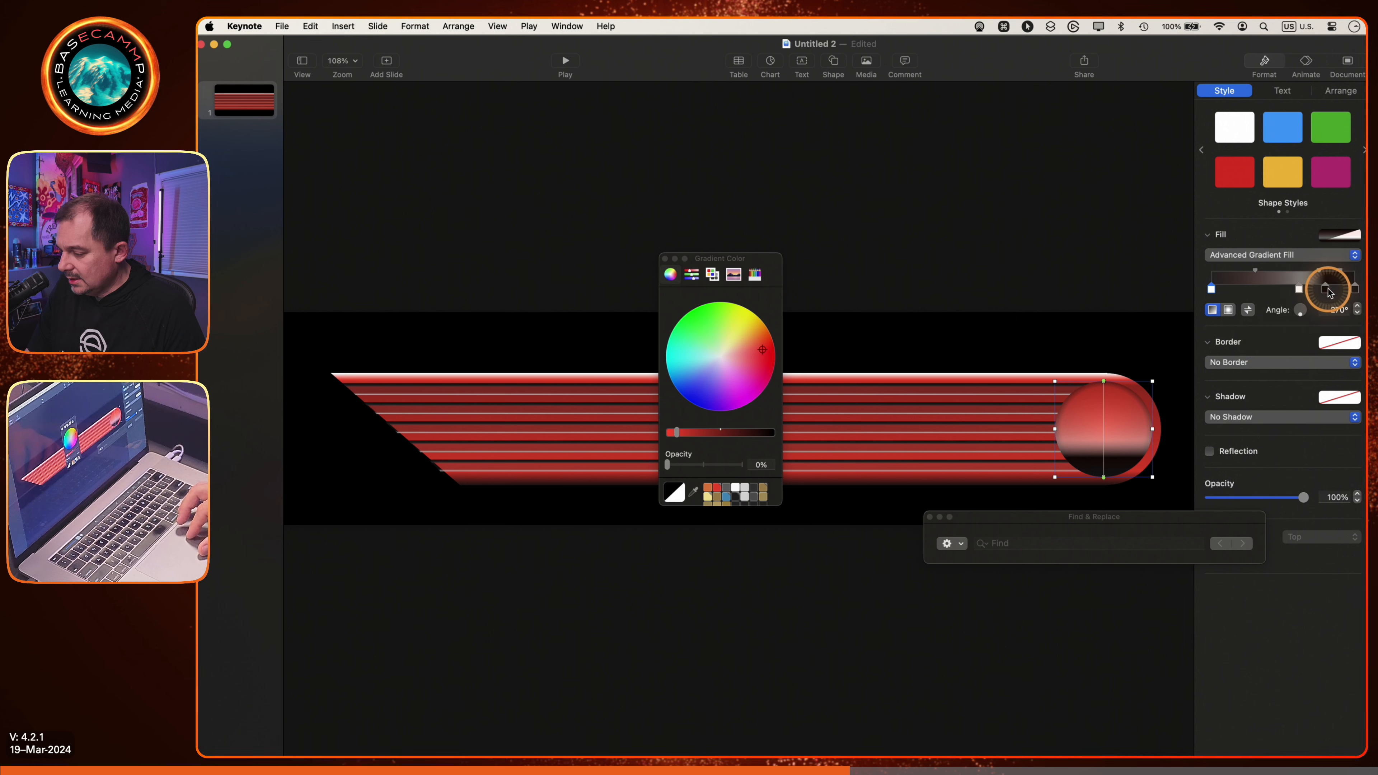
{"action": "left_click_drag", "start_coordinate": [1325, 289], "coordinate": [1347, 291]}
{"action": "left_click", "coordinate": [1347, 290]}
{"action": "mouse_move", "coordinate": [705, 465]}
{"action": "left_mouse_down"}
{"action": "mouse_move", "coordinate": [659, 436]}
{"action": "mouse_move", "coordinate": [714, 470]}
{"action": "left_mouse_up"}
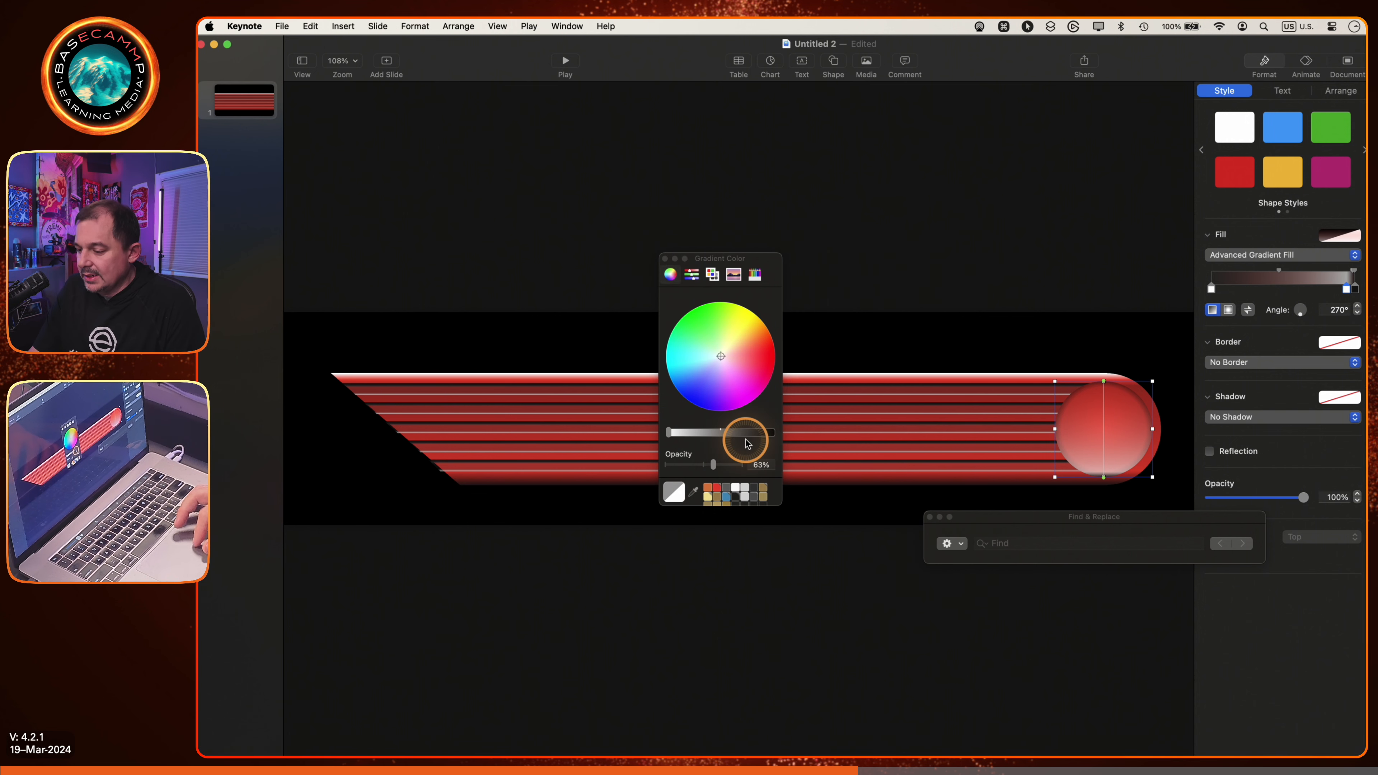
{"action": "left_click", "coordinate": [665, 258]}
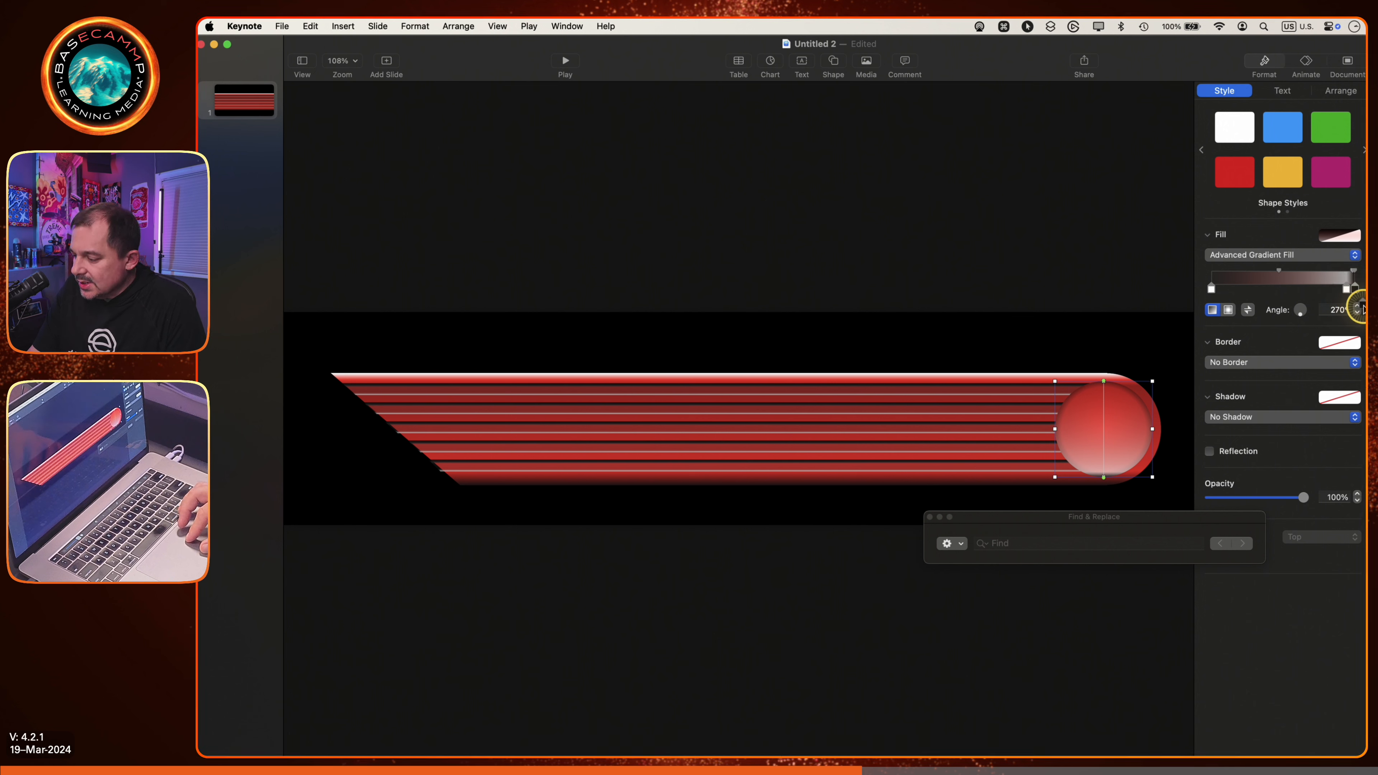
Check the right stop's colour, close the colour window, and deselect the circle.
{"action": "double_click", "coordinate": [1355, 290]}
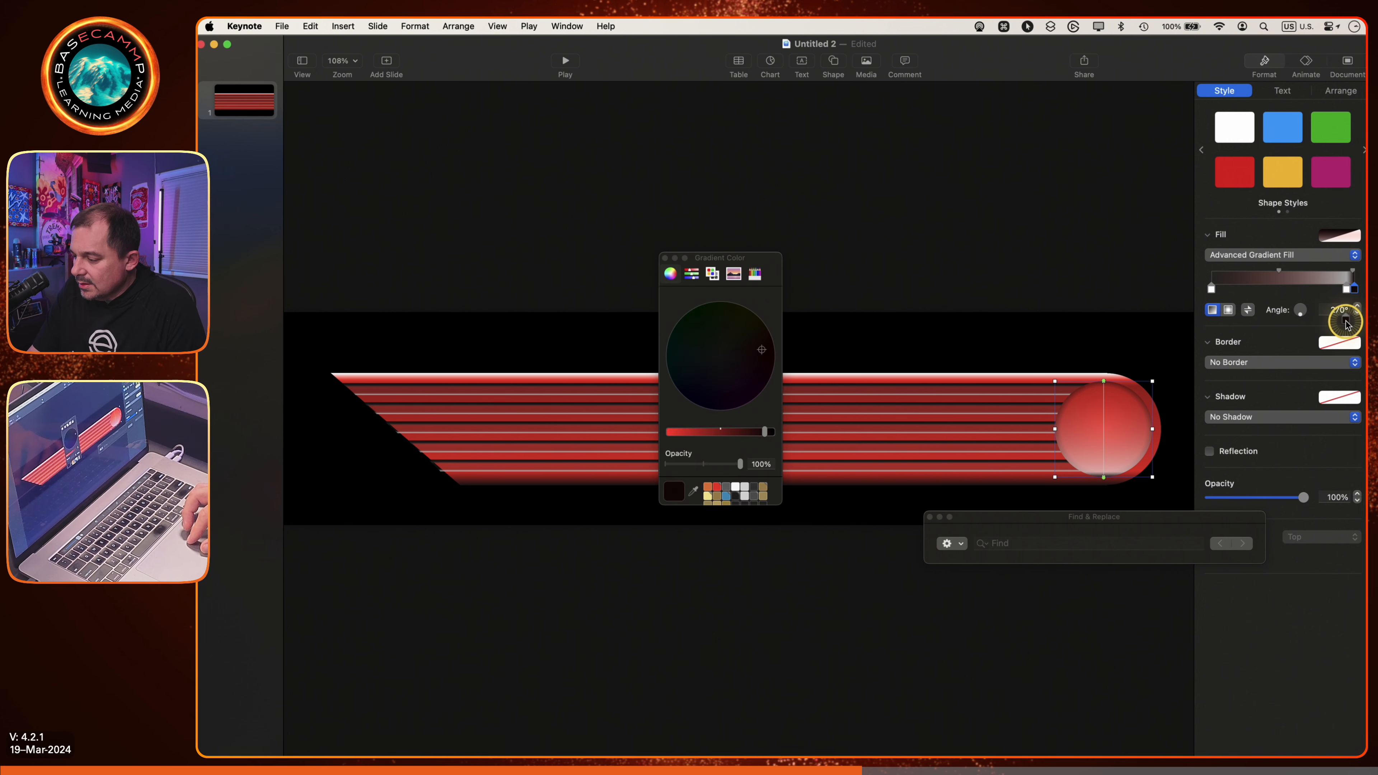
{"action": "left_click", "coordinate": [665, 258]}
{"action": "left_click", "coordinate": [885, 286]}
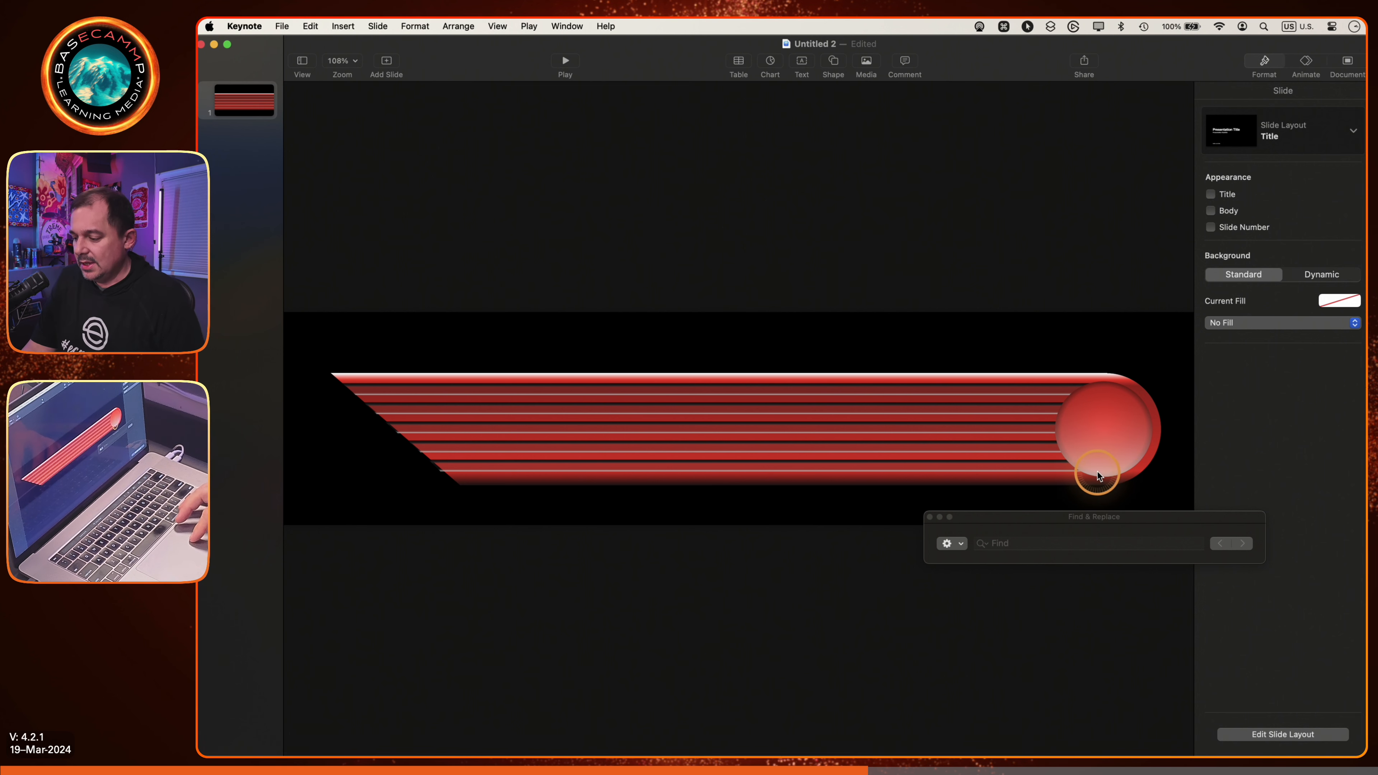
{"action": "left_click", "coordinate": [1109, 432]}
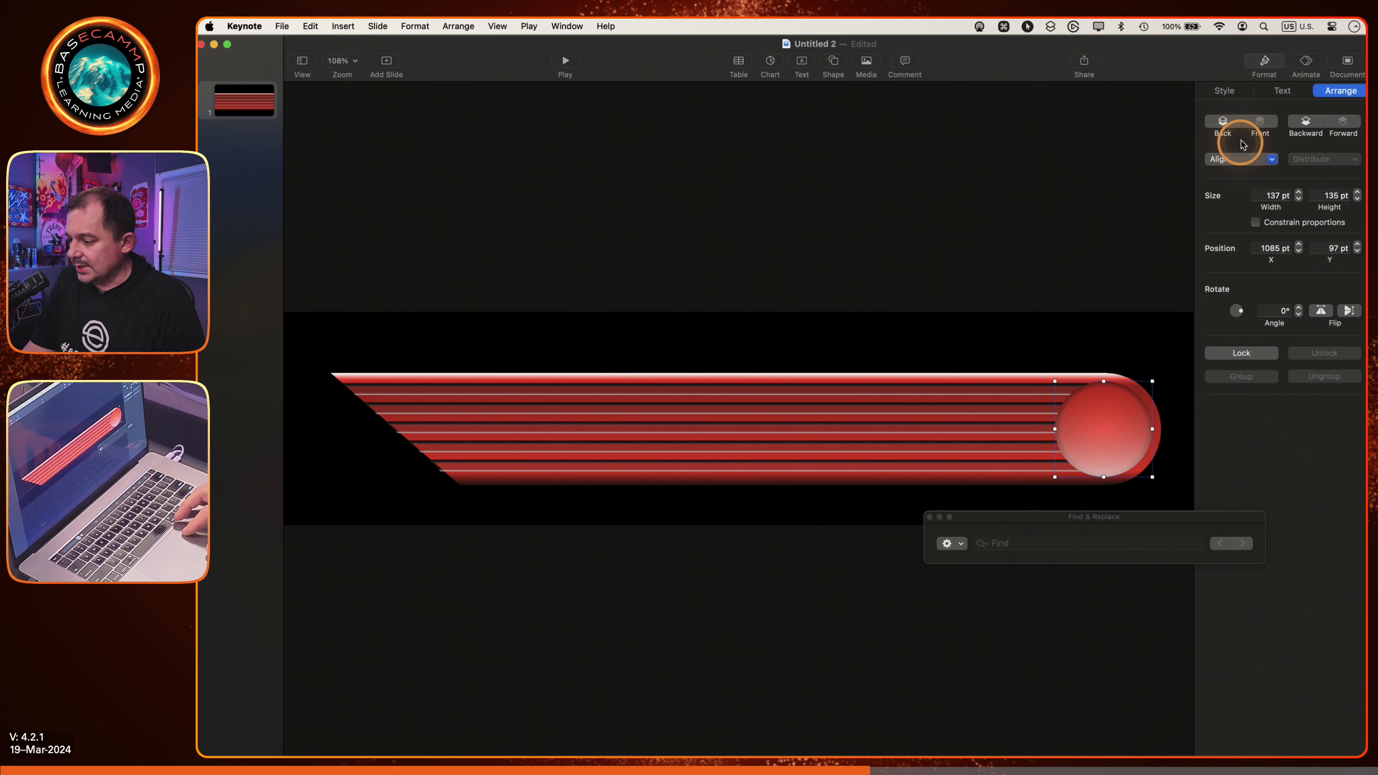
{"action": "left_click", "coordinate": [1237, 93]}
{"action": "left_click", "coordinate": [970, 362]}
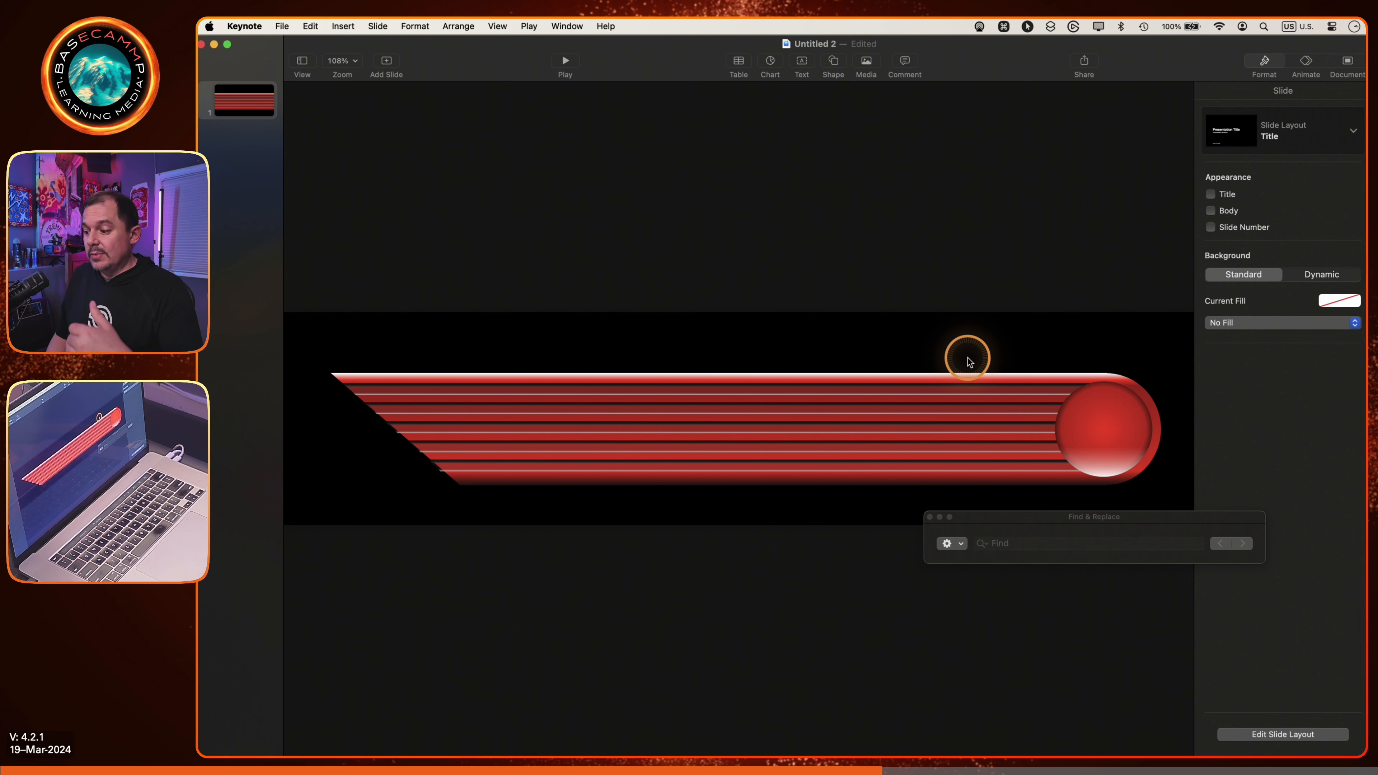
{"action": "scroll", "coordinate": [668, 365], "scroll_direction": "down", "scroll_amount": 3}
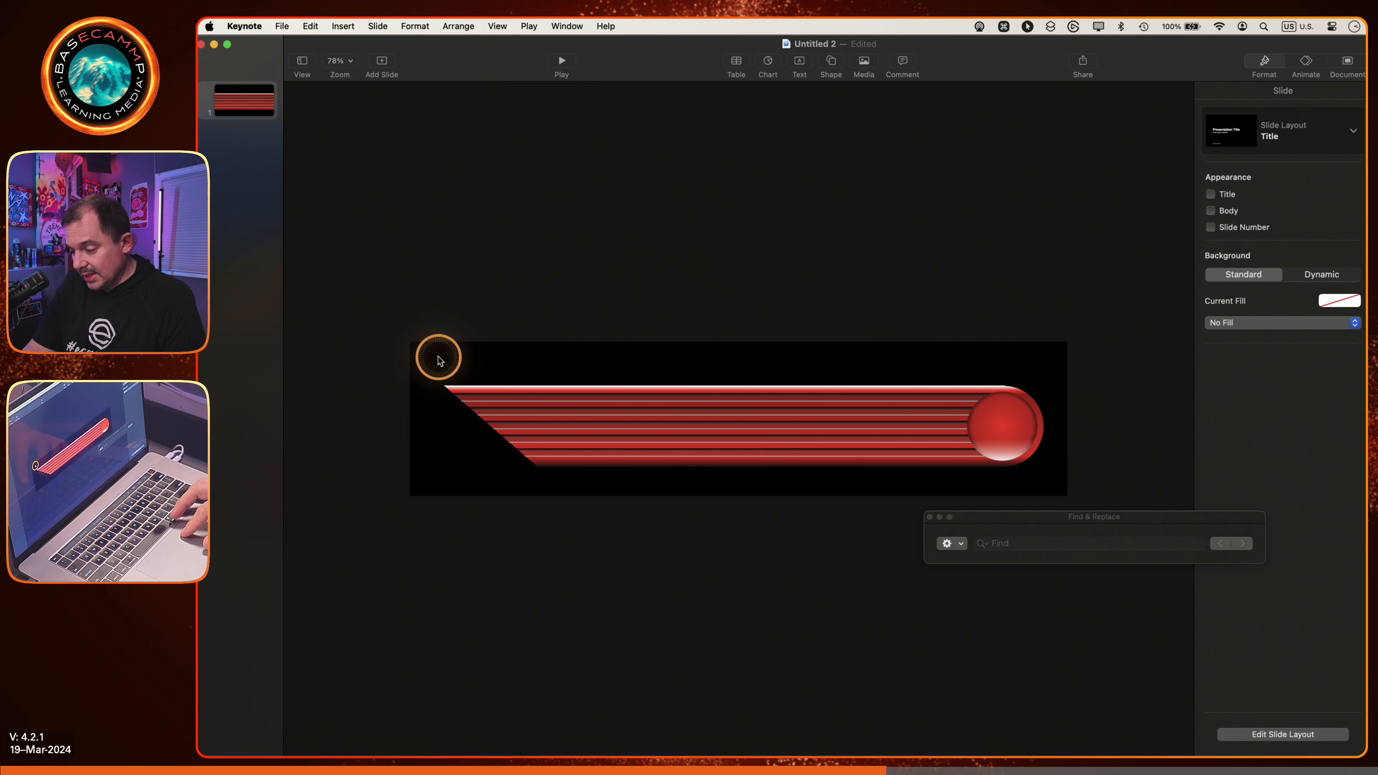
Set the highlight circle over the badge to 0% opacity, close Find & Replace, and deselect.
{"action": "left_click", "coordinate": [1004, 428]}
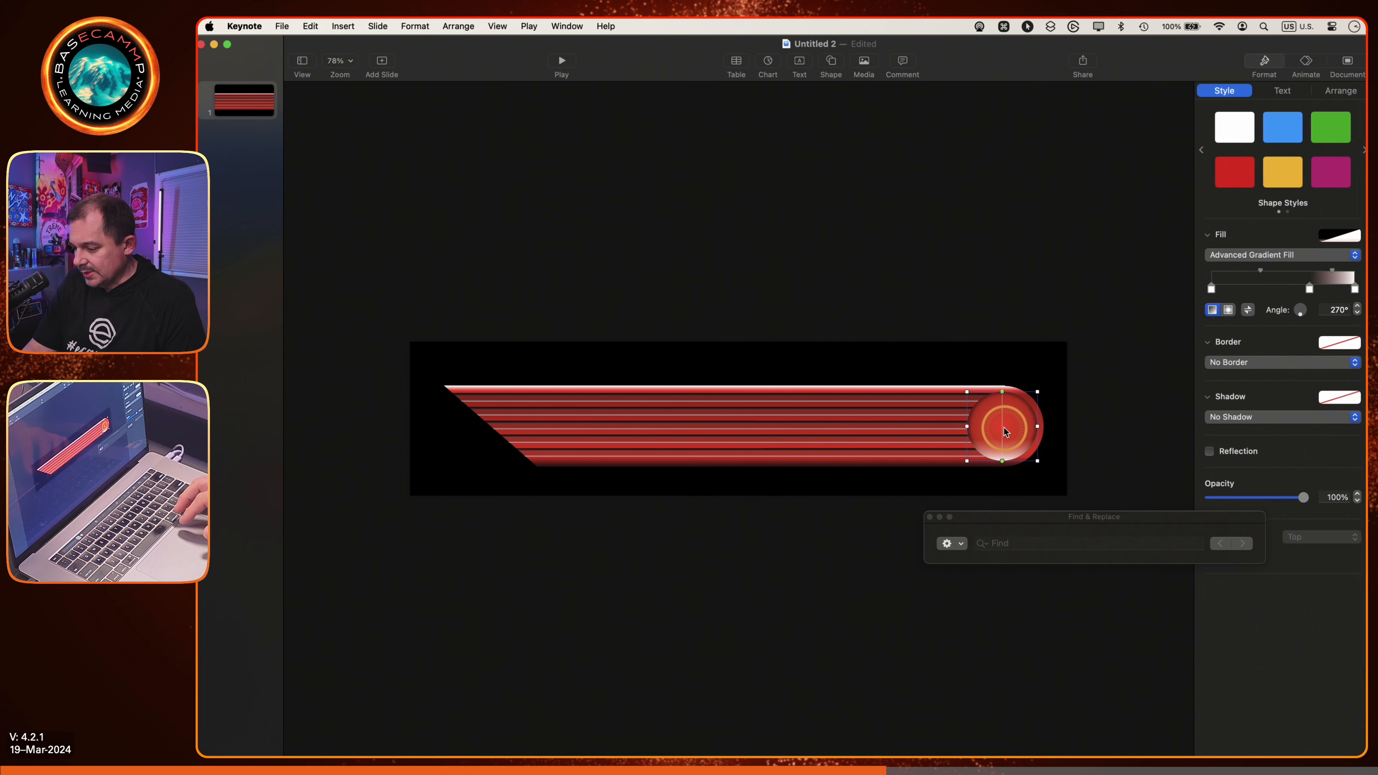
{"action": "left_click_drag", "start_coordinate": [1304, 498], "coordinate": [1265, 499]}
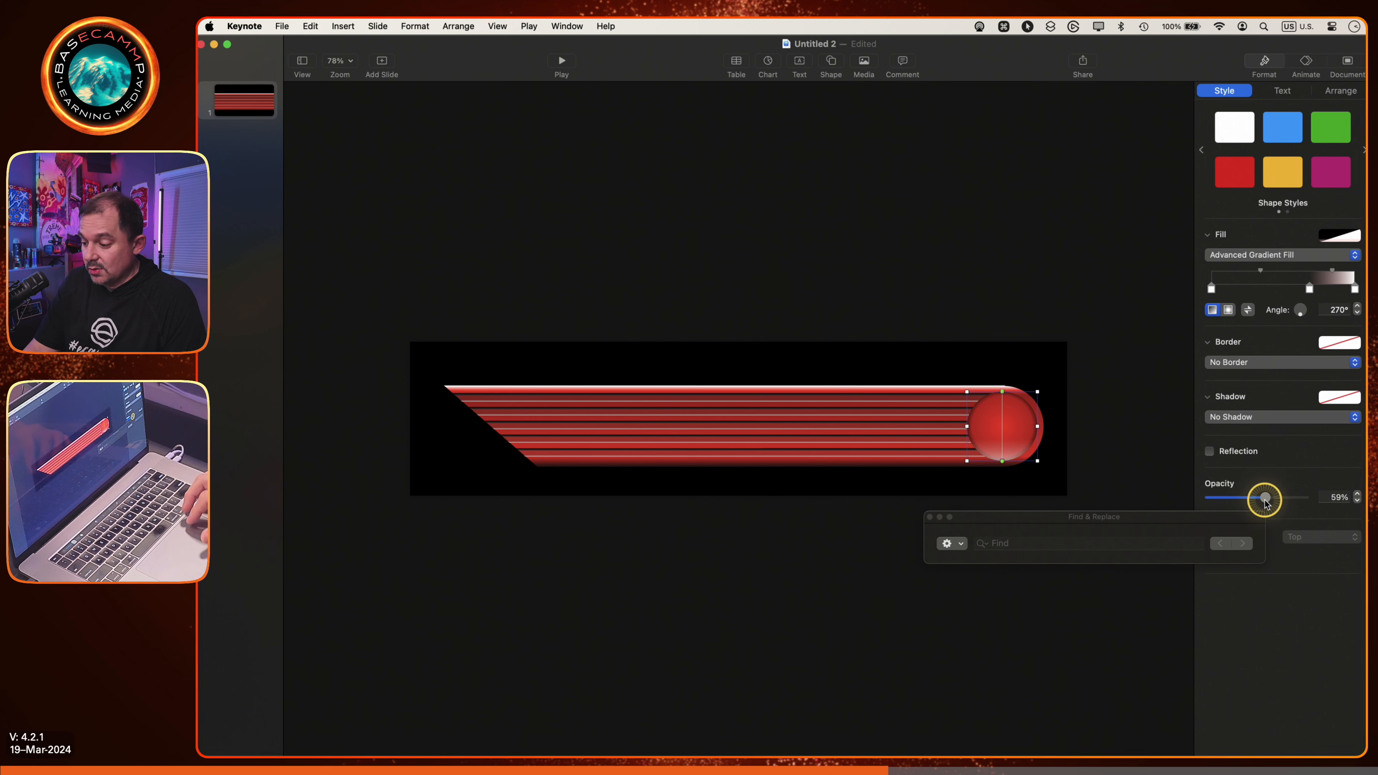
{"action": "left_click", "coordinate": [930, 518]}
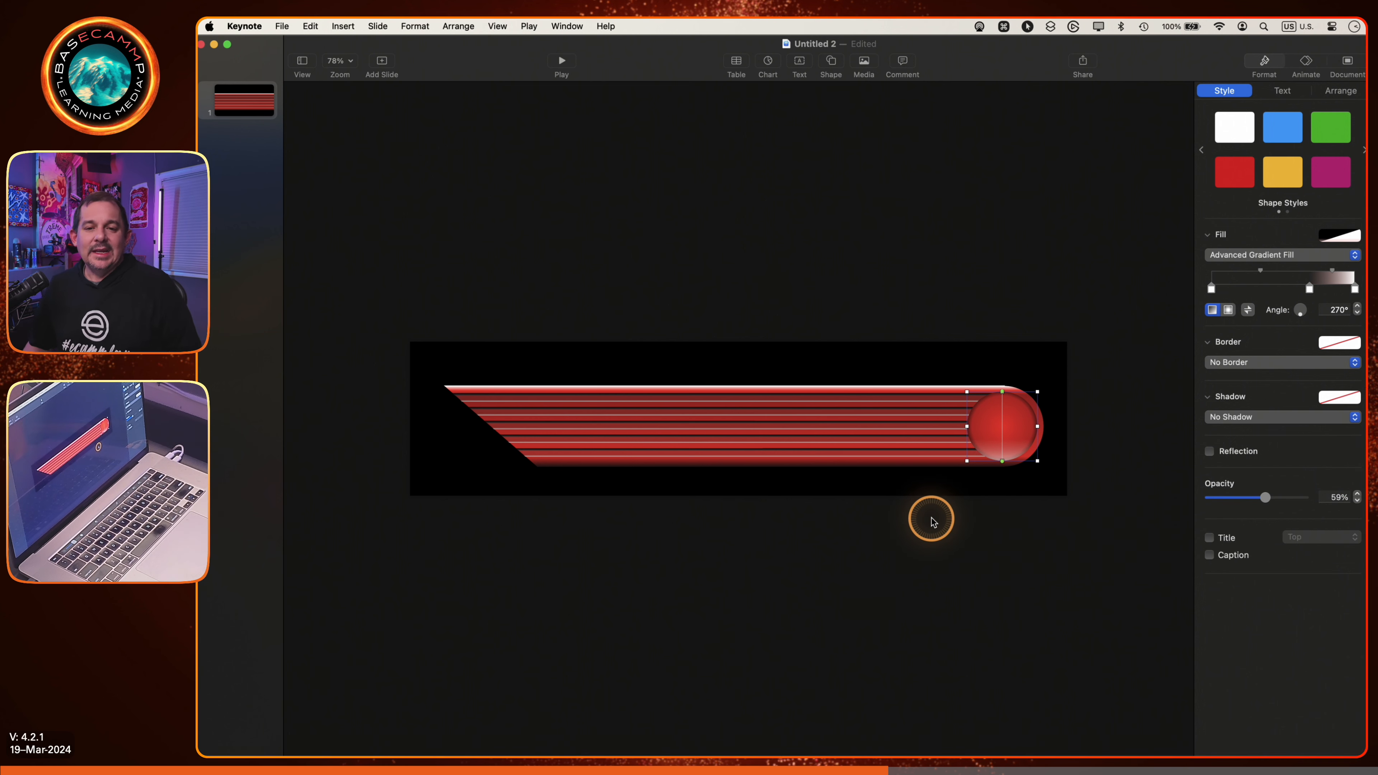
{"action": "left_click_drag", "start_coordinate": [1266, 497], "coordinate": [1208, 498]}
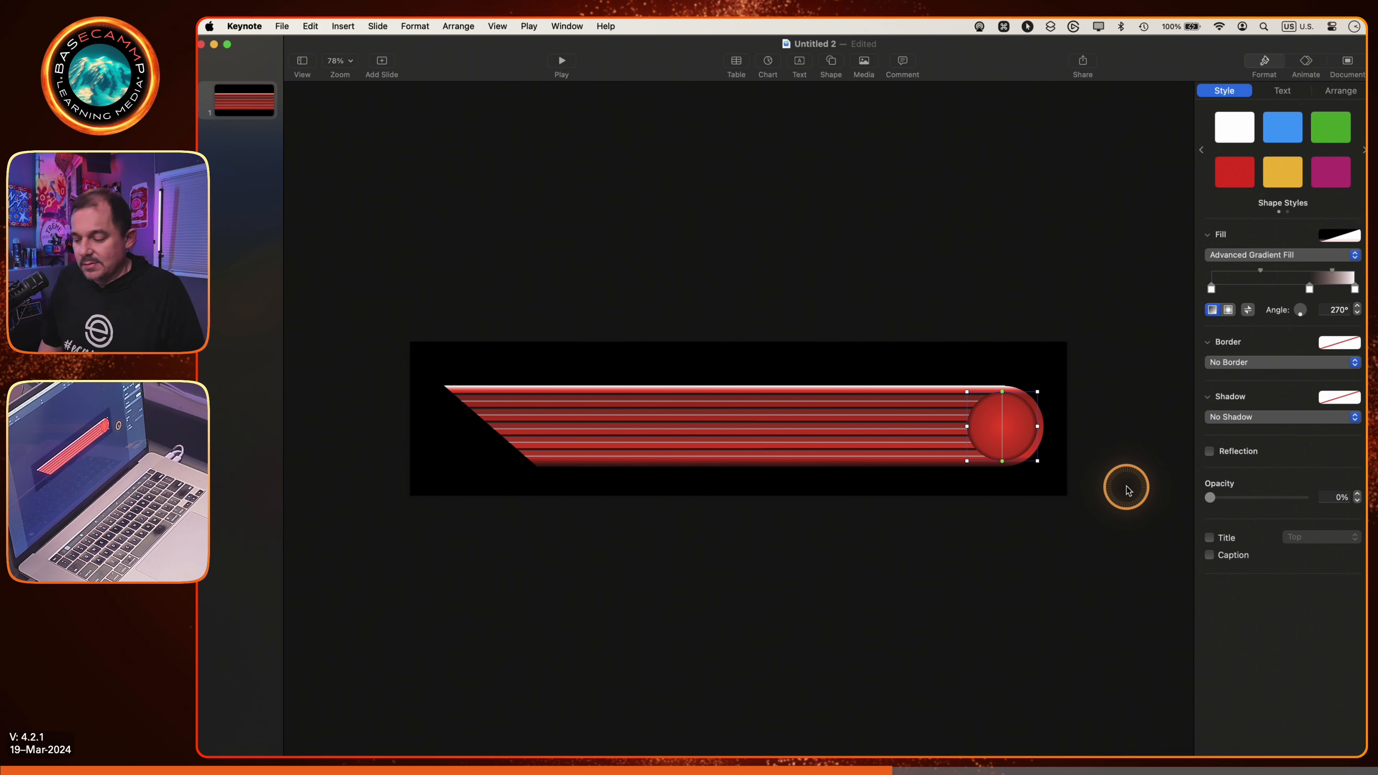
{"action": "left_click", "coordinate": [1127, 487]}
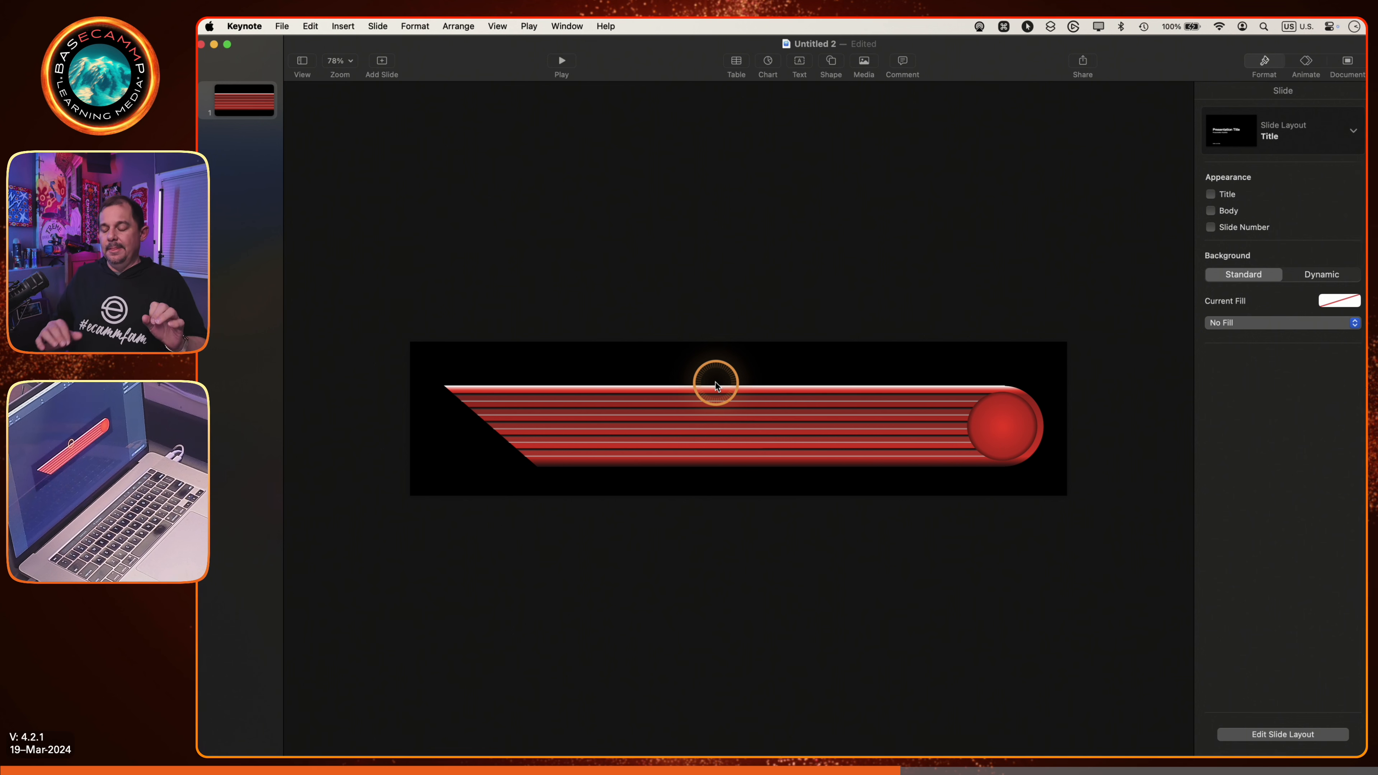
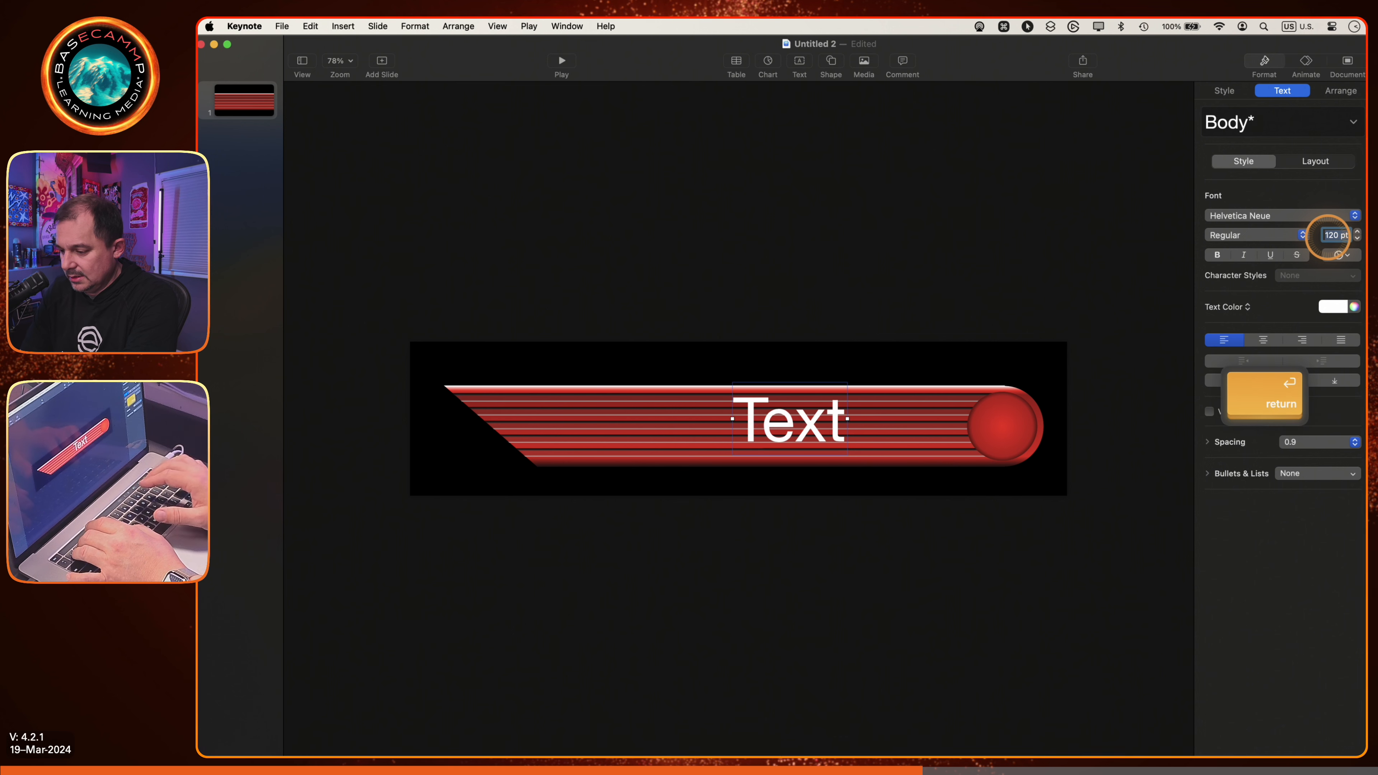
Apply the 120 pt text size and slide the text box left along the red bar.
{"action": "left_click", "coordinate": [792, 424]}
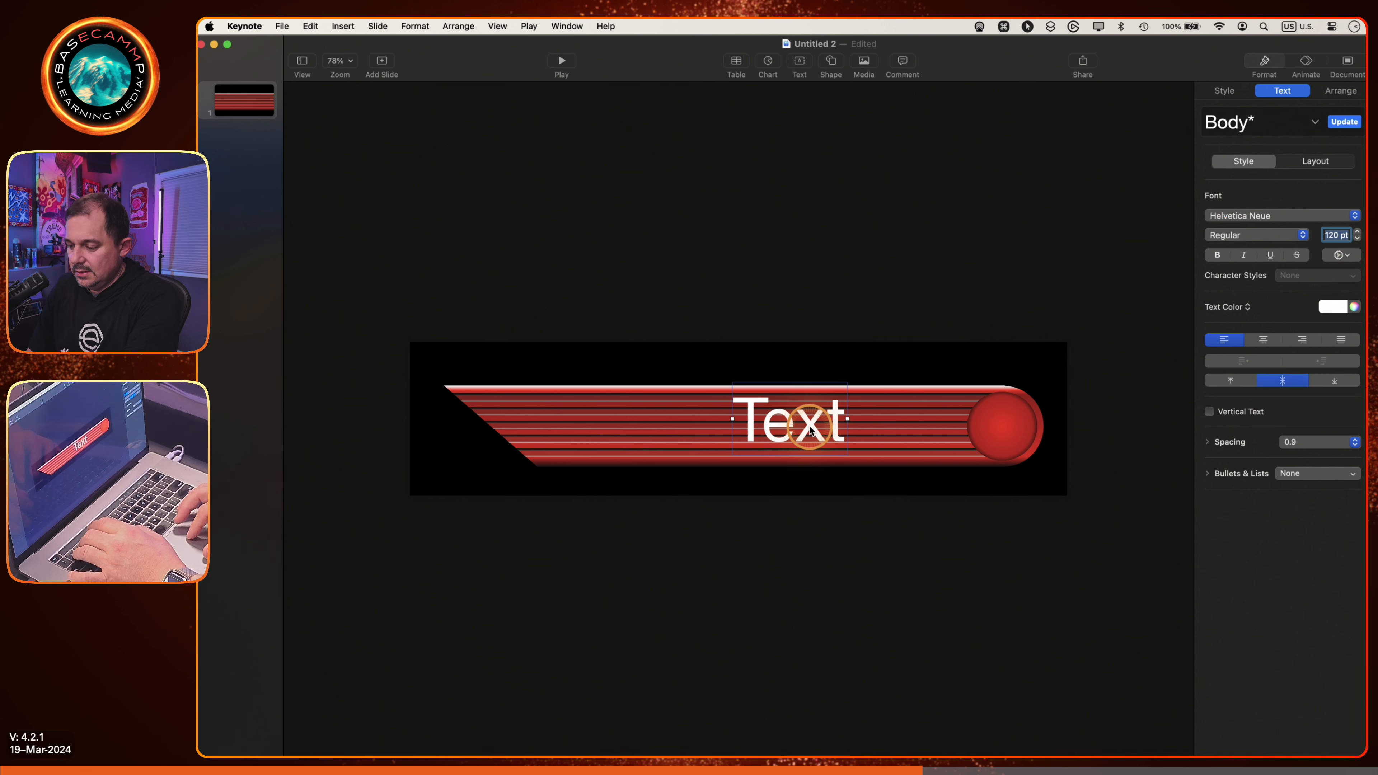
{"action": "left_click_drag", "start_coordinate": [792, 425], "coordinate": [636, 430]}
{"action": "double_click", "coordinate": [635, 430]}
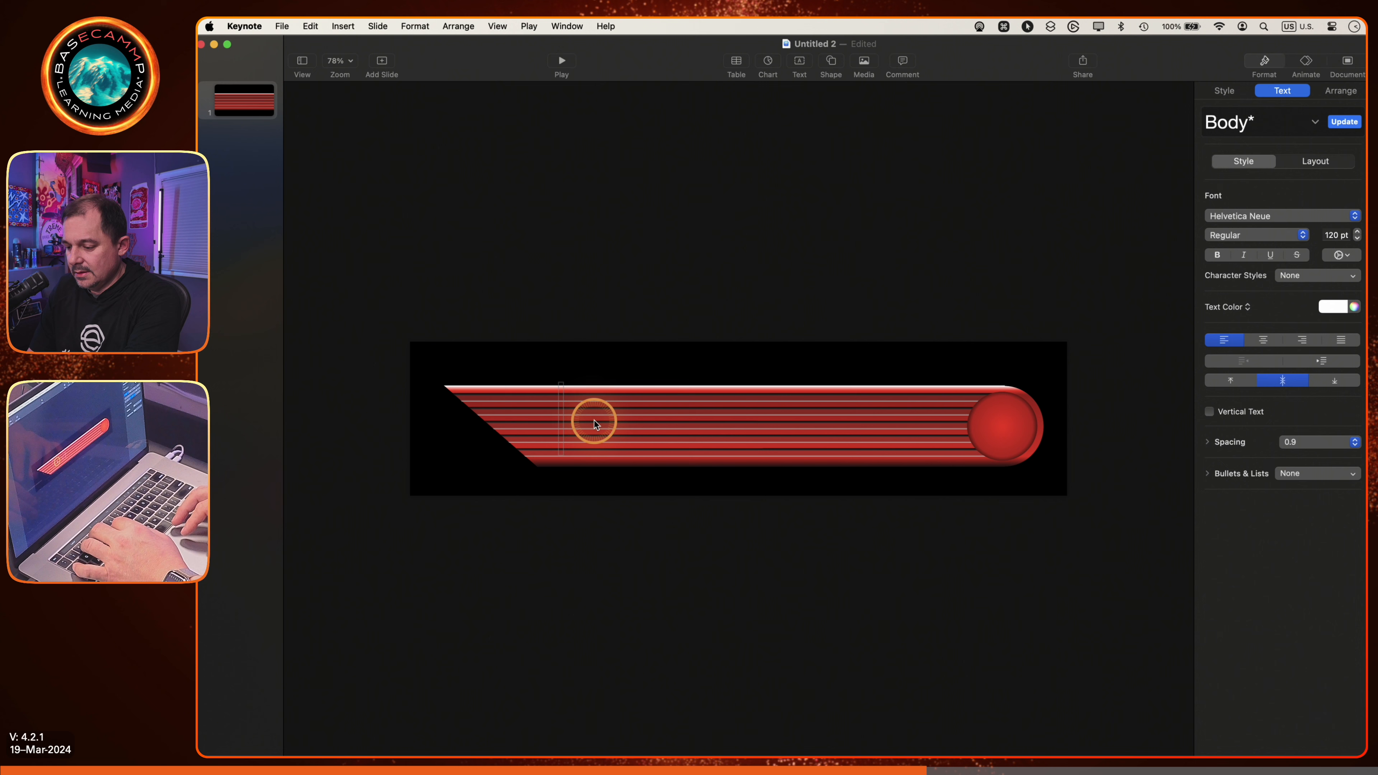
{"action": "key", "text": "Escape"}
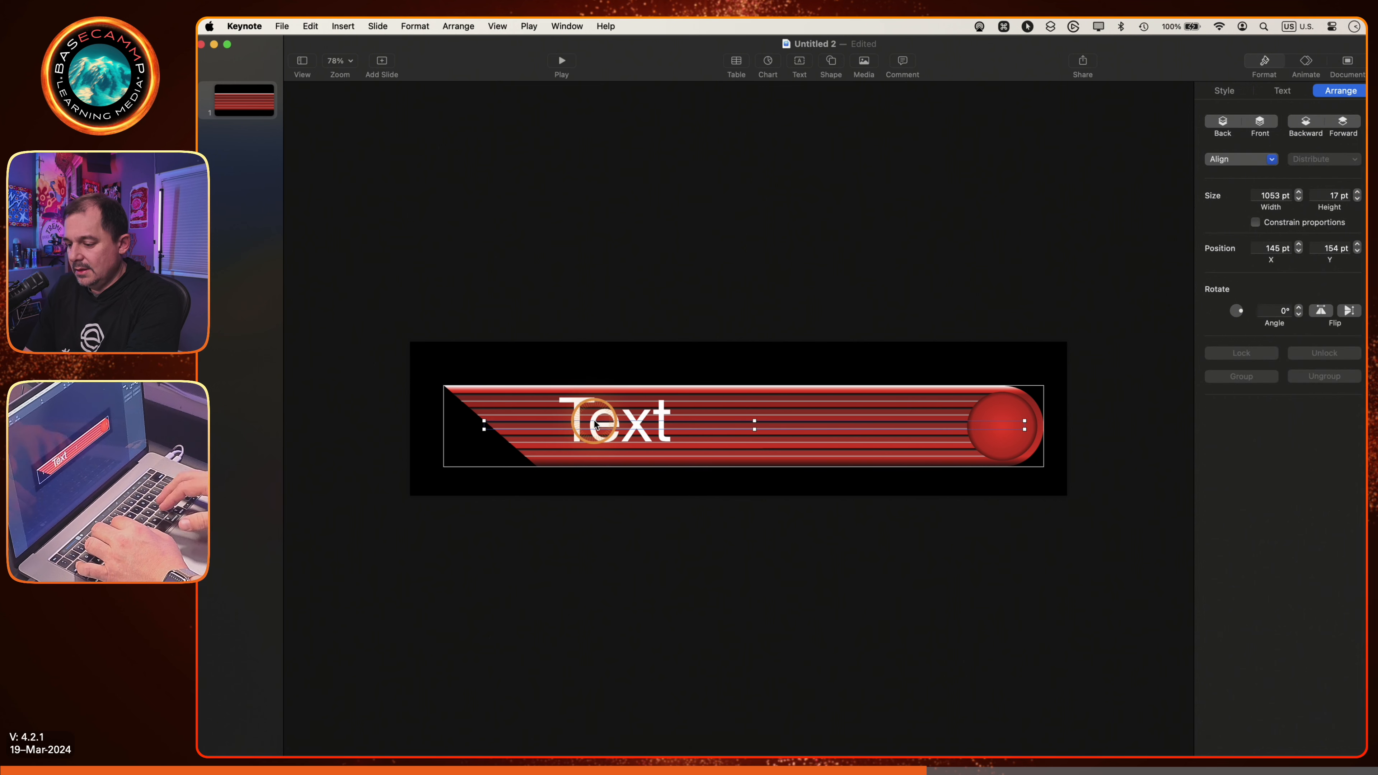
Move the text box up so it sits just above the red bar.
{"action": "left_click", "coordinate": [587, 490]}
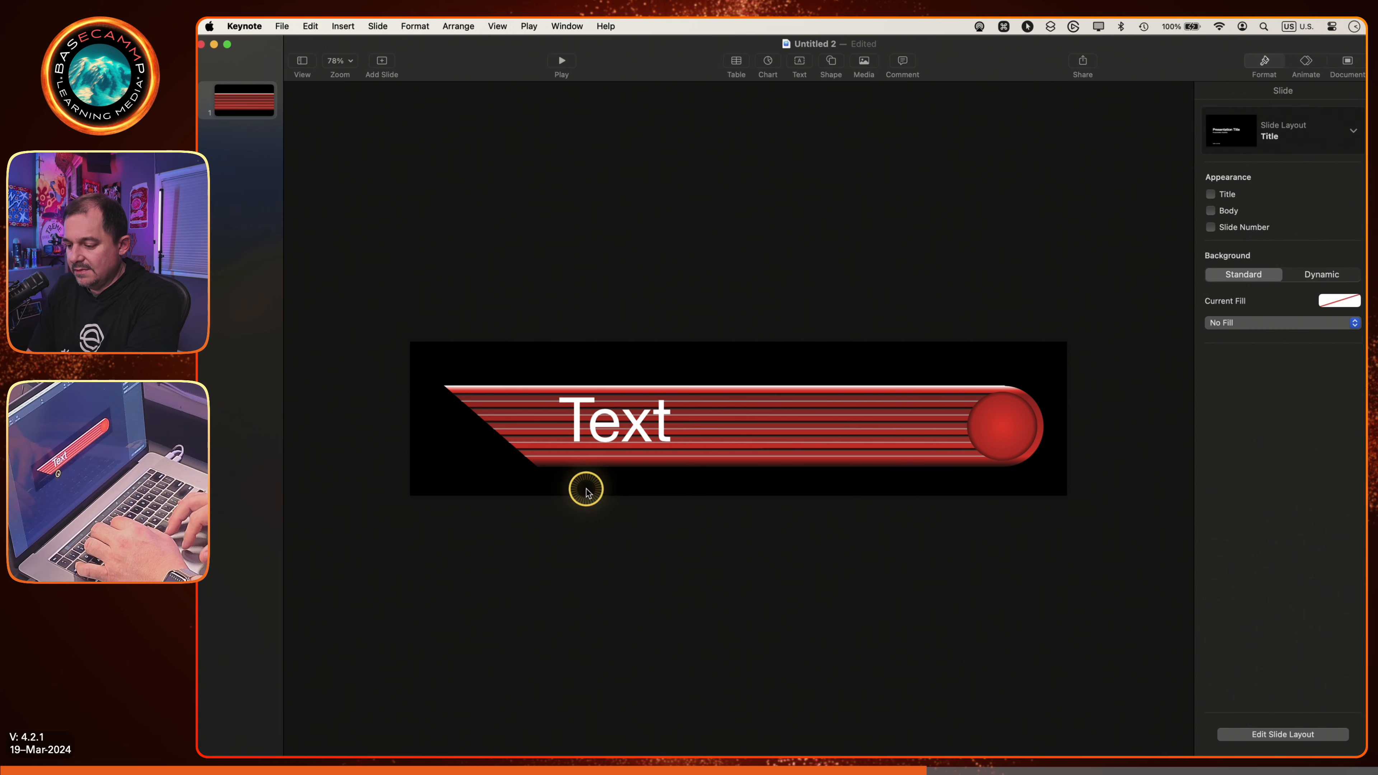
{"action": "left_click", "coordinate": [573, 406]}
{"action": "left_click_drag", "start_coordinate": [575, 406], "coordinate": [598, 346]}
Replace the placeholder text with the presenter's full name.
{"action": "double_click", "coordinate": [597, 343]}
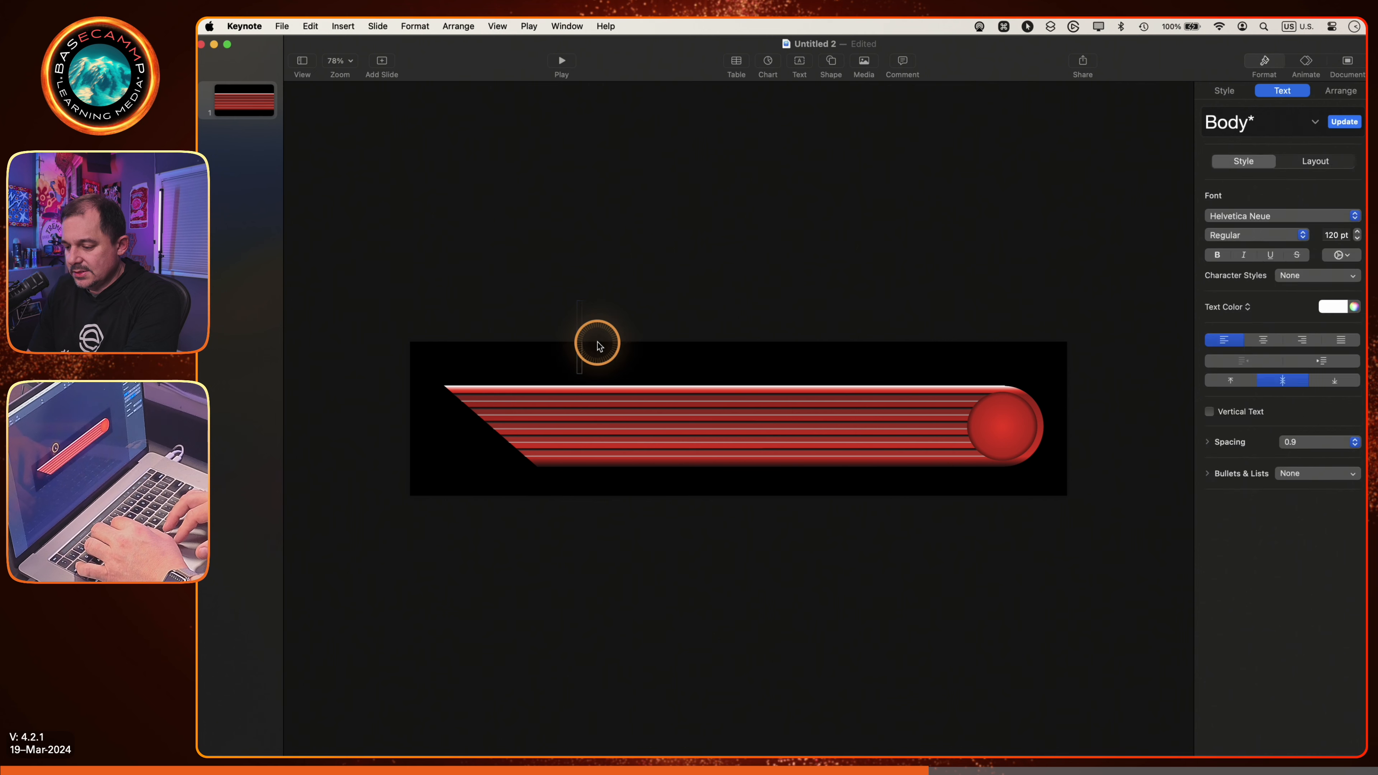
{"action": "key", "text": "Escape"}
{"action": "double_click", "coordinate": [591, 348]}
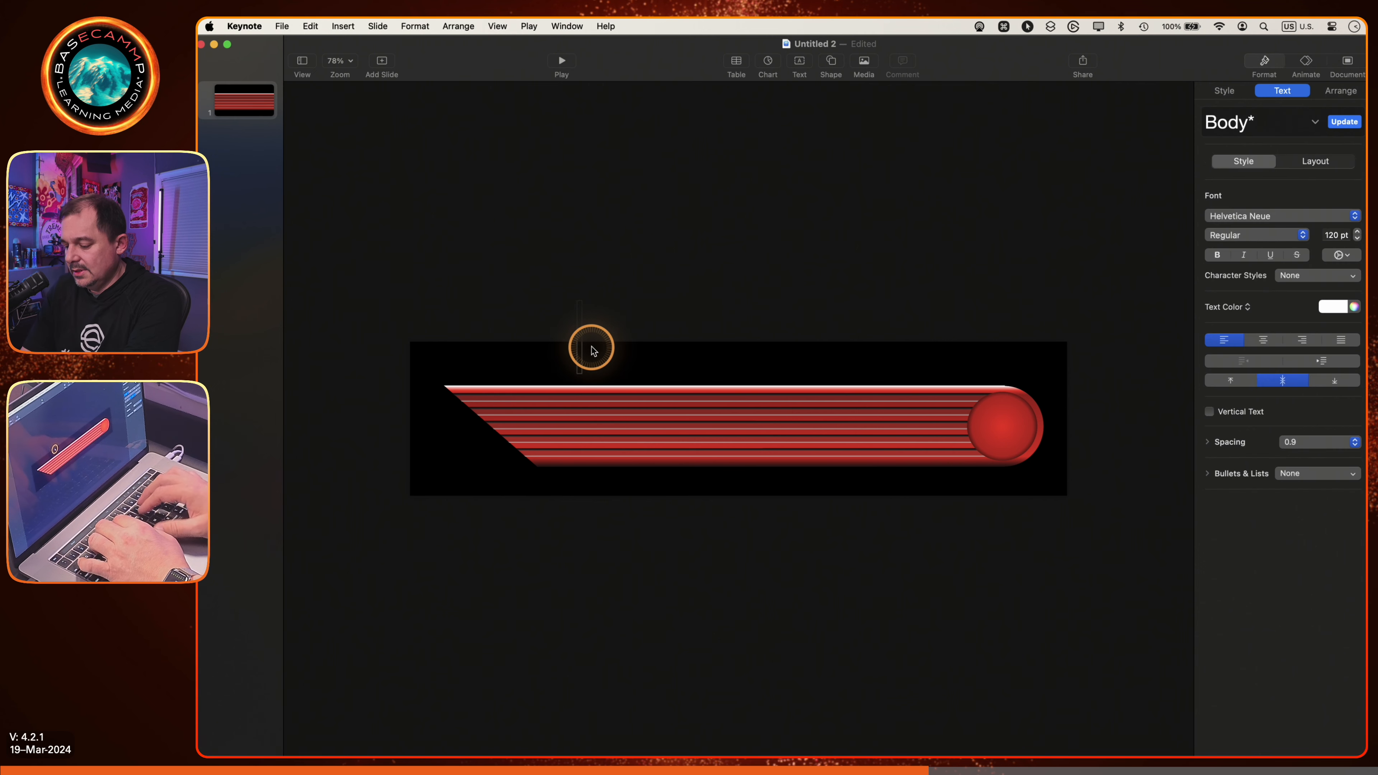
{"action": "type", "text": "Jeremy Hubbell"}
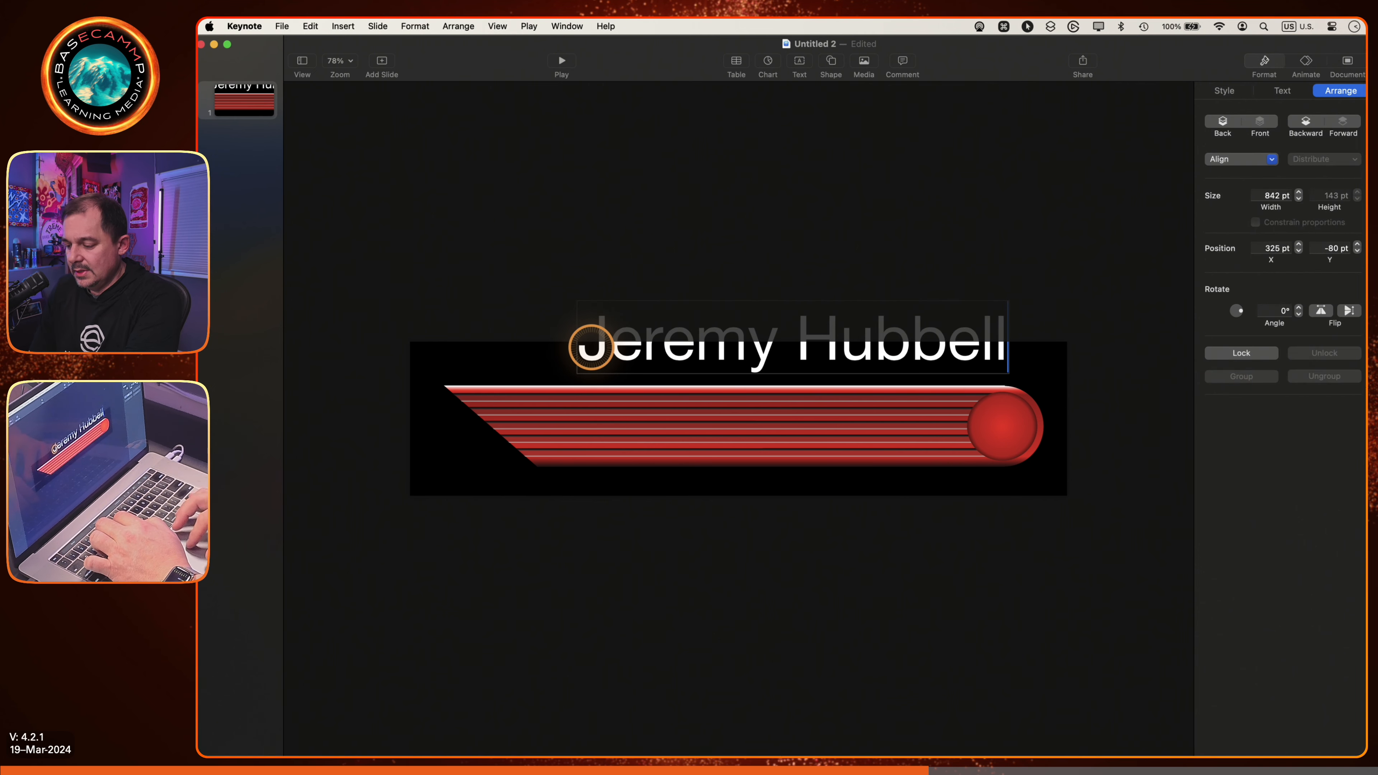
Drag the name down onto the red striped bar and fine-tune its height with arrow nudges.
{"action": "left_click_drag", "start_coordinate": [592, 348], "coordinate": [642, 440]}
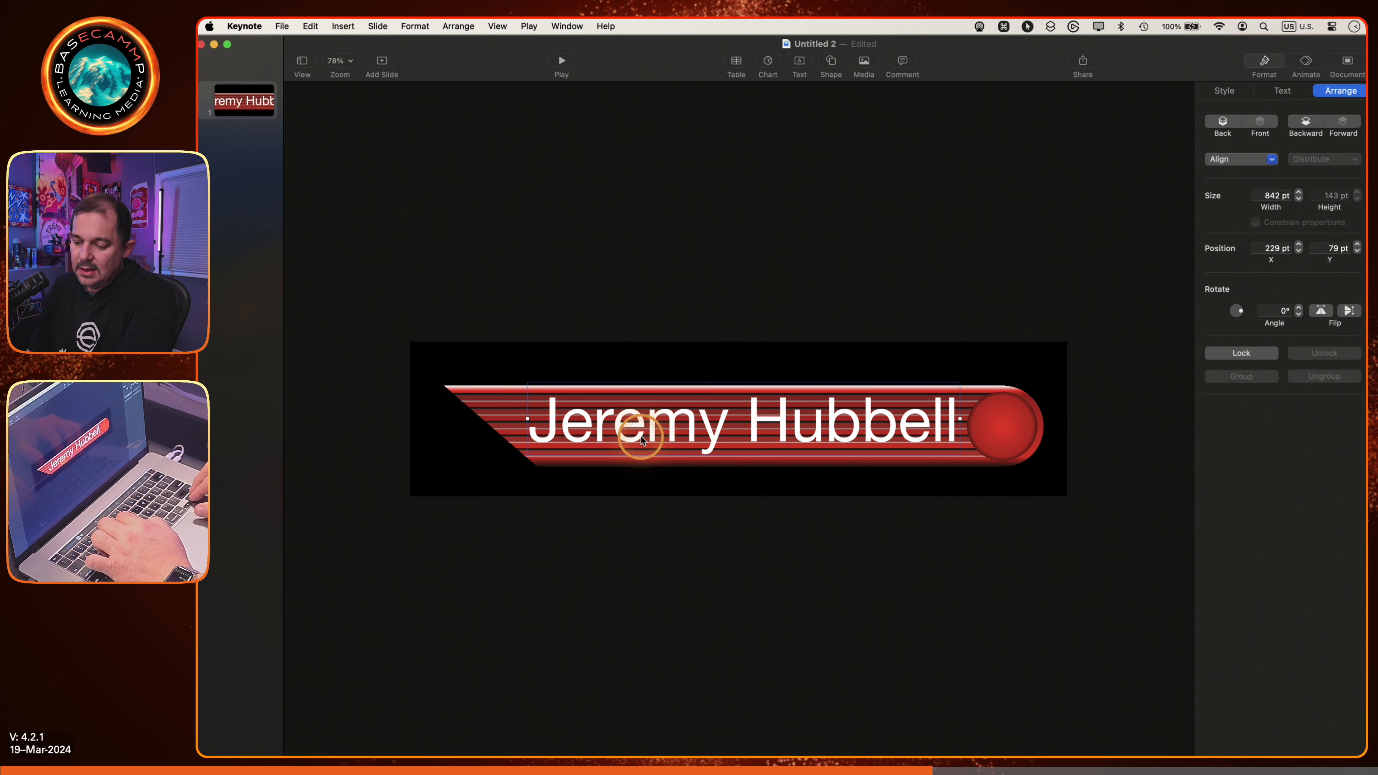
{"action": "key", "text": "Down"}
{"action": "key", "text": "Down"}
{"action": "key", "text": "Down"}
{"action": "key", "text": "Down"}
{"action": "key", "text": "Down"}
{"action": "key", "text": "Down"}
{"action": "key", "text": "Down"}
{"action": "key", "text": "Up"}
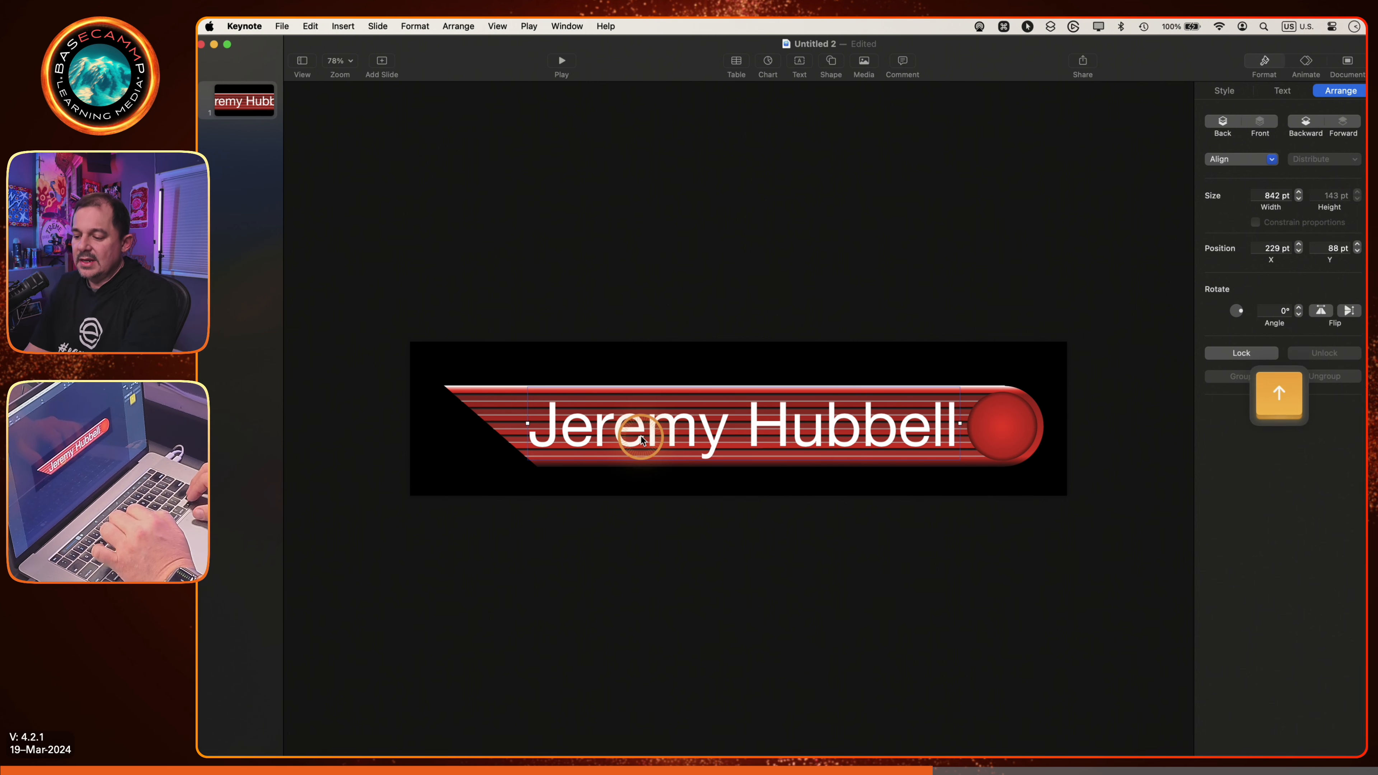
{"action": "key", "text": "Up"}
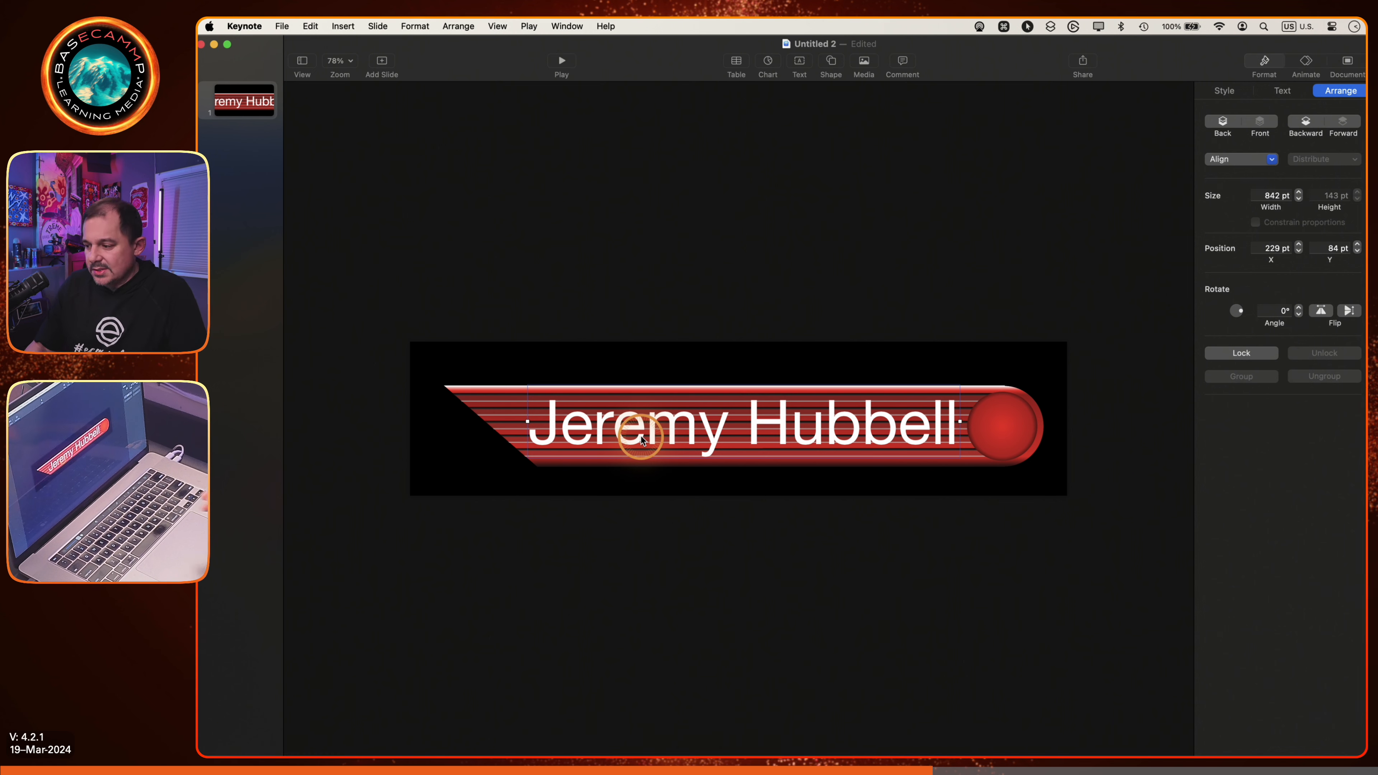
Change the name's font to Herculanum.
{"action": "left_click", "coordinate": [1224, 91]}
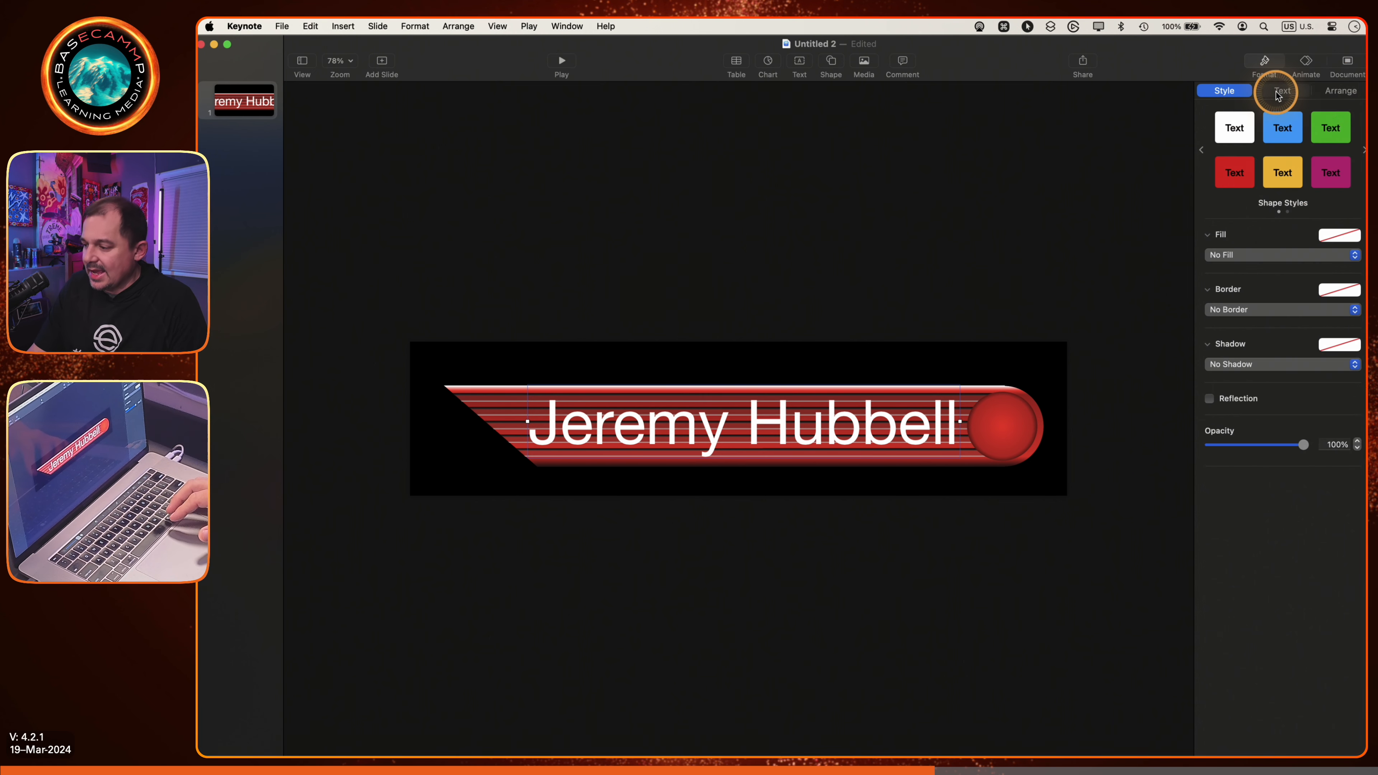
{"action": "left_click", "coordinate": [1283, 91]}
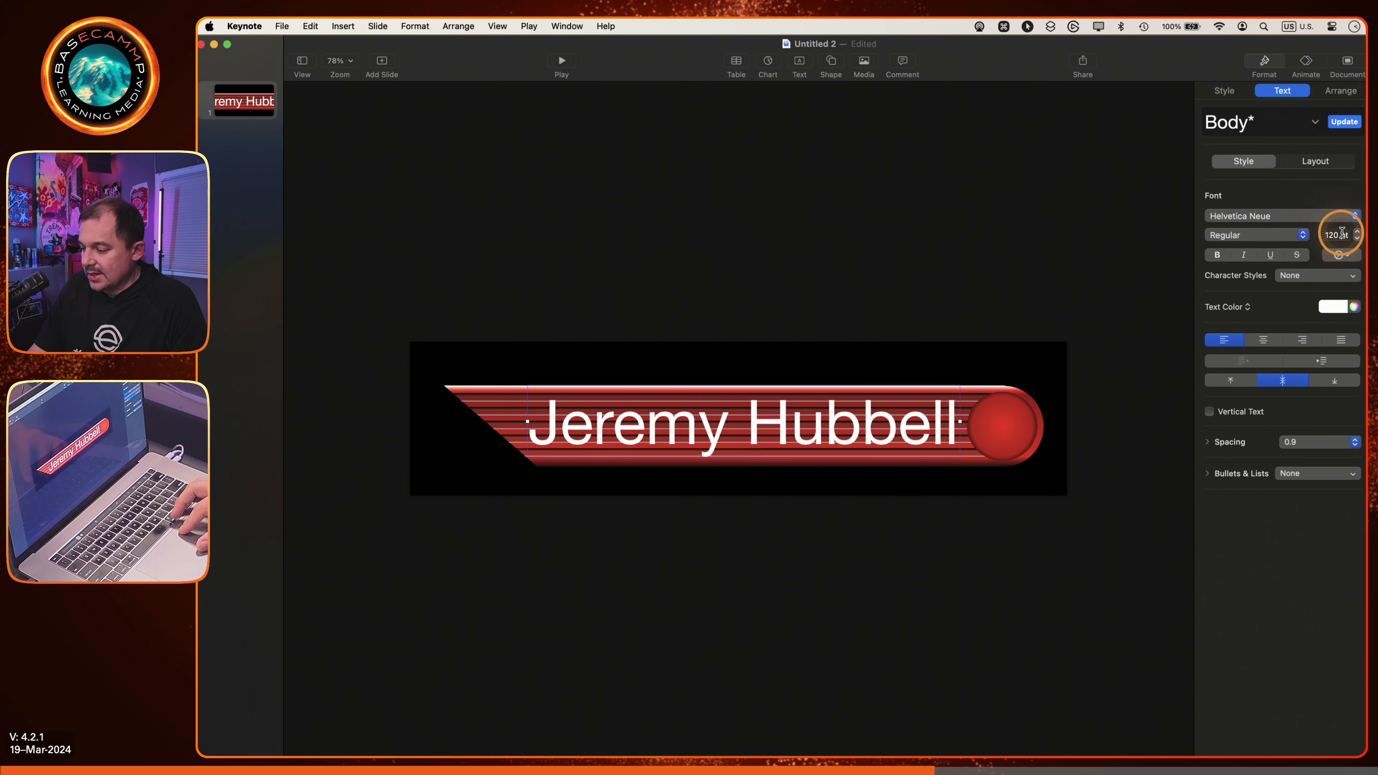
{"action": "left_click", "coordinate": [1295, 216]}
{"action": "left_click", "coordinate": [1289, 232]}
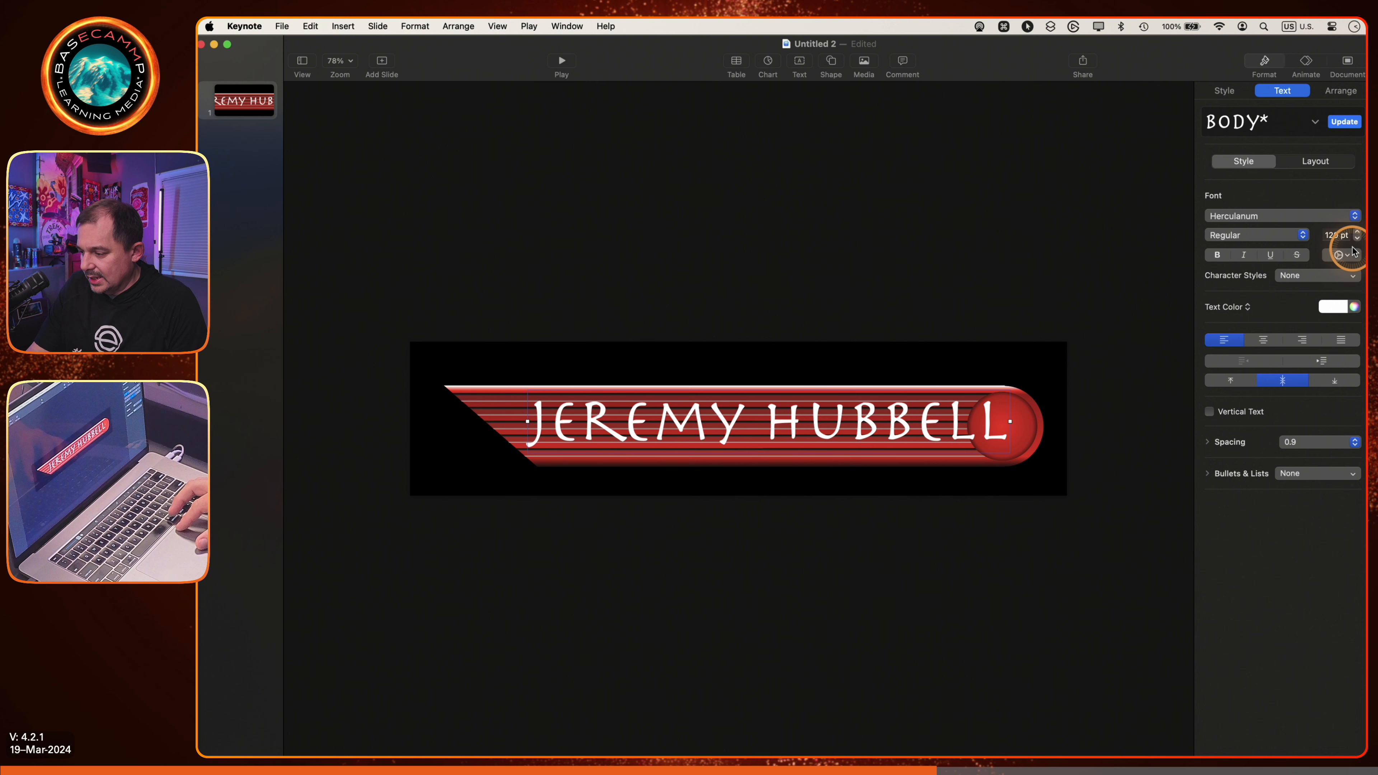
Enlarge the name to 100 pt, then to 110 pt.
{"action": "double_click", "coordinate": [1325, 235]}
{"action": "type", "text": "100"}
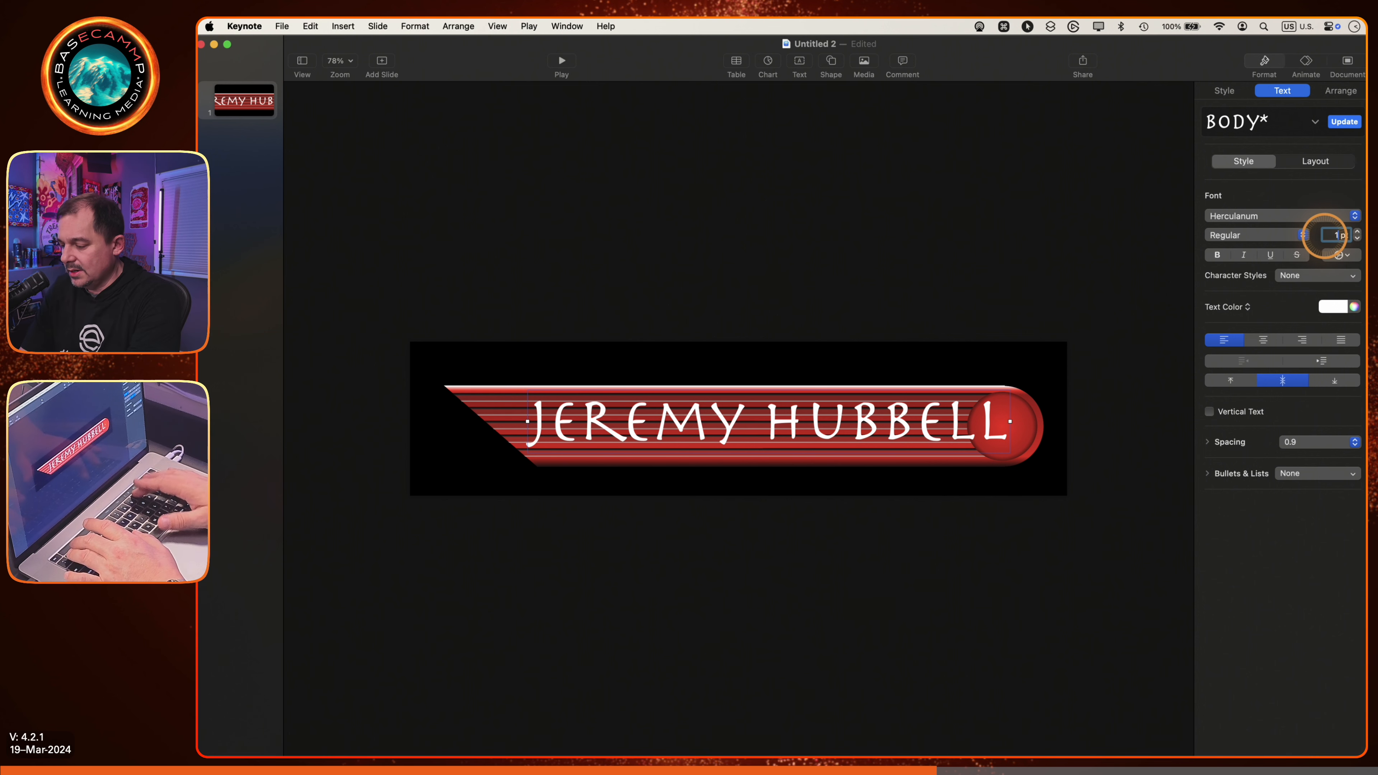
{"action": "key", "text": "Return"}
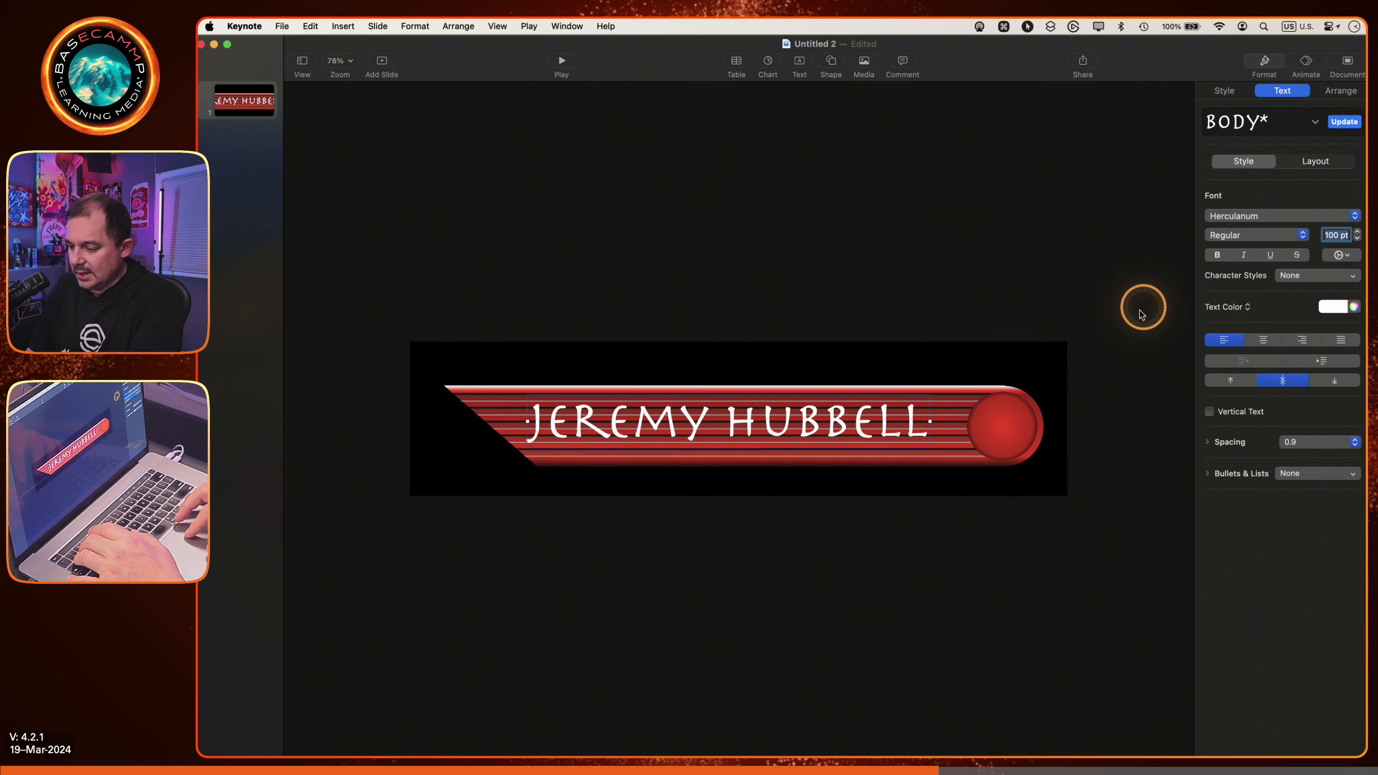
{"action": "type", "text": "110"}
{"action": "key", "text": "Return"}
{"action": "left_click", "coordinate": [1275, 215]}
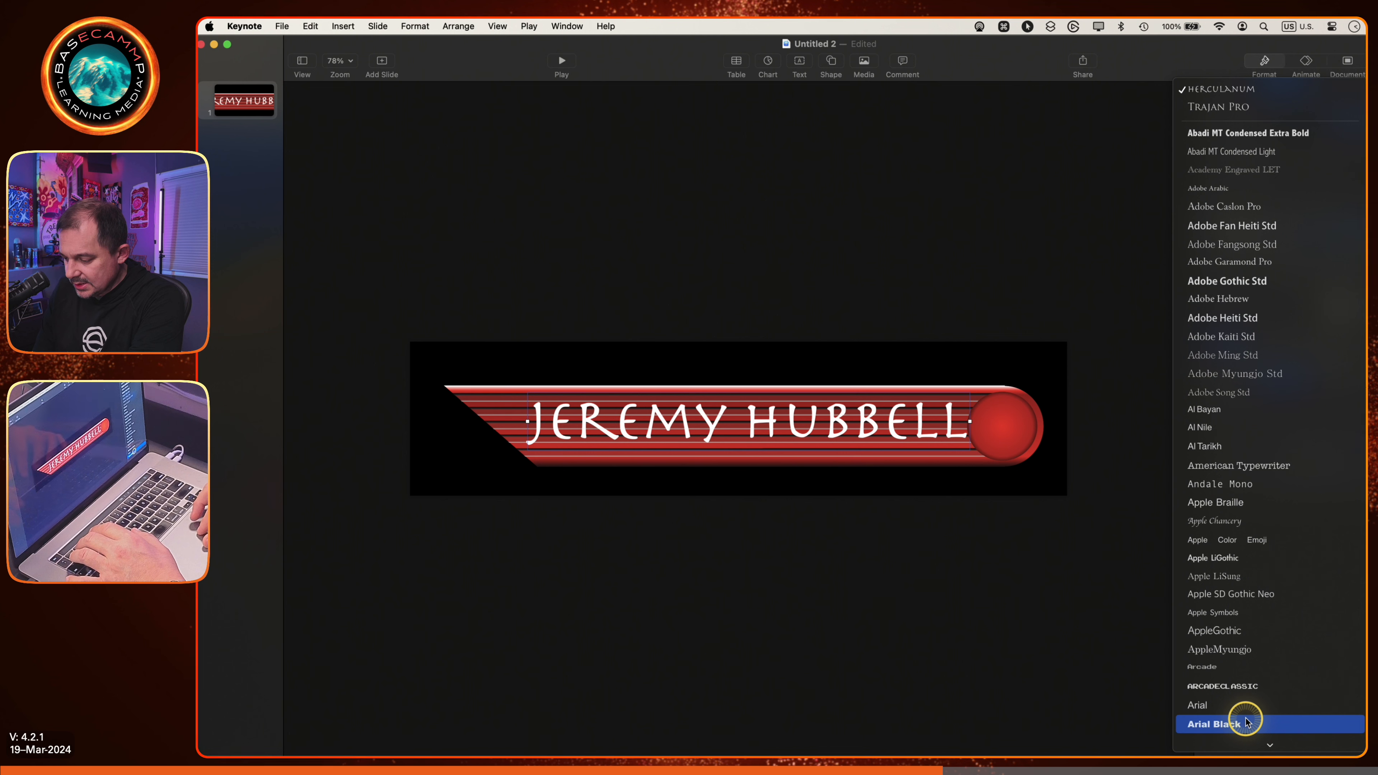
Set the name in ArcadeClassic at 120 pt and nudge it slightly left and down.
{"action": "left_click", "coordinate": [1268, 686]}
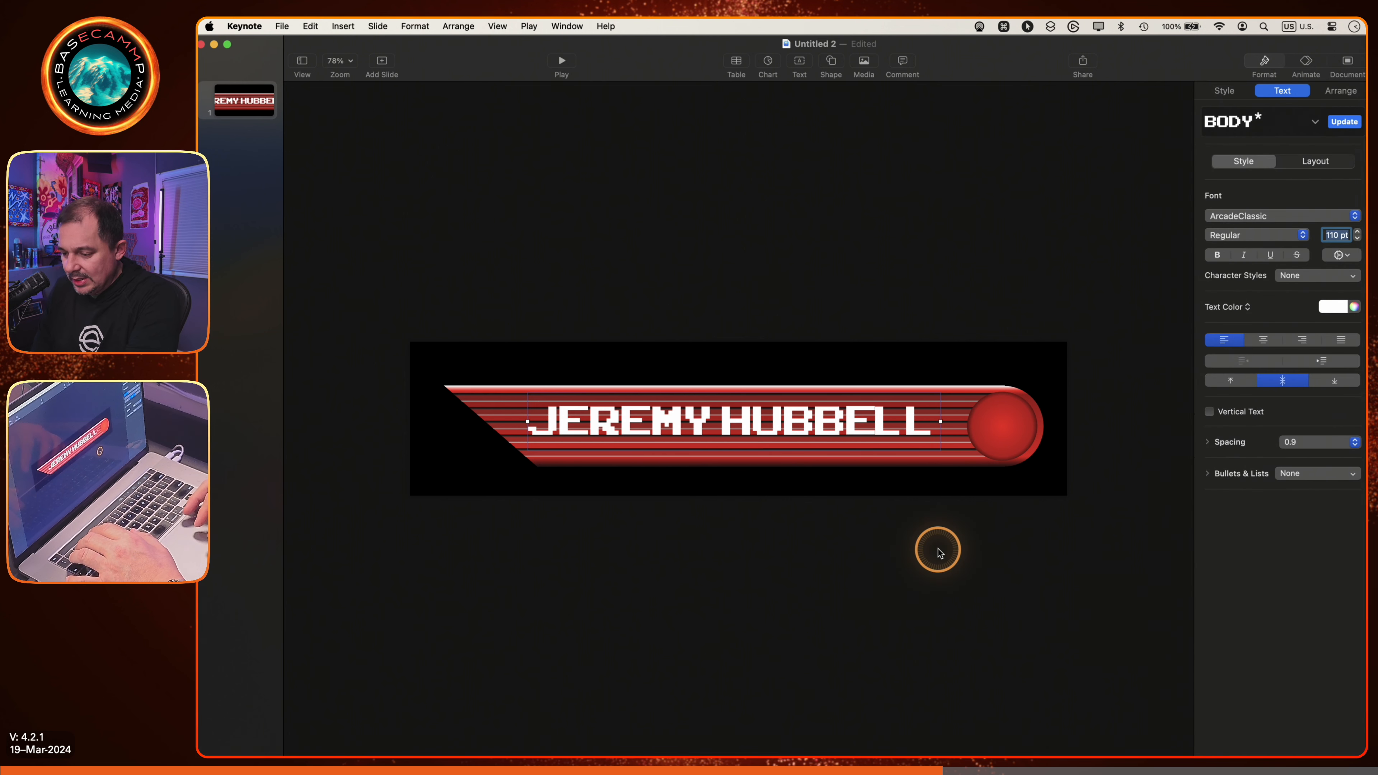
{"action": "type", "text": "120"}
{"action": "key", "text": "Return"}
{"action": "left_click_drag", "start_coordinate": [780, 421], "coordinate": [771, 426]}
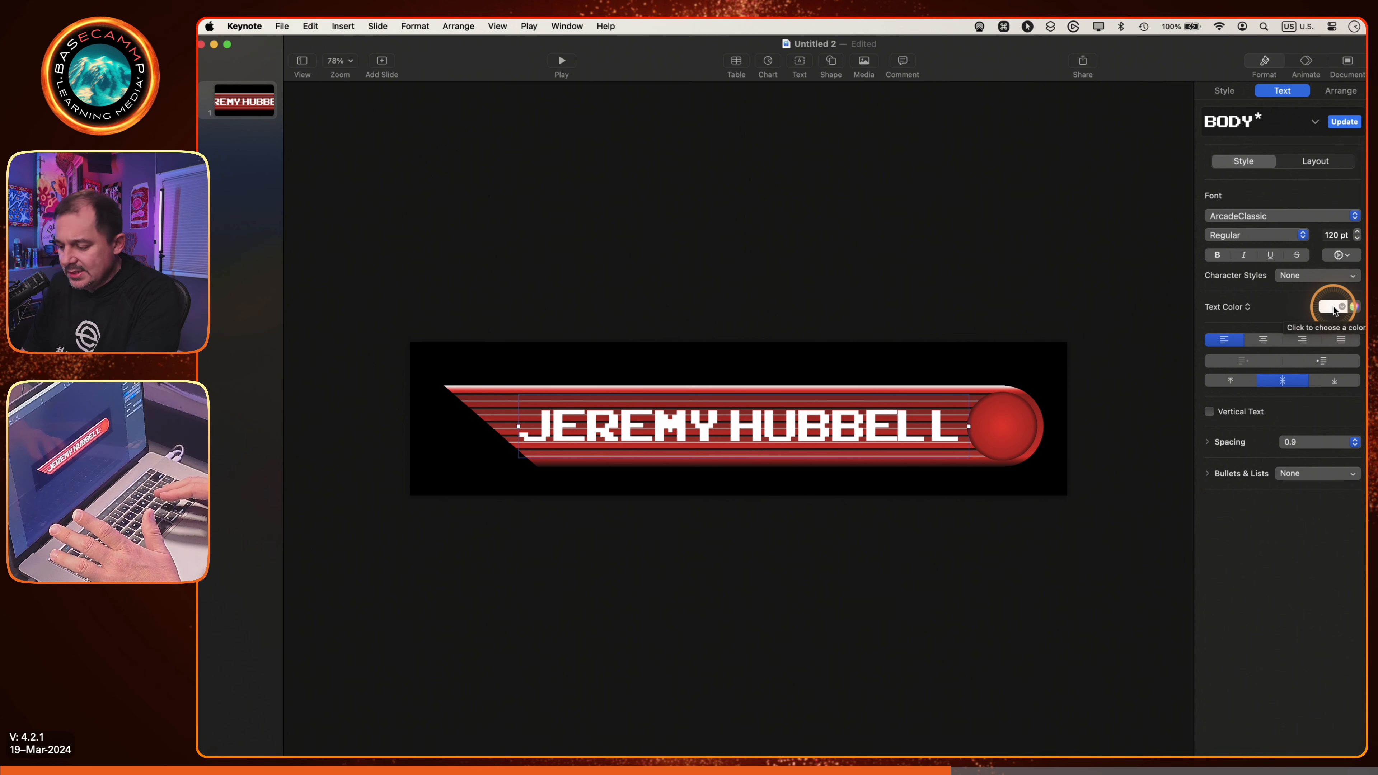
Colour the name text a saturated light cyan using the colour wheel.
{"action": "left_click", "coordinate": [1355, 308]}
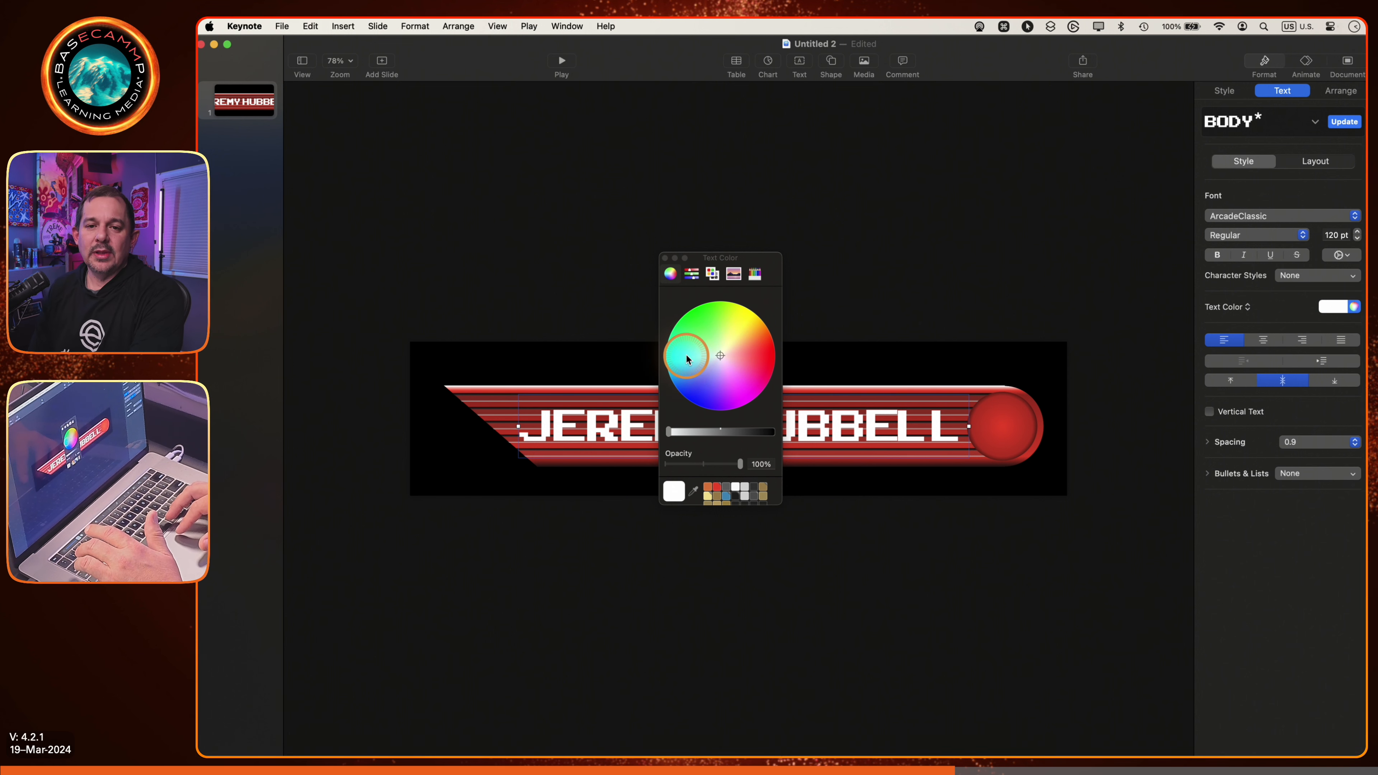
{"action": "left_click", "coordinate": [711, 358]}
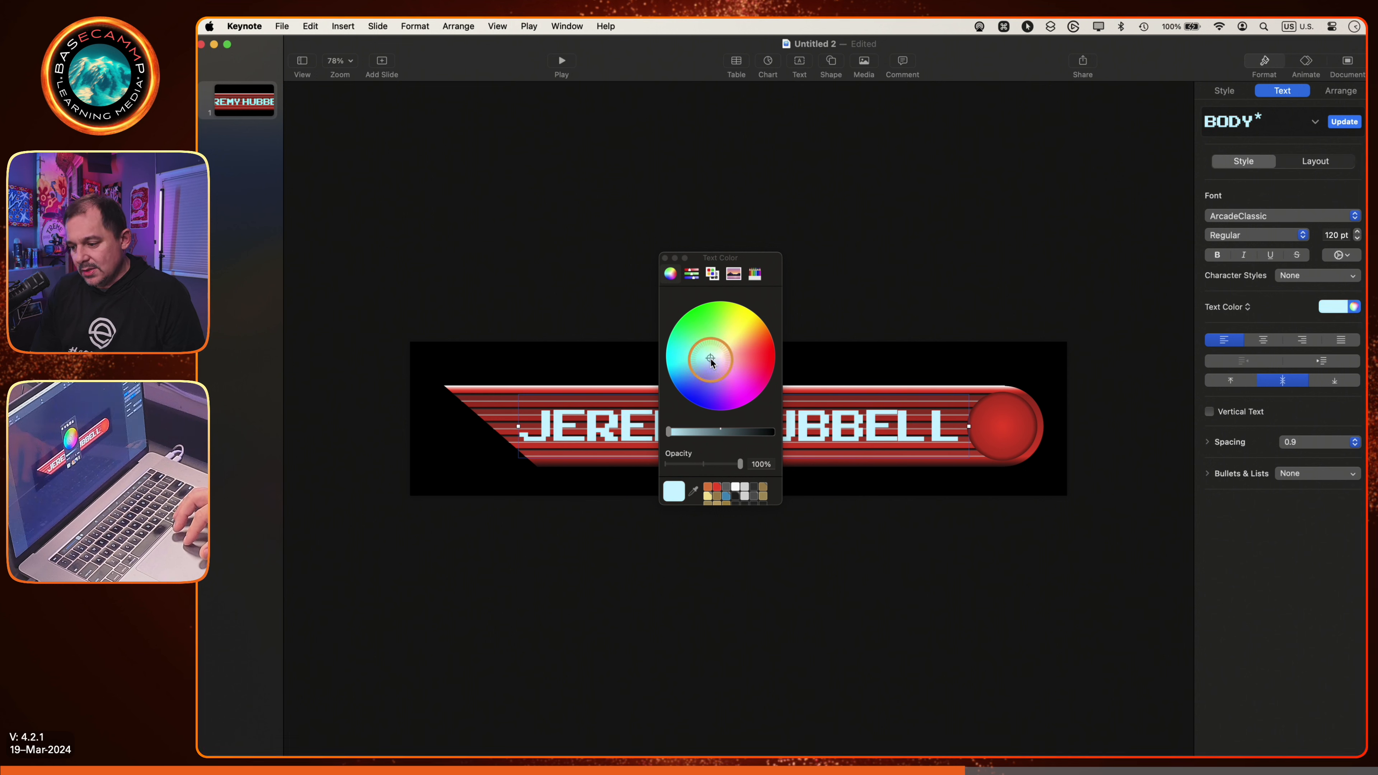
{"action": "left_click", "coordinate": [695, 357]}
{"action": "mouse_move", "coordinate": [688, 362]}
{"action": "left_mouse_down"}
{"action": "mouse_move", "coordinate": [638, 355]}
{"action": "mouse_move", "coordinate": [706, 358]}
{"action": "left_mouse_up"}
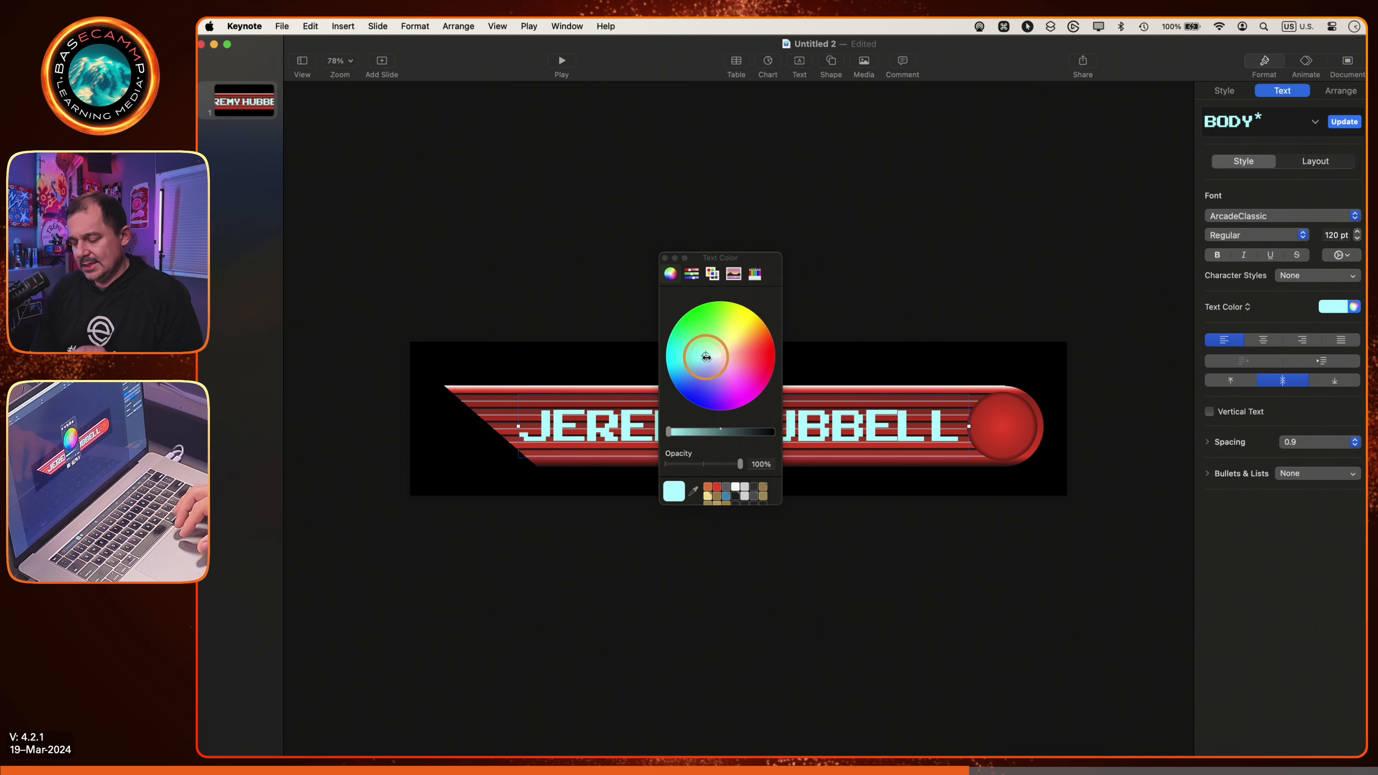
{"action": "left_click", "coordinate": [665, 258]}
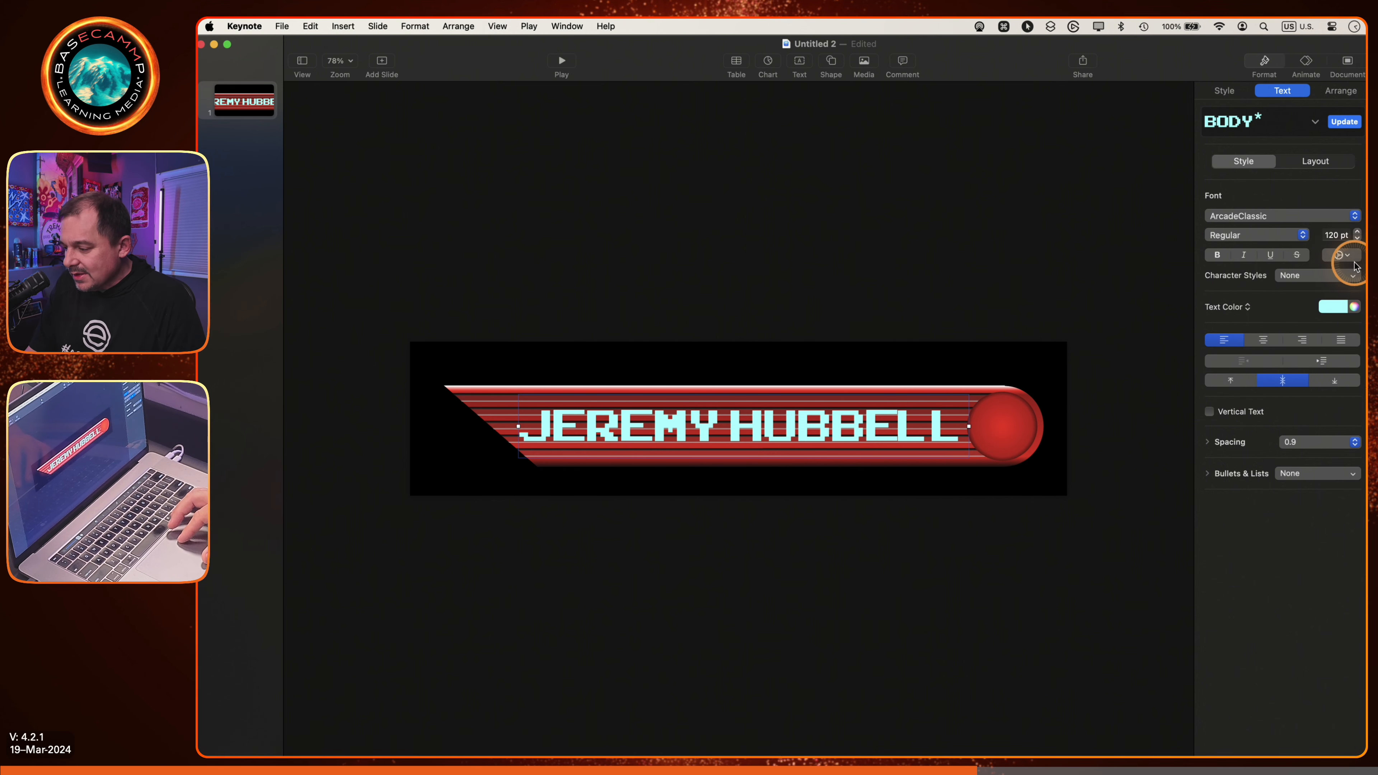
Step the name's font size down to 115 pt so it ends before the circle badge.
{"action": "left_click", "coordinate": [1345, 256]}
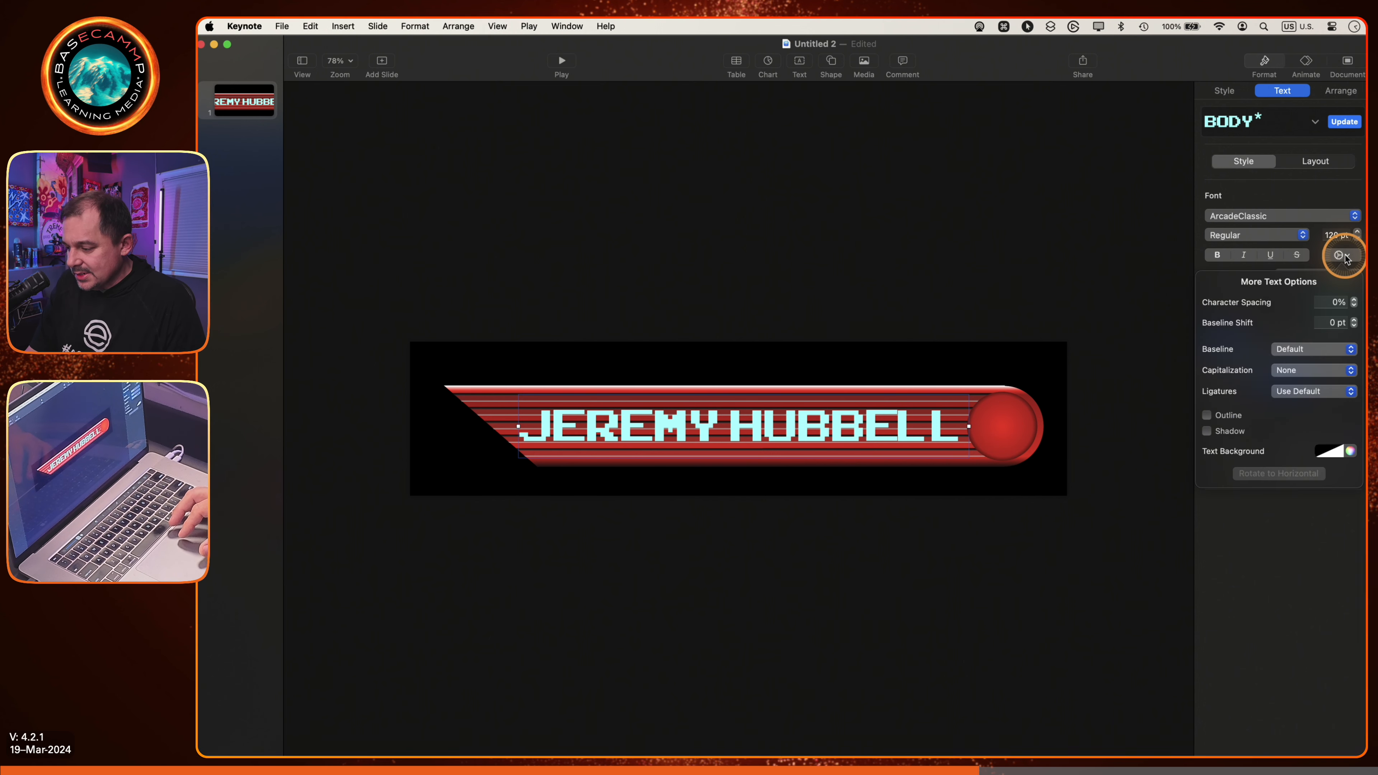
{"action": "left_click", "coordinate": [1358, 240]}
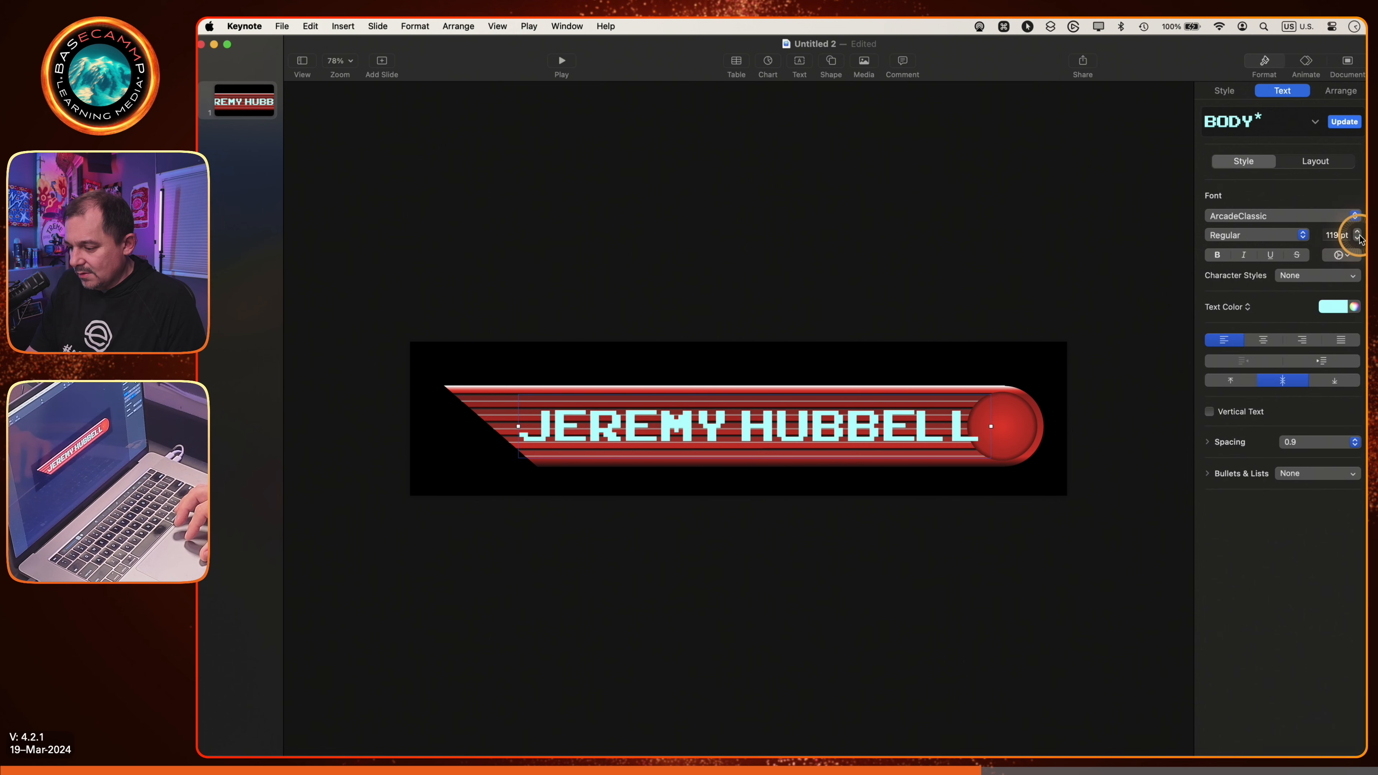
{"action": "left_click", "coordinate": [1358, 239]}
{"action": "left_click", "coordinate": [1359, 239]}
{"action": "left_click", "coordinate": [1358, 239]}
{"action": "left_click", "coordinate": [1358, 240]}
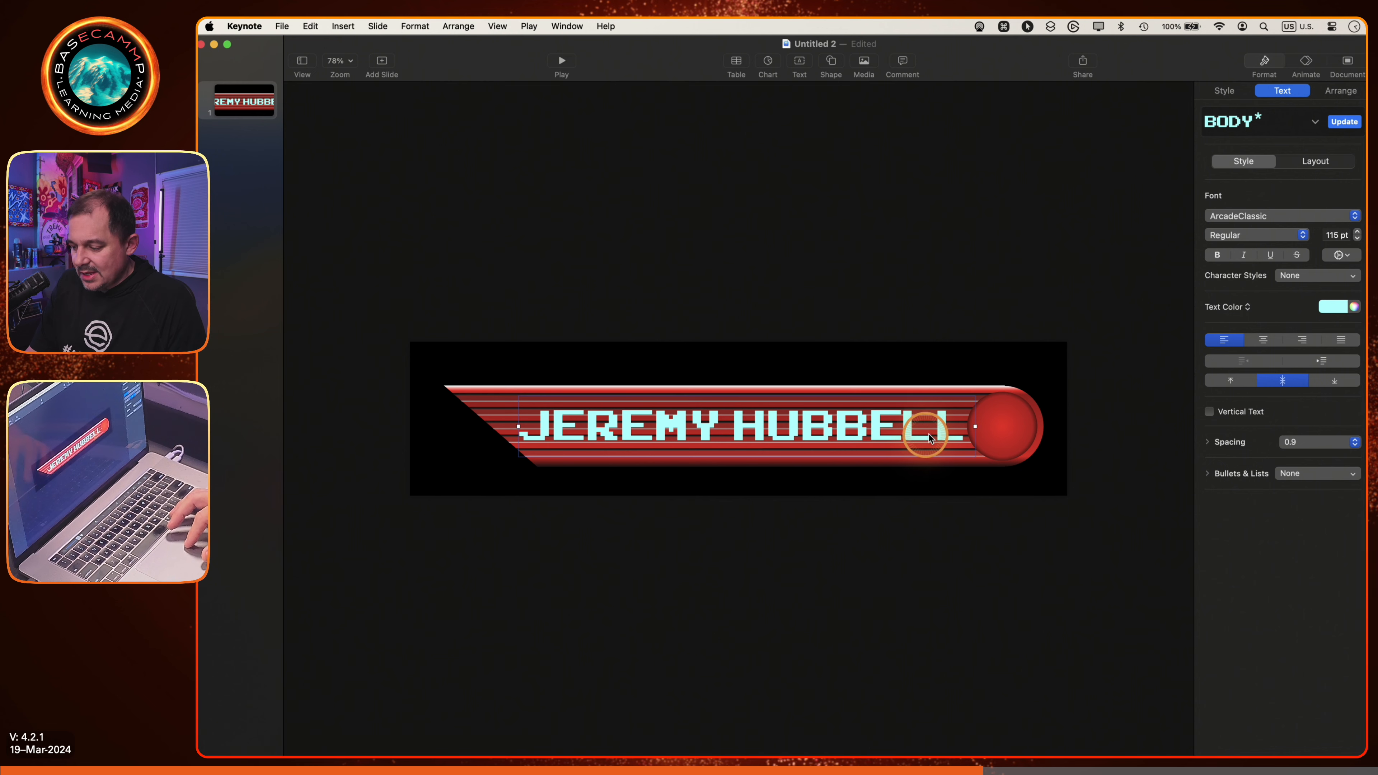
{"action": "scroll", "coordinate": [921, 433], "scroll_direction": "up", "scroll_amount": 10}
{"action": "scroll", "coordinate": [921, 434], "scroll_direction": "right", "scroll_amount": 10}
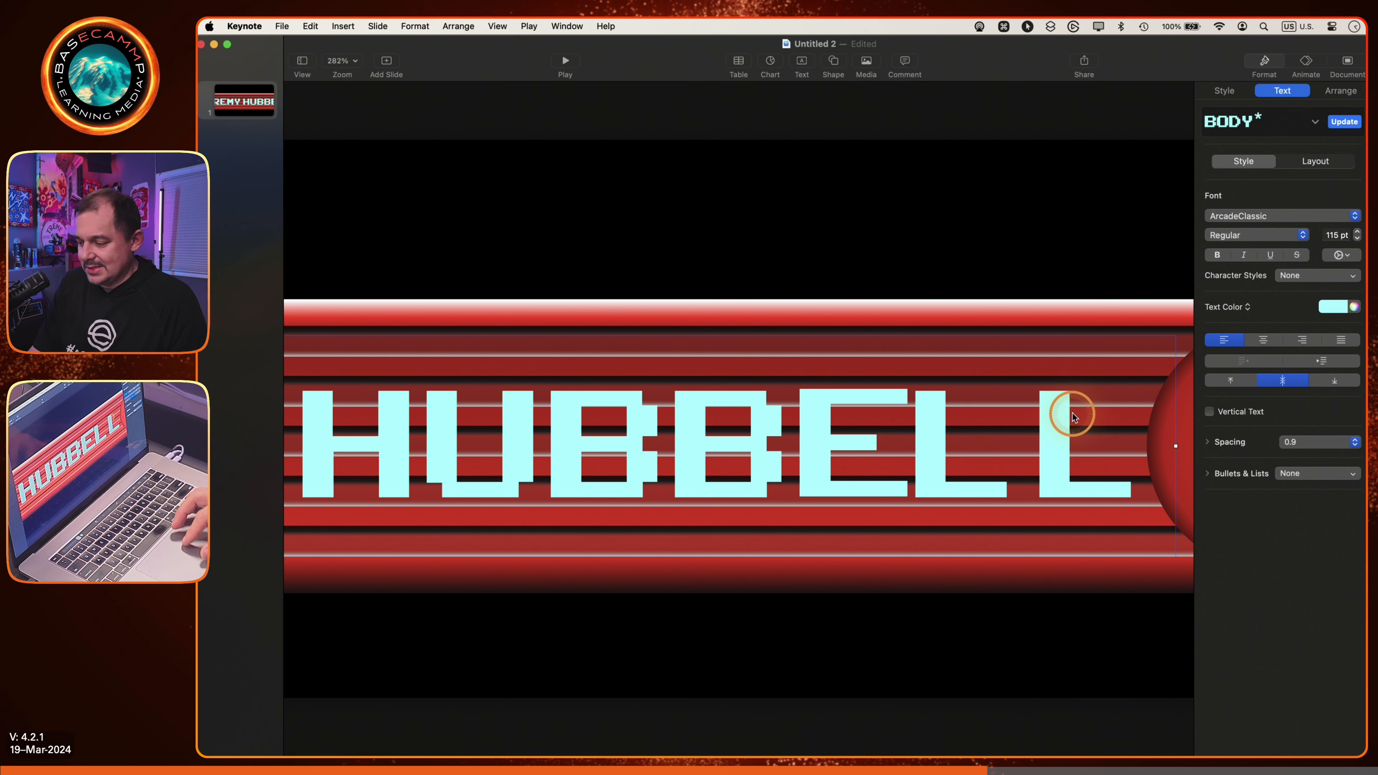
Switch the name to Arial Black and reduce it to 107 pt.
{"action": "left_click", "coordinate": [1275, 216]}
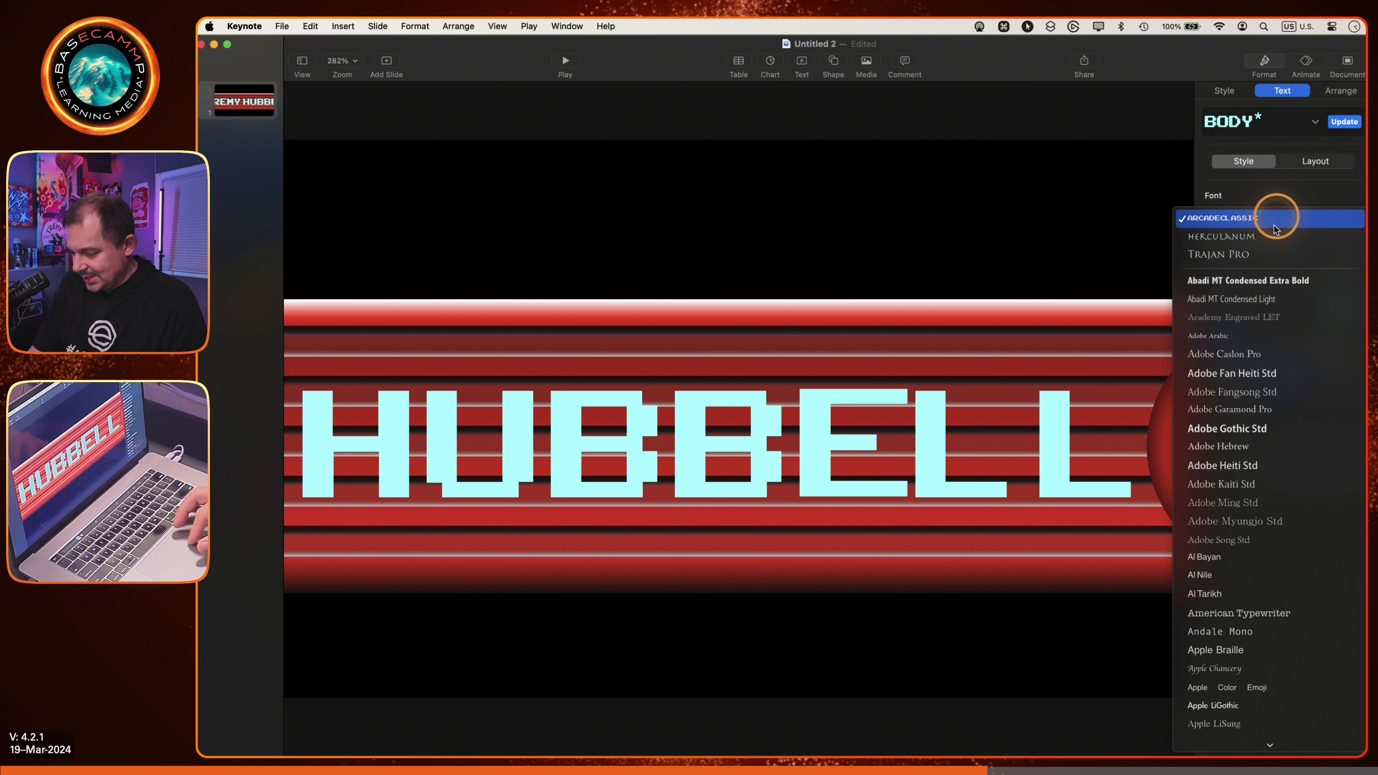
{"action": "mouse_move", "coordinate": [1241, 745]}
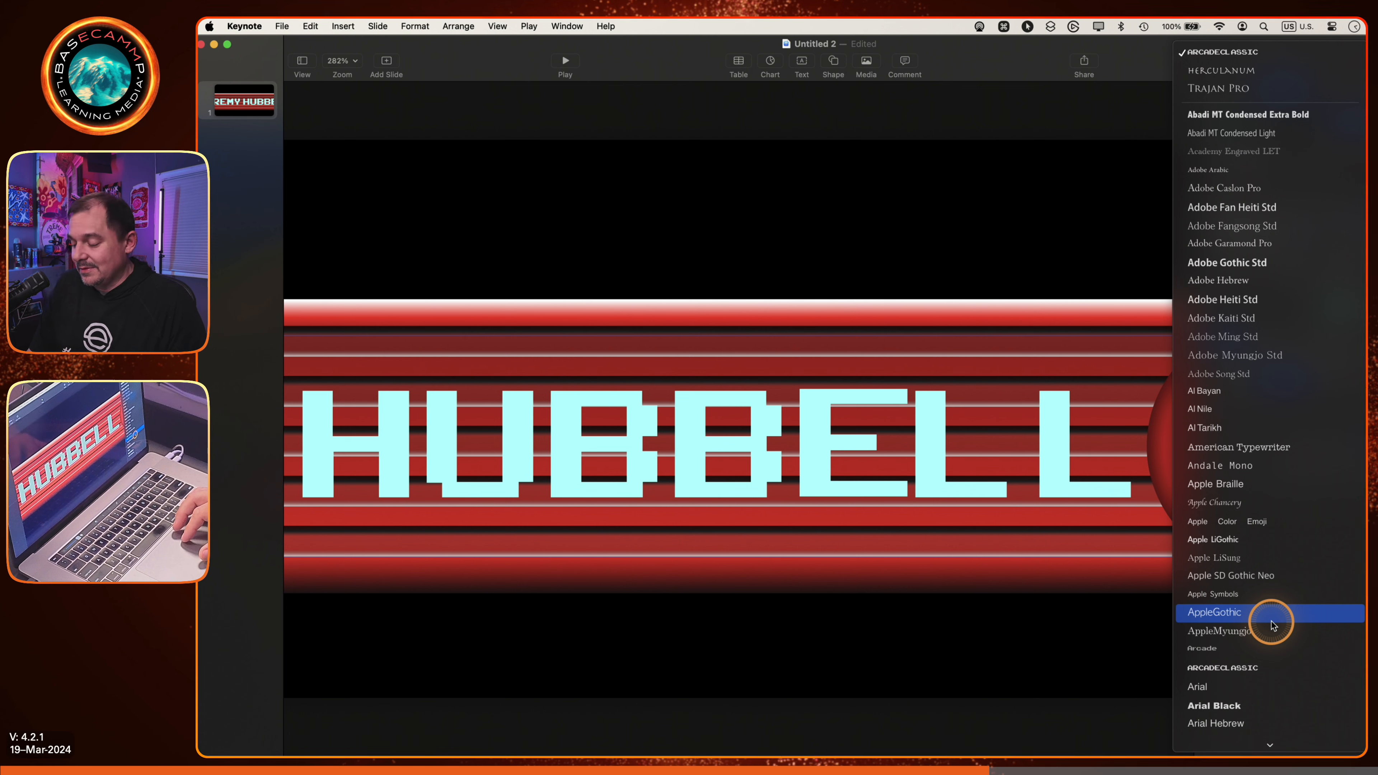
{"action": "scroll", "coordinate": [1273, 624], "scroll_direction": "down", "scroll_amount": 5}
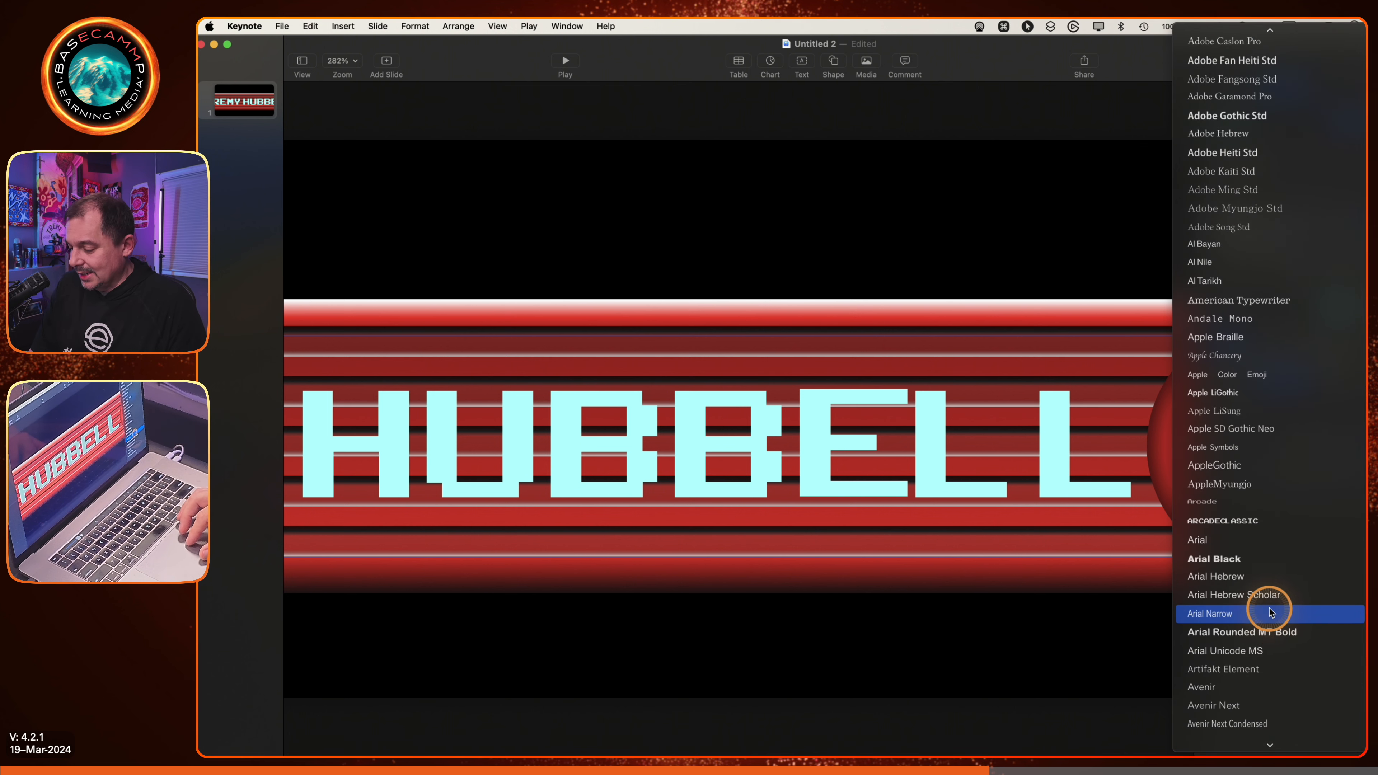
{"action": "left_click", "coordinate": [1270, 562]}
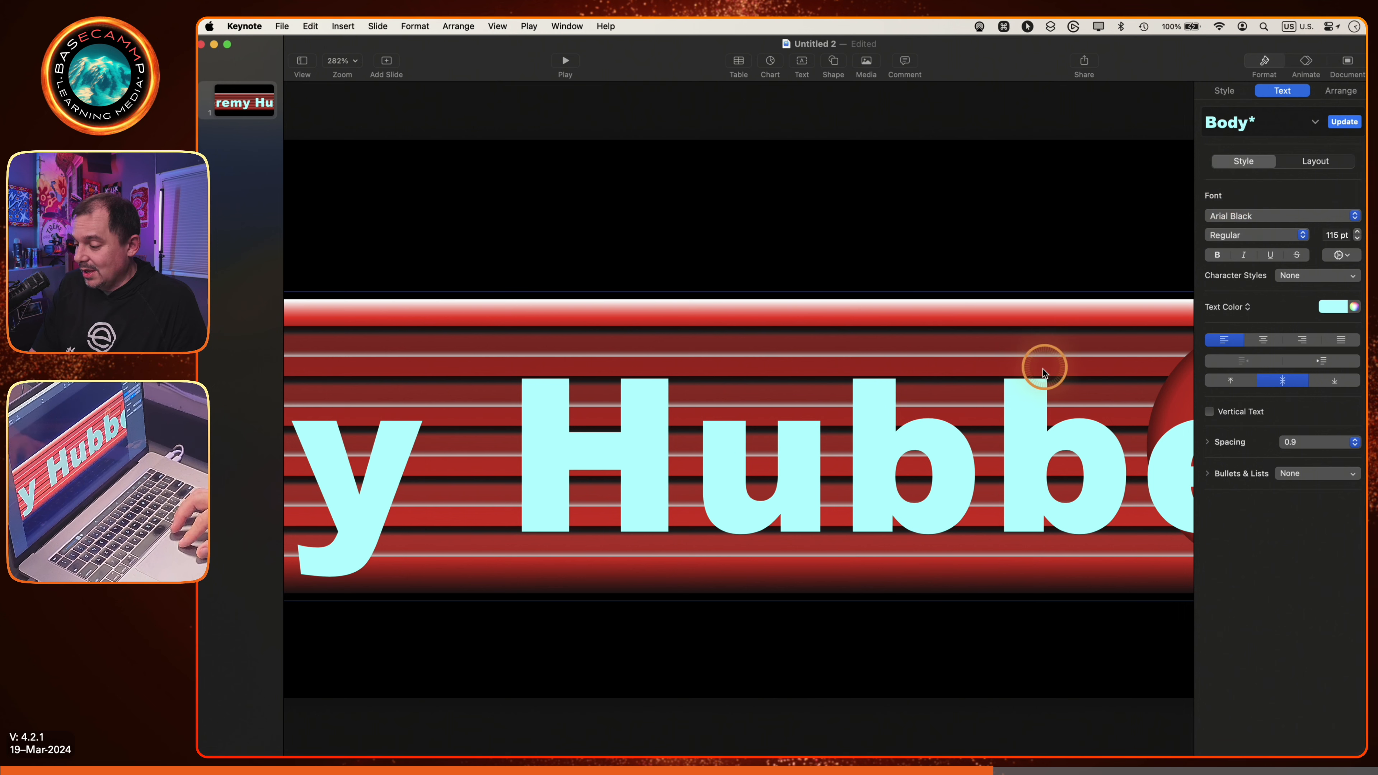
{"action": "scroll", "coordinate": [955, 475], "scroll_direction": "down", "scroll_amount": 5}
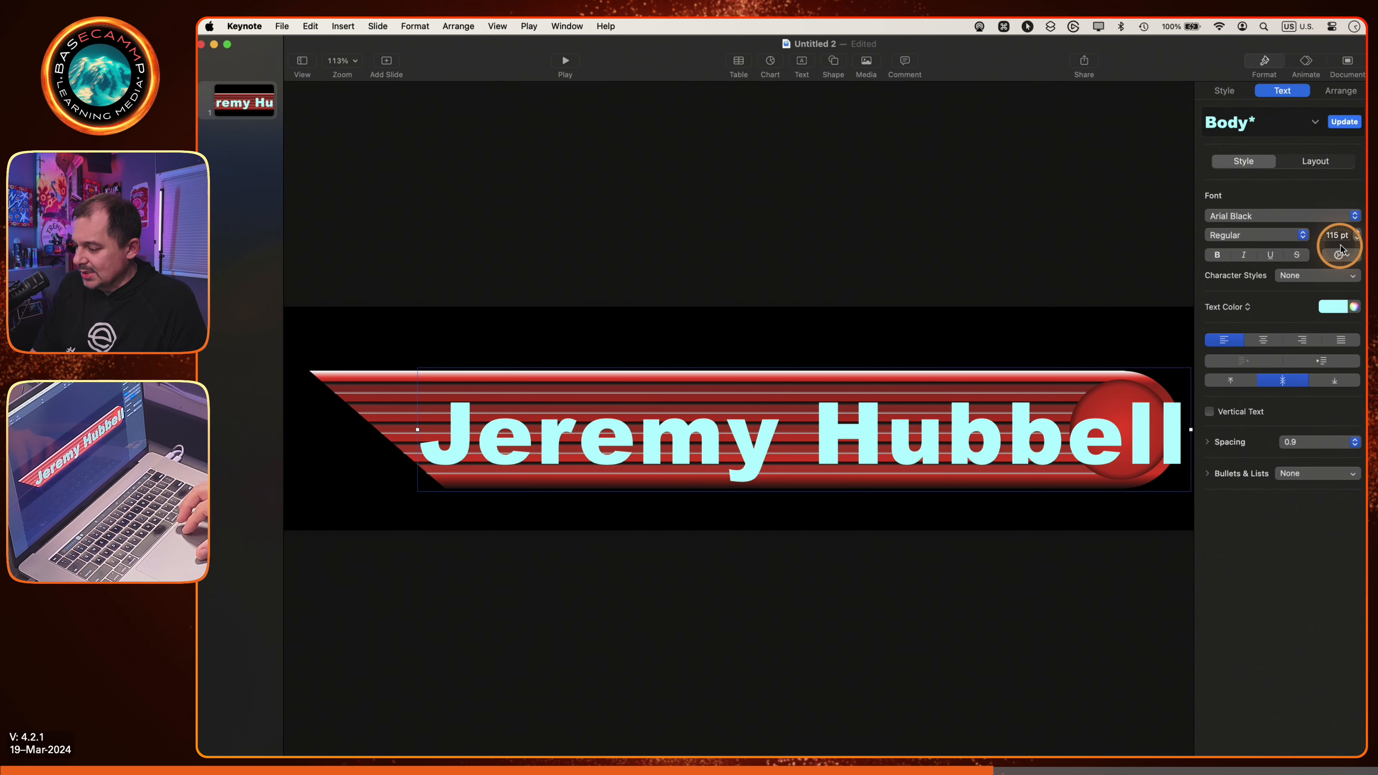
{"action": "left_click", "coordinate": [1358, 239]}
{"action": "left_click", "coordinate": [1358, 239]}
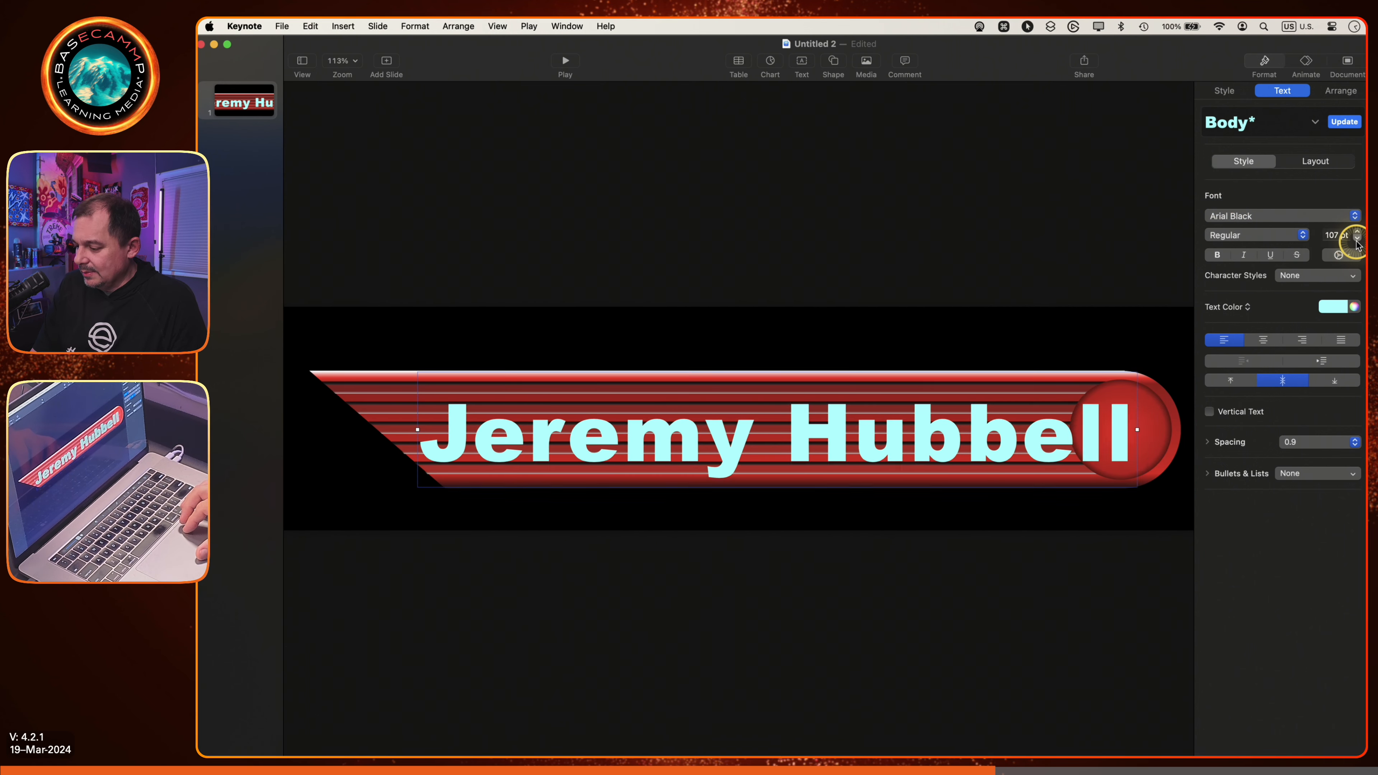
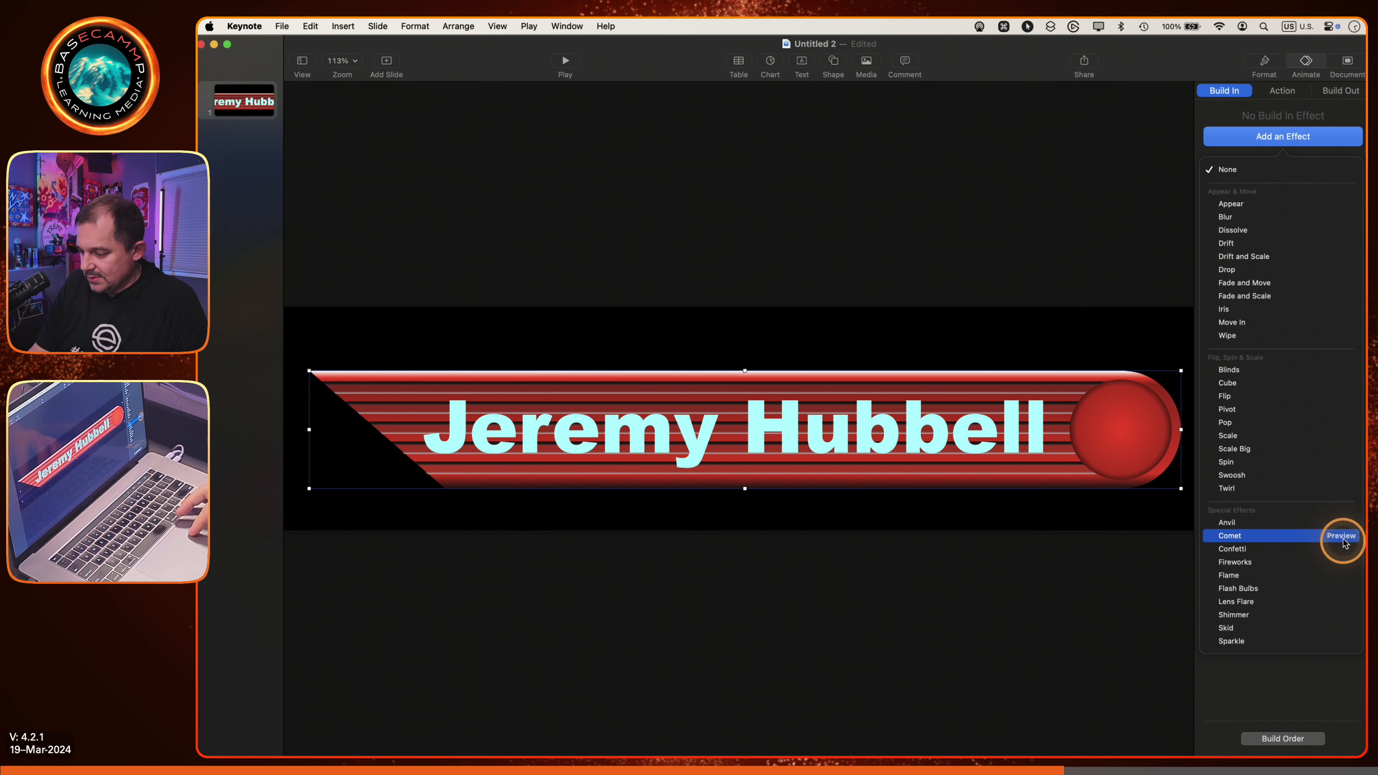
Apply a 1 s Wipe build-in from the left to the striped banner group.
{"action": "left_click", "coordinate": [1346, 536]}
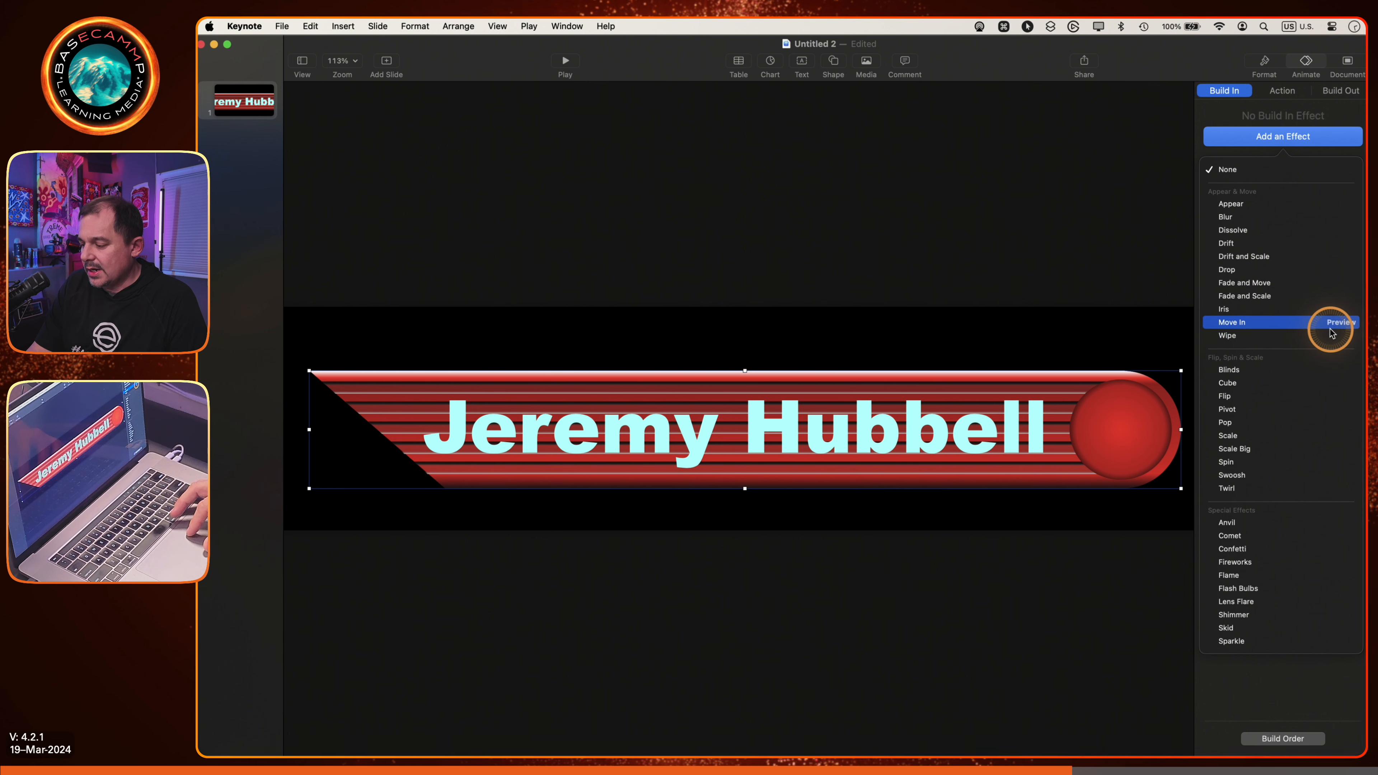
{"action": "left_click", "coordinate": [1231, 335]}
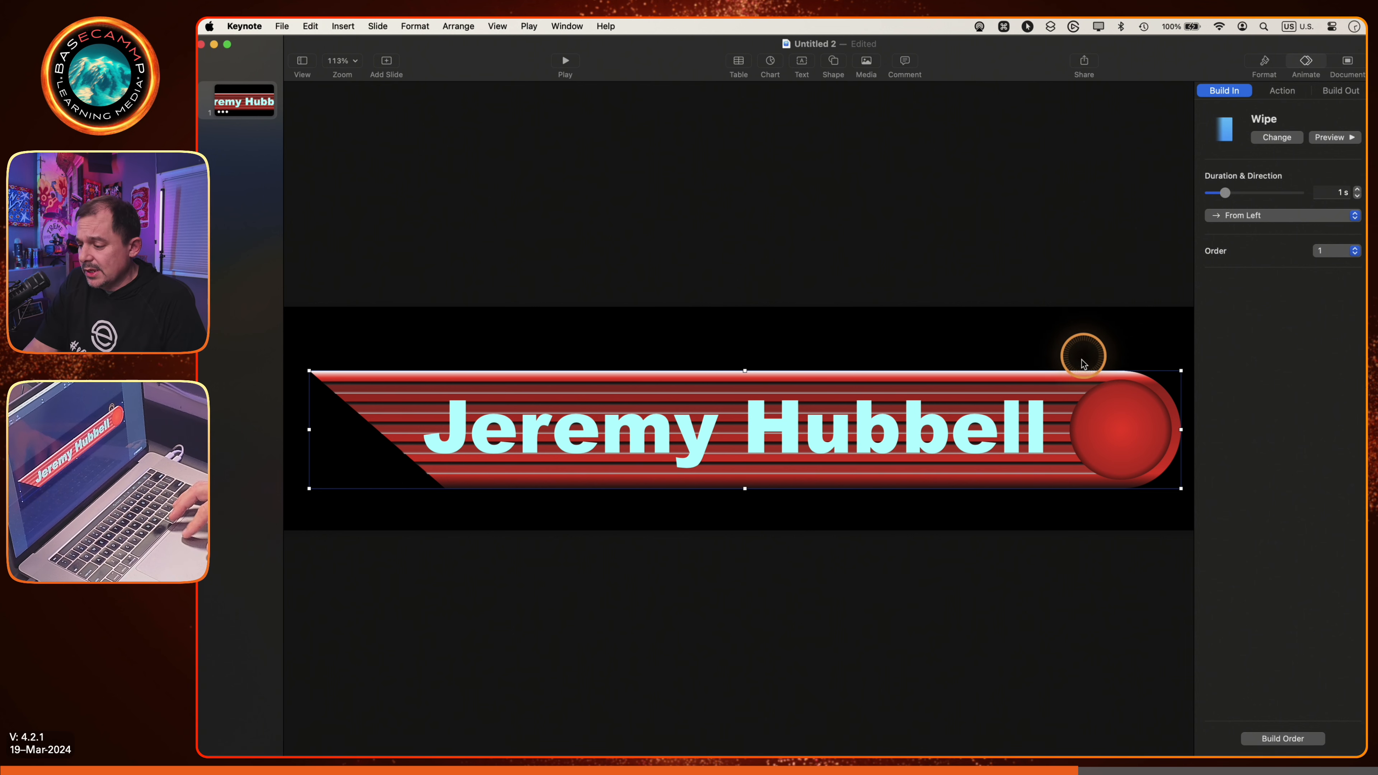
Give the name text a 1 s Dissolve build-in, then play the slideshow to check both builds.
{"action": "left_click", "coordinate": [1037, 422]}
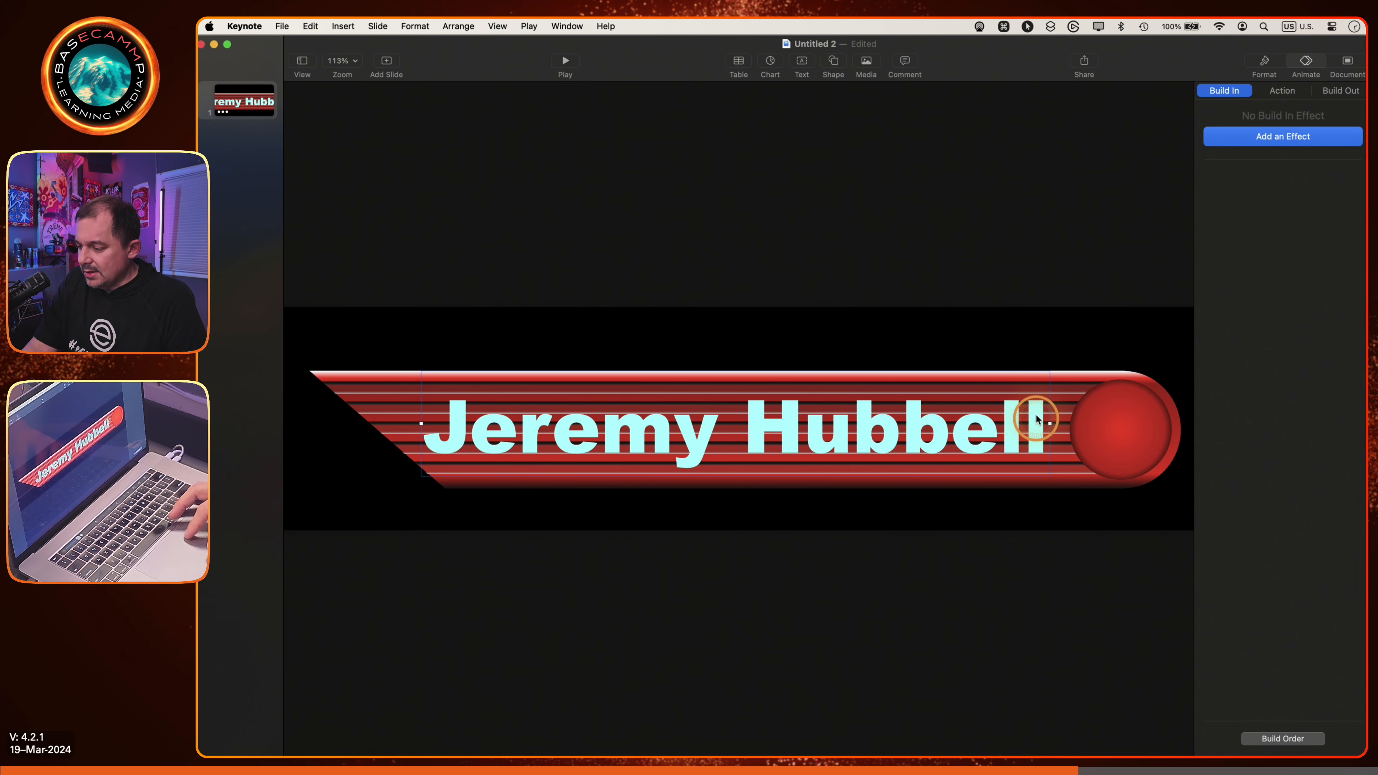
{"action": "left_click", "coordinate": [1257, 139]}
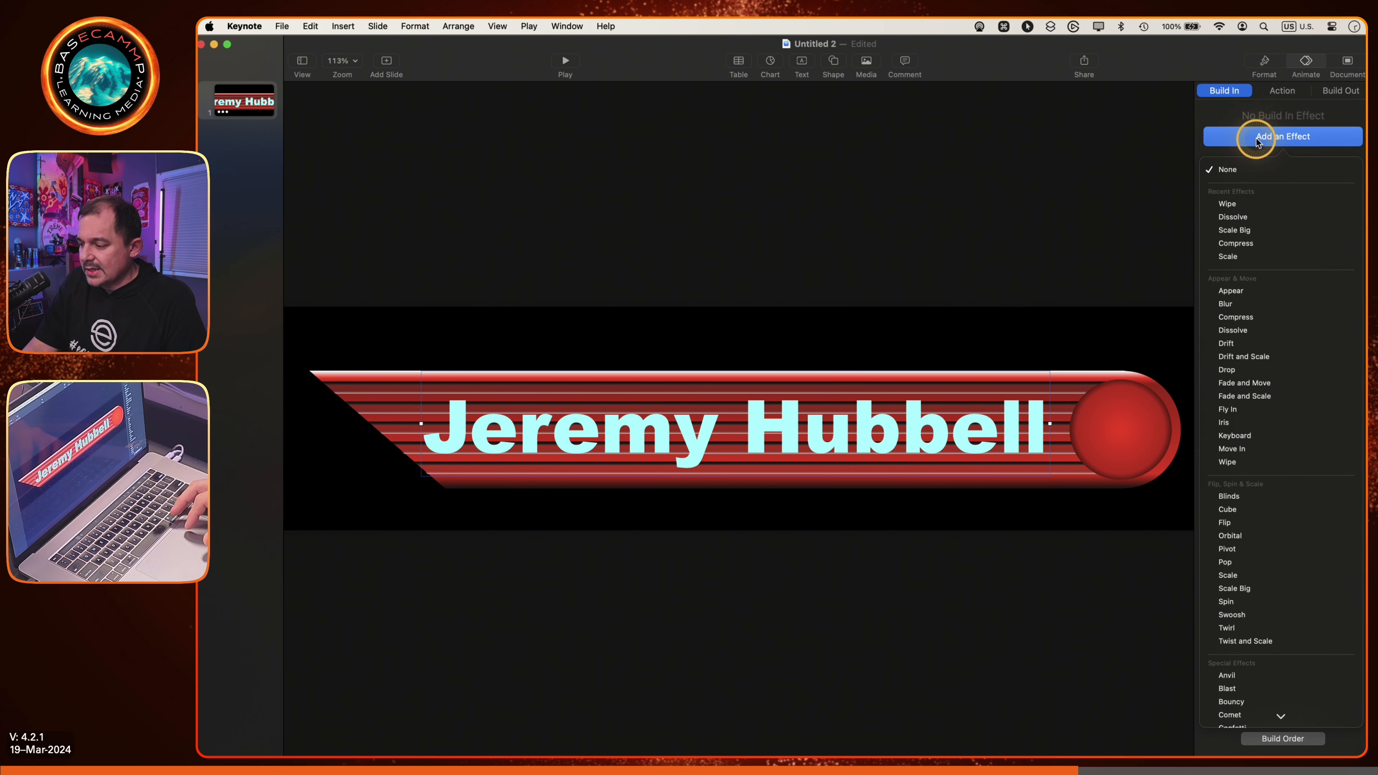
{"action": "left_click", "coordinate": [1234, 217]}
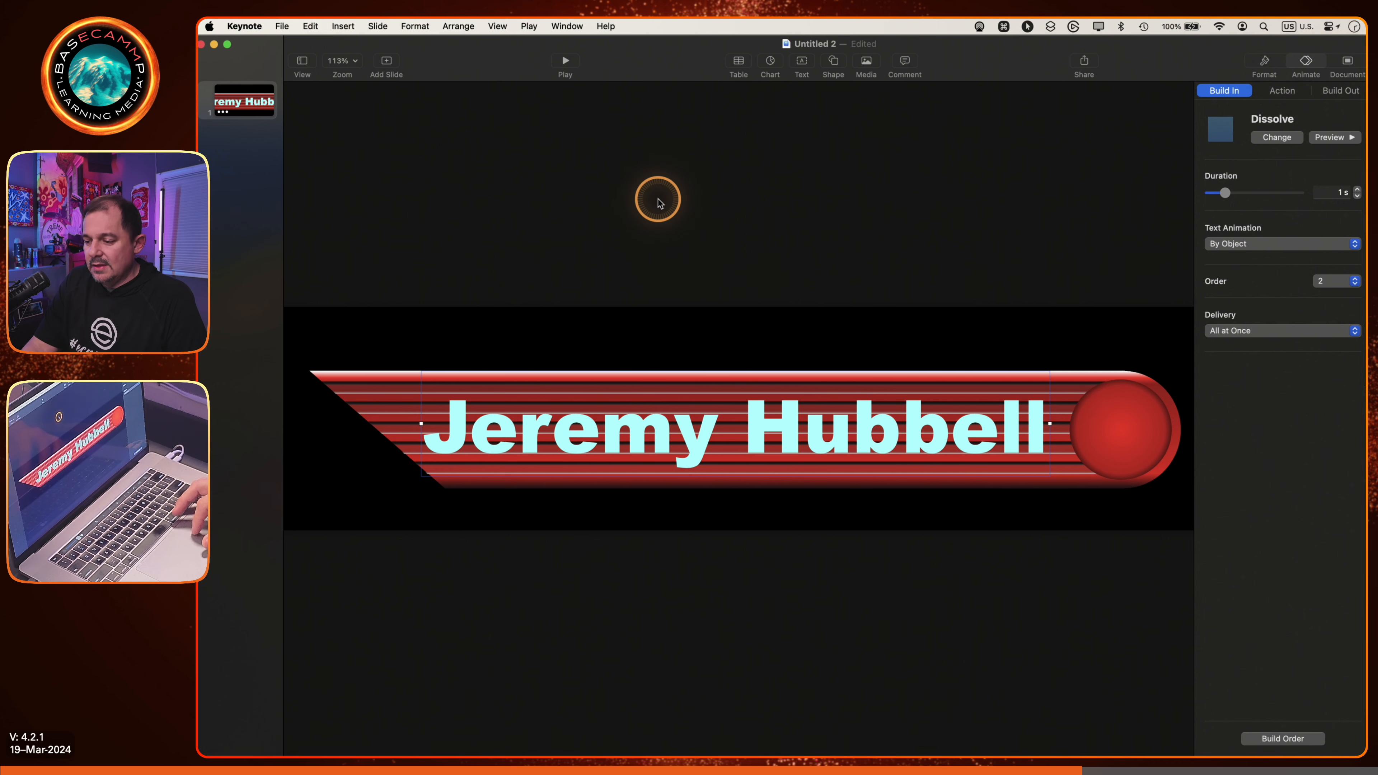
{"action": "left_click", "coordinate": [566, 59]}
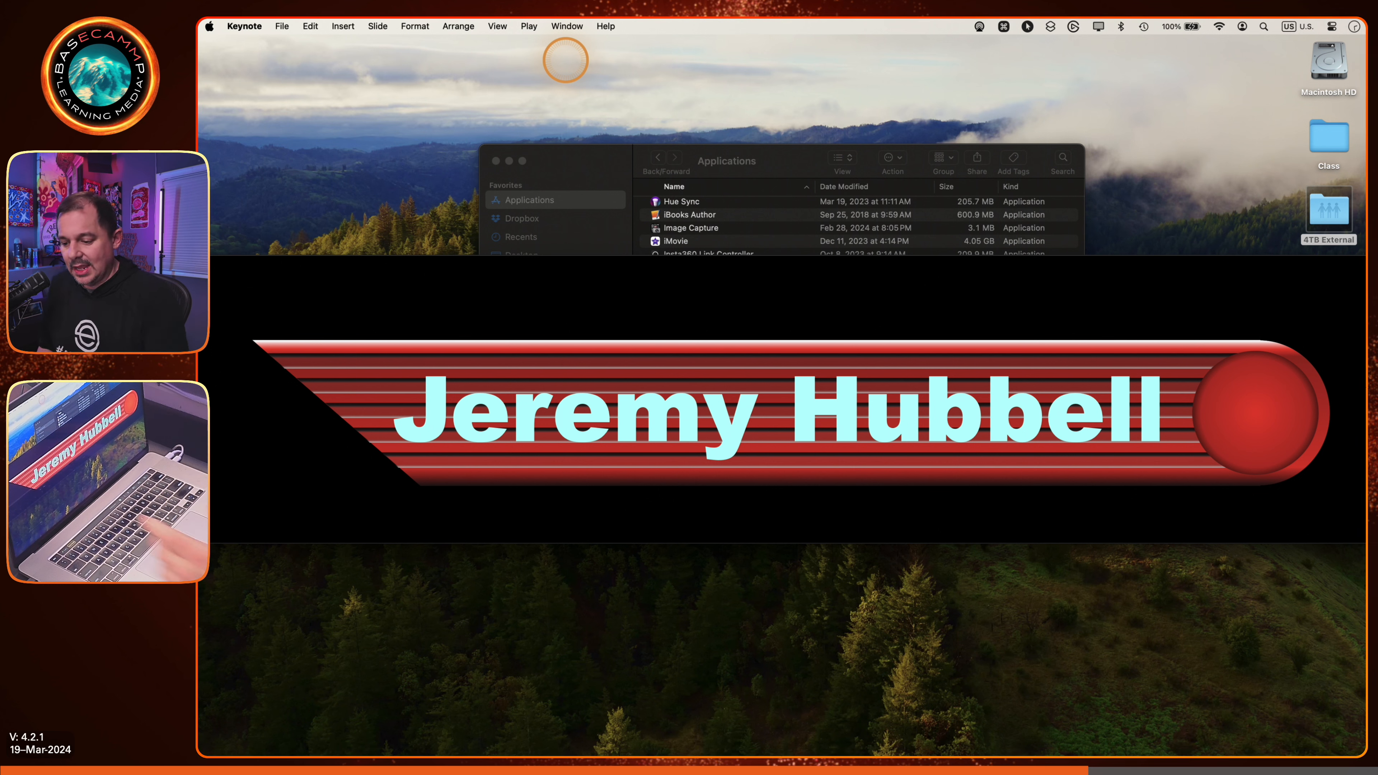
{"action": "left_click", "coordinate": [566, 59]}
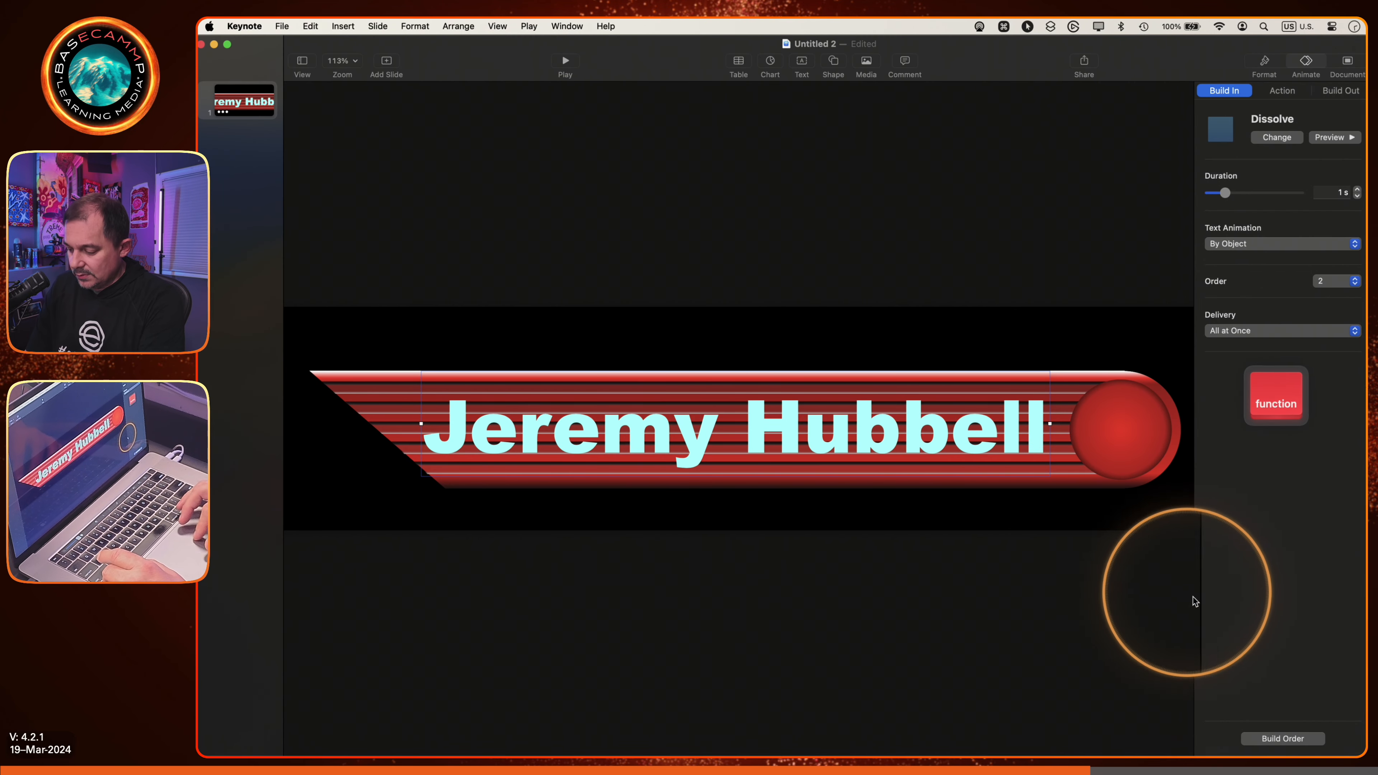
In Build Order, set the banner group's Wipe to start After Transition.
{"action": "left_click", "coordinate": [1281, 739]}
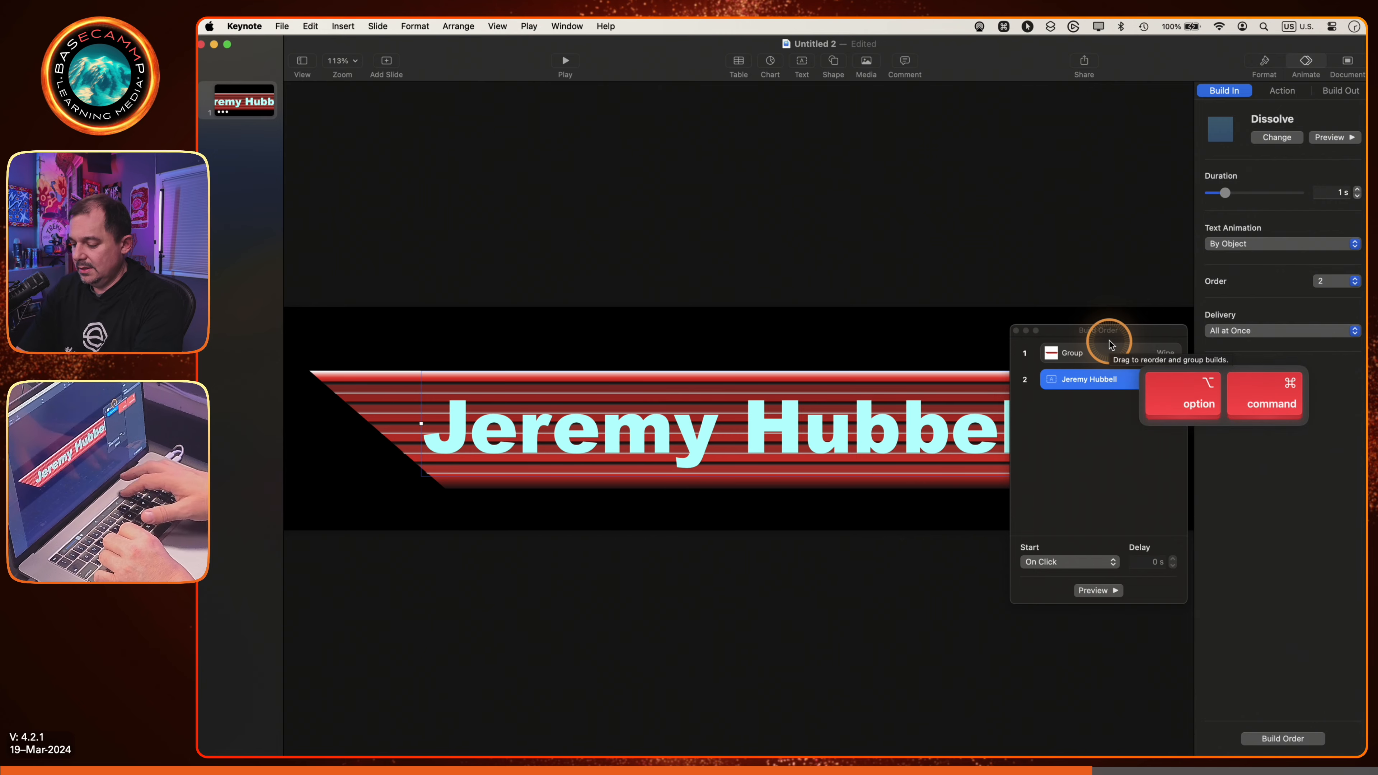
{"action": "key", "text": "alt+super+8"}
{"action": "left_click_drag", "start_coordinate": [1098, 326], "coordinate": [852, 158]}
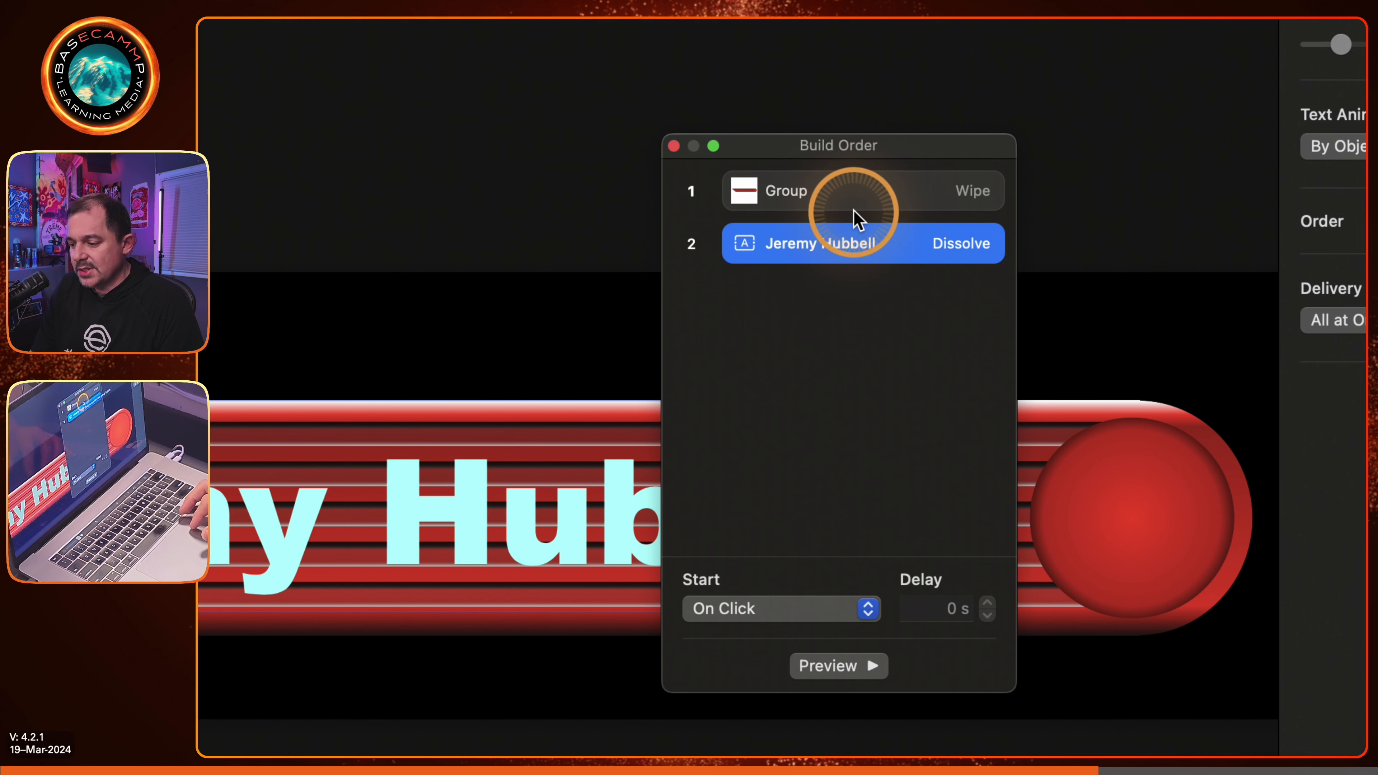
{"action": "left_click", "coordinate": [866, 187]}
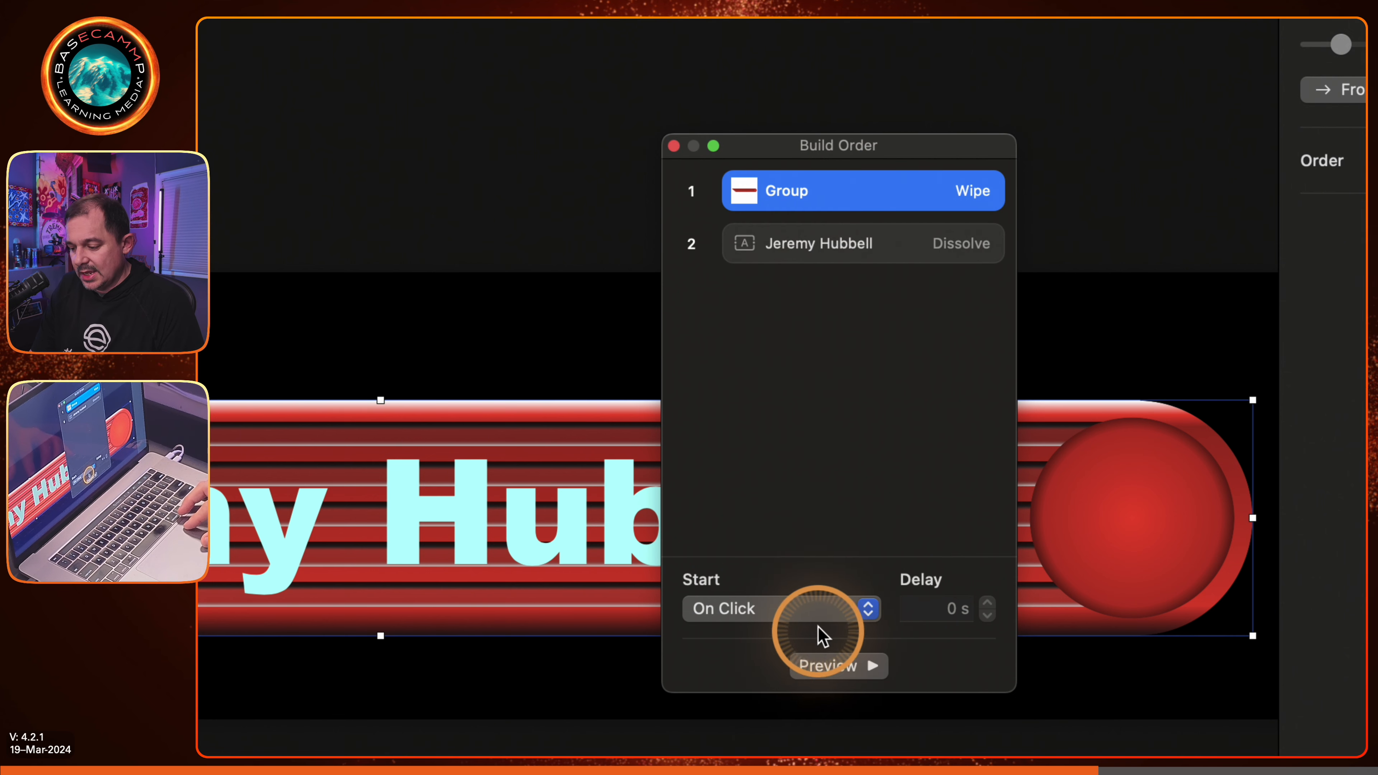
{"action": "left_click", "coordinate": [822, 611]}
{"action": "left_click", "coordinate": [822, 646]}
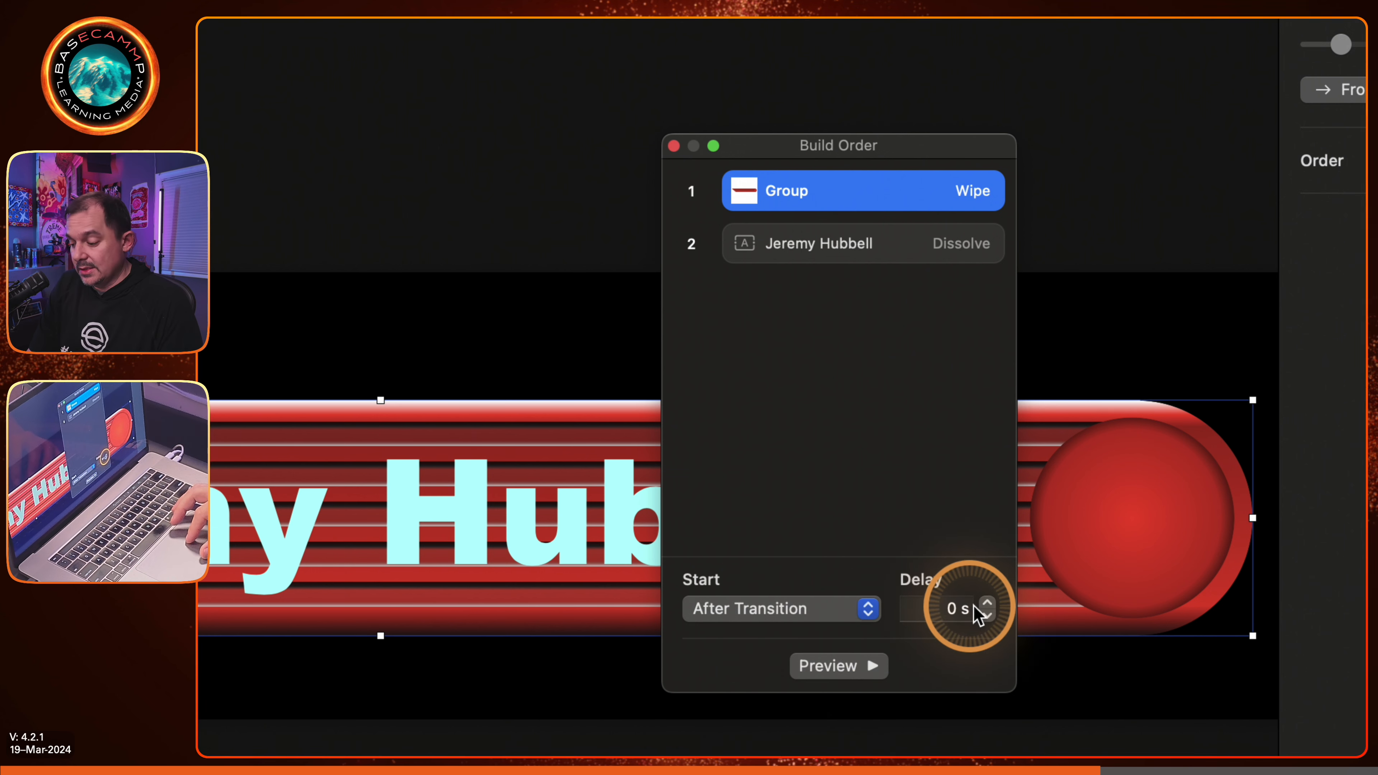
Set the name's Dissolve build to start After Build 1 with 0 s delay.
{"action": "left_click", "coordinate": [835, 253]}
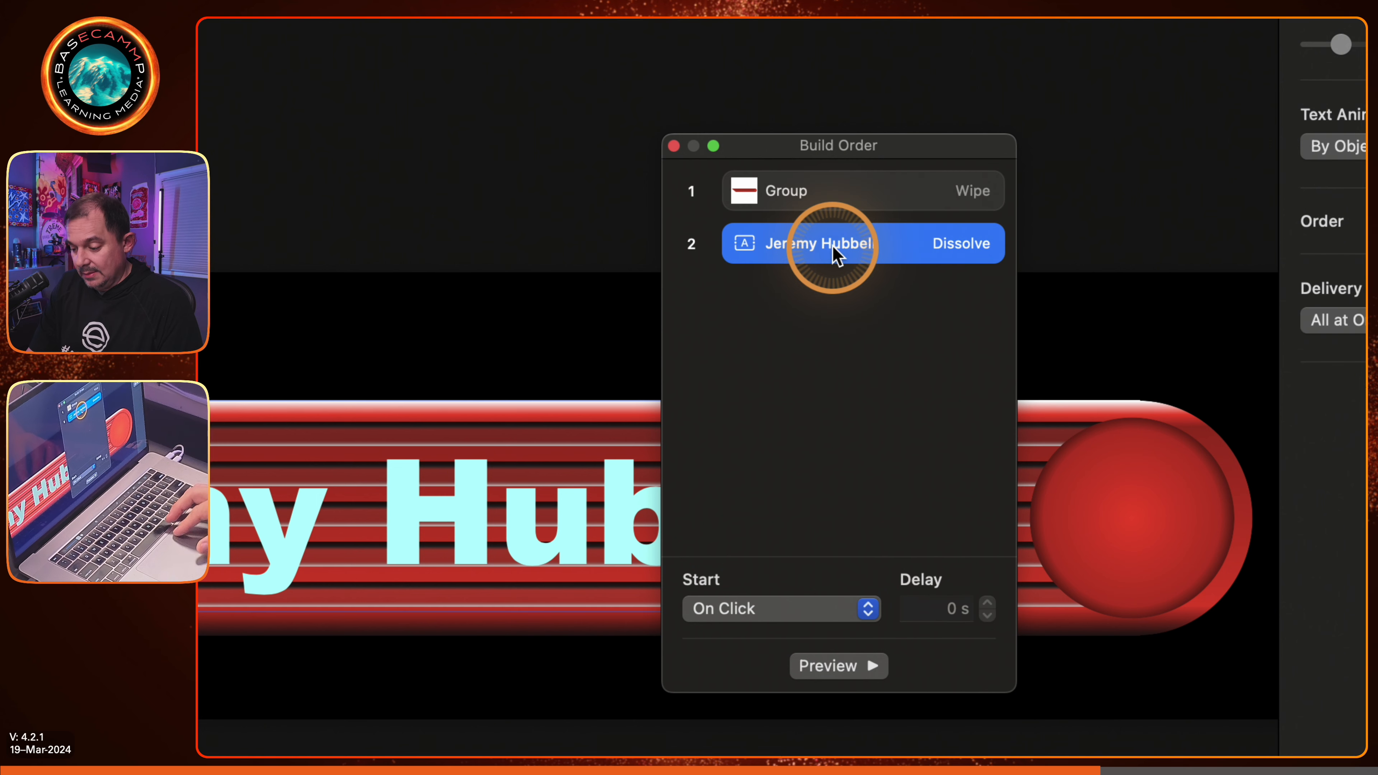
{"action": "left_click", "coordinate": [720, 613]}
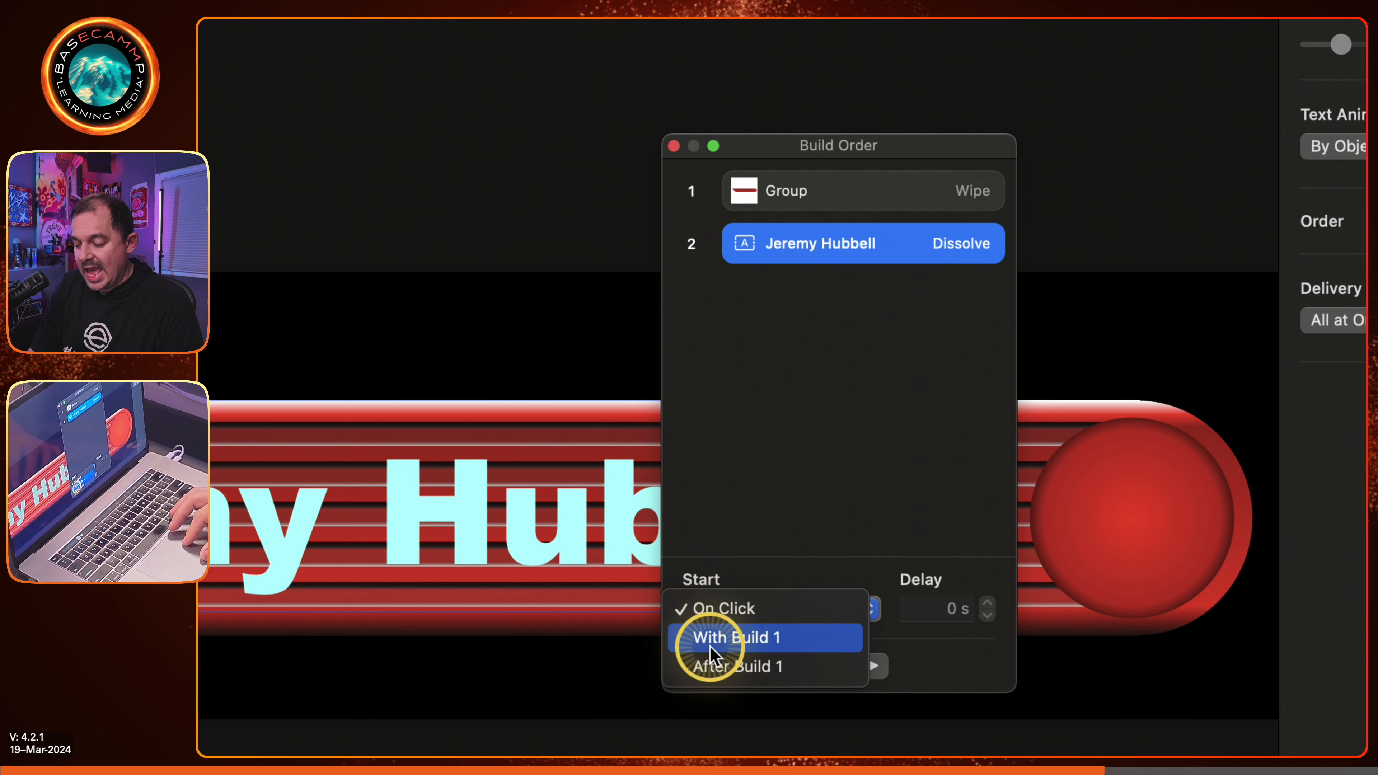
{"action": "left_click", "coordinate": [706, 671]}
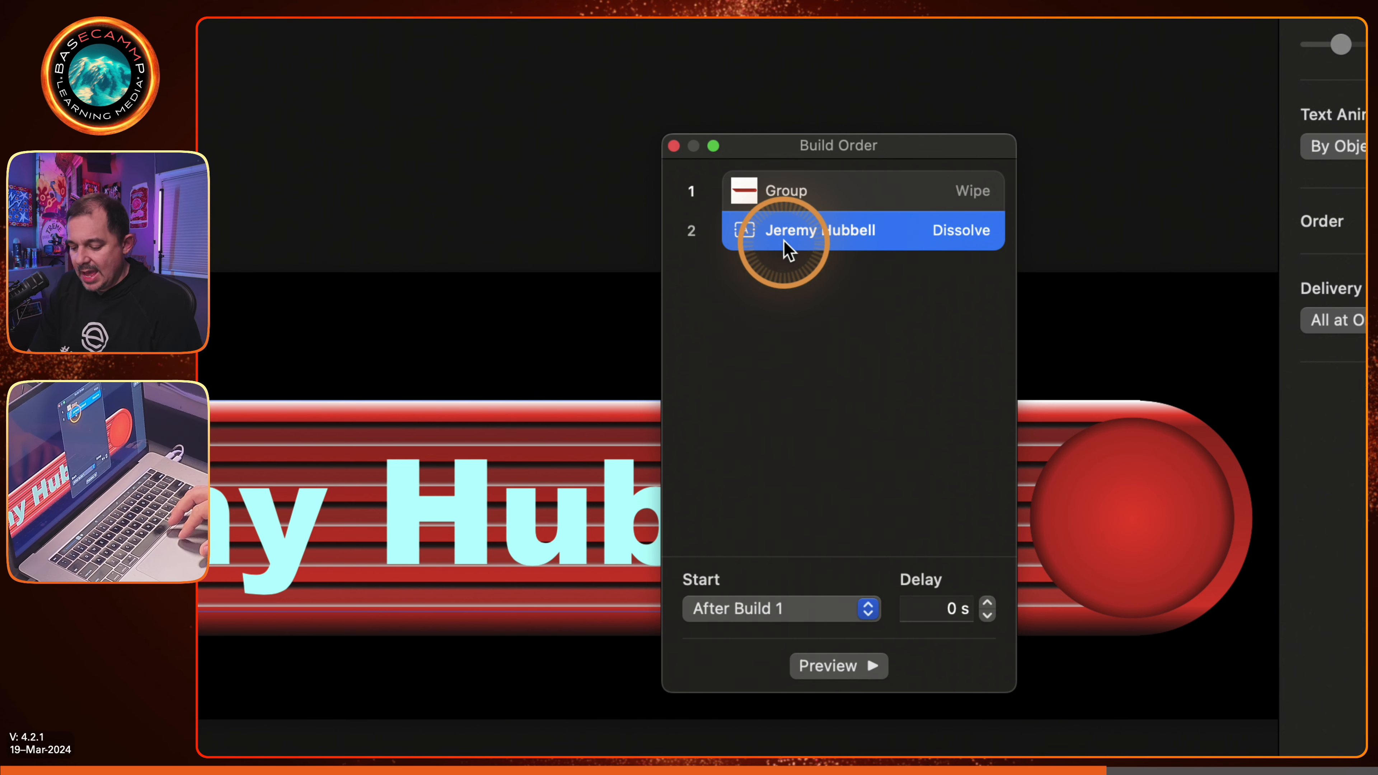
{"action": "left_click", "coordinate": [782, 618]}
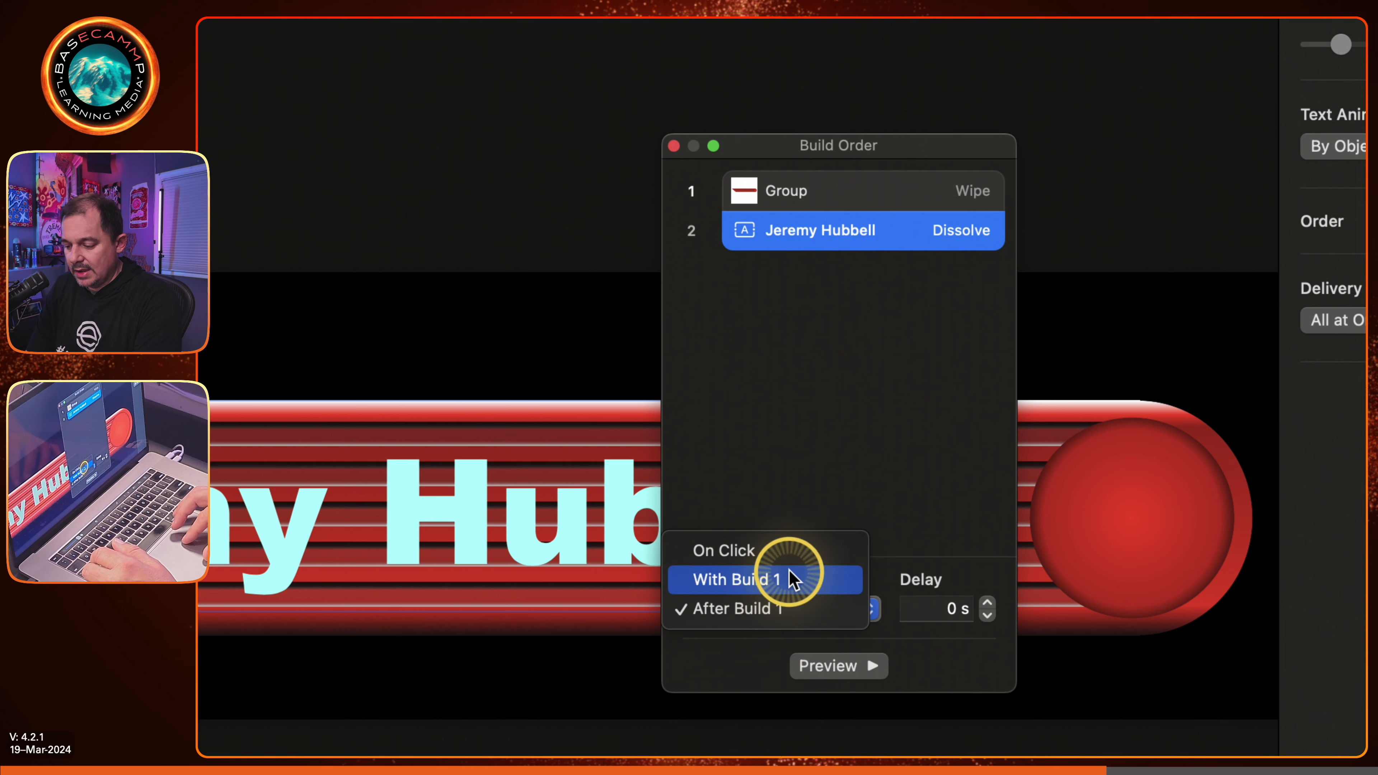
{"action": "left_click", "coordinate": [794, 562]}
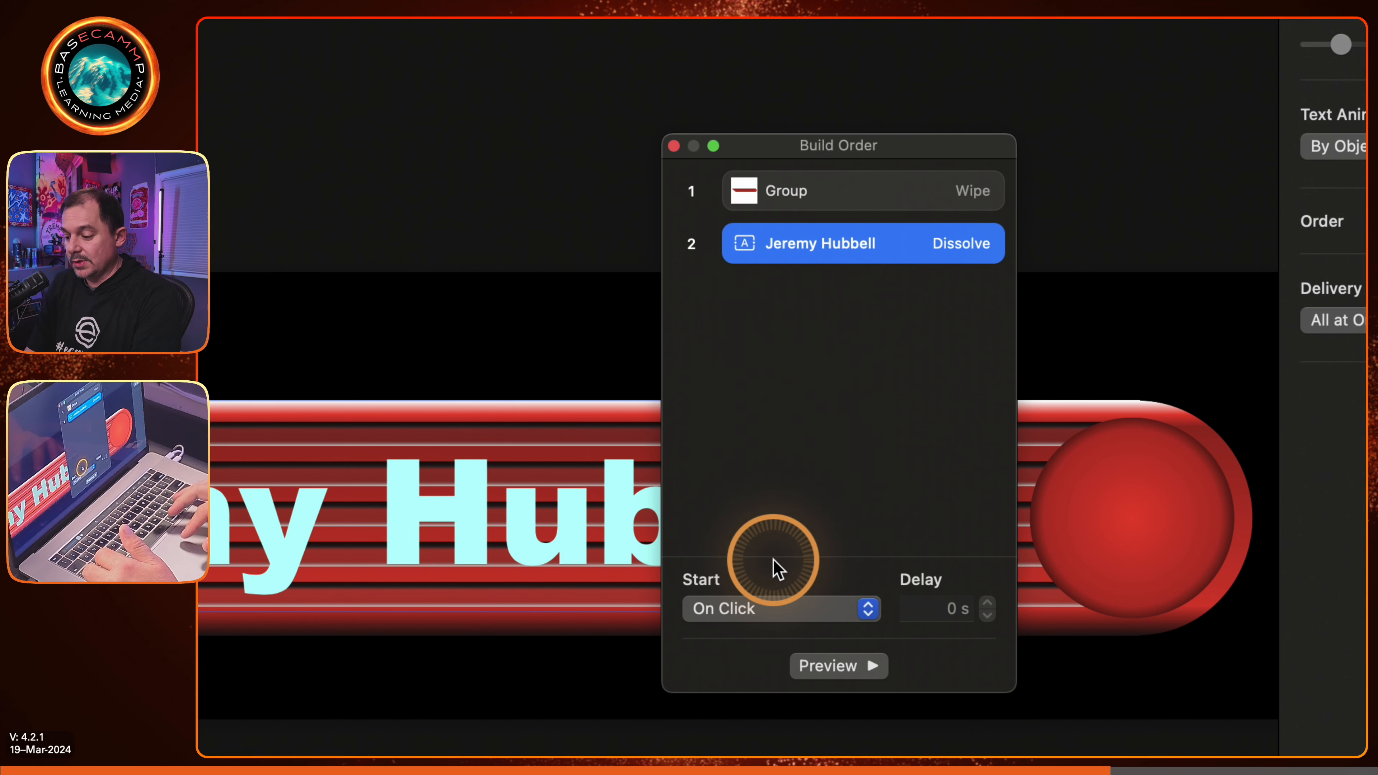
{"action": "left_click", "coordinate": [763, 607]}
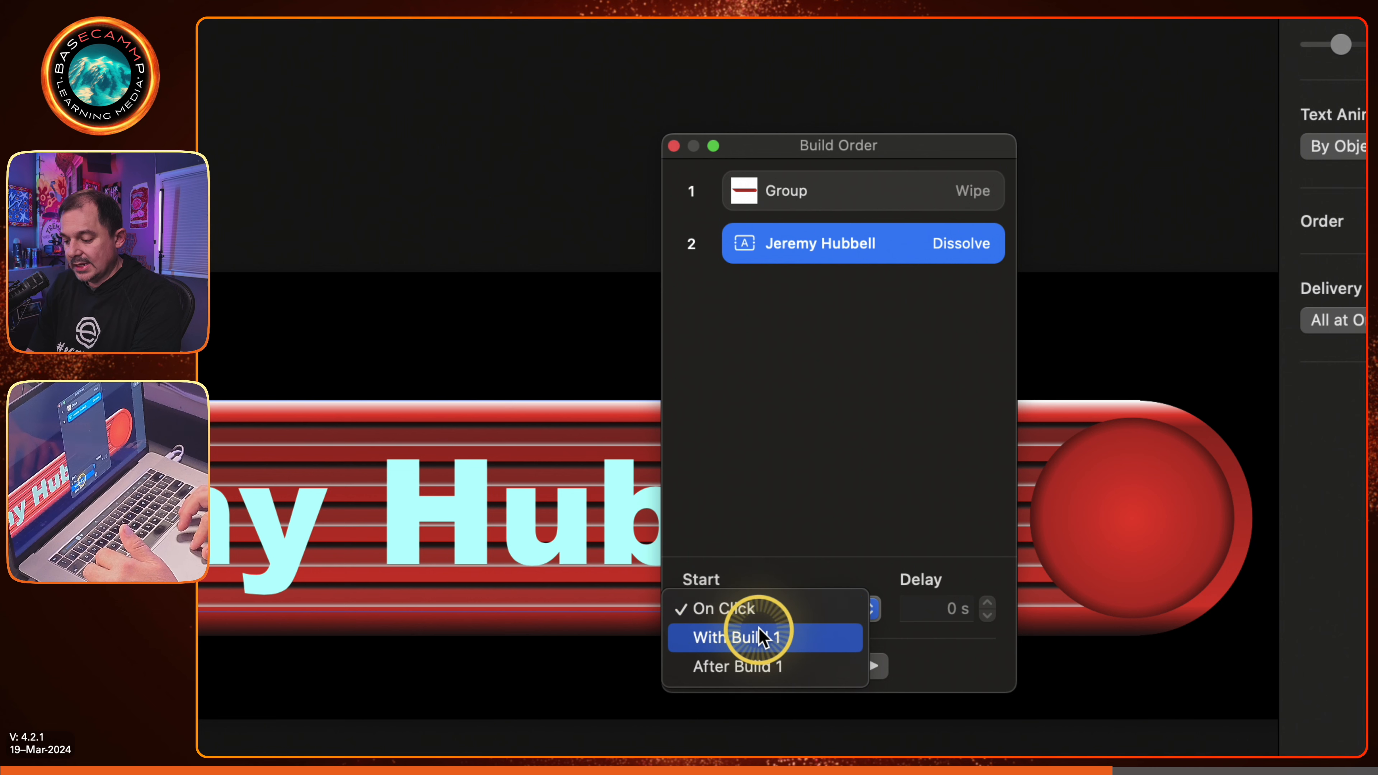
{"action": "left_click", "coordinate": [765, 668]}
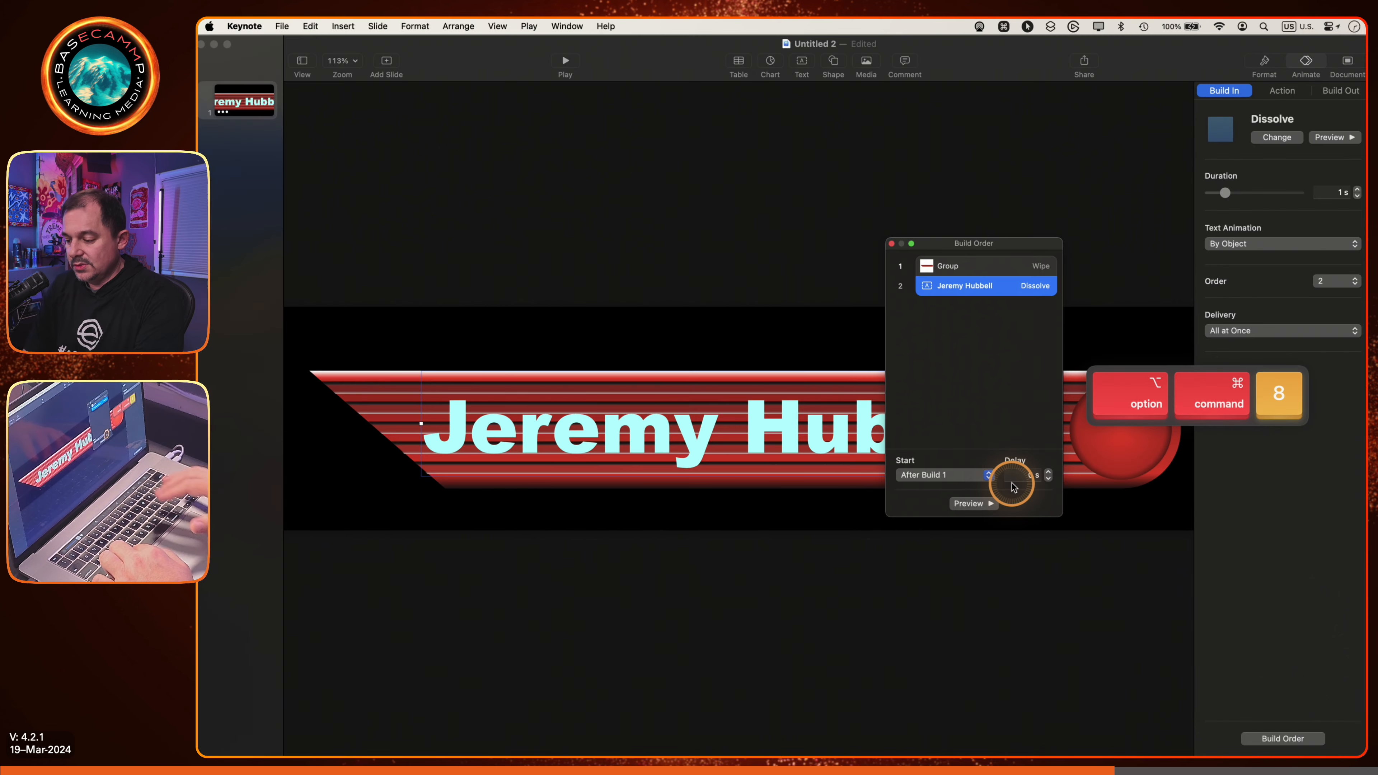
{"action": "left_click", "coordinate": [891, 244]}
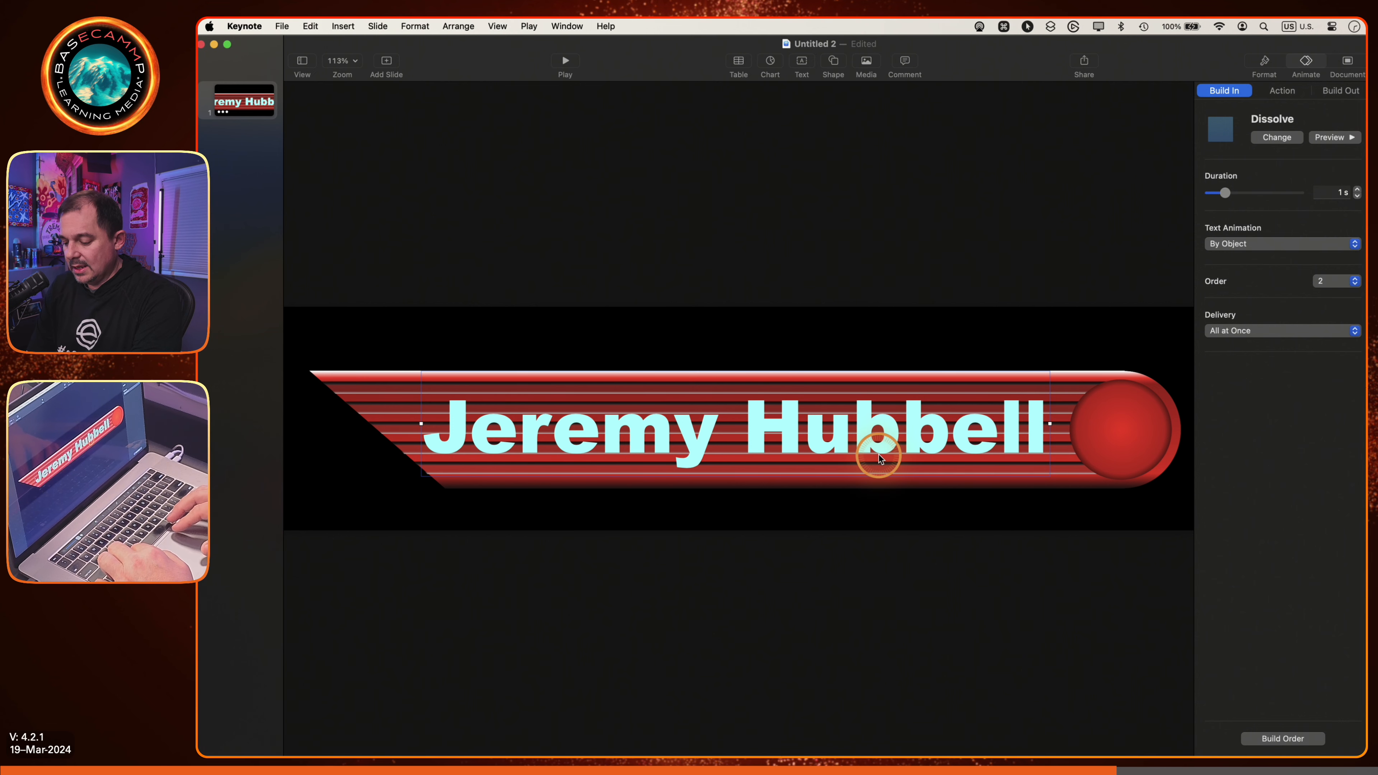
{"action": "left_click", "coordinate": [565, 64]}
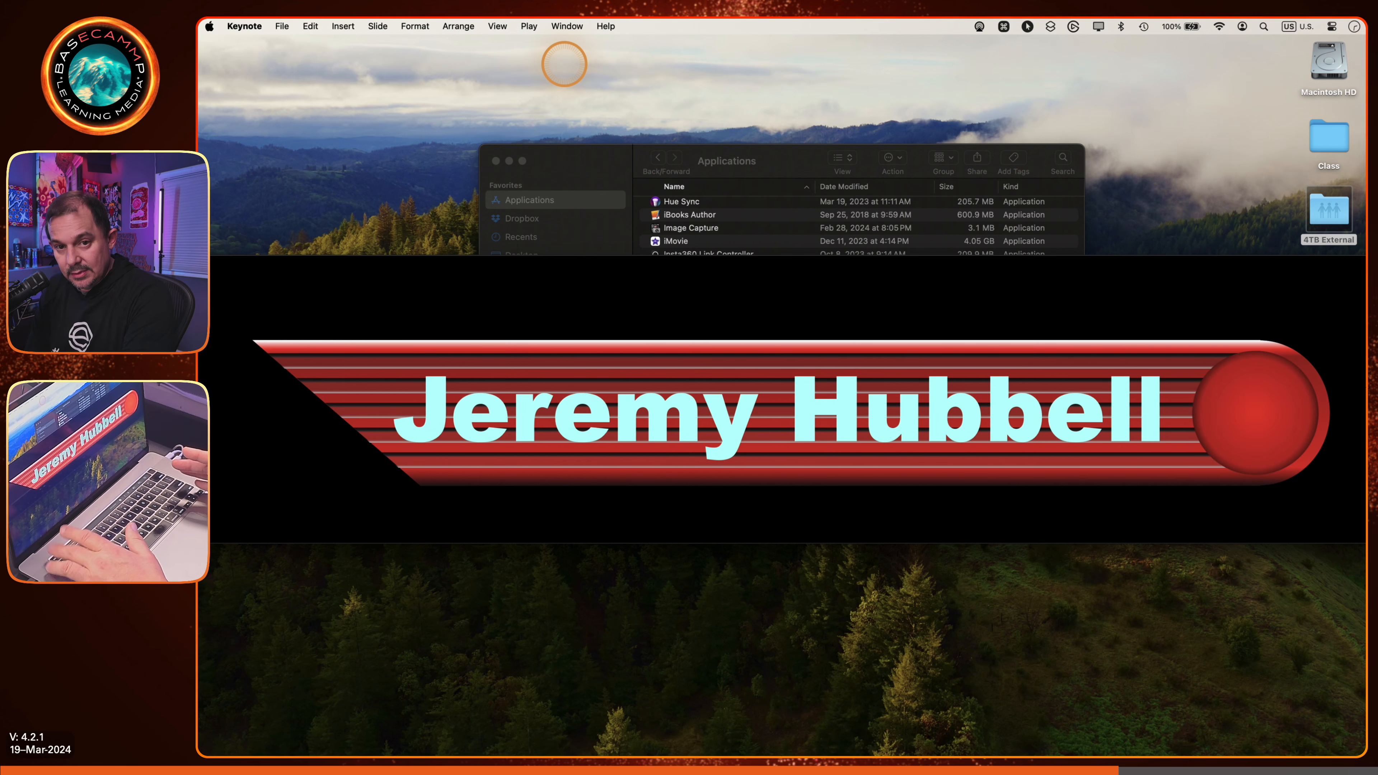
{"action": "key", "text": "Escape"}
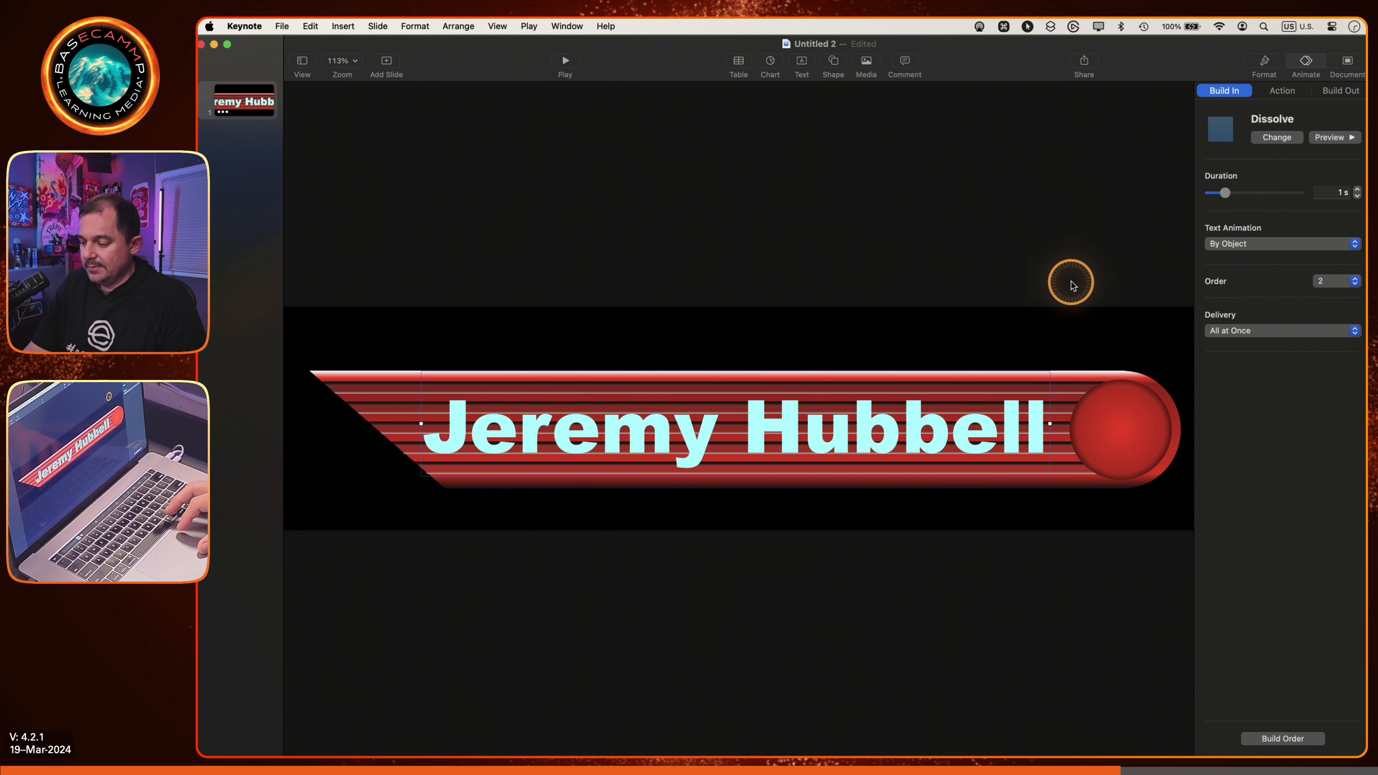
{"action": "left_click", "coordinate": [1071, 281]}
{"action": "left_click", "coordinate": [1117, 371]}
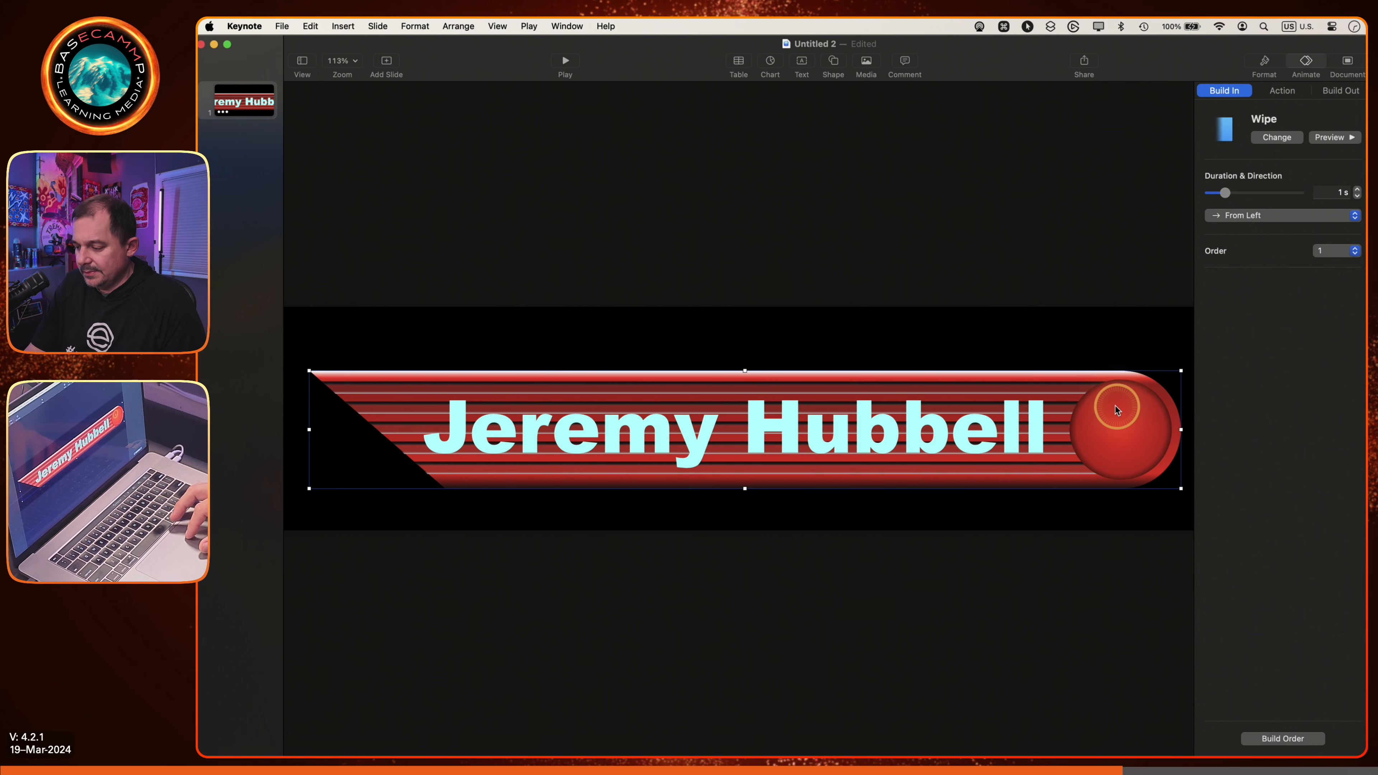
Give the red striped bar a 1 s Dissolve build-out.
{"action": "left_click", "coordinate": [1332, 92]}
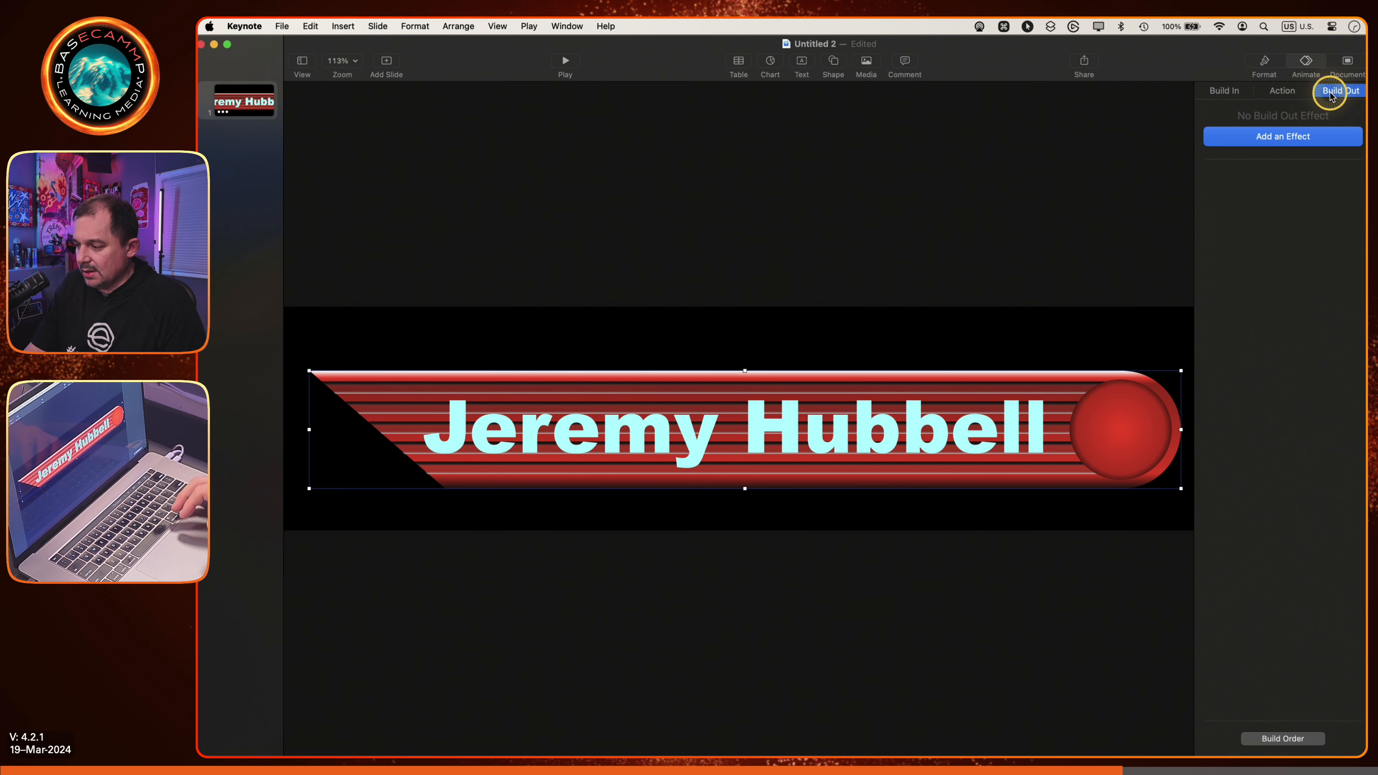
{"action": "left_click", "coordinate": [1299, 137]}
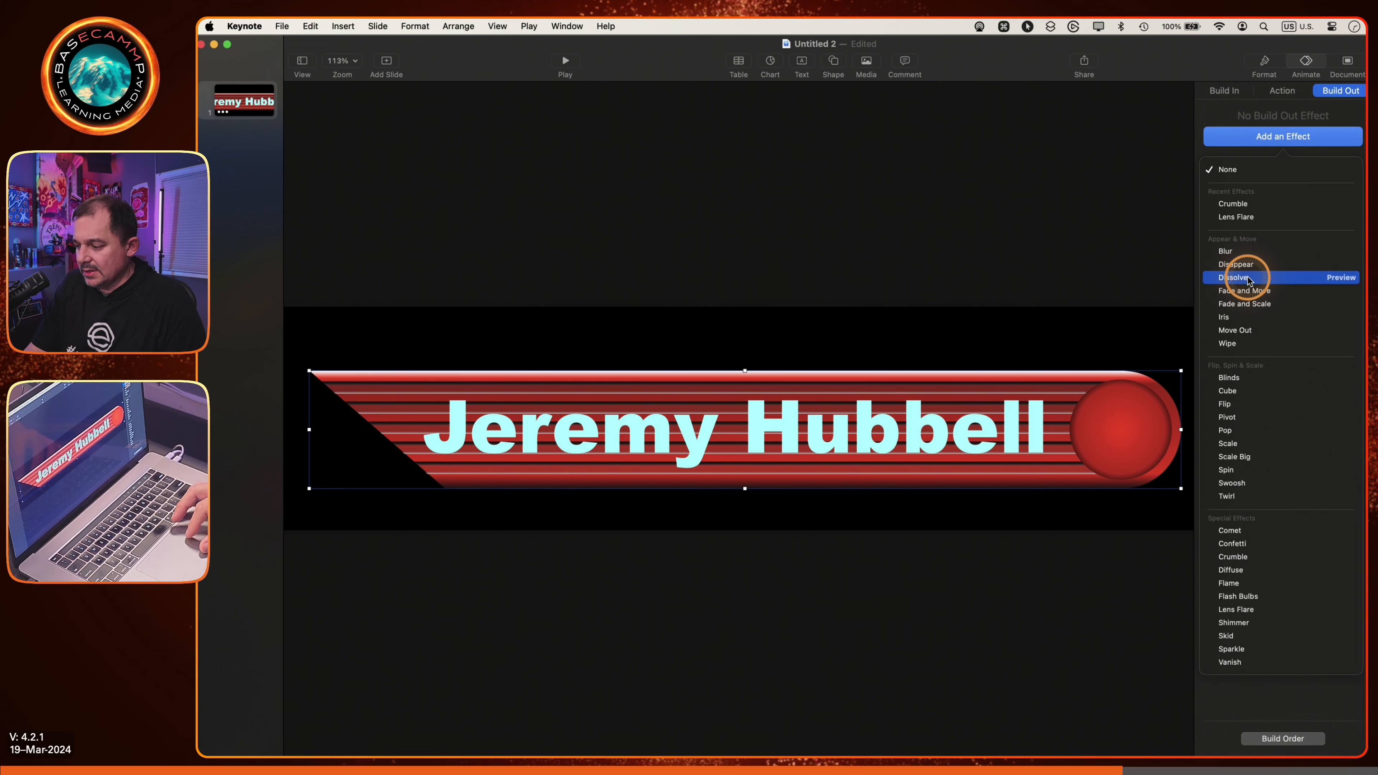
{"action": "left_click", "coordinate": [1248, 278]}
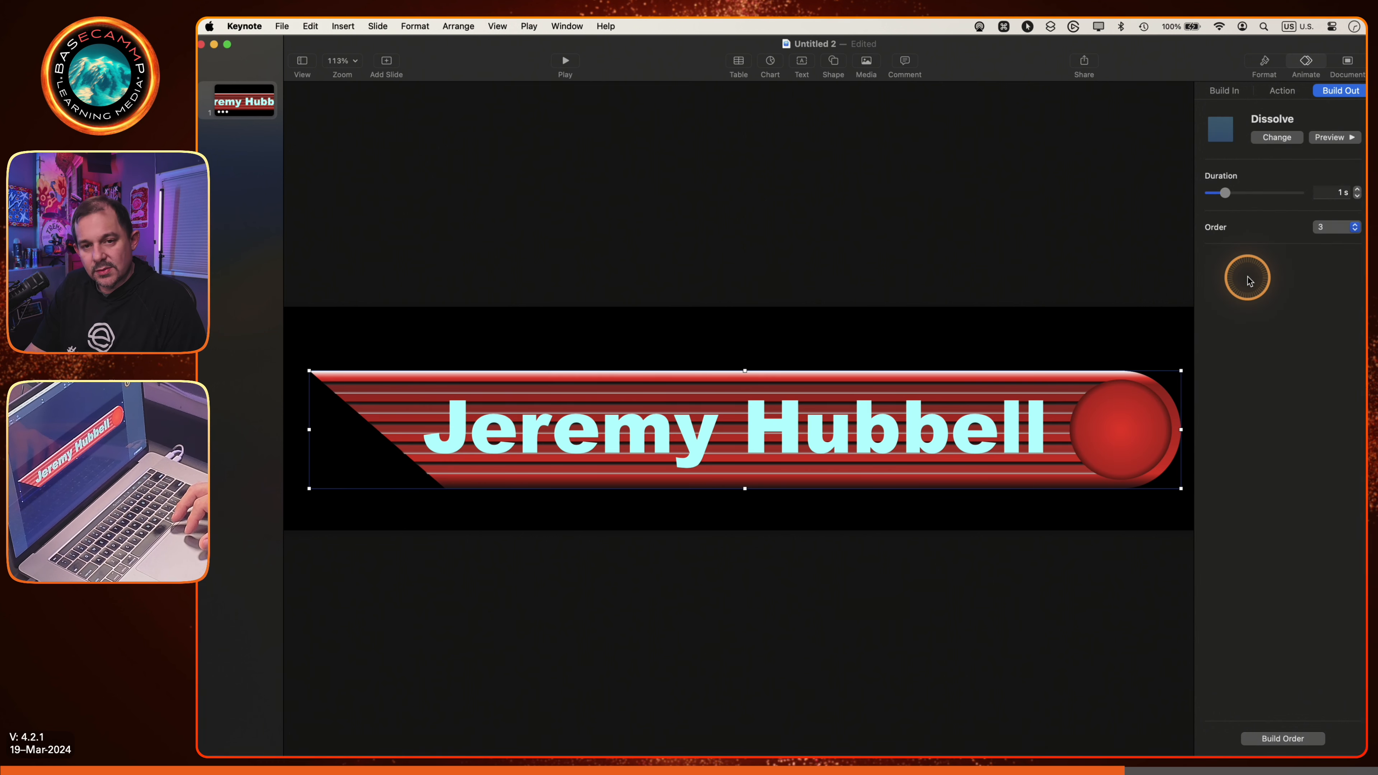
Give the name text a 1 s Dissolve build-out as build 4.
{"action": "left_click", "coordinate": [1033, 410]}
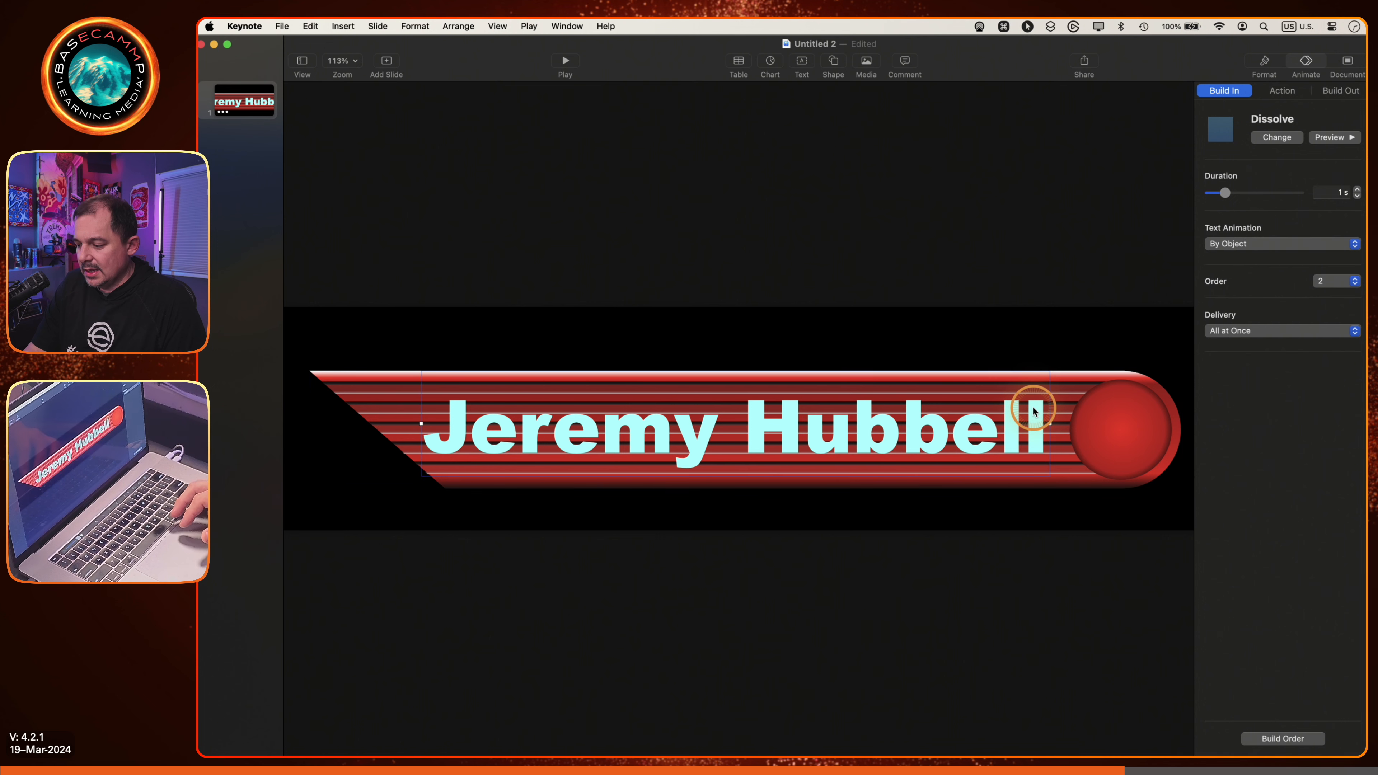
{"action": "left_click", "coordinate": [1339, 91]}
{"action": "left_click", "coordinate": [1307, 139]}
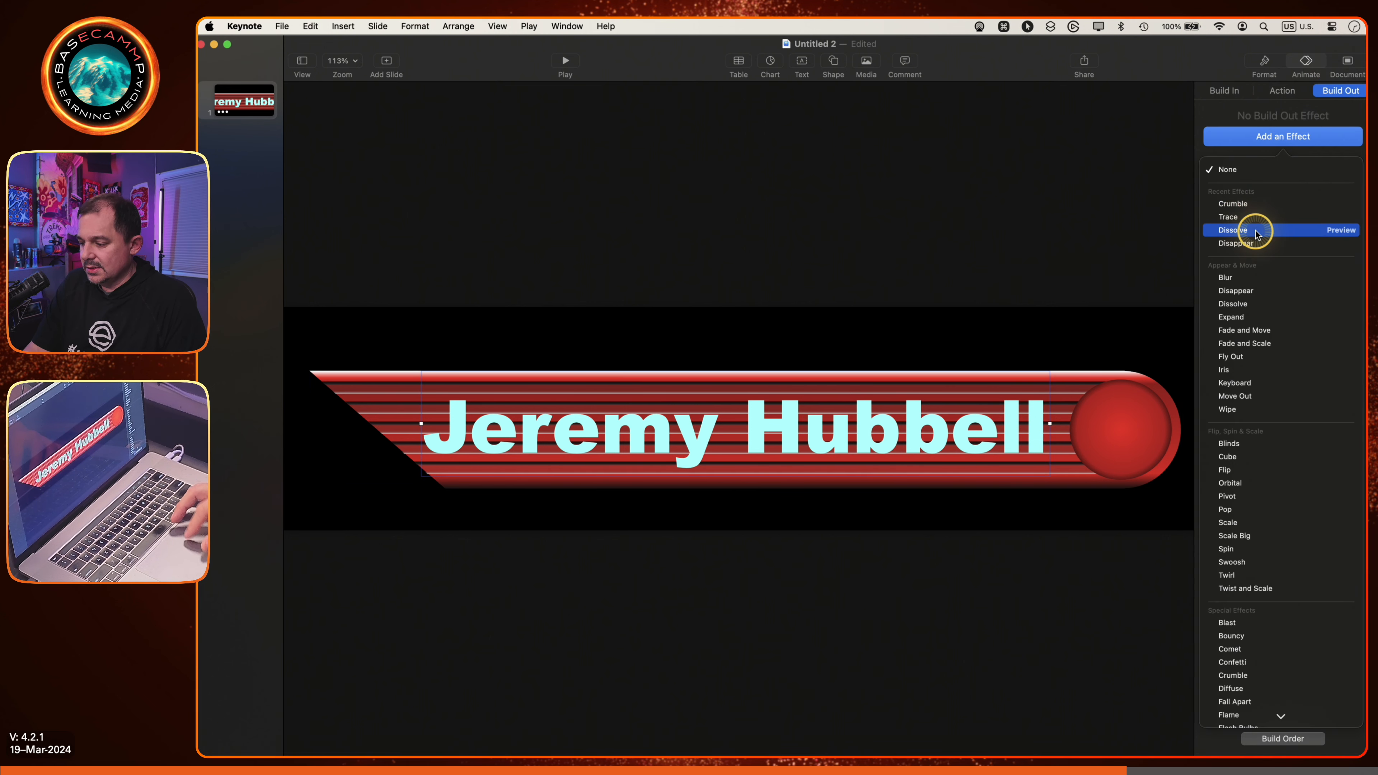
{"action": "left_click", "coordinate": [1257, 234]}
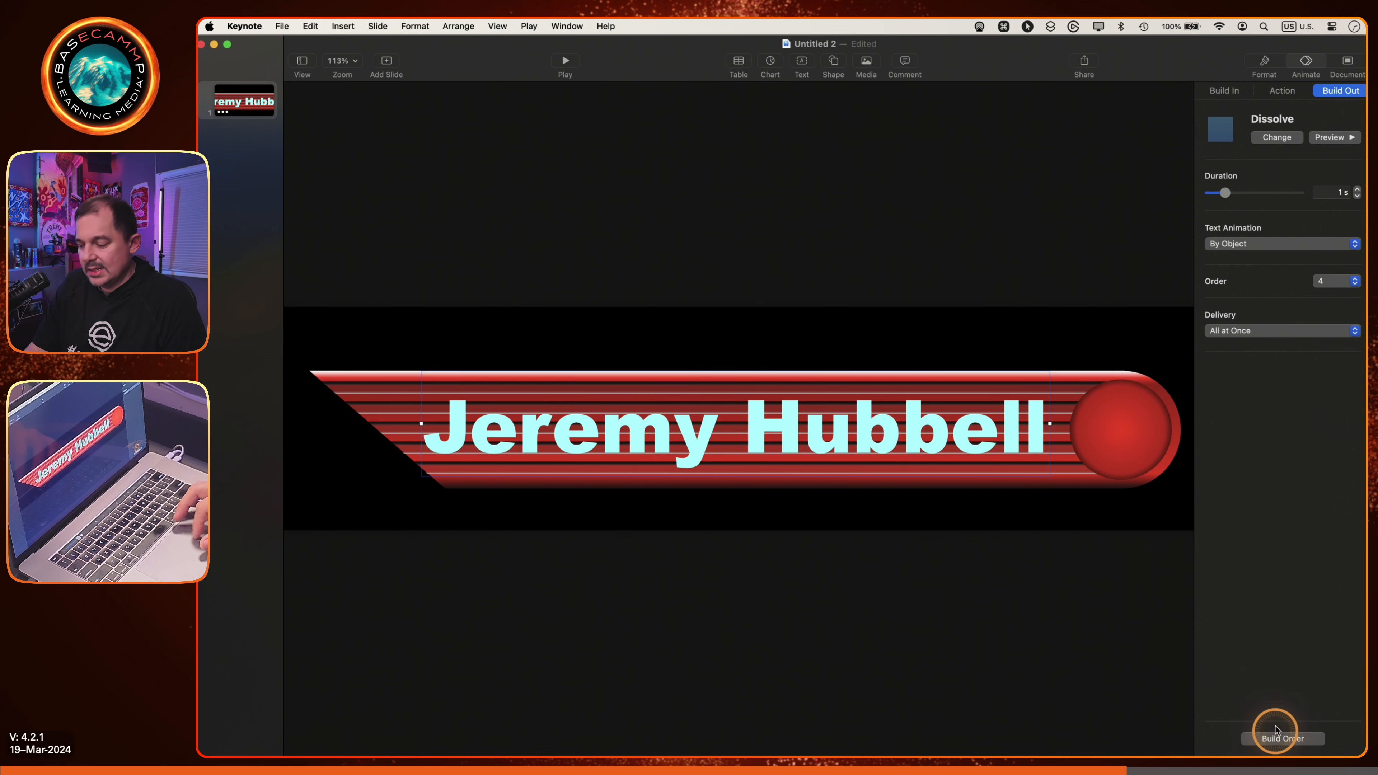
{"action": "mouse_move", "coordinate": [1332, 756]}
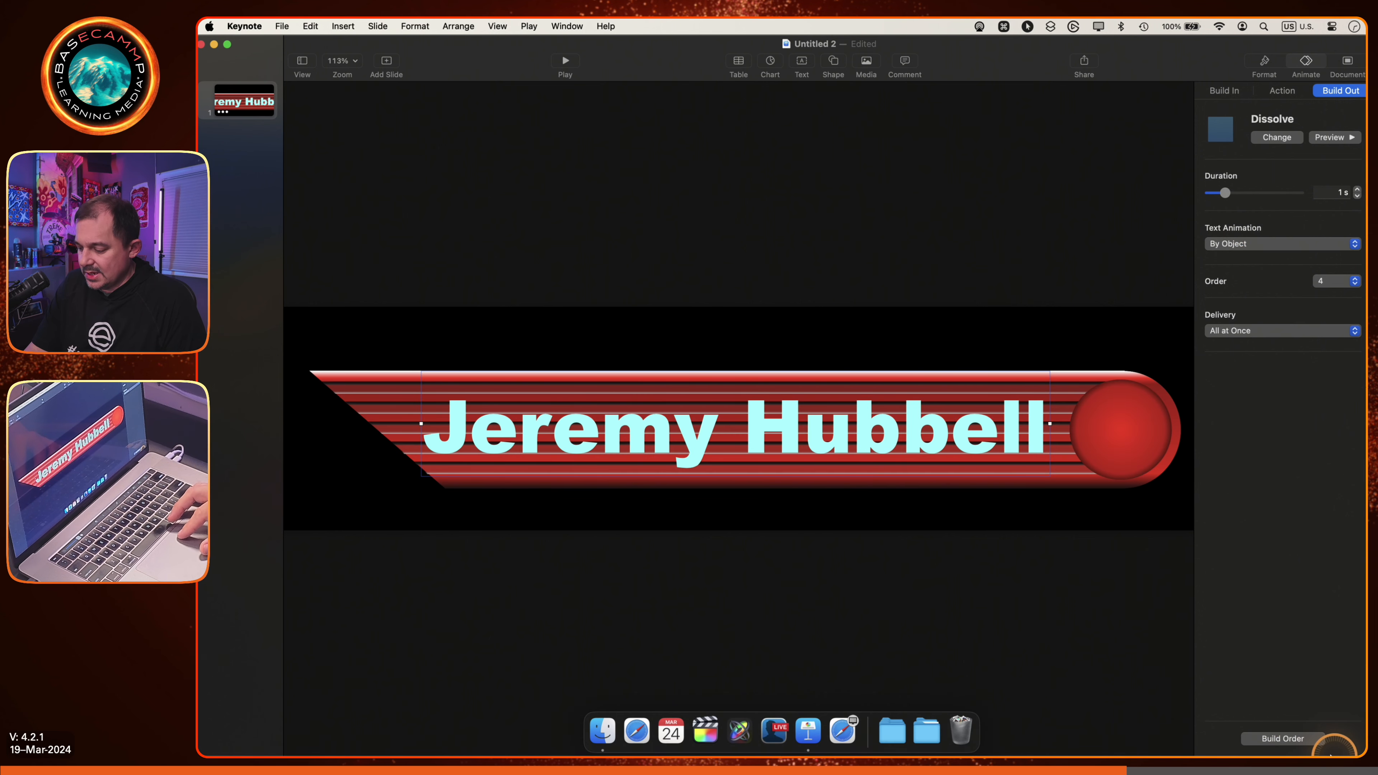
Make build 4, the name's dissolve-out, start With Build 3 in Build Order.
{"action": "left_click", "coordinate": [1309, 739]}
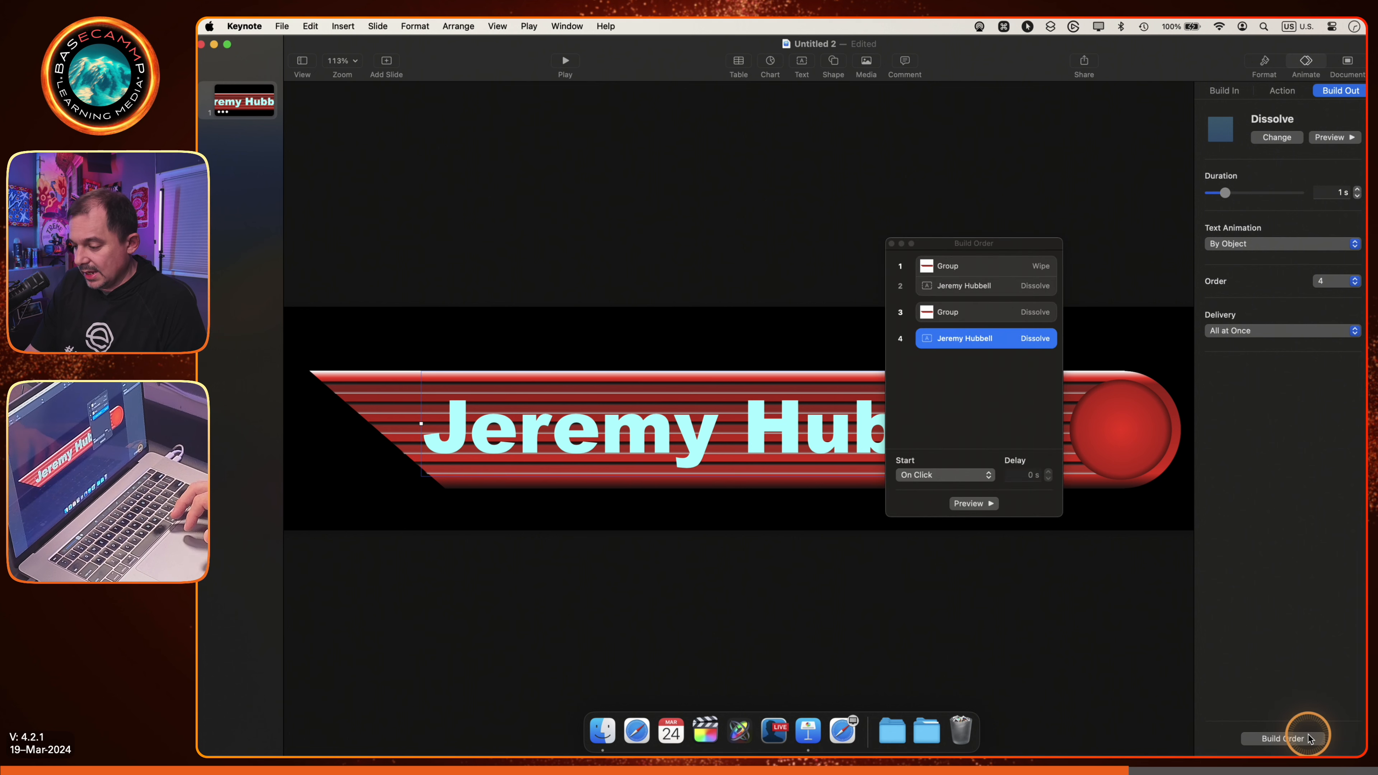
{"action": "left_click", "coordinate": [998, 346]}
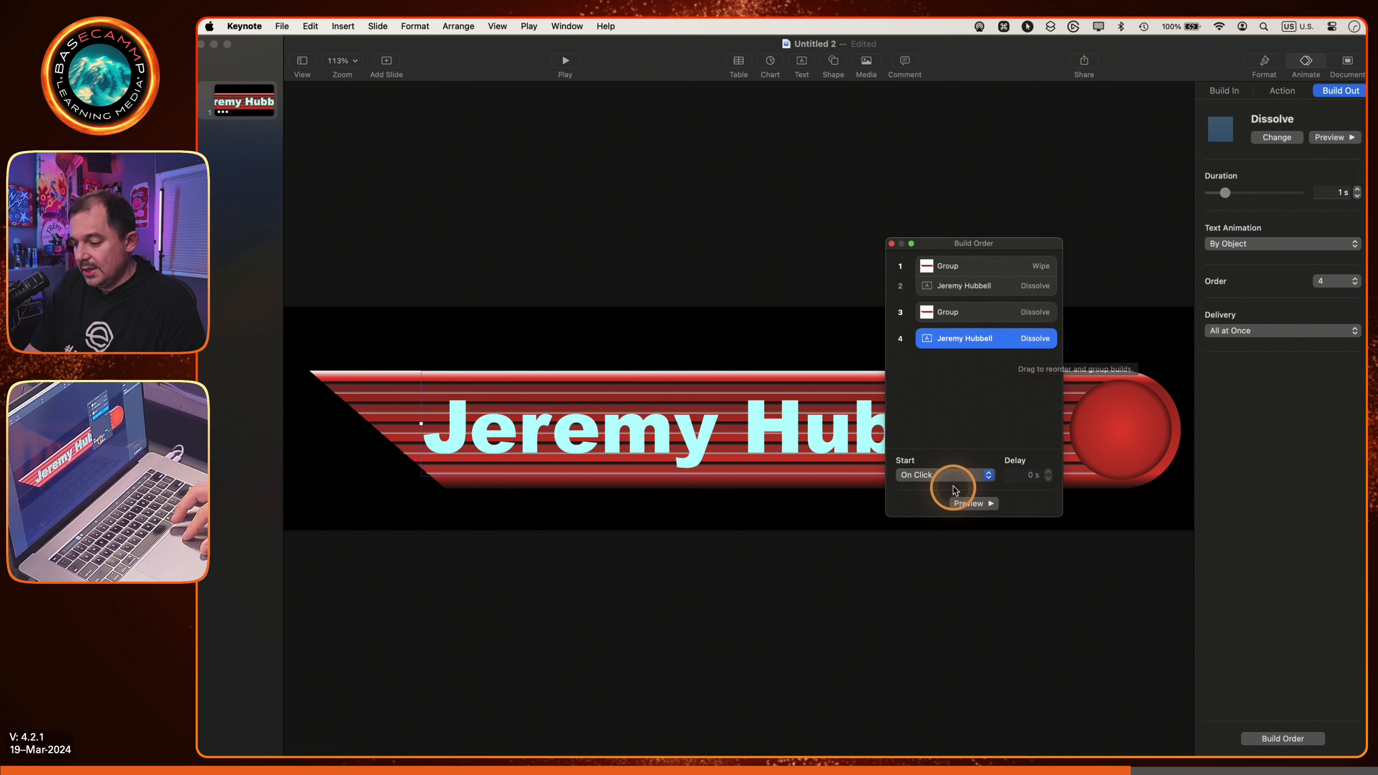
{"action": "left_click", "coordinate": [962, 476]}
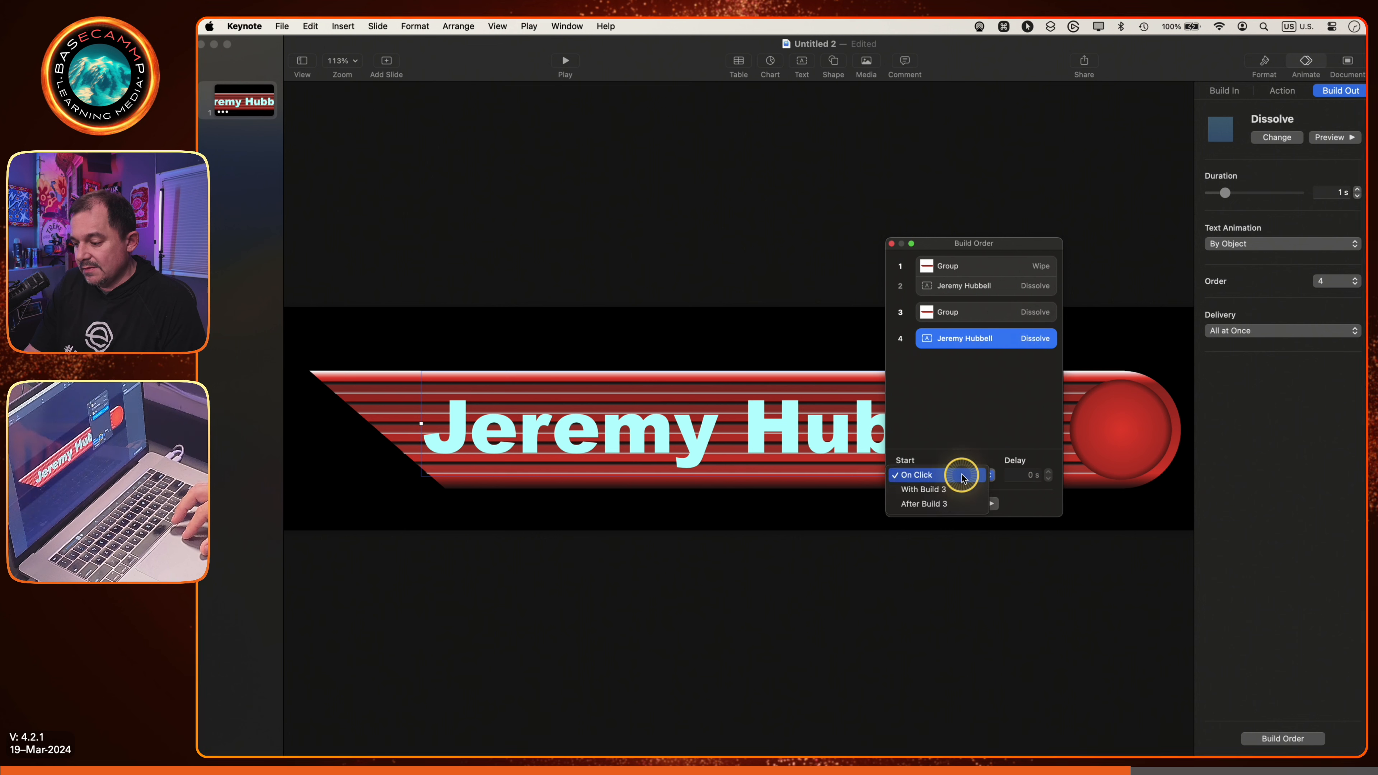
{"action": "left_click", "coordinate": [956, 492]}
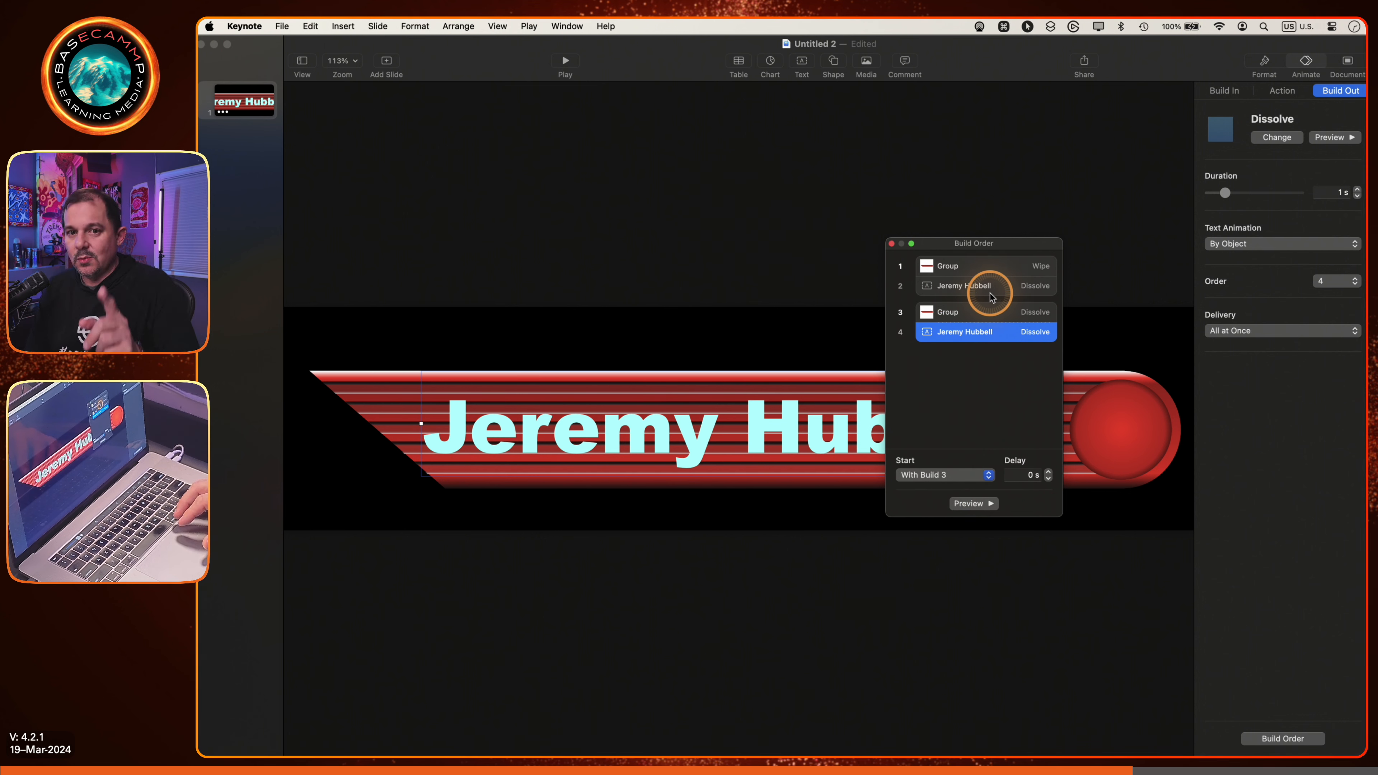
{"action": "left_click", "coordinate": [891, 244]}
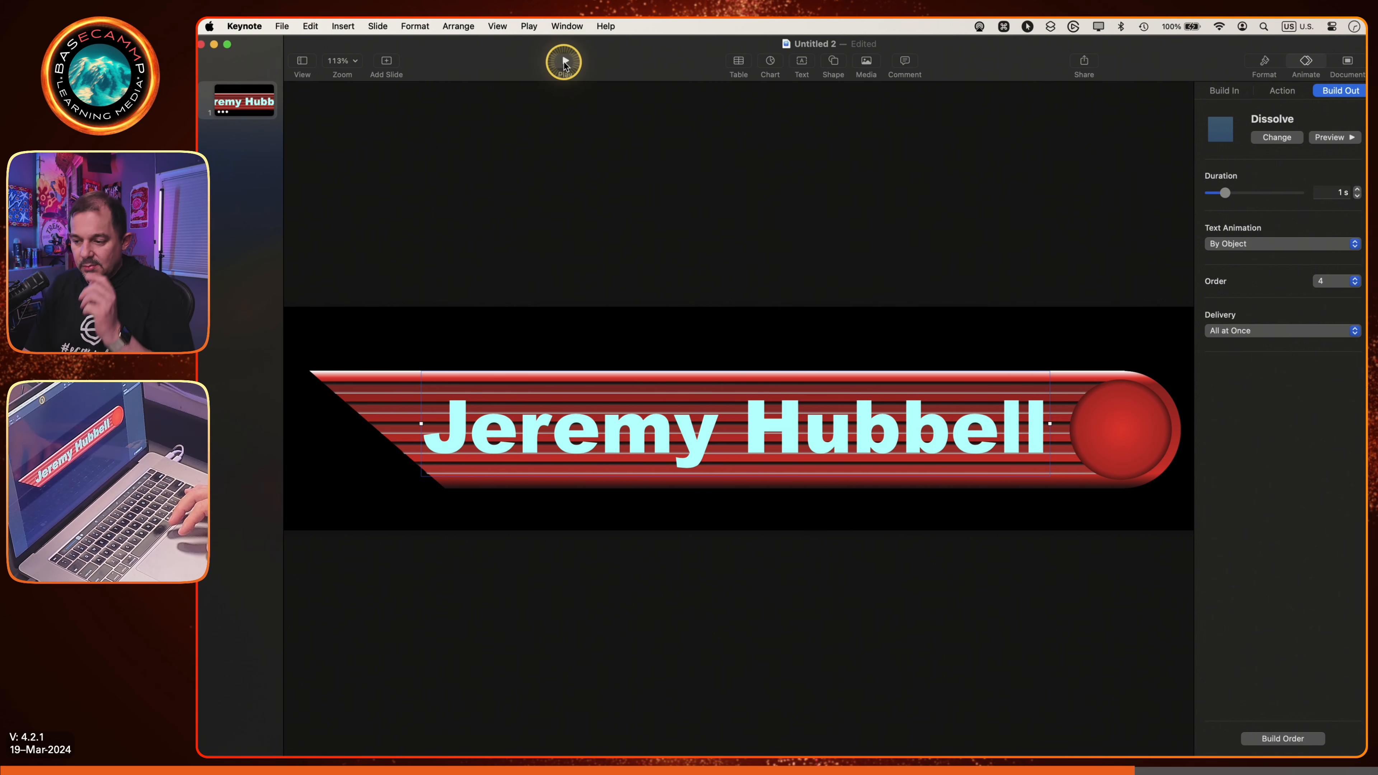
{"action": "left_click", "coordinate": [564, 63]}
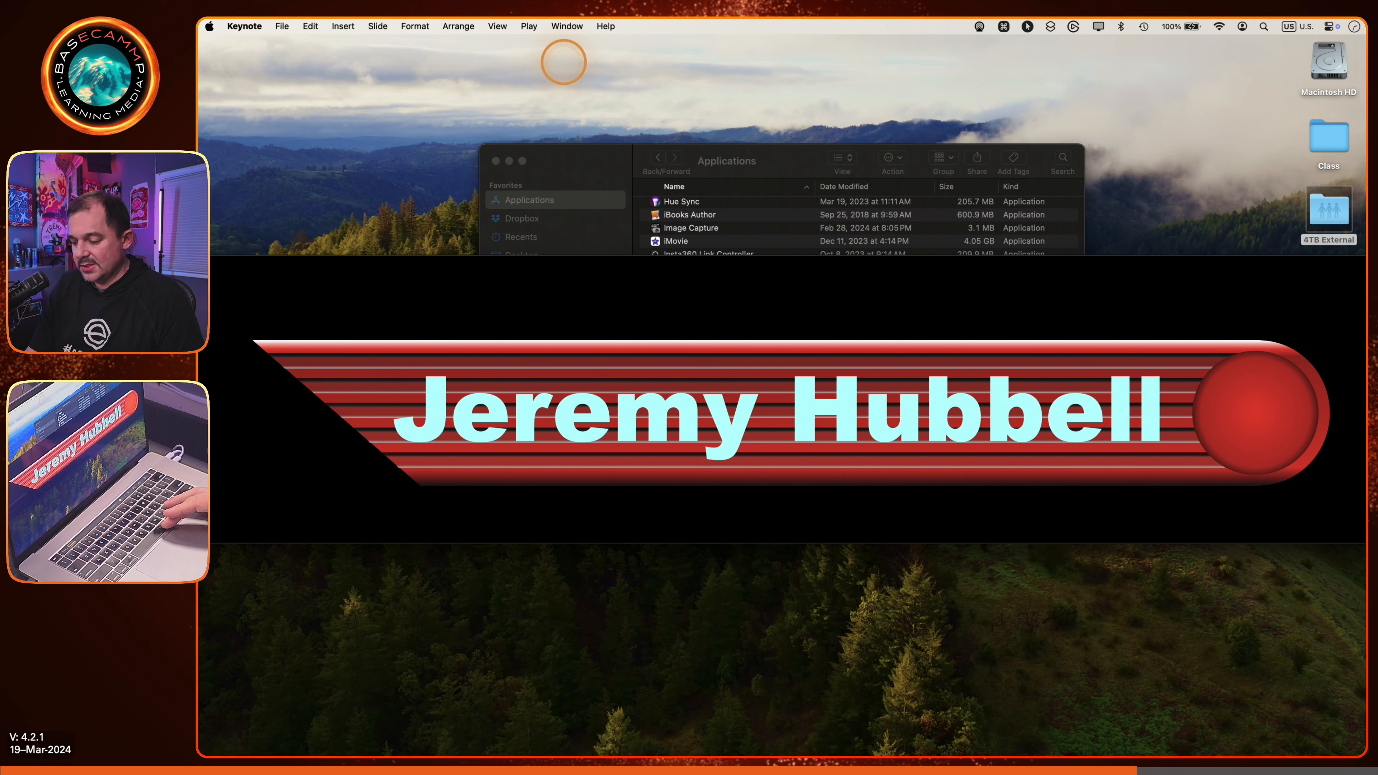
{"action": "key", "text": "space"}
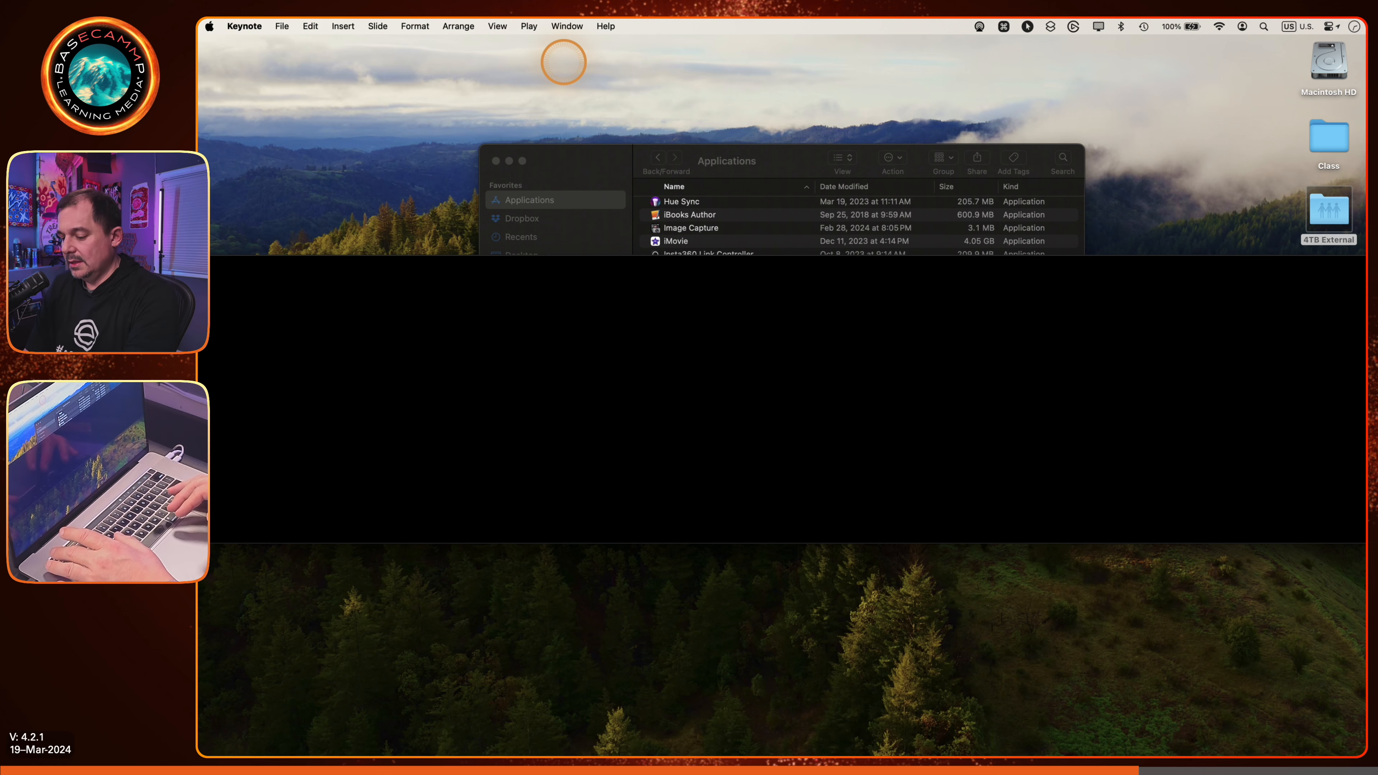
{"action": "key", "text": "Escape"}
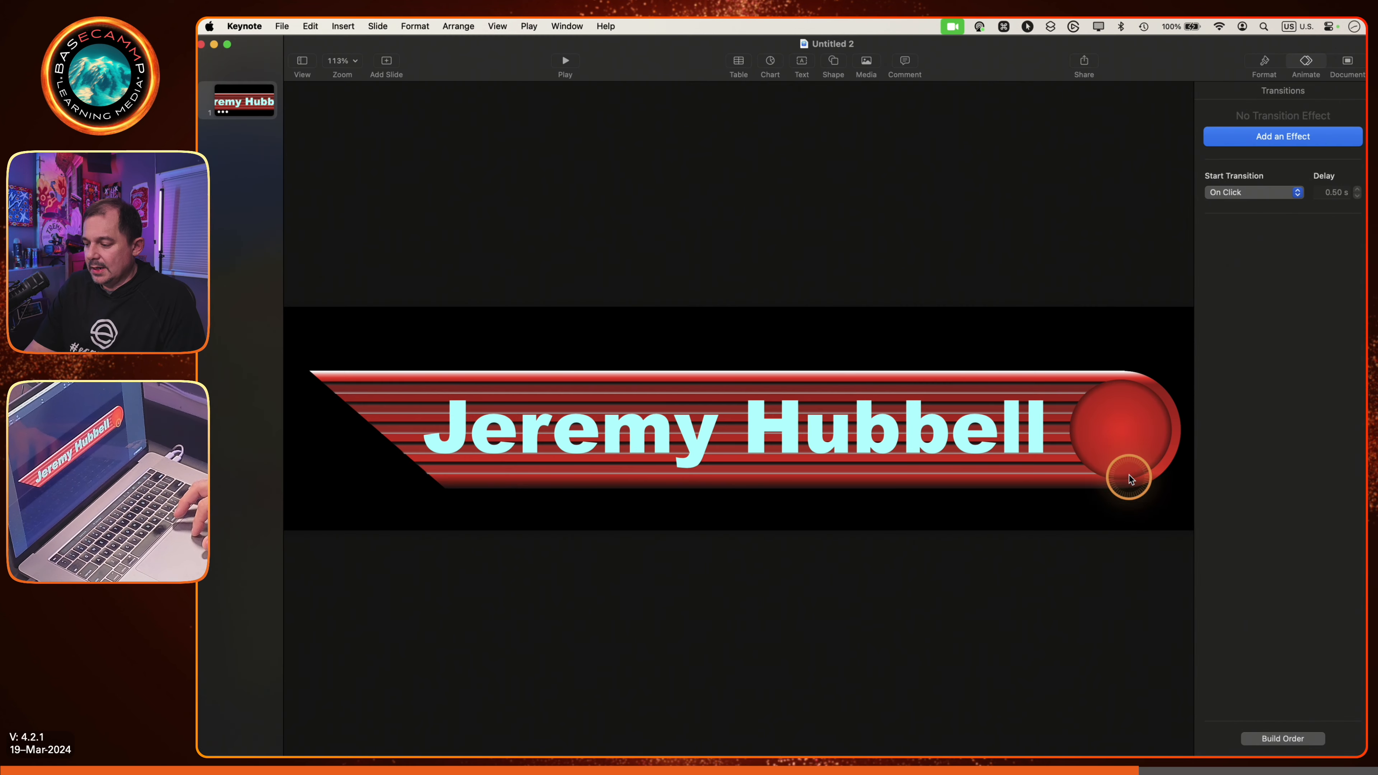
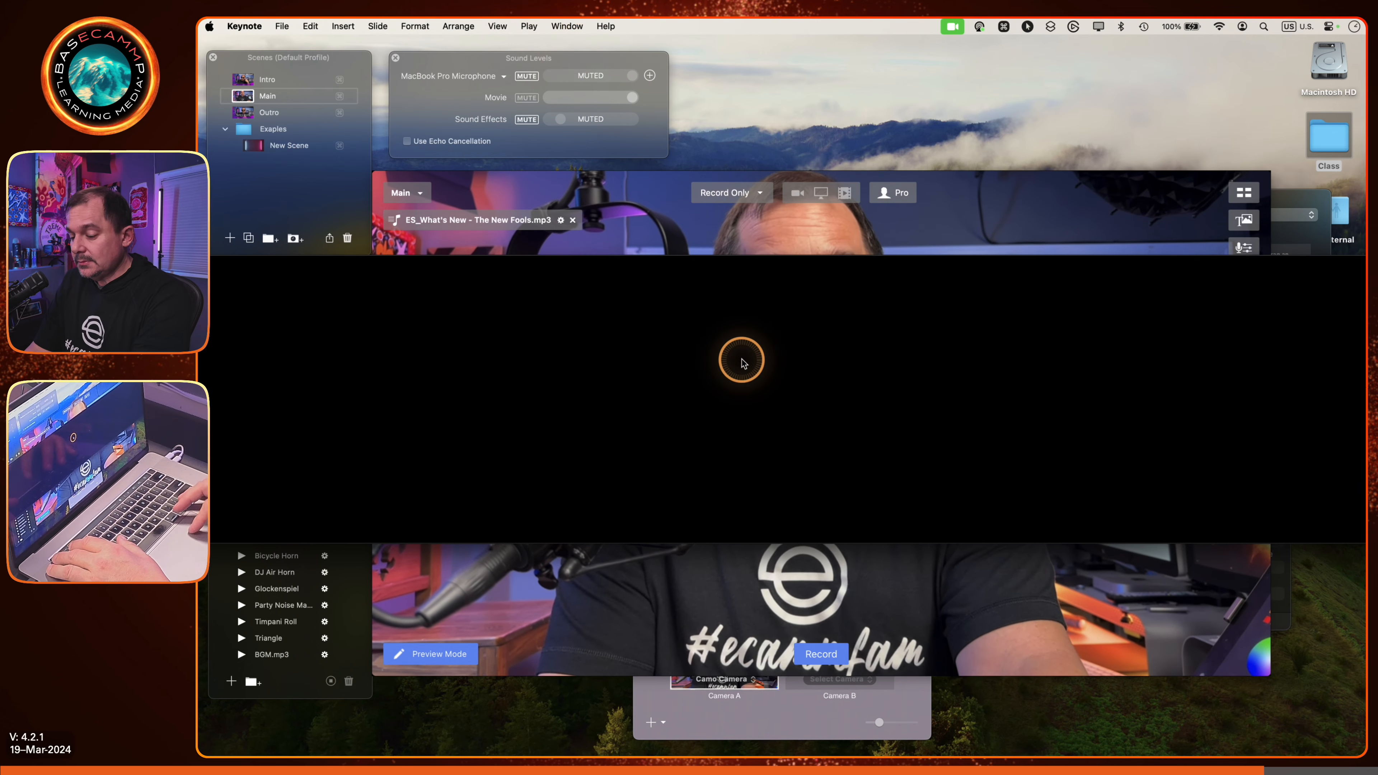
Exit full-screen playback so Untitled 2 plays in a small window over Ecamm Live.
{"action": "mouse_move", "coordinate": [477, 274]}
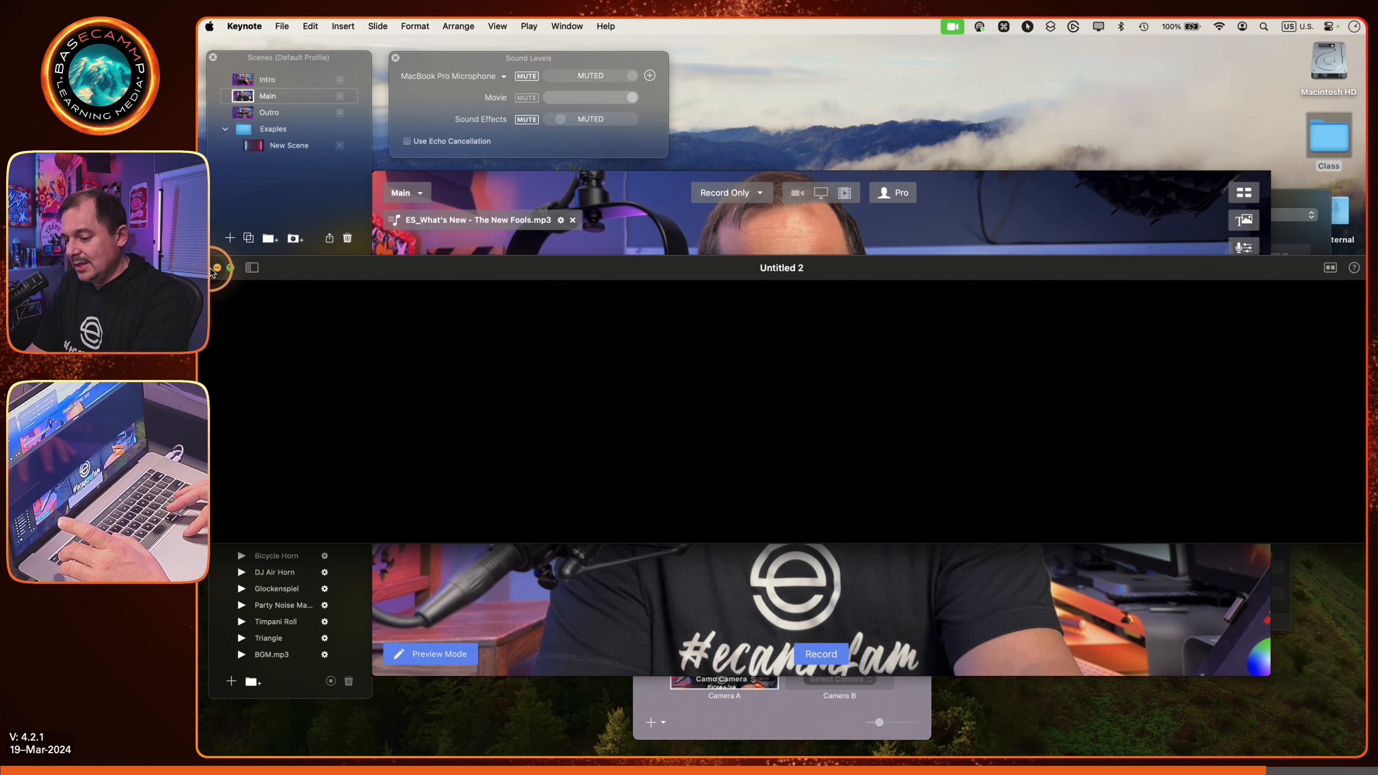
Export the slide as a custom 1280×300, 30 FPS Apple ProRes 4444 movie with transparent backgrounds.
{"action": "left_click", "coordinate": [231, 267]}
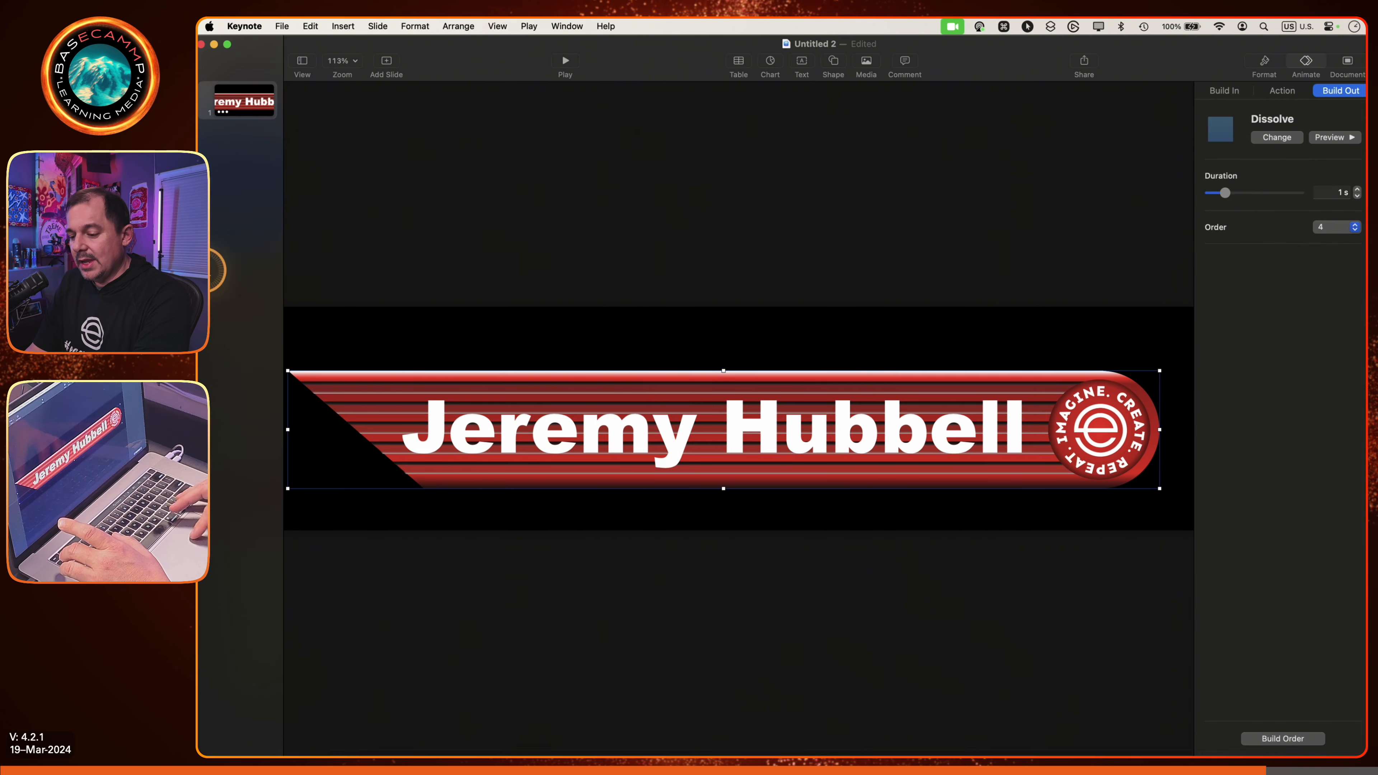
{"action": "left_click", "coordinate": [282, 26]}
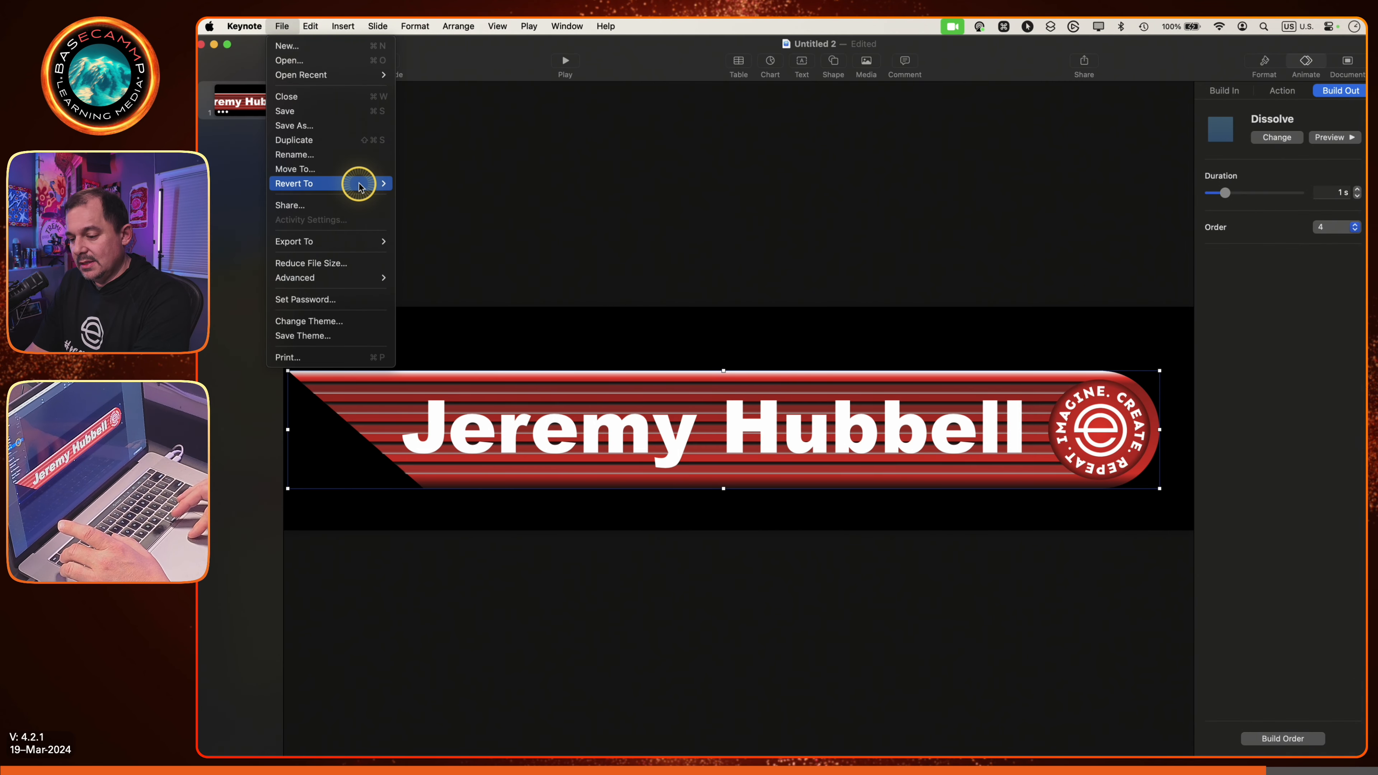
{"action": "mouse_move", "coordinate": [361, 246]}
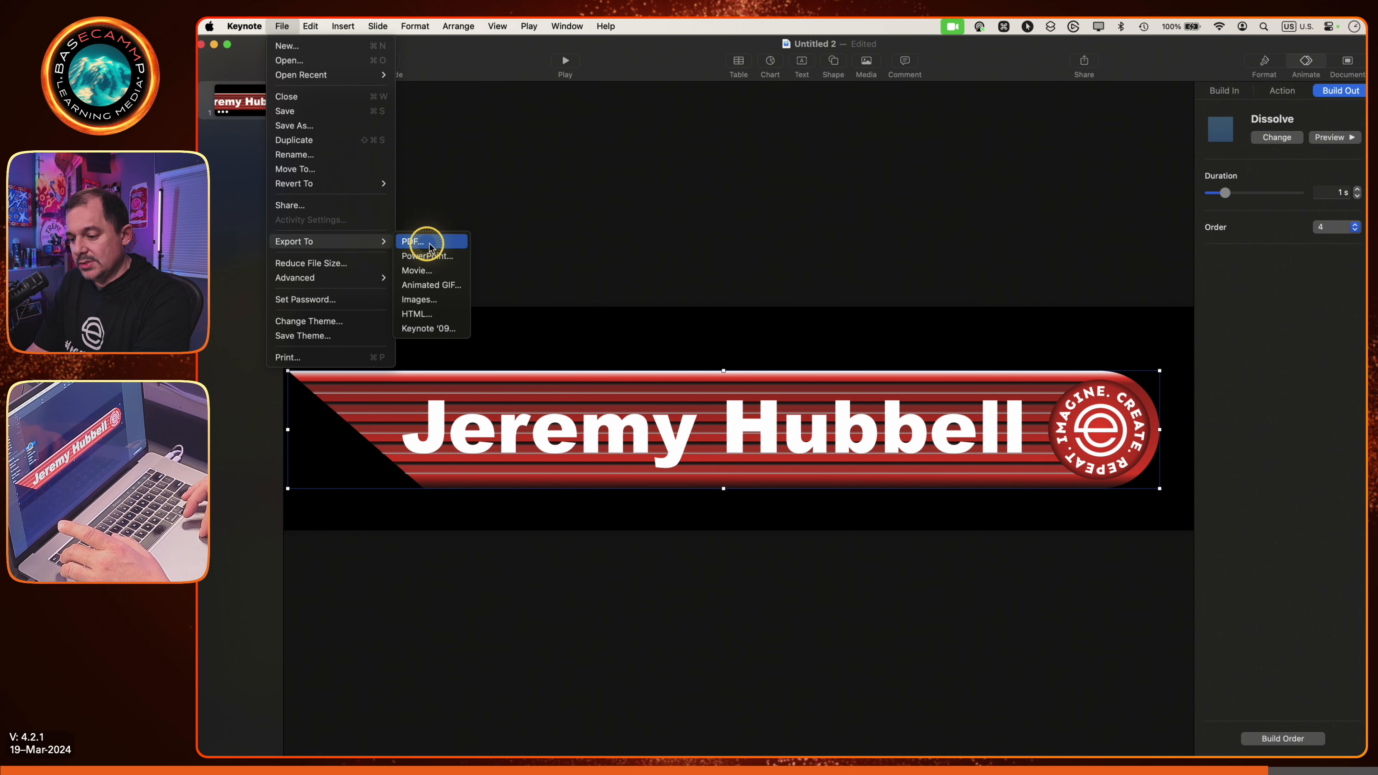
{"action": "left_click", "coordinate": [434, 270]}
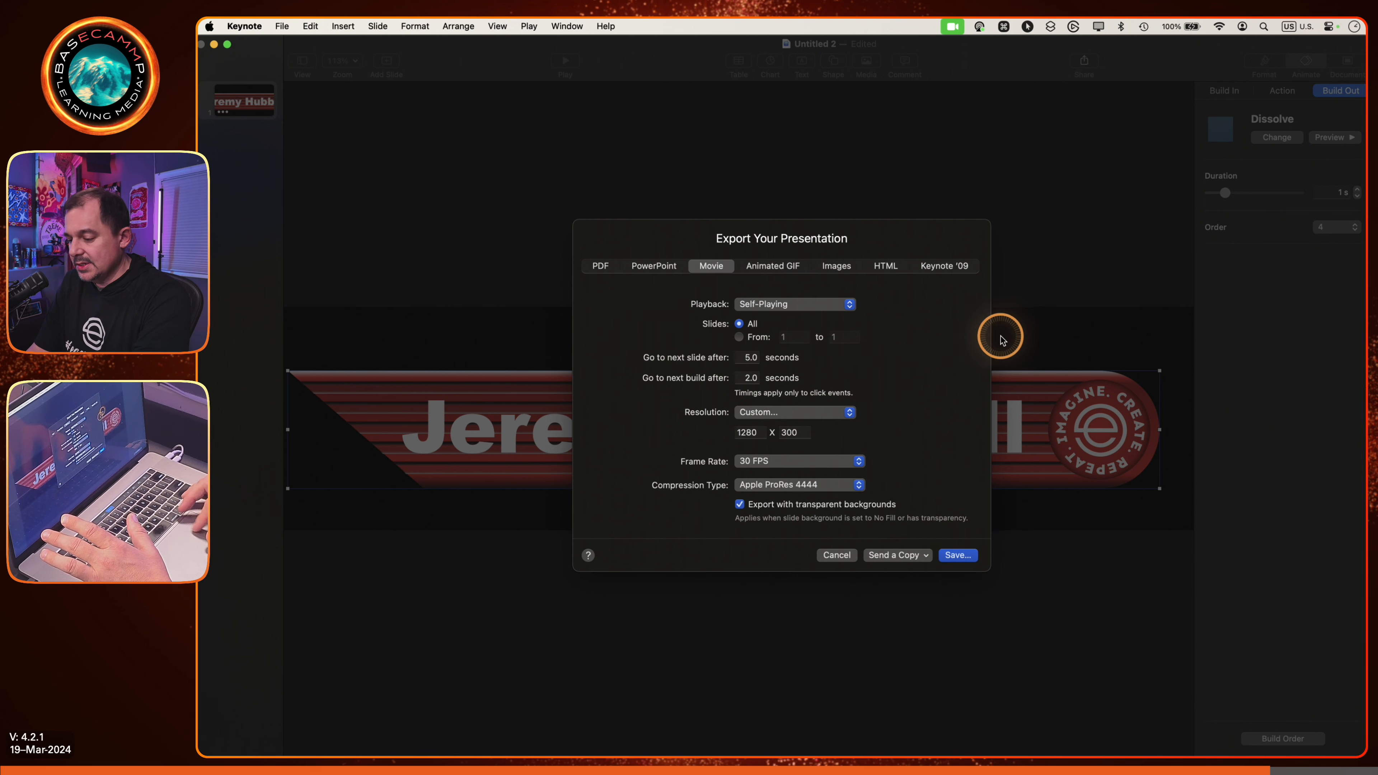
{"action": "left_click", "coordinate": [957, 556]}
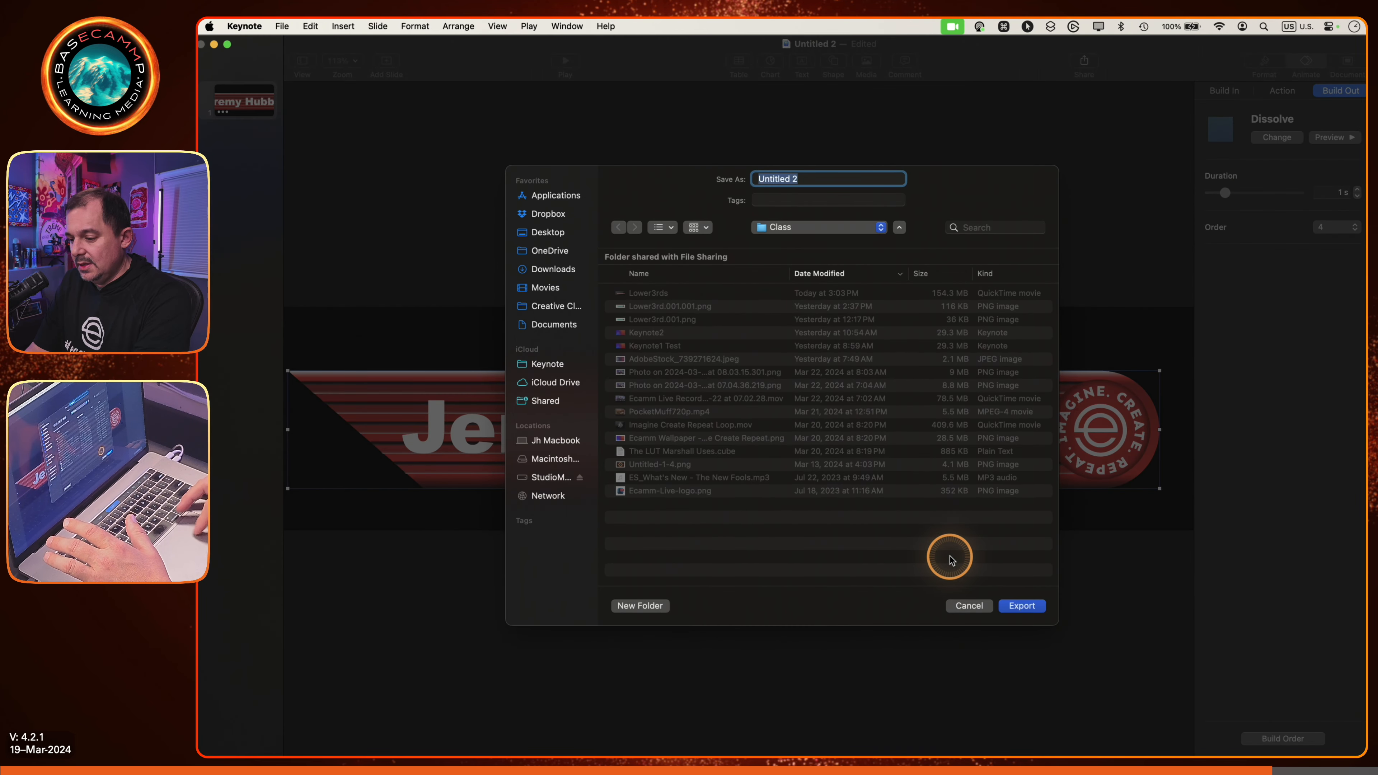
Save the movie as Lower3rds in the Class folder, replacing the existing file.
{"action": "left_click", "coordinate": [649, 296]}
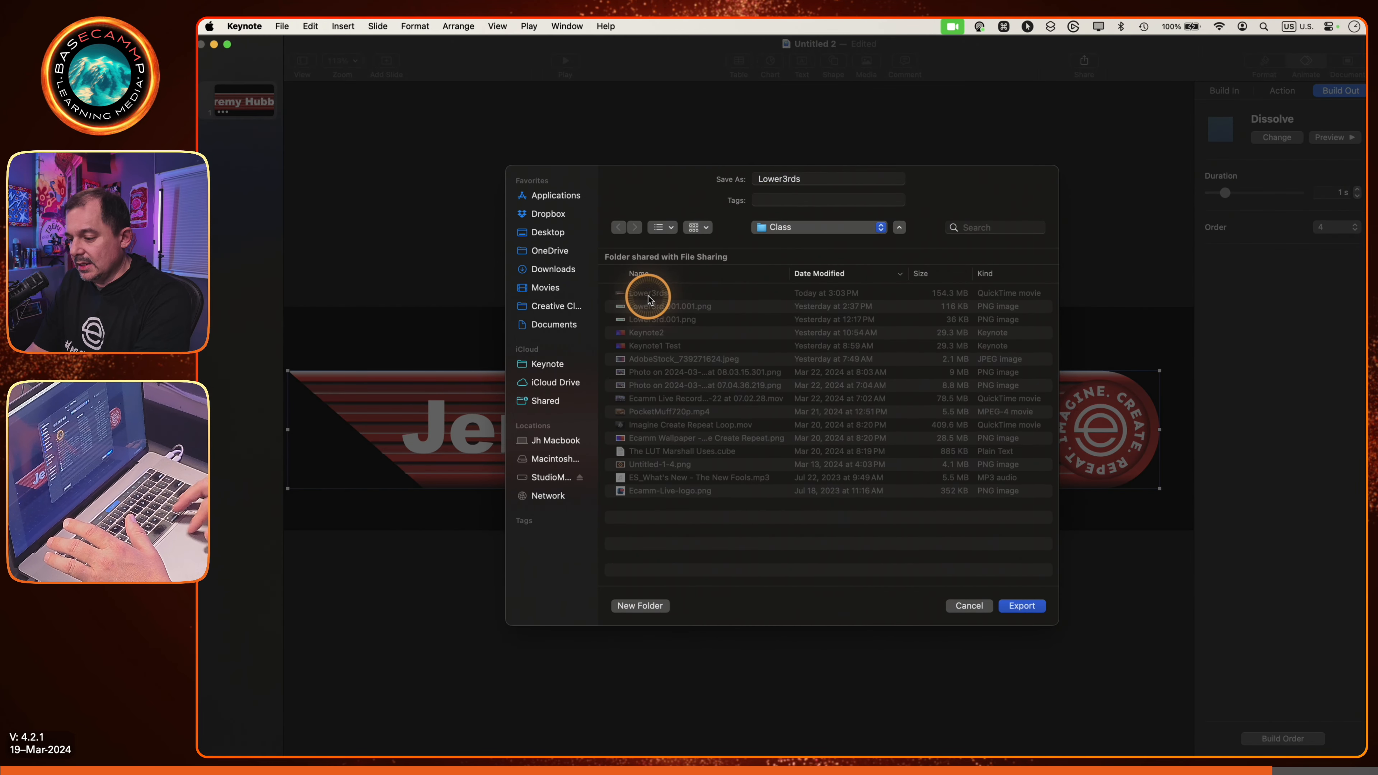
{"action": "left_click", "coordinate": [1030, 607]}
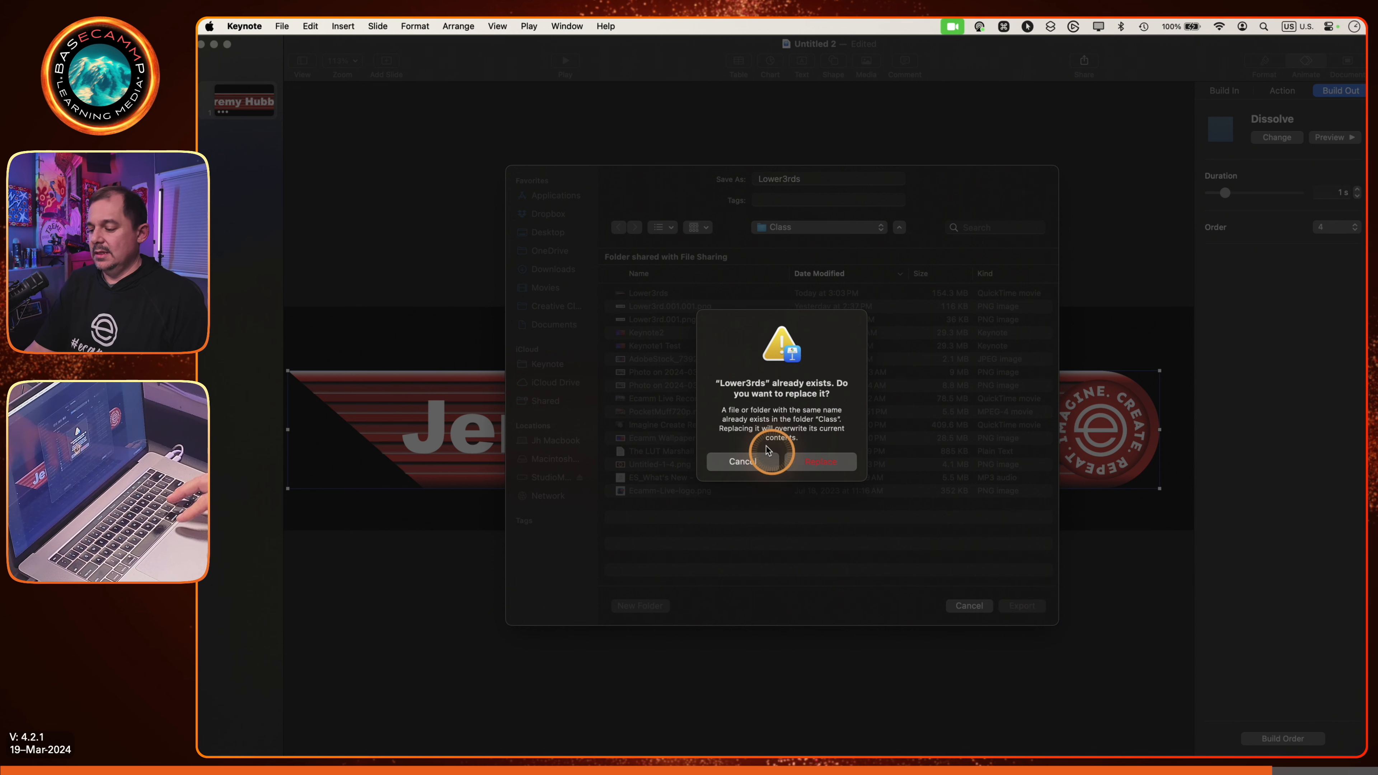
{"action": "left_click", "coordinate": [820, 462]}
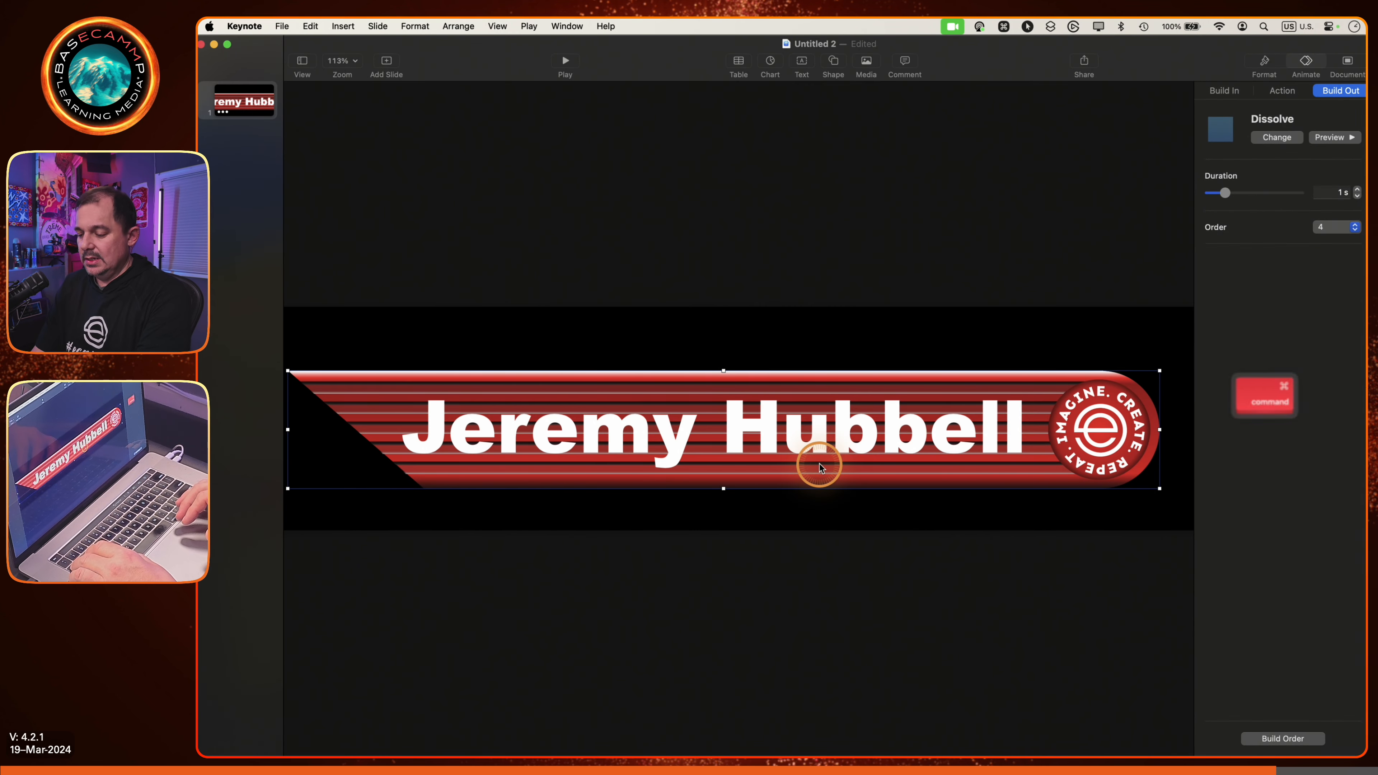
{"action": "key", "text": "super+Tab"}
{"action": "key", "text": "super+Tab"}
Use Replace Asset on the Lower3rds.mov overlay to load the new Lower3rds movie from the Class folder.
{"action": "key", "text": "super+shift+Tab"}
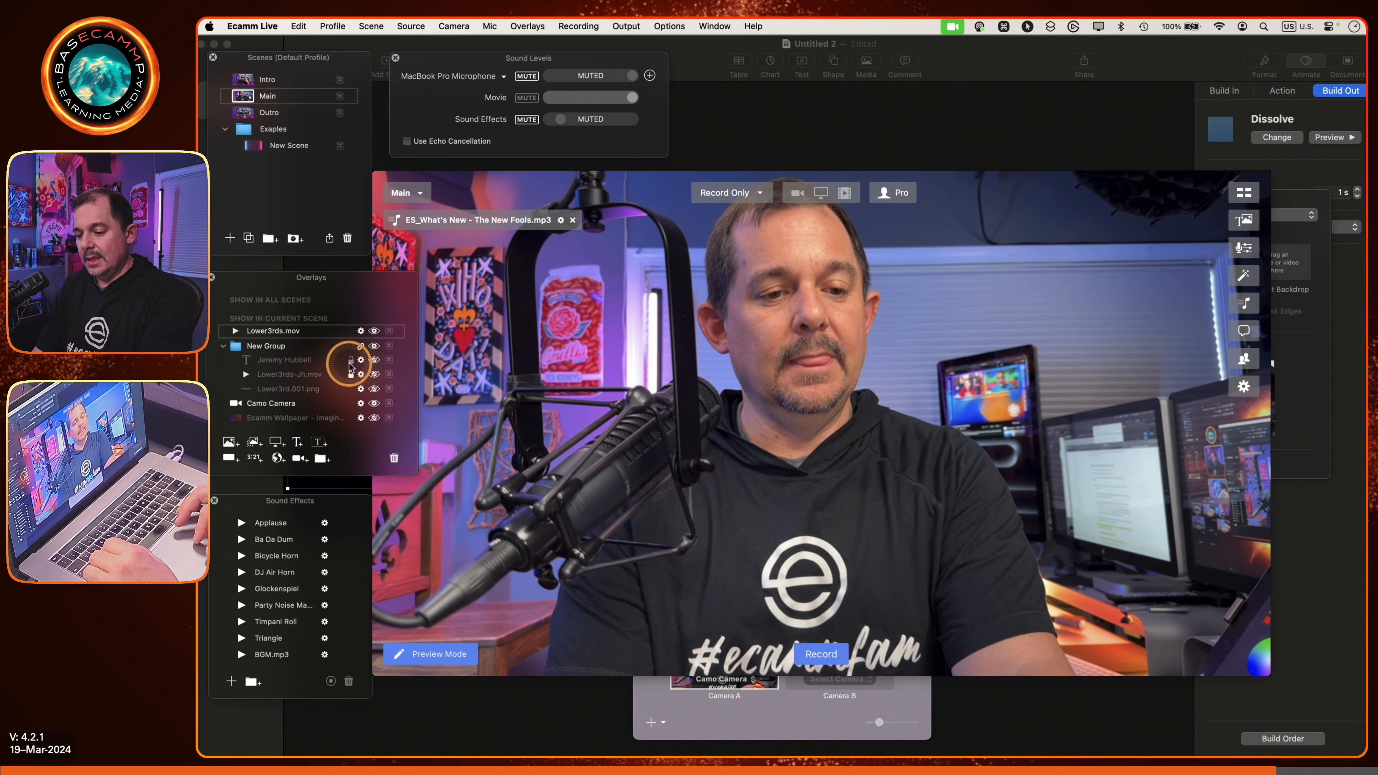
{"action": "left_click", "coordinate": [361, 332]}
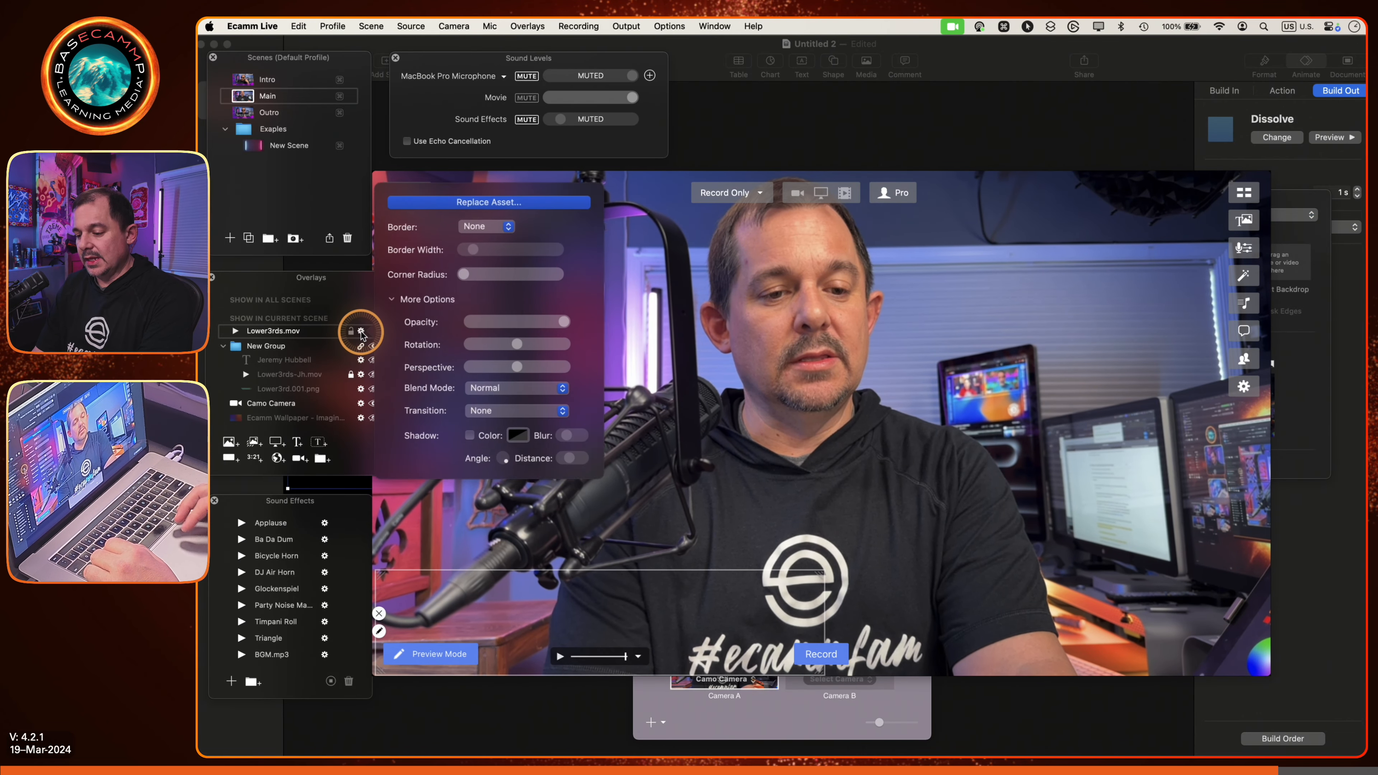
{"action": "left_click", "coordinate": [475, 205]}
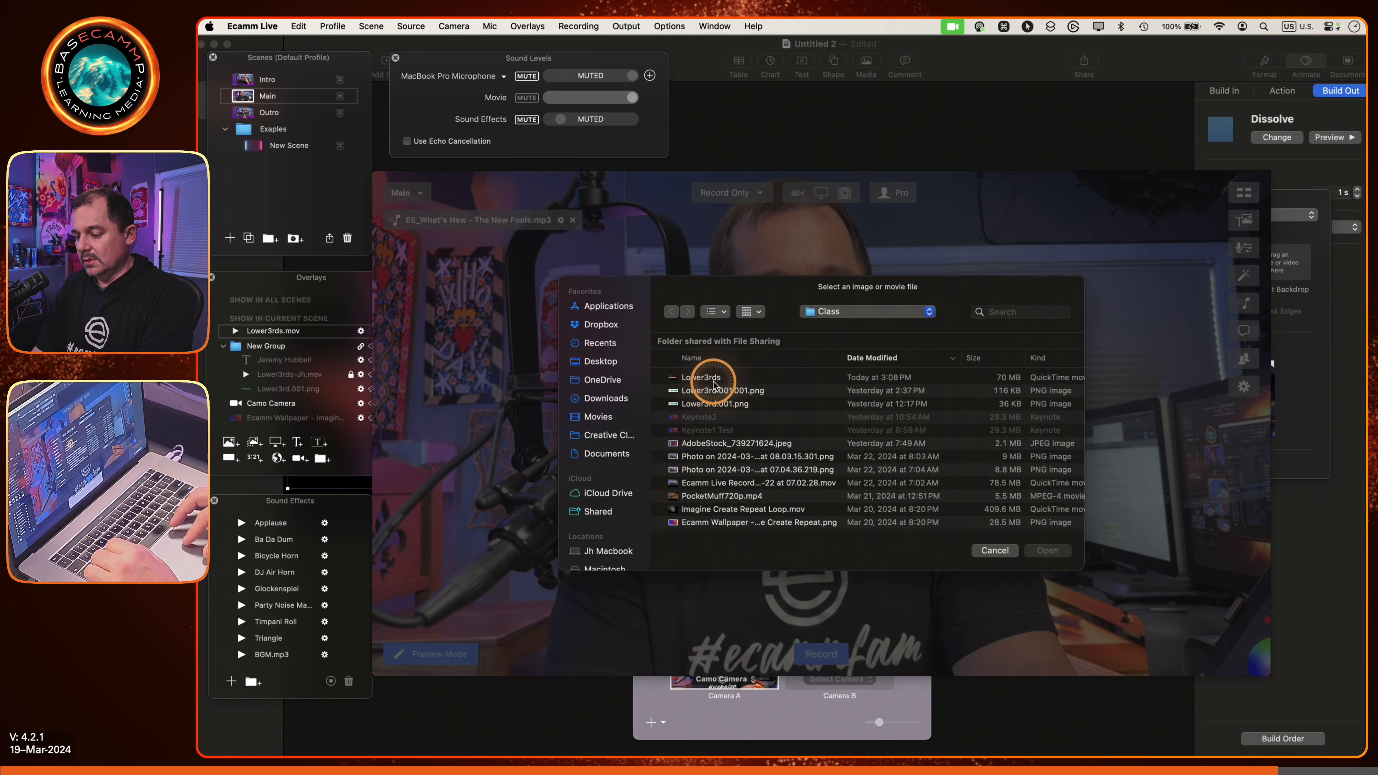
{"action": "left_click", "coordinate": [705, 374]}
{"action": "left_click", "coordinate": [1048, 550]}
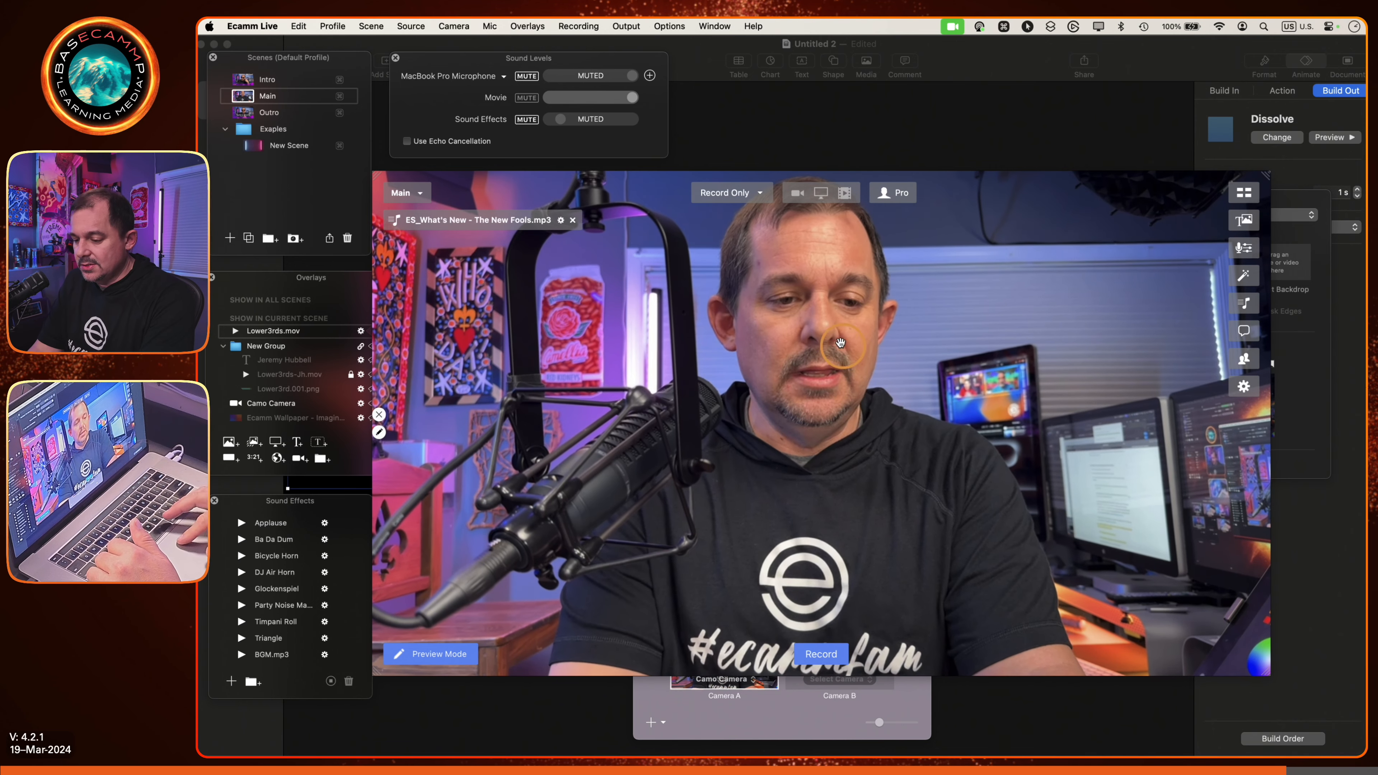
Toggle the Lower3rds.mov overlay's visibility off and on so the red lower-third plays over the camera.
{"action": "left_click", "coordinate": [360, 331]}
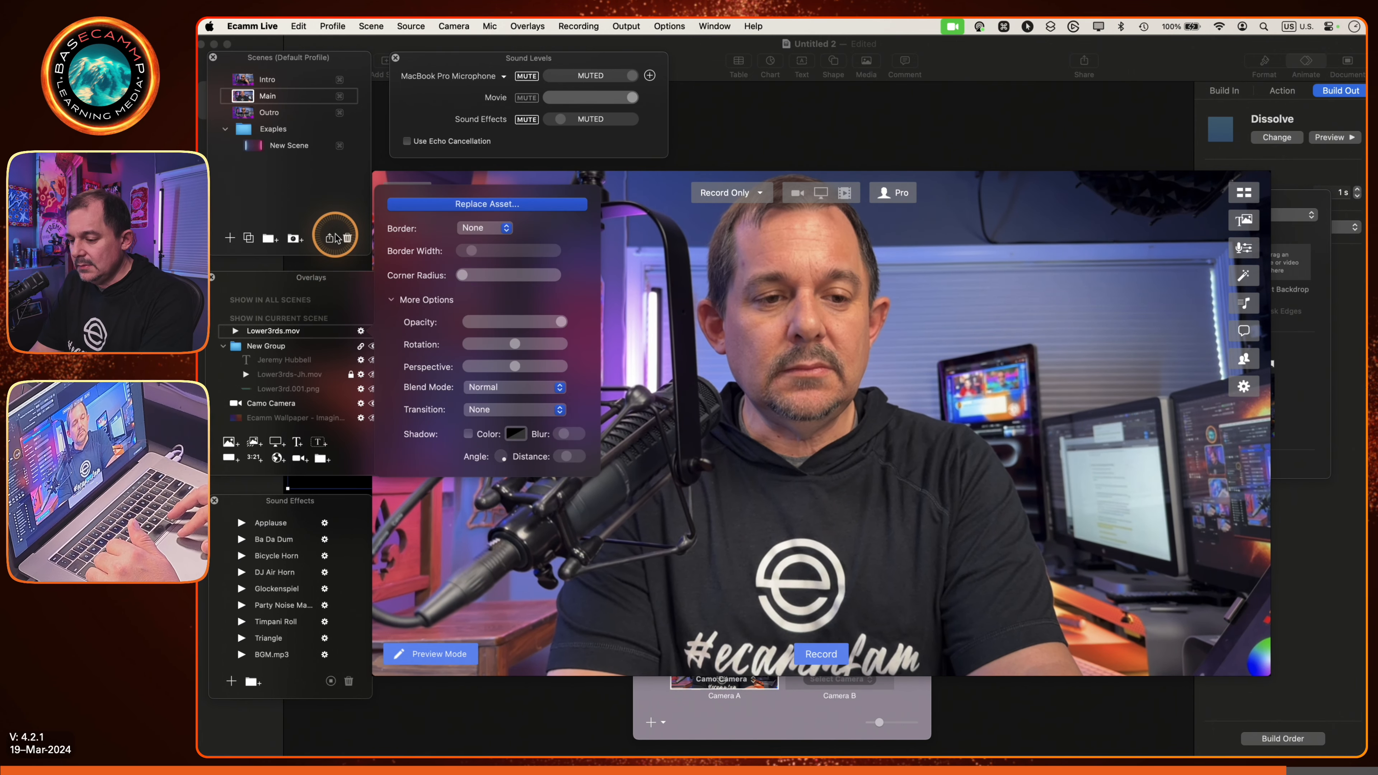
{"action": "left_click", "coordinate": [361, 331]}
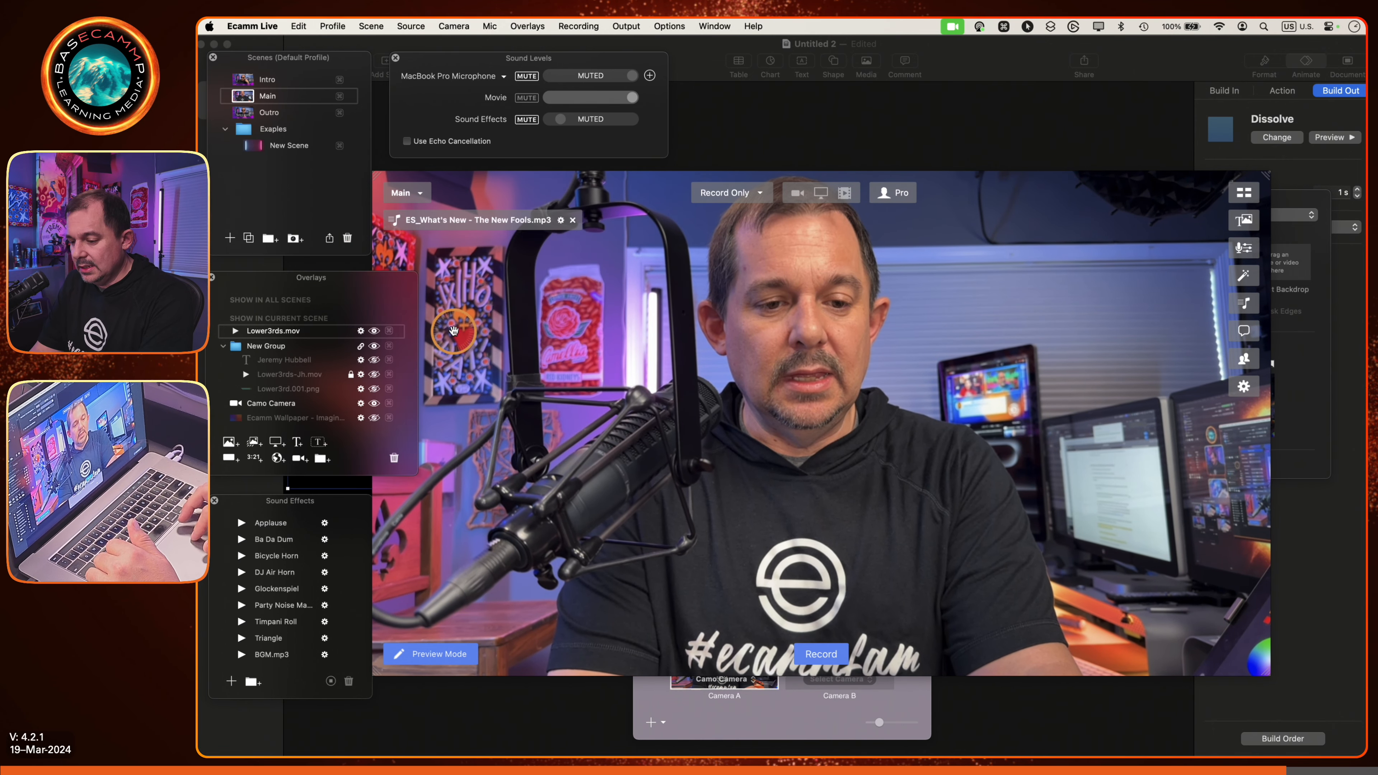
{"action": "left_click", "coordinate": [374, 332]}
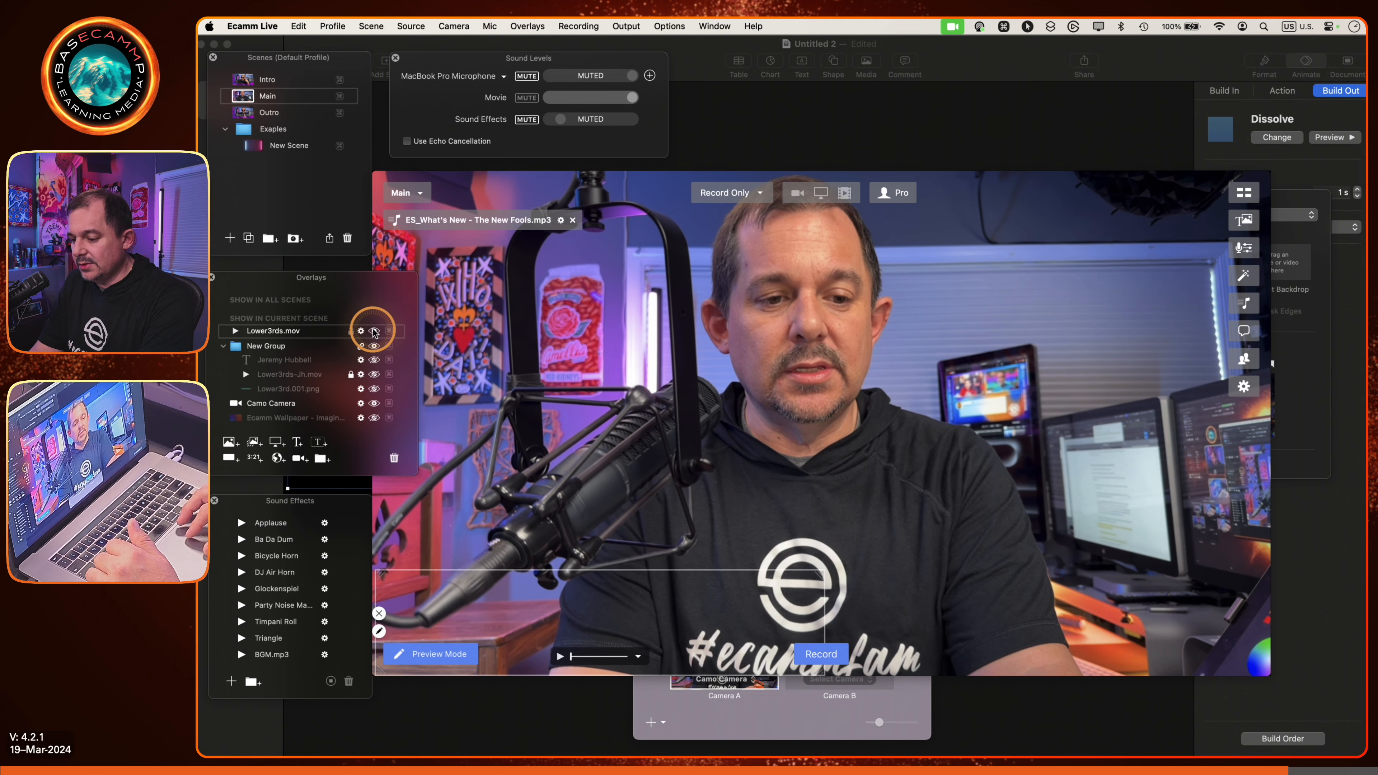
{"action": "left_click", "coordinate": [374, 332]}
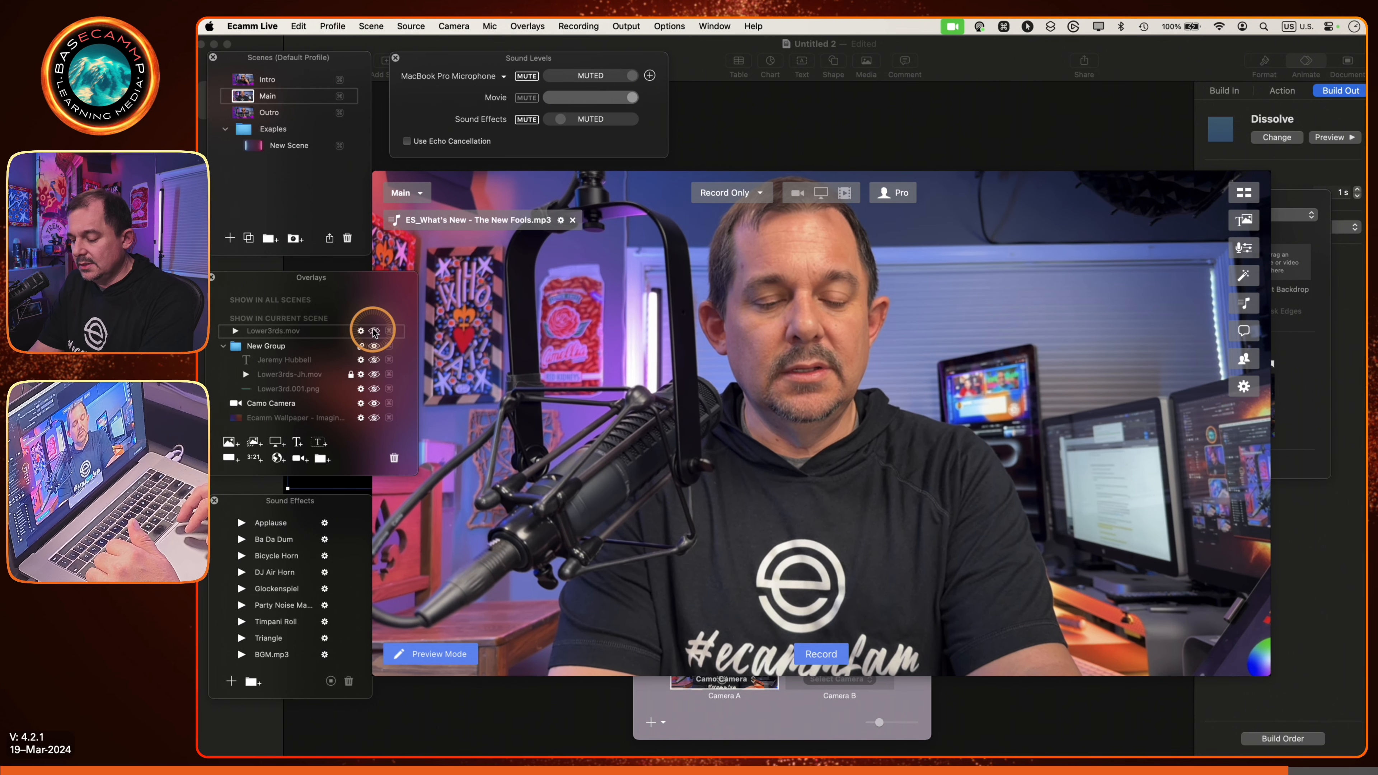
{"action": "left_click", "coordinate": [375, 331]}
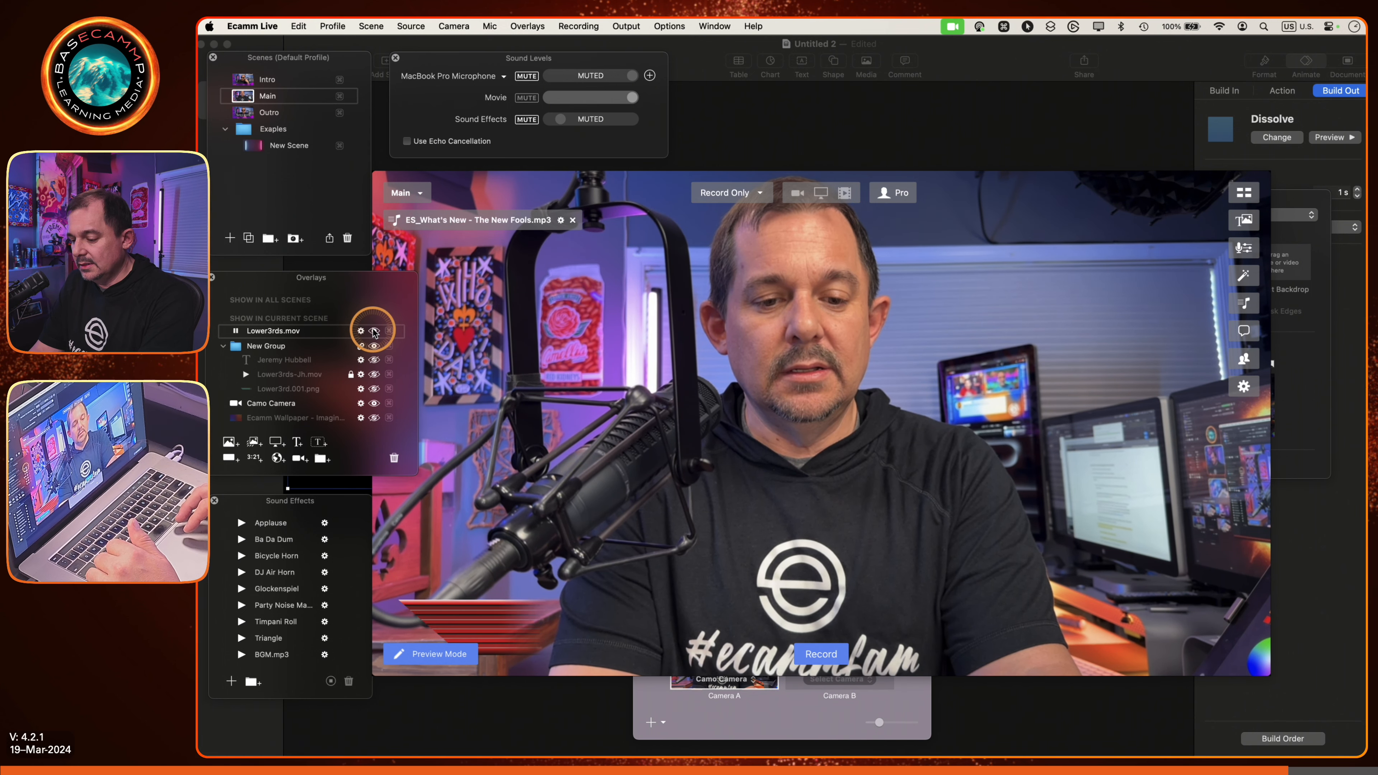